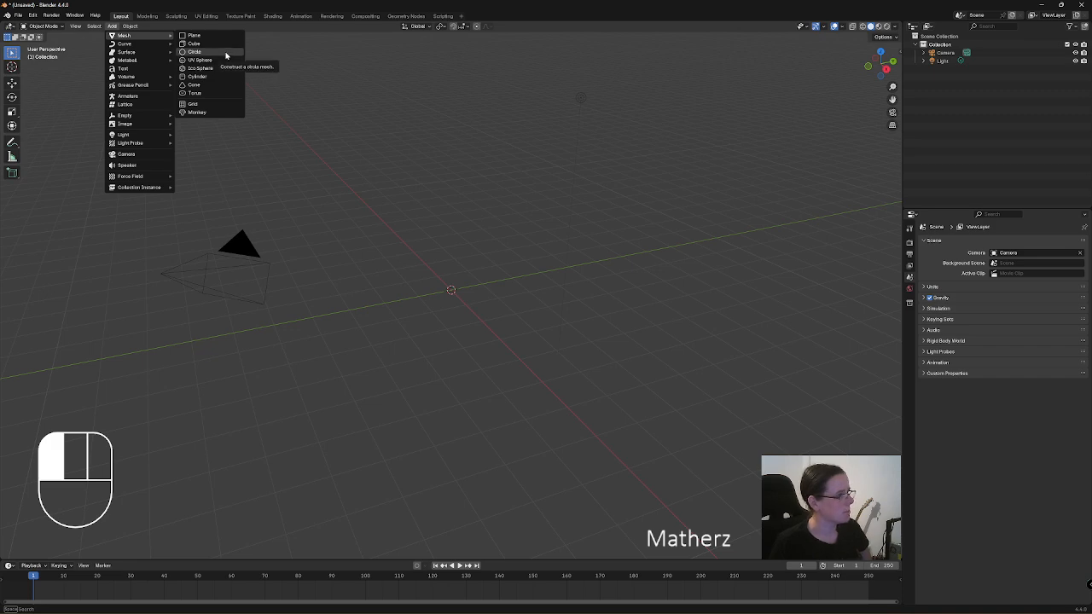
Add a circle mesh, enter Edit Mode and fill the circle with a face.
{"action": "left_click", "coordinate": [226, 56]}
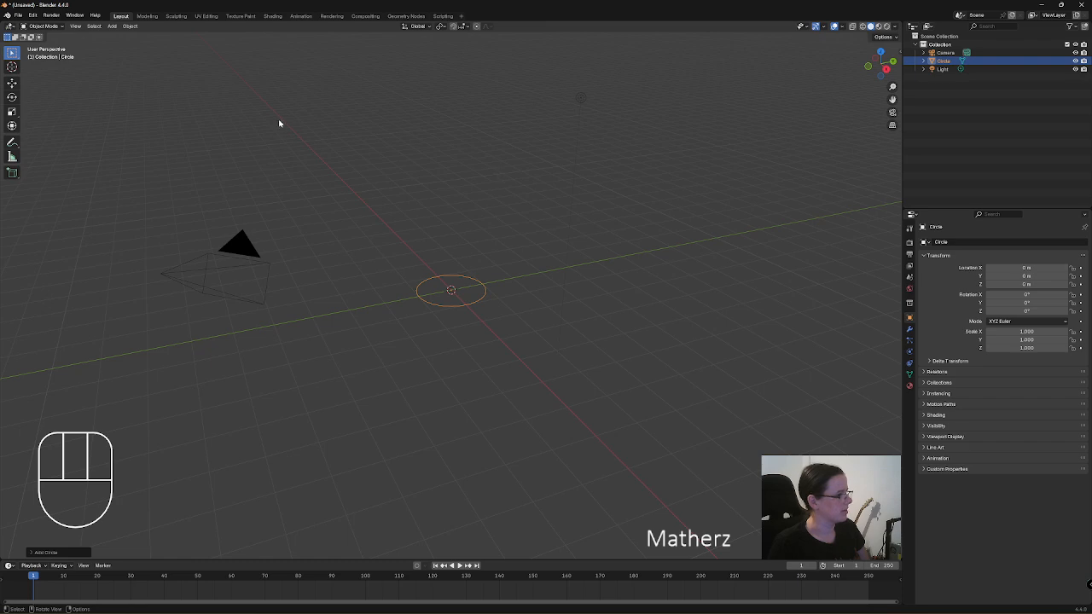
{"action": "left_click", "coordinate": [43, 27]}
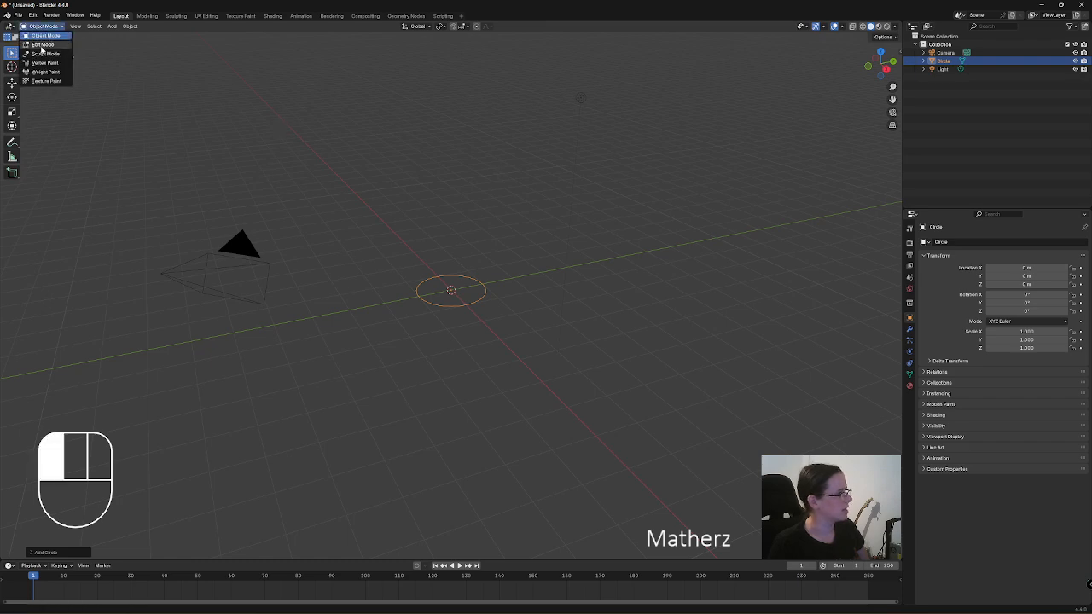
{"action": "left_click", "coordinate": [40, 45]}
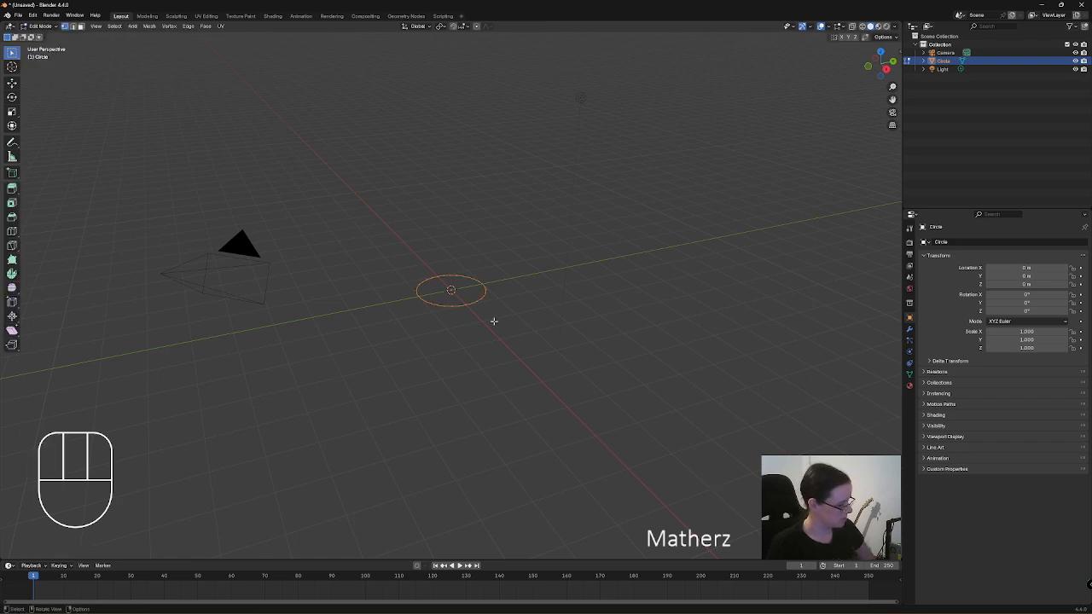
{"action": "key", "text": "f"}
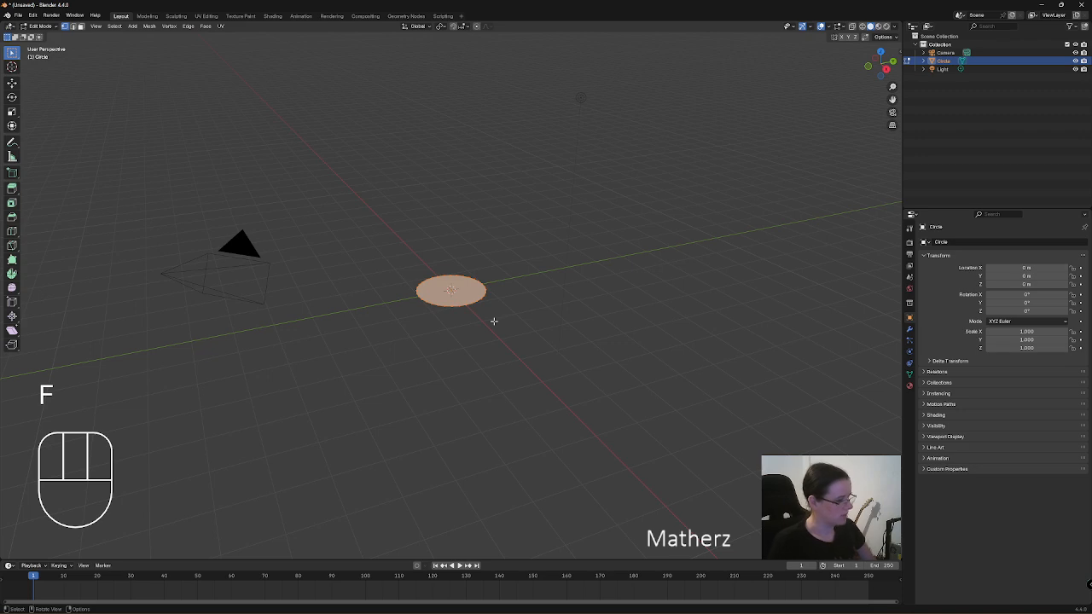
Extrude the filled circle slightly upward along Z and scale its top face slightly outward.
{"action": "key", "text": "e"}
{"action": "middle_click_drag", "start_coordinate": [494, 321], "coordinate": [496, 310]}
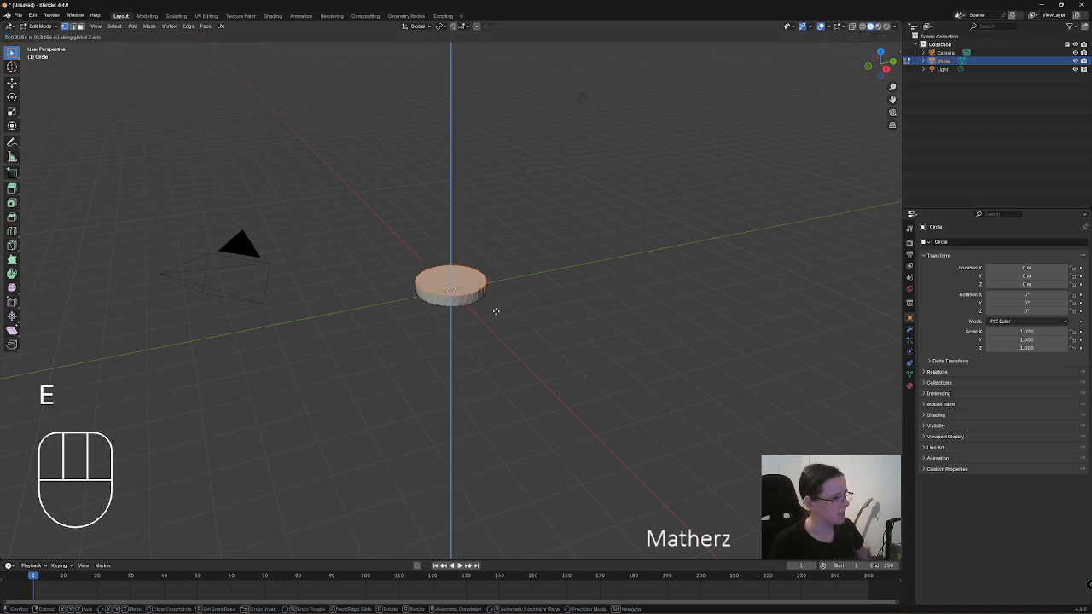
{"action": "left_click", "coordinate": [498, 317]}
{"action": "key", "text": "s"}
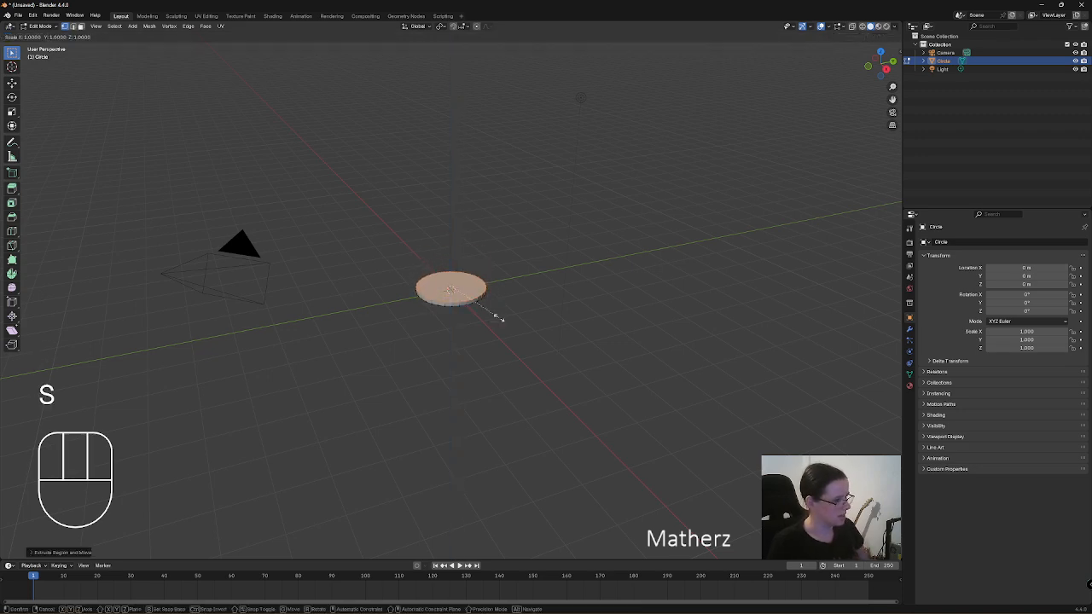
{"action": "left_click", "coordinate": [504, 321]}
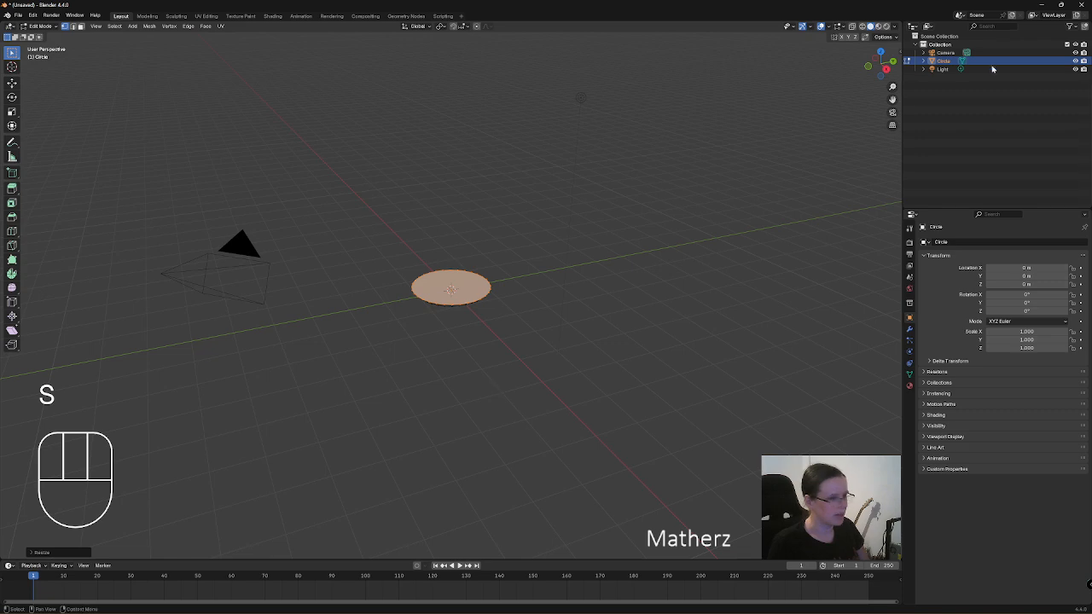
Enlarge the 3D viewport, split it into two side-by-side viewports, and set one to the front orthographic view.
{"action": "left_click_drag", "start_coordinate": [903, 152], "coordinate": [1039, 152]}
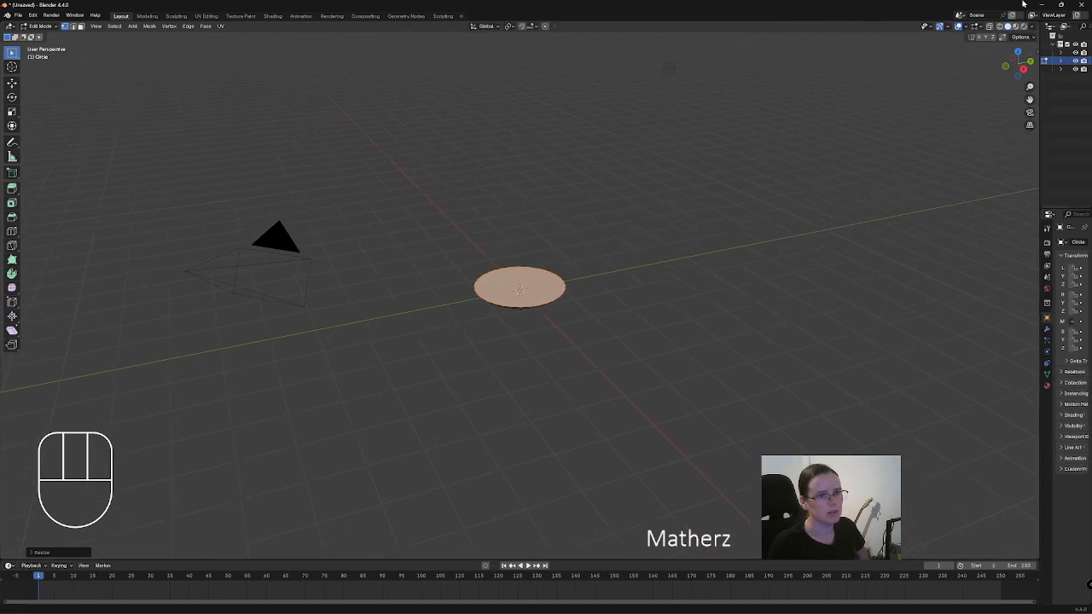
{"action": "left_click_drag", "start_coordinate": [1036, 22], "coordinate": [520, 85]}
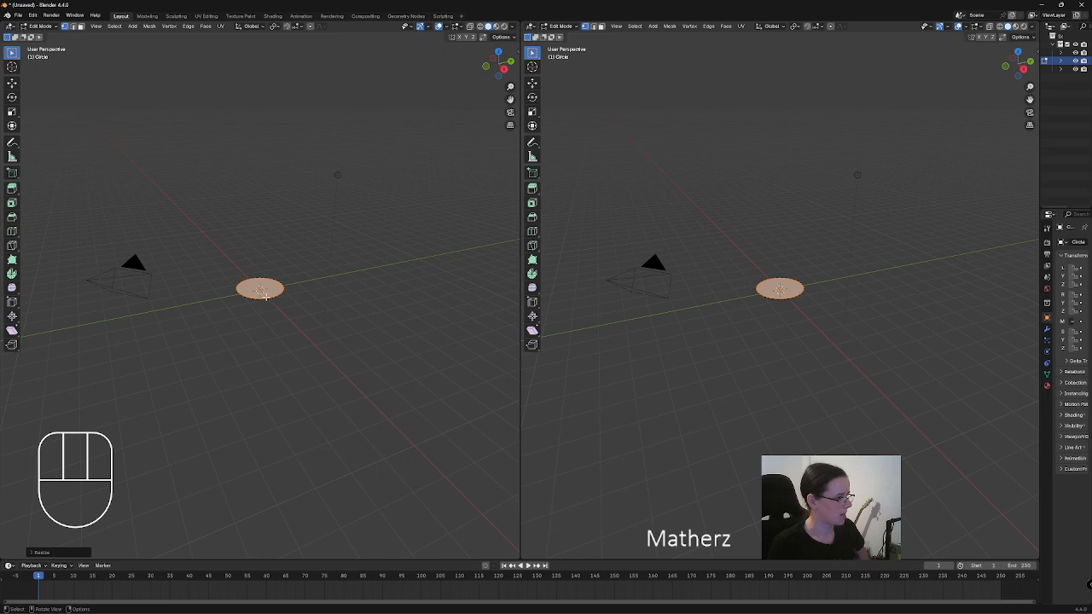
{"action": "scroll", "coordinate": [265, 296], "scroll_direction": "up", "scroll_amount": 8}
{"action": "scroll", "coordinate": [865, 288], "scroll_direction": "up", "scroll_amount": 7}
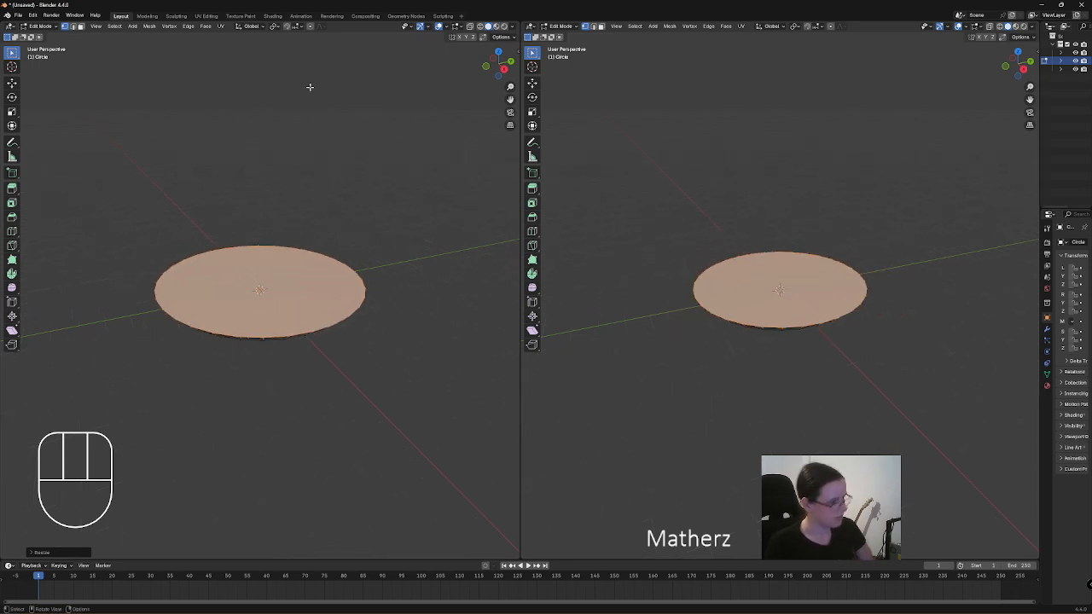
{"action": "left_click", "coordinate": [295, 161]}
{"action": "key", "text": "KP_1"}
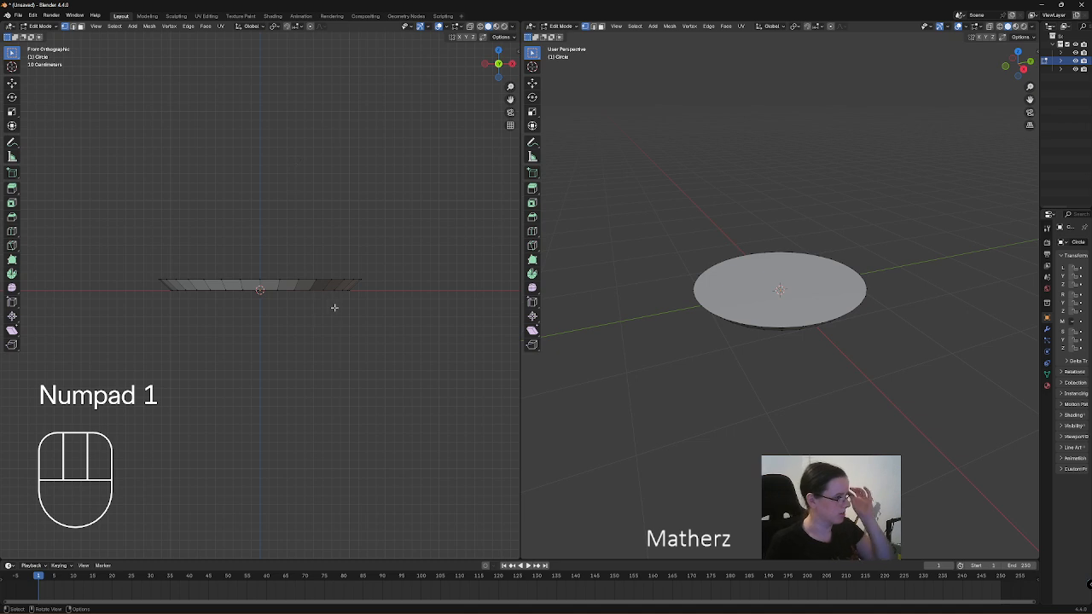
{"action": "scroll", "coordinate": [326, 324], "scroll_direction": "up", "scroll_amount": 2}
{"action": "middle_click_drag", "start_coordinate": [339, 281], "coordinate": [335, 321], "text": "shift"}
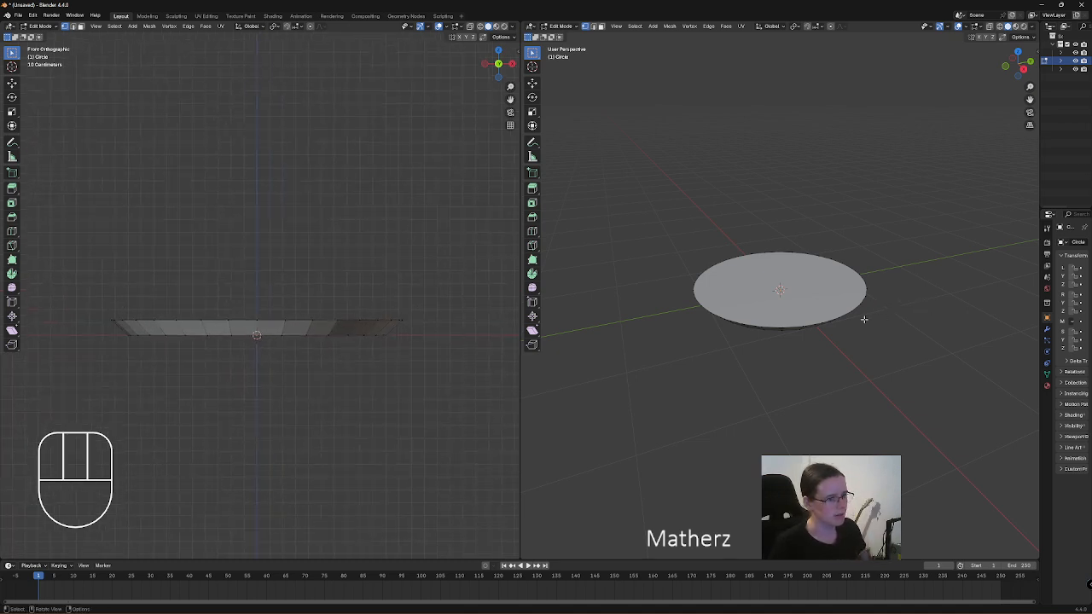
Select the disc's top face, extrude it upward and scale it outward to flare the base.
{"action": "middle_click_drag", "start_coordinate": [864, 319], "coordinate": [794, 280]}
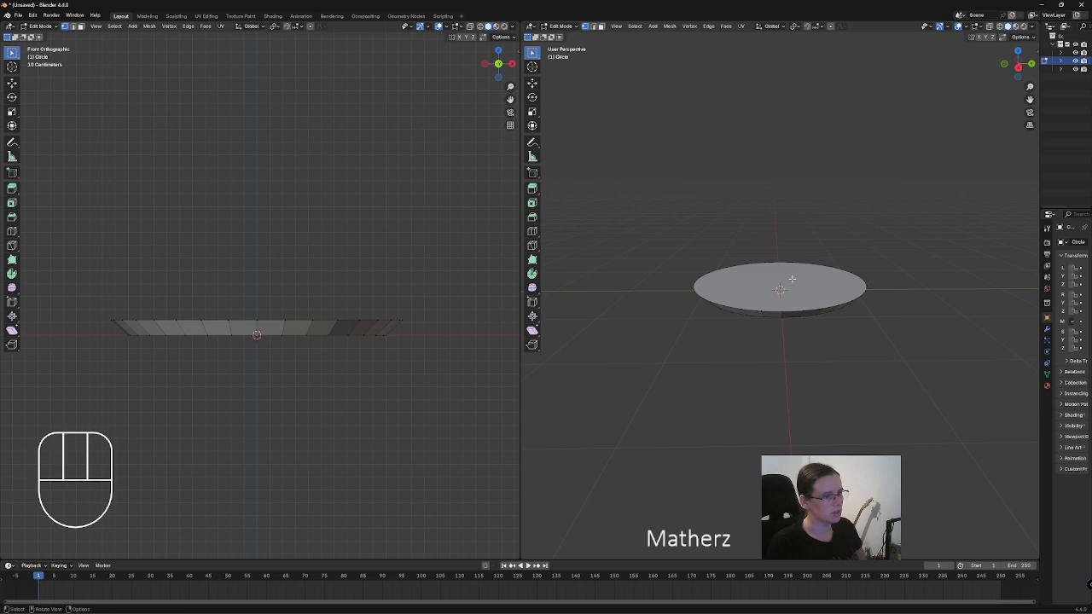
{"action": "left_click", "coordinate": [804, 291]}
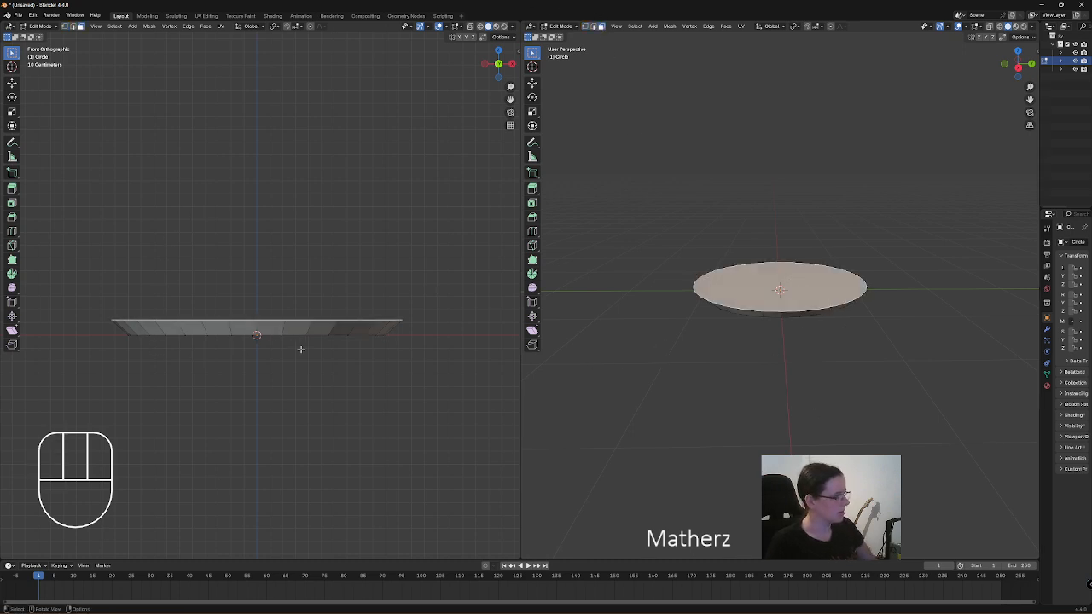
{"action": "key", "text": "e"}
{"action": "left_click", "coordinate": [326, 357]}
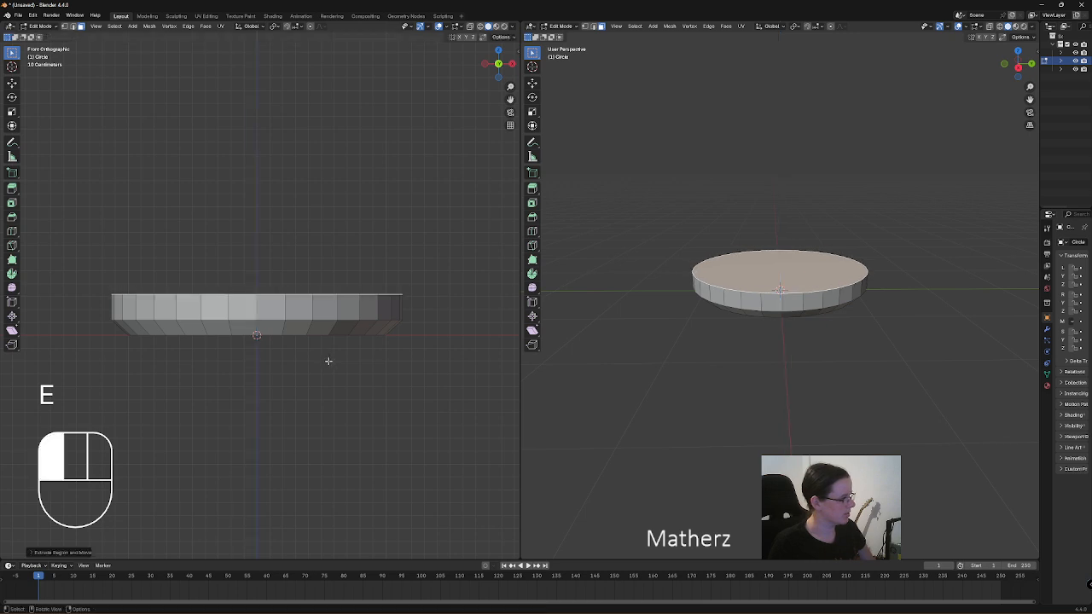
{"action": "key", "text": "s"}
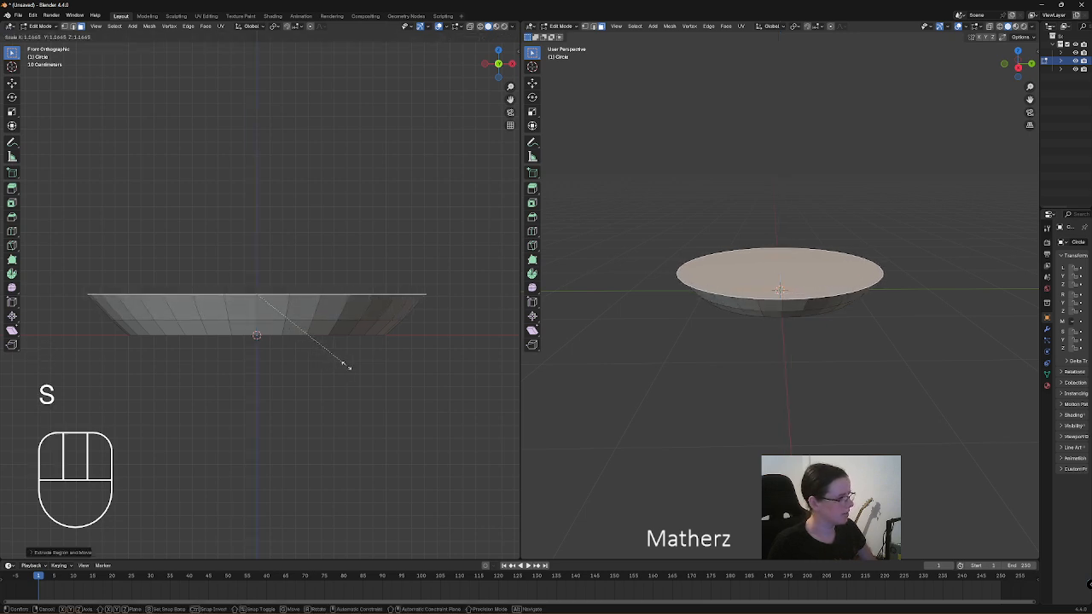
{"action": "left_click", "coordinate": [341, 361]}
Extrude the flared top face upward again and scale it outward to continue the bowl curve.
{"action": "key", "text": "e"}
{"action": "left_click", "coordinate": [338, 331]}
{"action": "key", "text": "s"}
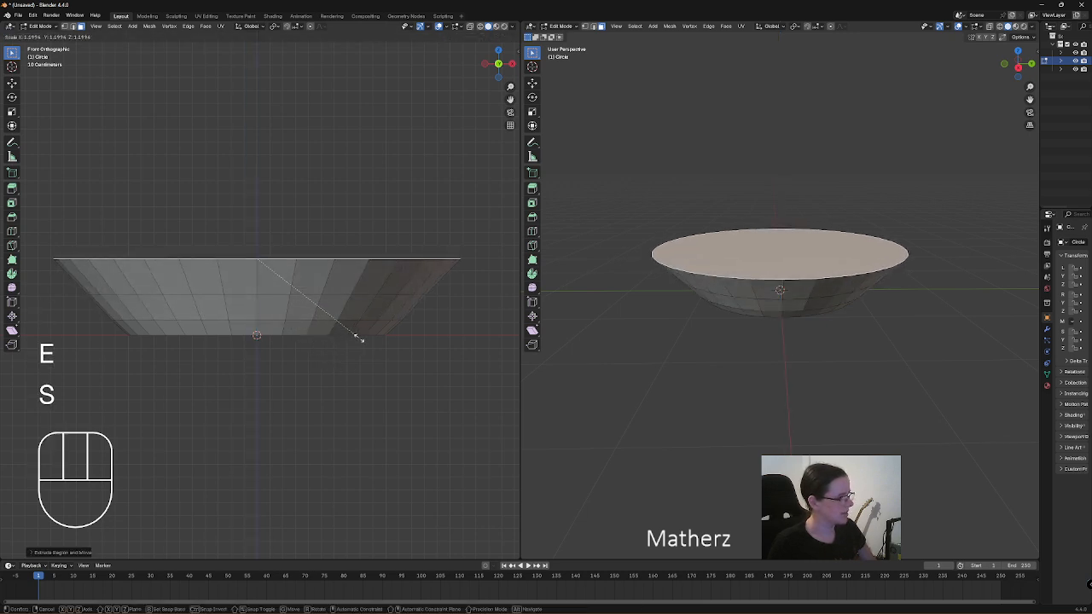
{"action": "left_click", "coordinate": [355, 335]}
Extrude another ring from the bowl's top face, scale it outward and lower it about 0.22 m along Z.
{"action": "key", "text": "e"}
{"action": "left_click", "coordinate": [359, 267]}
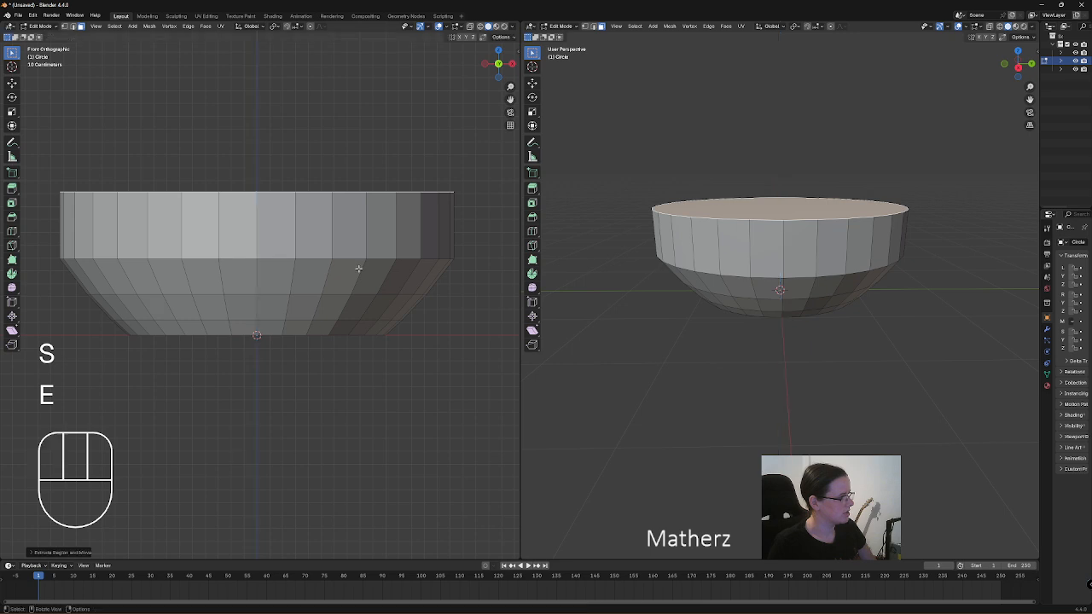
{"action": "key", "text": "s"}
{"action": "left_click", "coordinate": [369, 279]}
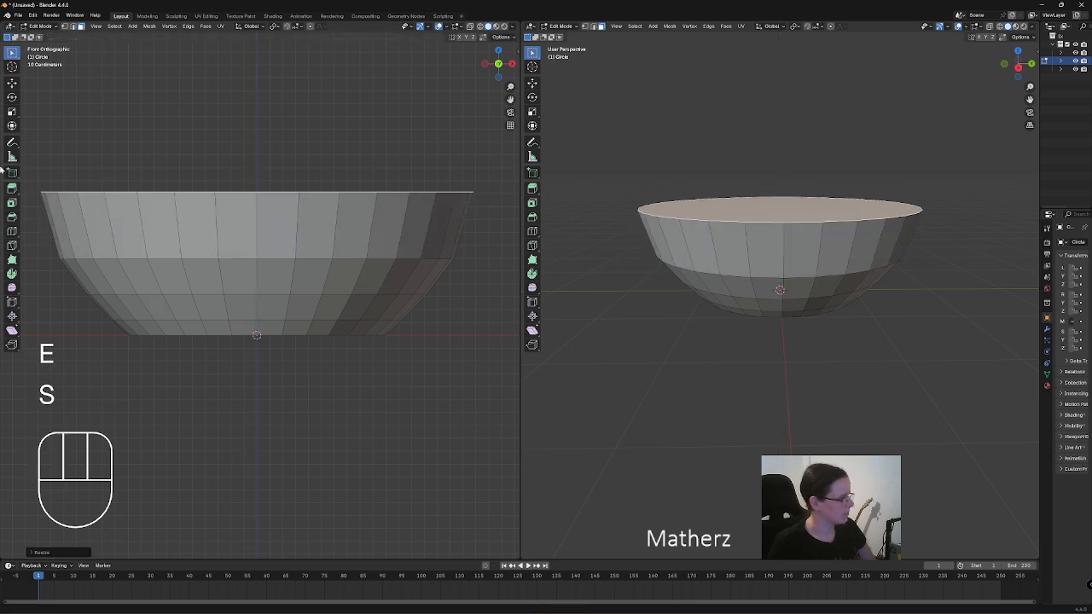
{"action": "key", "text": "g"}
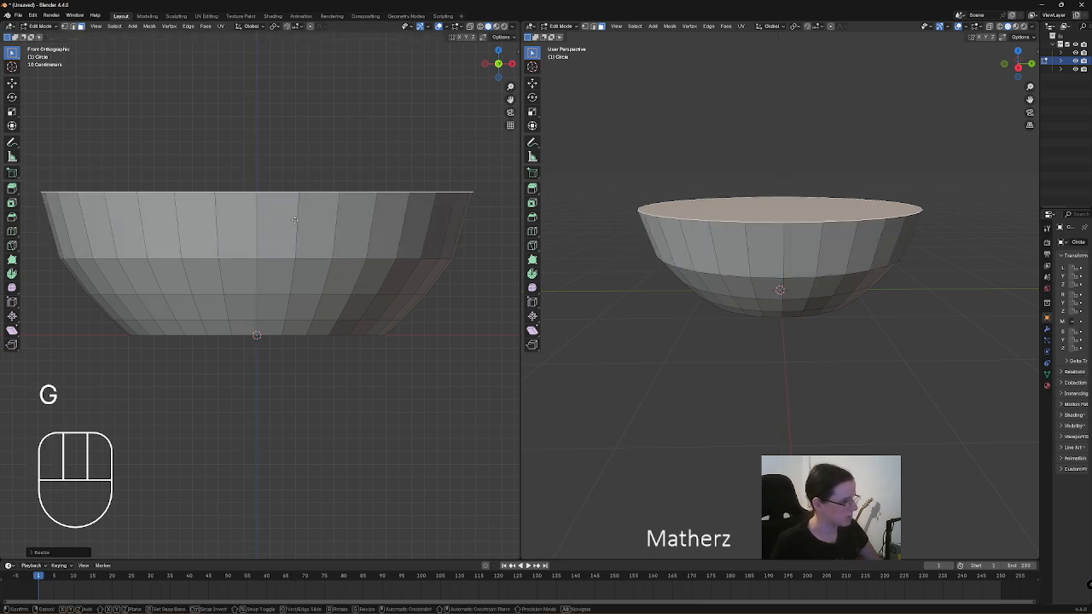
{"action": "middle_click_drag", "start_coordinate": [295, 218], "coordinate": [299, 247]}
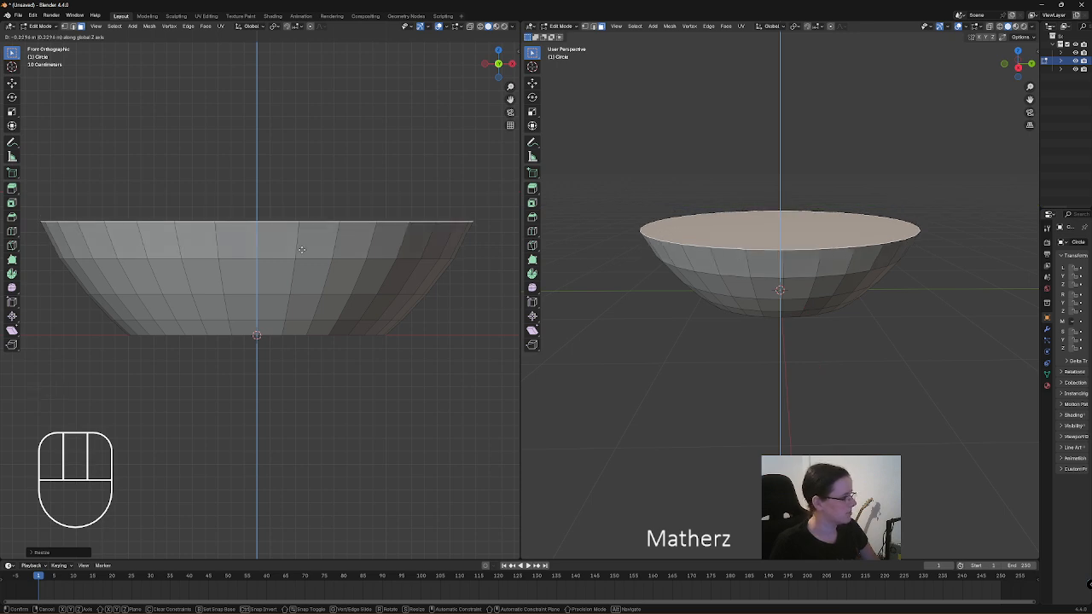
{"action": "left_click", "coordinate": [301, 249]}
Extrude the bowl's top face upward about 0.38 m and scale it outward by about 1.05.
{"action": "key", "text": "e"}
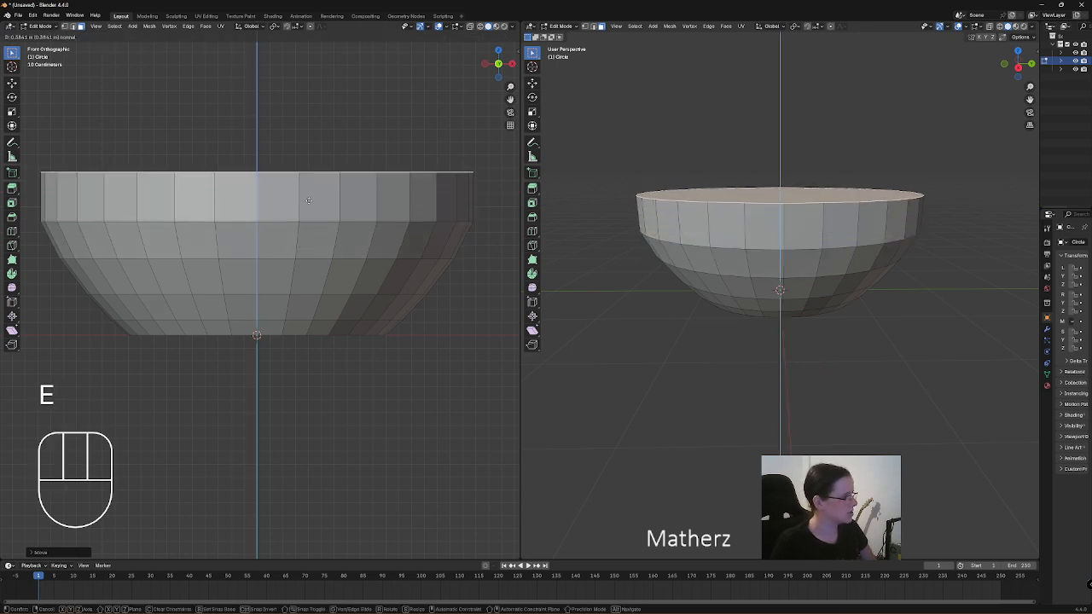
{"action": "left_click", "coordinate": [308, 200]}
{"action": "key", "text": "s"}
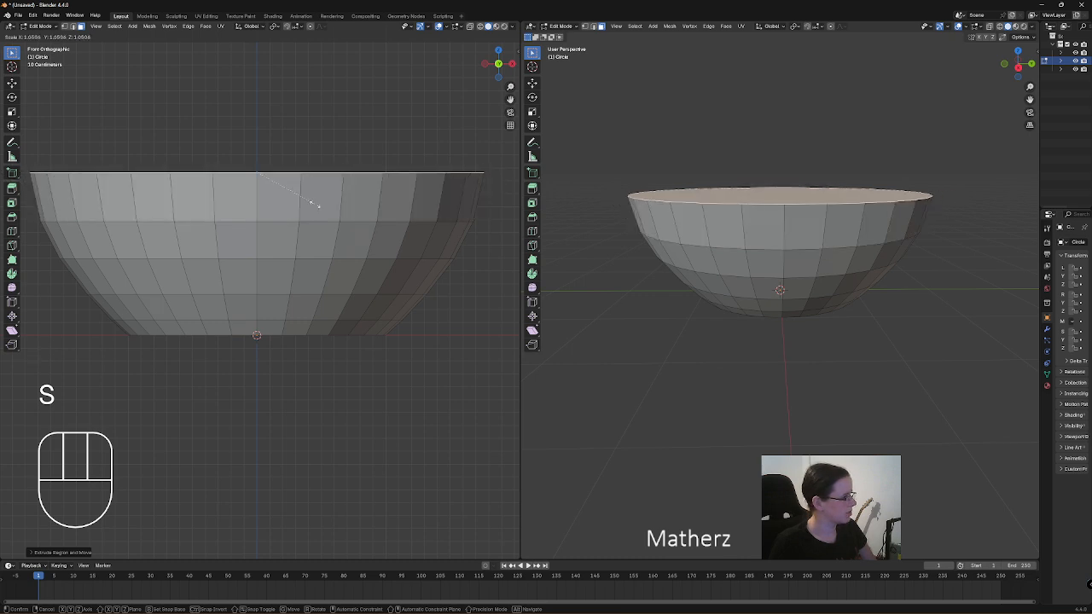
{"action": "left_click", "coordinate": [315, 205]}
Extrude the top face upward twice to add two upper body rings, then scale the uppermost face slightly inward.
{"action": "scroll", "coordinate": [315, 205], "scroll_direction": "down", "scroll_amount": 3}
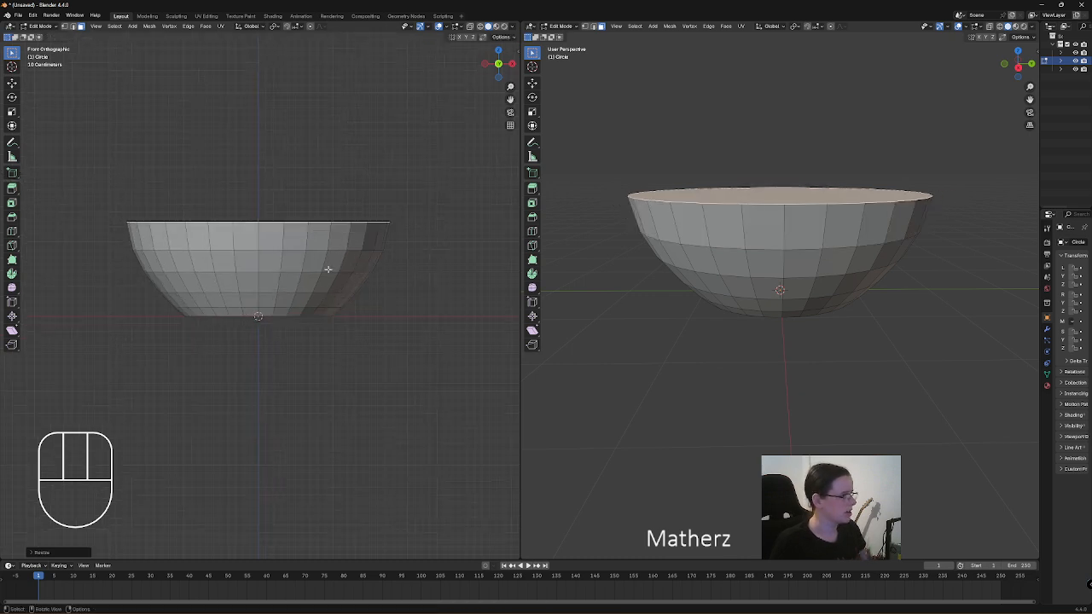
{"action": "middle_click_drag", "start_coordinate": [379, 167], "coordinate": [385, 221], "text": "shift"}
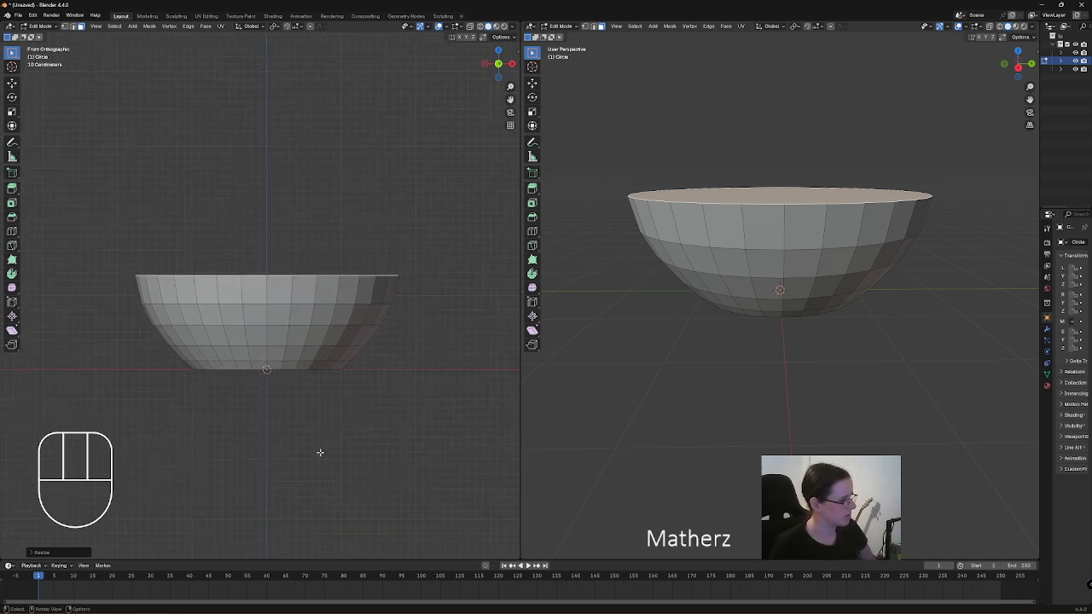
{"action": "key", "text": "e"}
{"action": "left_click", "coordinate": [319, 428]}
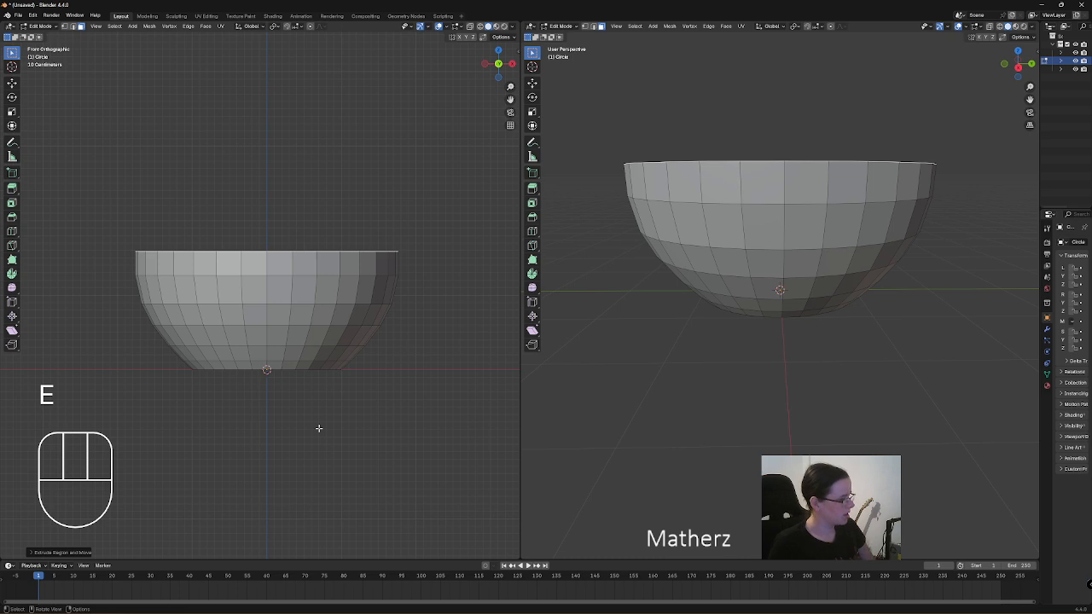
{"action": "key", "text": "e"}
{"action": "left_click", "coordinate": [316, 398]}
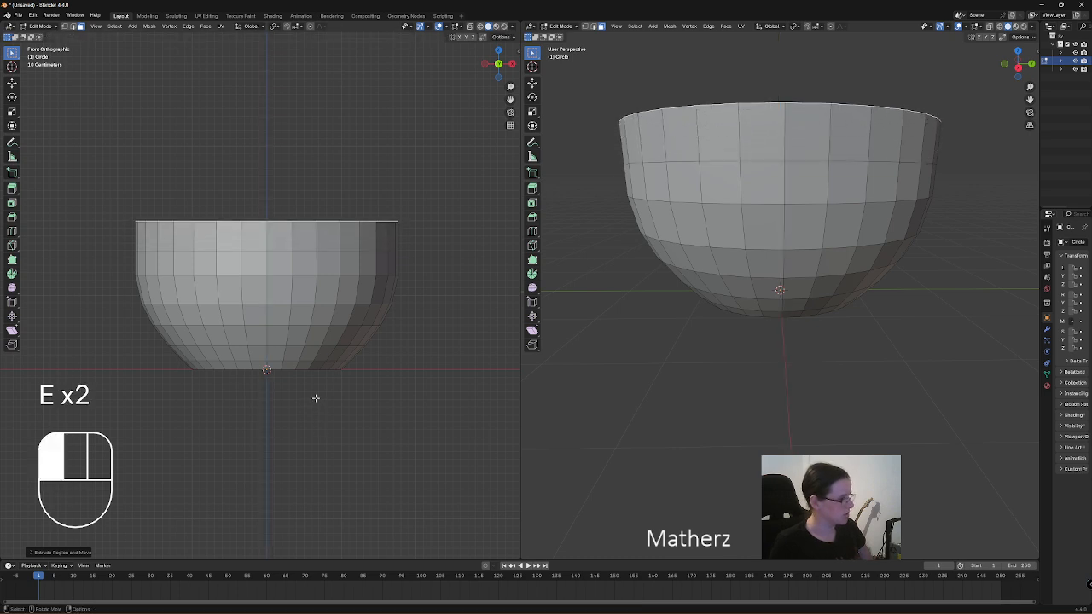
{"action": "key", "text": "s"}
{"action": "left_click", "coordinate": [407, 317]}
Extrude two more rings above the body, scaling each top face further inward to round the shoulder.
{"action": "key", "text": "e"}
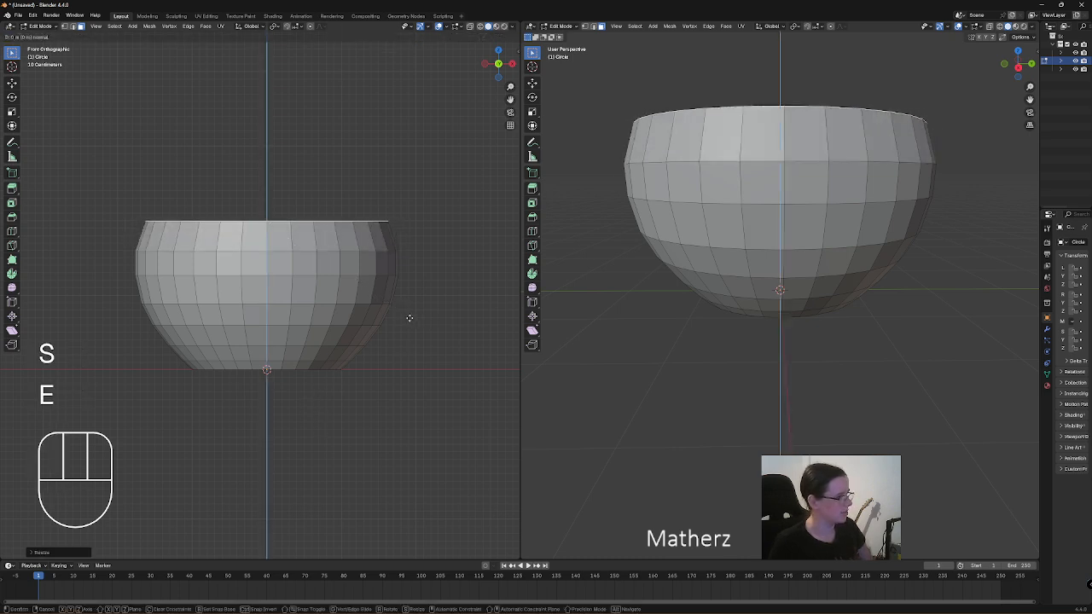
{"action": "left_click", "coordinate": [417, 293]}
{"action": "key", "text": "s"}
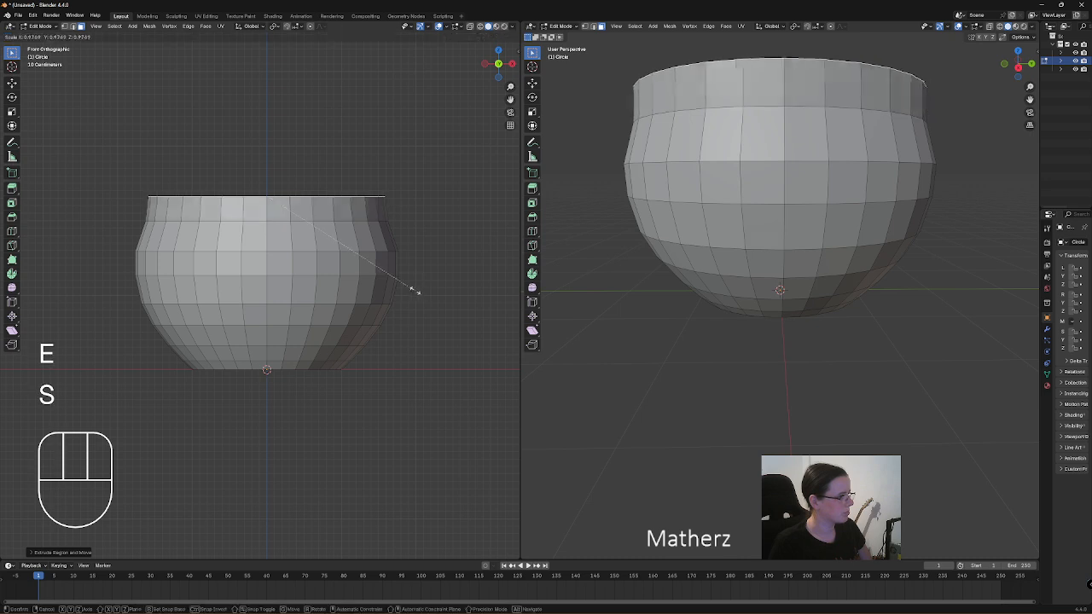
{"action": "left_click", "coordinate": [392, 277]}
{"action": "key", "text": "e"}
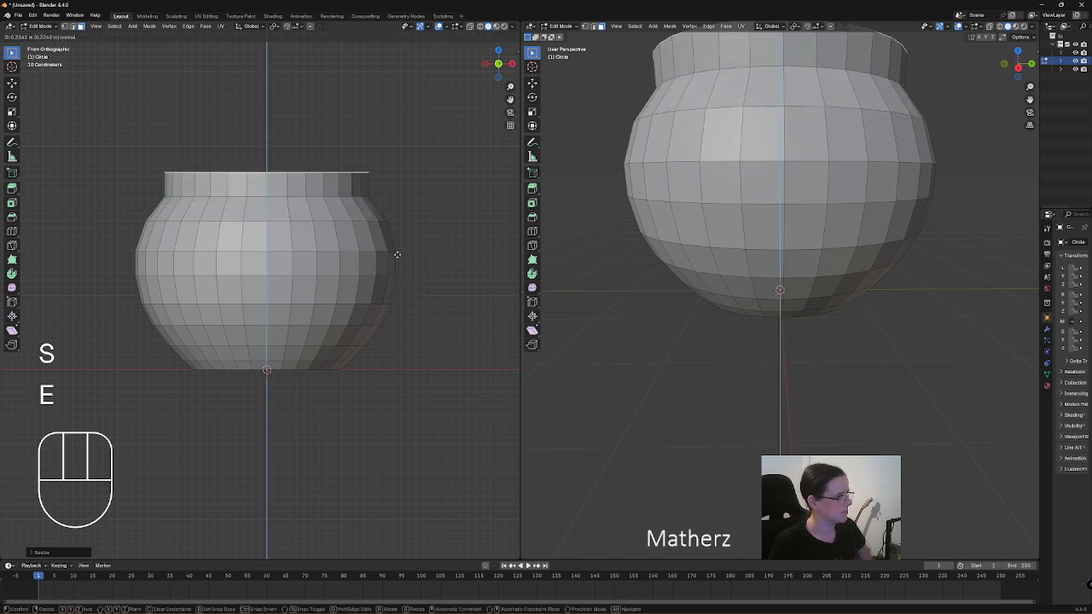
{"action": "left_click", "coordinate": [428, 236]}
{"action": "key", "text": "s"}
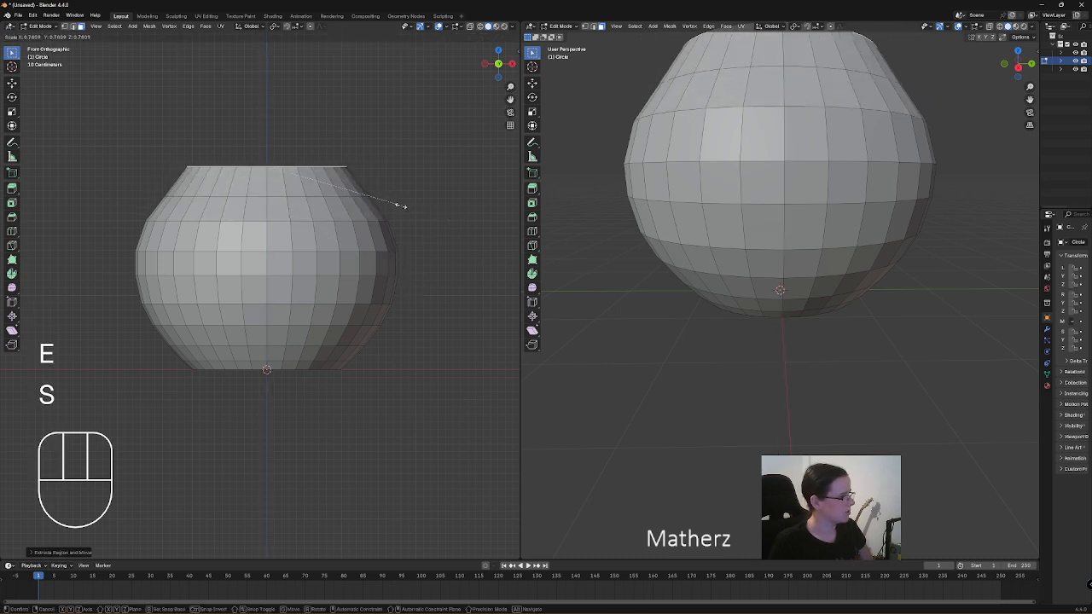
{"action": "left_click", "coordinate": [388, 203]}
Extrude the shoulder's top face slightly upward and scale it in to about one third for the neck's base.
{"action": "key", "text": "e"}
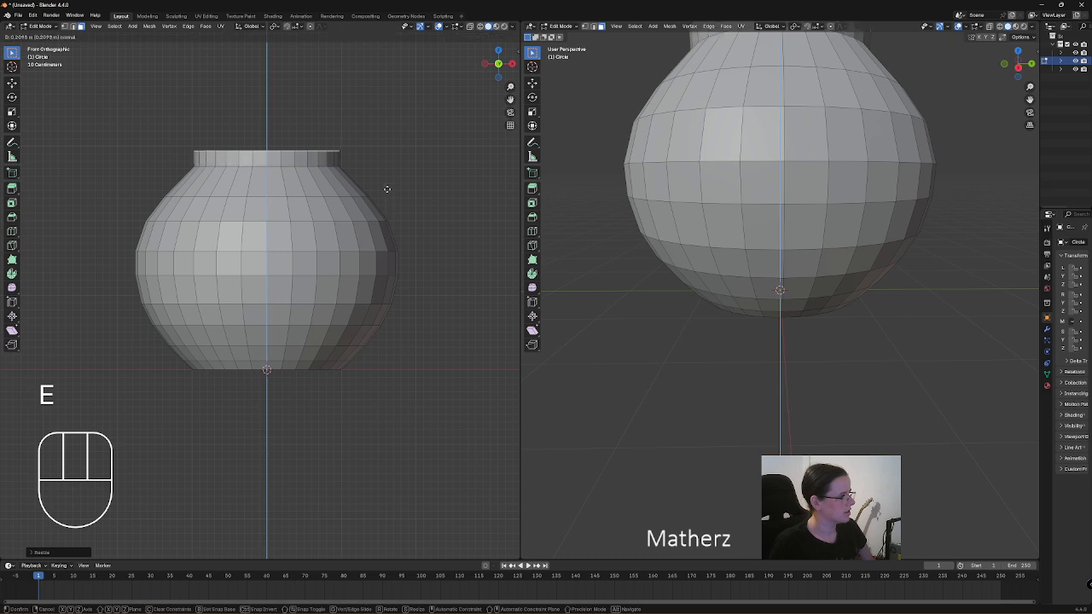
{"action": "left_click", "coordinate": [383, 187]}
{"action": "key", "text": "s"}
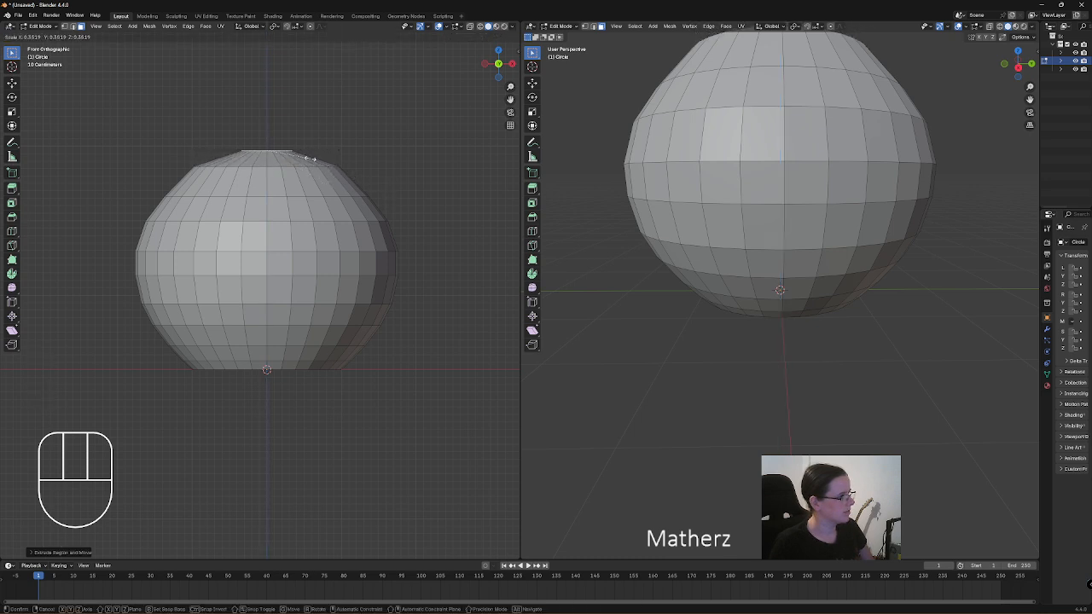
{"action": "left_click", "coordinate": [309, 159]}
Extrude the shoulder's top face upward into a tall neck, and extrude a very short extra ring above it.
{"action": "key", "text": "e"}
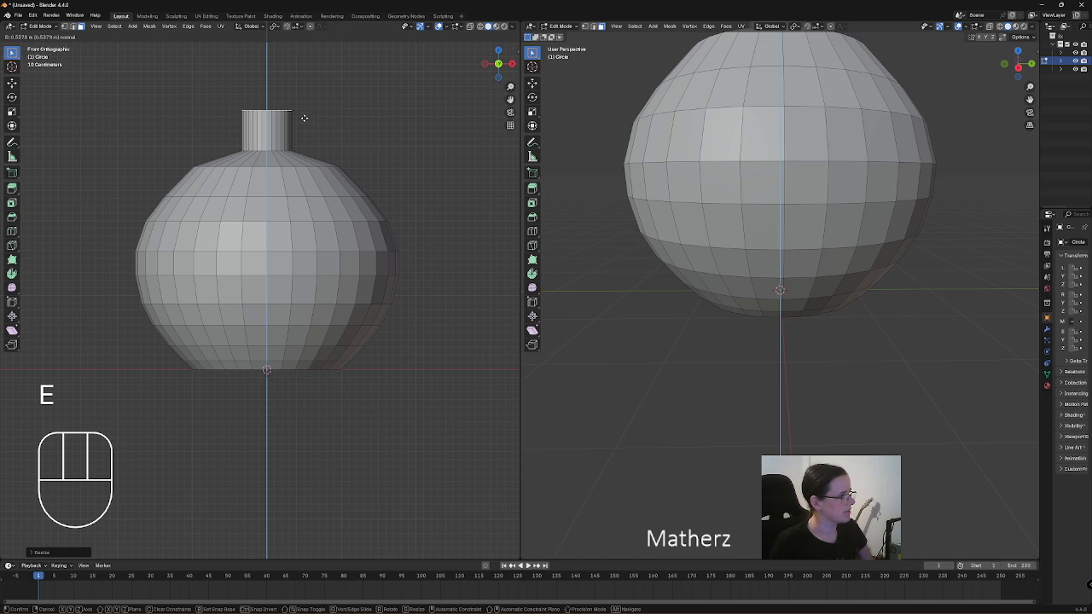
{"action": "left_click", "coordinate": [304, 98]}
{"action": "key", "text": "e"}
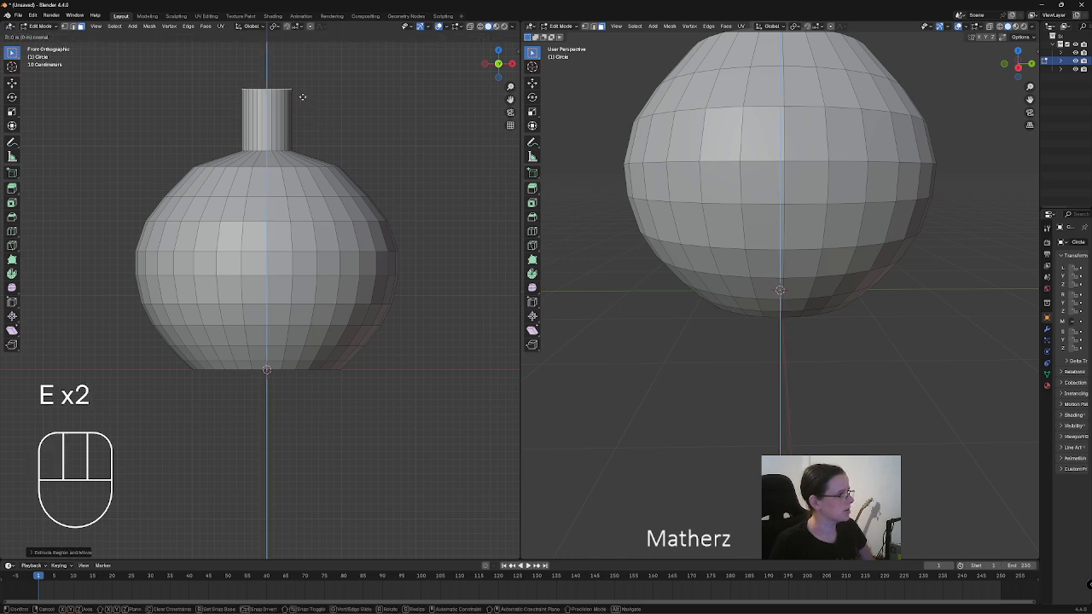
{"action": "left_click", "coordinate": [311, 94]}
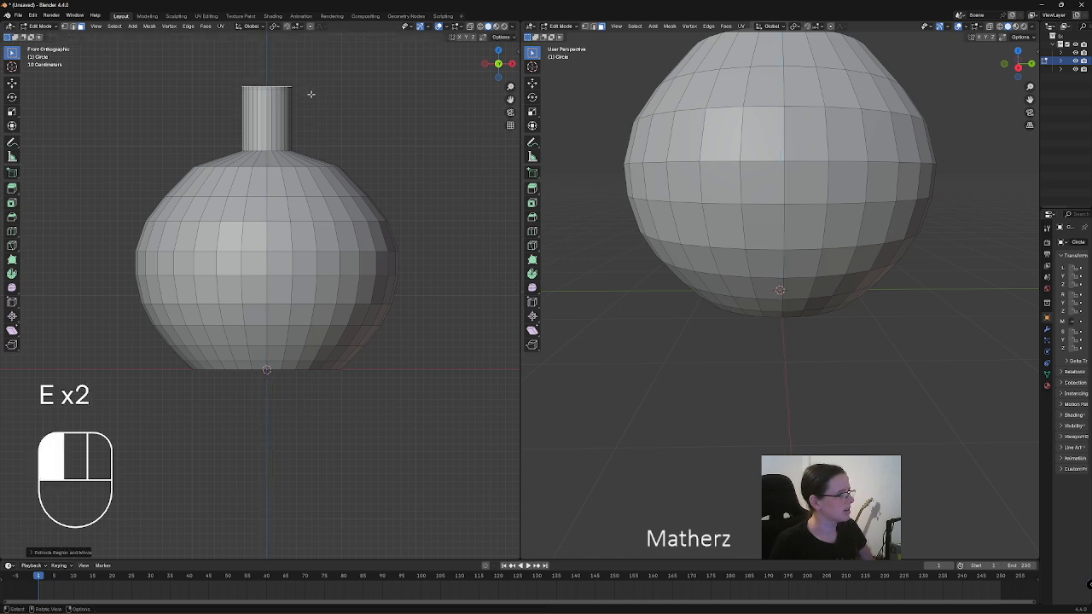
Scale the neck's top face outward and extrude it slightly upward to form a protruding lip.
{"action": "middle_click_drag", "start_coordinate": [929, 216], "coordinate": [773, 303], "text": "shift"}
{"action": "scroll", "coordinate": [774, 306], "scroll_direction": "up", "scroll_amount": 2}
{"action": "middle_click_drag", "start_coordinate": [812, 348], "coordinate": [853, 316], "text": "shift"}
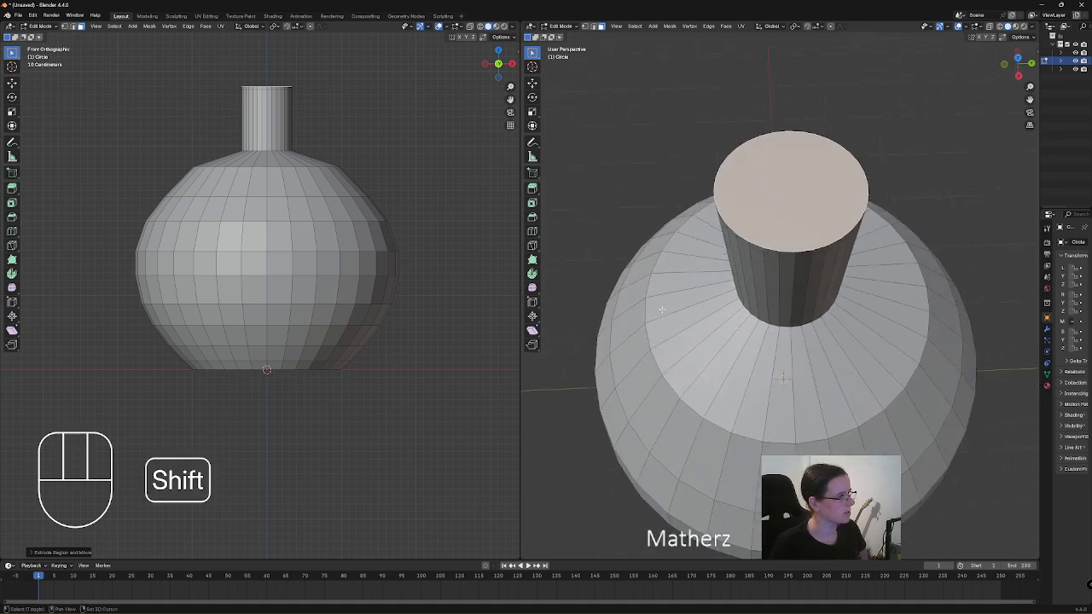
{"action": "key", "text": "s"}
{"action": "left_click", "coordinate": [360, 116]}
{"action": "key", "text": "e"}
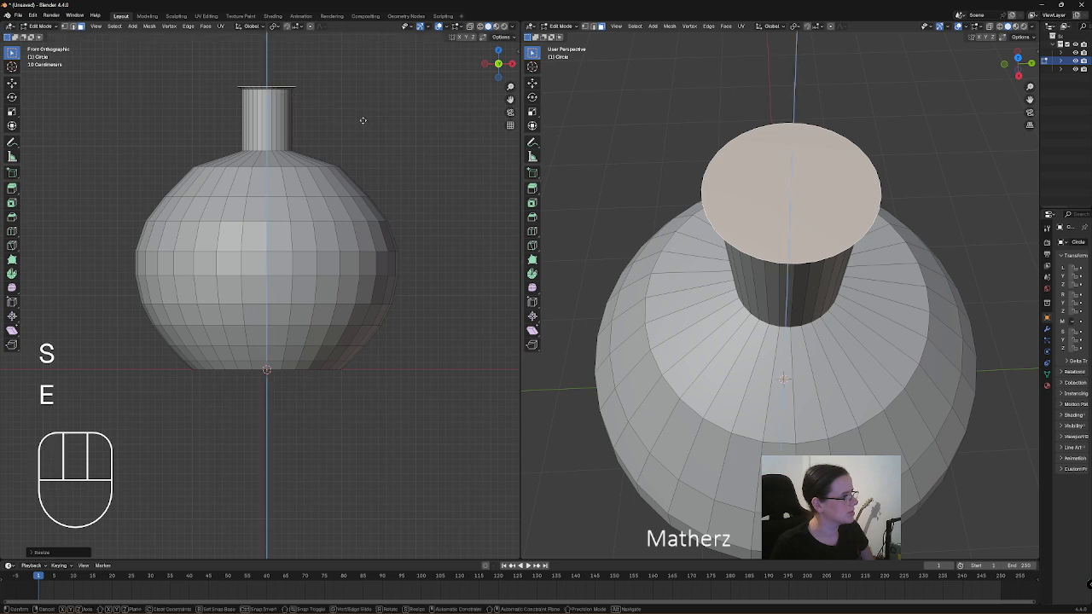
{"action": "left_click", "coordinate": [361, 115]}
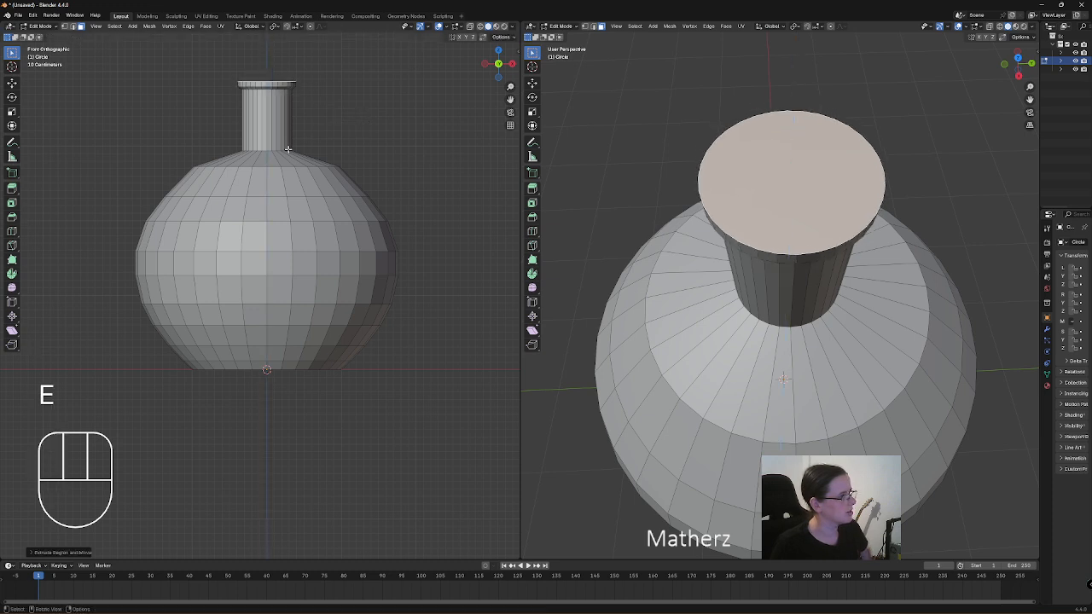
Extrude the lip's top face up a tiny amount and scale it slightly inward to bevel the lip's upper edge.
{"action": "scroll", "coordinate": [288, 145], "scroll_direction": "up", "scroll_amount": 5}
{"action": "scroll", "coordinate": [288, 145], "scroll_direction": "up", "scroll_amount": 10, "text": "shift"}
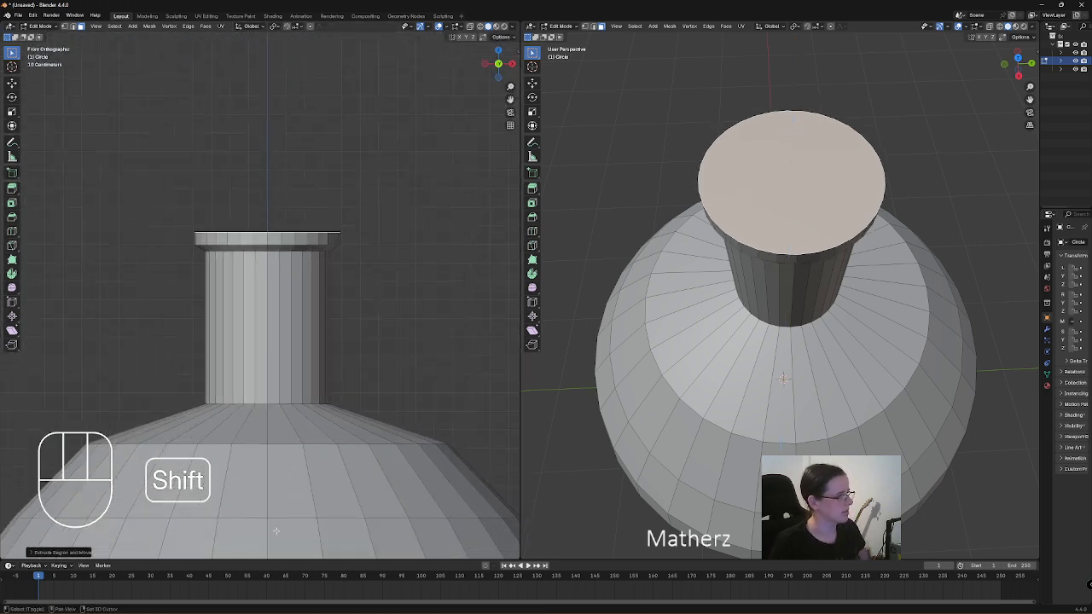
{"action": "scroll", "coordinate": [290, 186], "scroll_direction": "up", "scroll_amount": 2}
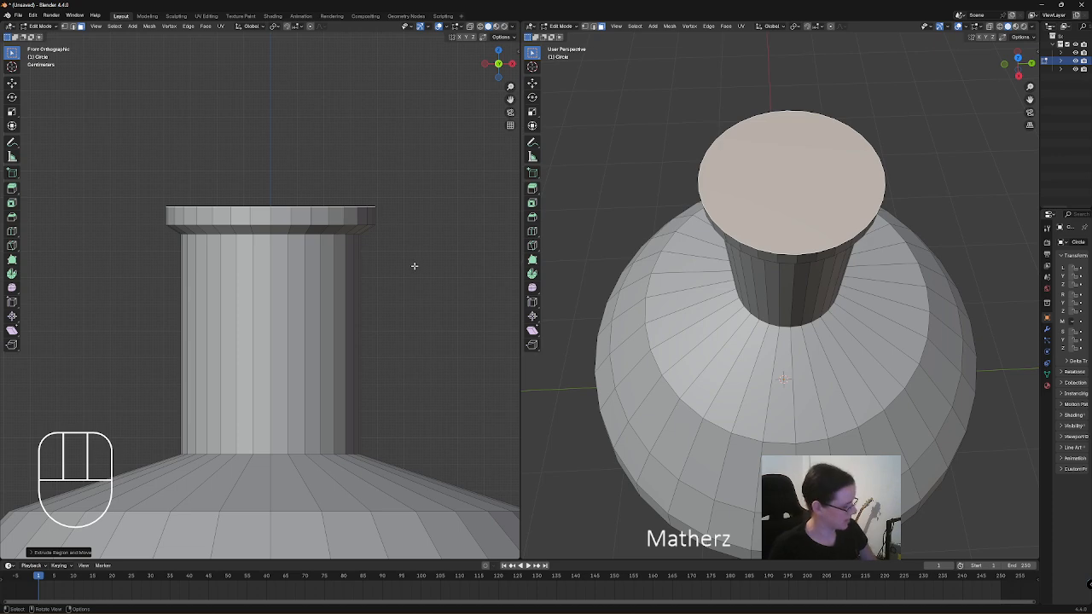
{"action": "key", "text": "e"}
{"action": "left_click", "coordinate": [413, 262]}
{"action": "key", "text": "s"}
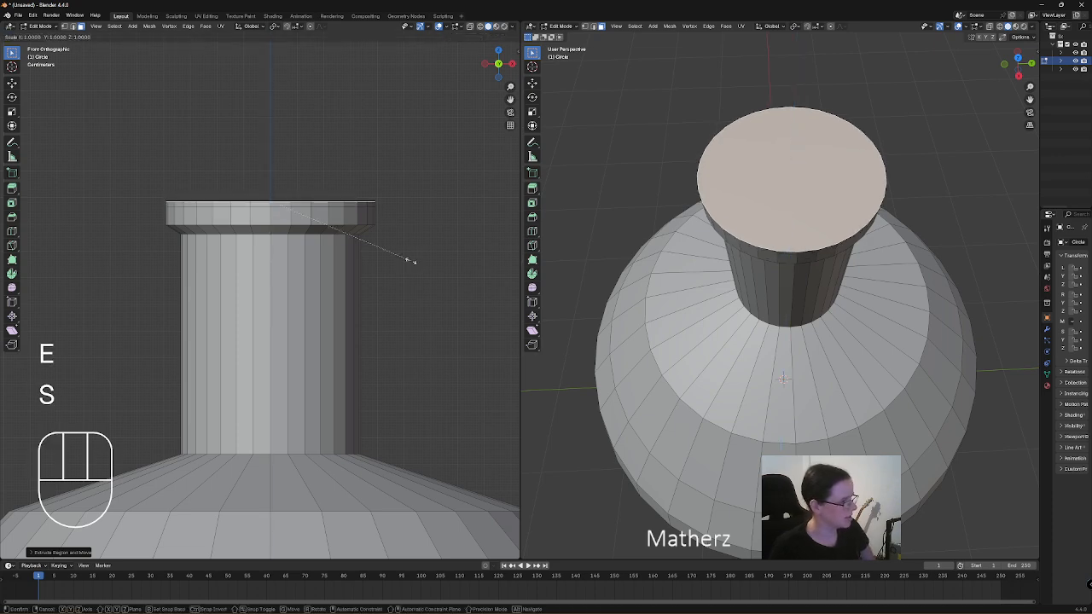
{"action": "left_click", "coordinate": [401, 254]}
Extrude the lip's top face in place and scale the new face inward, leaving a flat rim around the opening.
{"action": "key", "text": "e"}
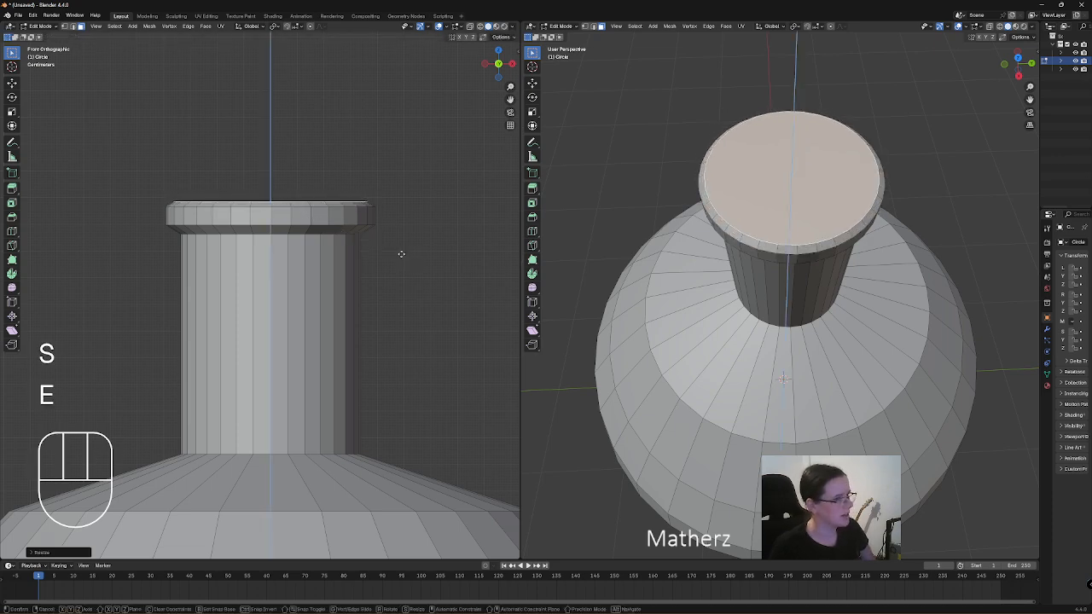
{"action": "left_click", "coordinate": [401, 253]}
{"action": "key", "text": "s"}
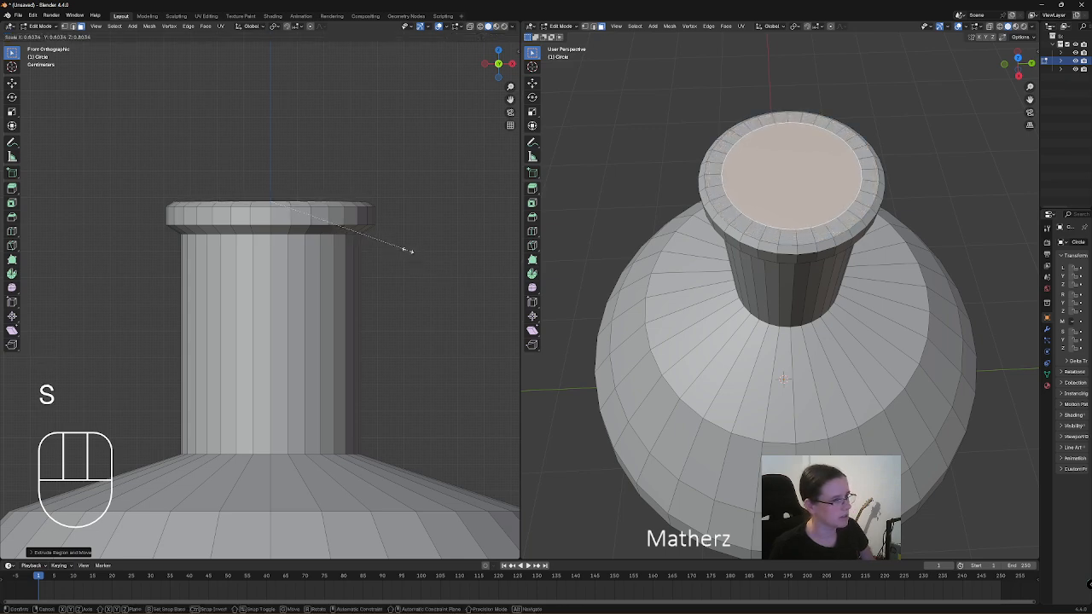
{"action": "left_click", "coordinate": [407, 249]}
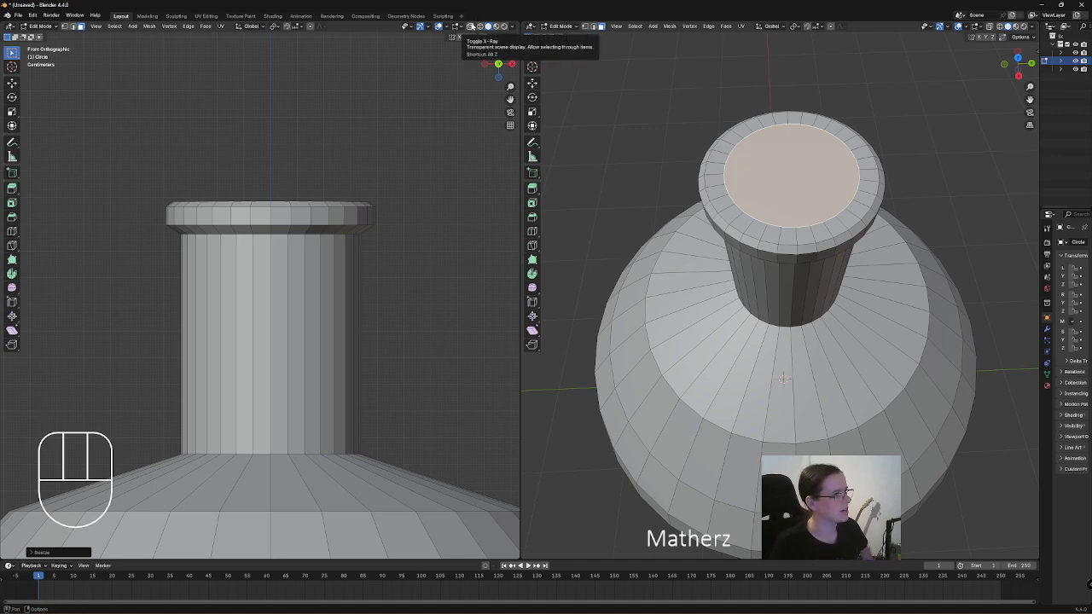
Turn on X-ray in the front view and extrude the opening's face about 0.94 m down to the neck's base.
{"action": "left_click", "coordinate": [471, 26]}
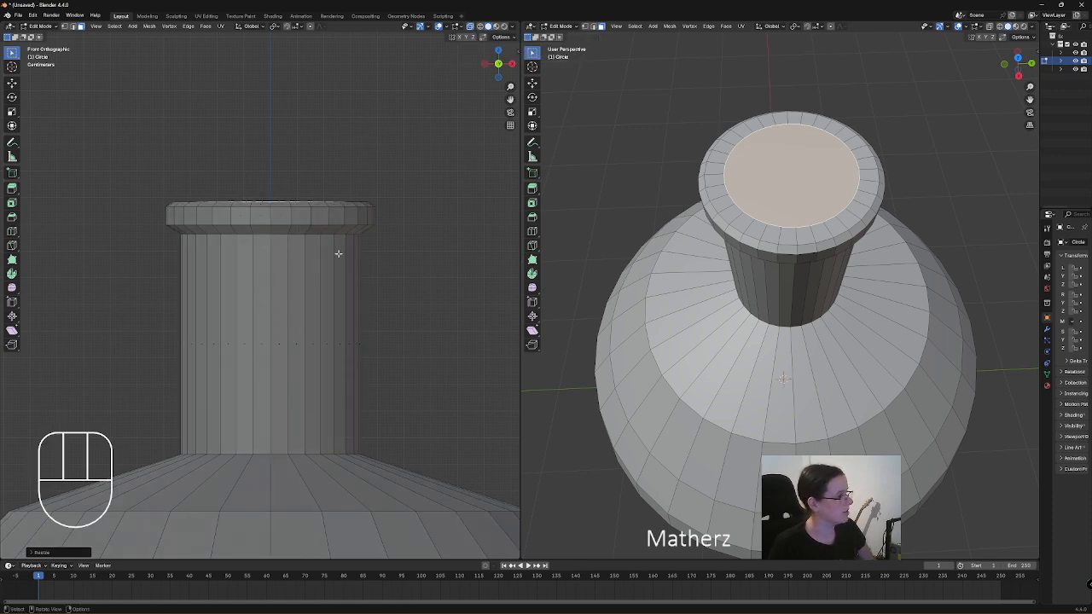
{"action": "key", "text": "e"}
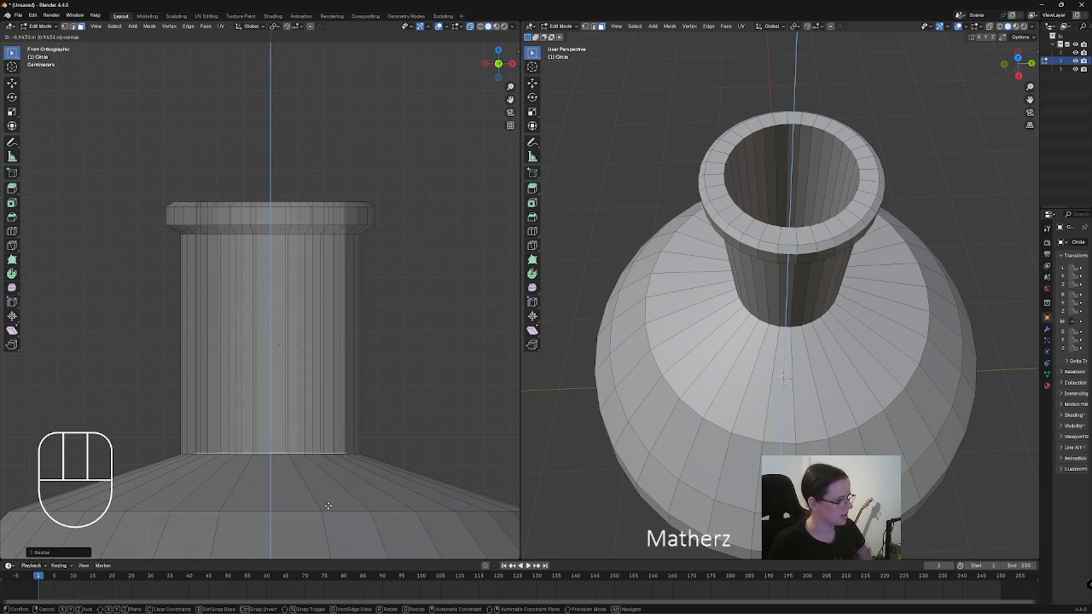
{"action": "left_click", "coordinate": [328, 506]}
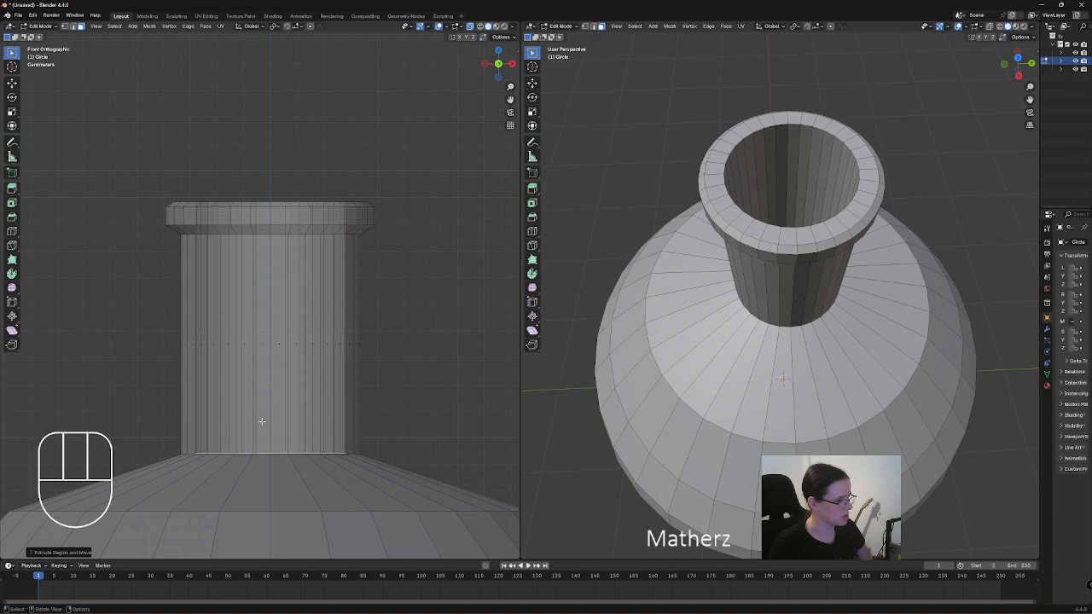
Extrude the inner face about 0.2 m down to the first shoulder ring and scale it outward just inside the outer wall.
{"action": "middle_click_drag", "start_coordinate": [820, 219], "coordinate": [817, 183]}
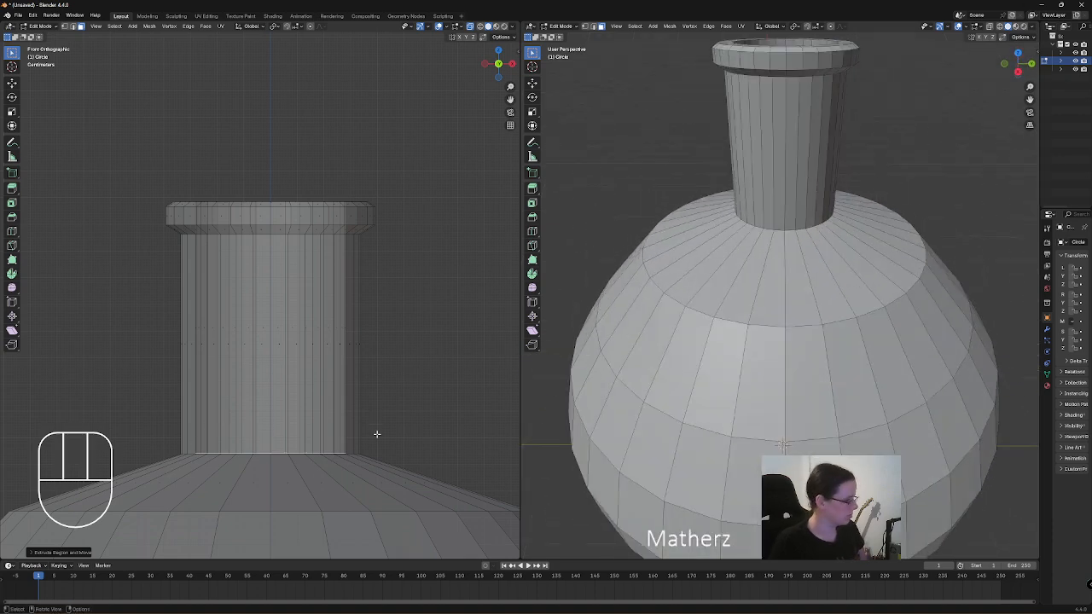
{"action": "middle_click_drag", "start_coordinate": [376, 434], "coordinate": [398, 319], "text": "shift"}
{"action": "scroll", "coordinate": [398, 319], "scroll_direction": "down", "scroll_amount": 4}
{"action": "middle_click_drag", "start_coordinate": [364, 356], "coordinate": [353, 297], "text": "shift"}
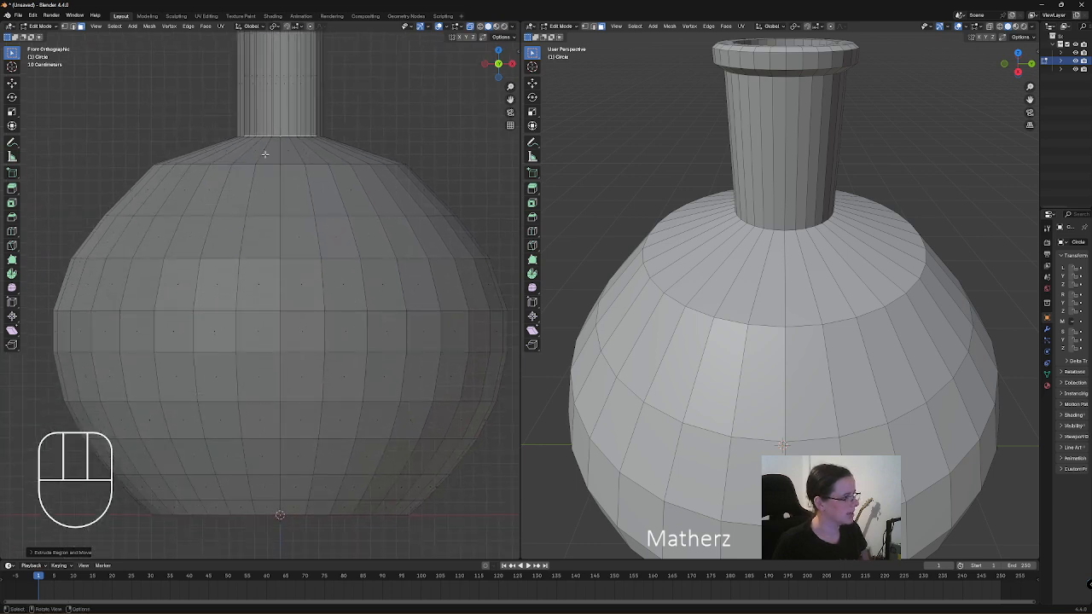
{"action": "key", "text": "e"}
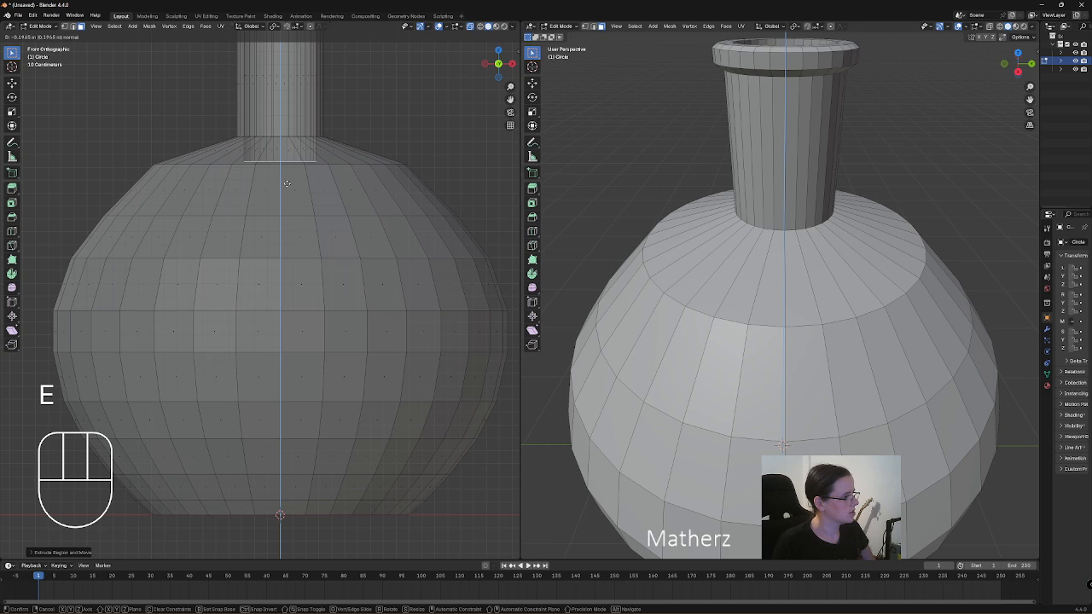
{"action": "left_click", "coordinate": [290, 185]}
{"action": "key", "text": "s"}
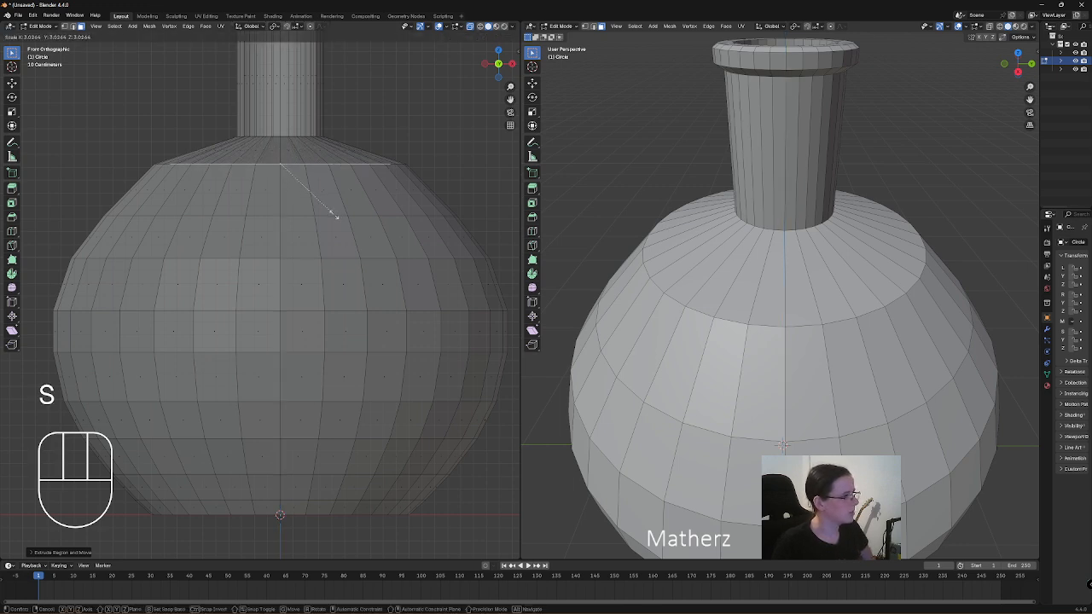
{"action": "left_click", "coordinate": [327, 208]}
Extrude the inner face down about 0.44 m to the next body ring and scale it outward by about 1.63.
{"action": "scroll", "coordinate": [131, 111], "scroll_direction": "up", "scroll_amount": 5}
{"action": "middle_click_drag", "start_coordinate": [131, 111], "coordinate": [333, 248], "text": "shift"}
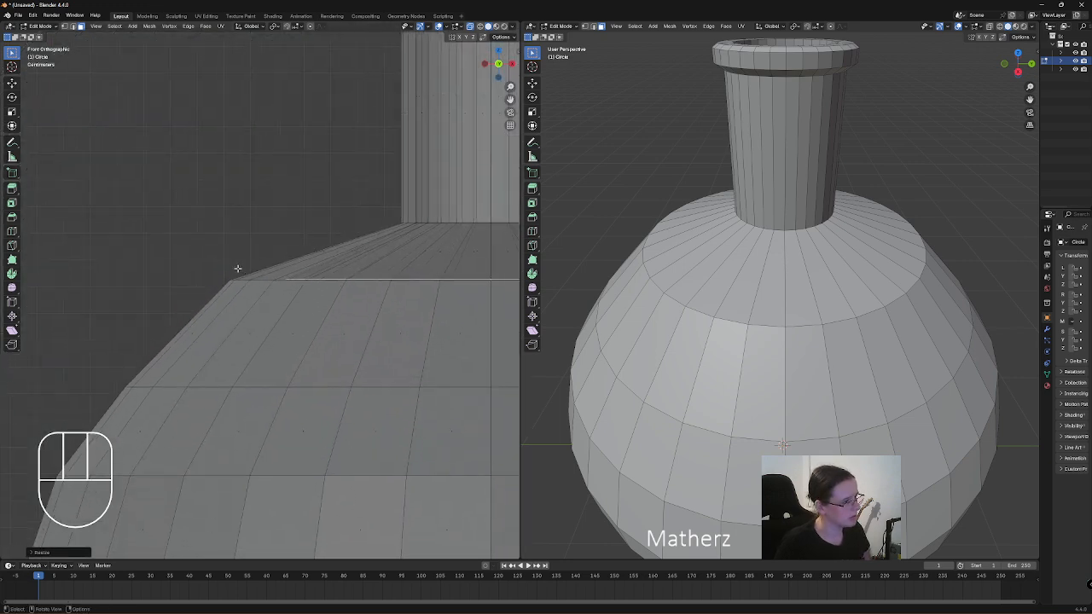
{"action": "scroll", "coordinate": [329, 284], "scroll_direction": "down", "scroll_amount": 4}
{"action": "middle_click_drag", "start_coordinate": [469, 354], "coordinate": [367, 266], "text": "shift"}
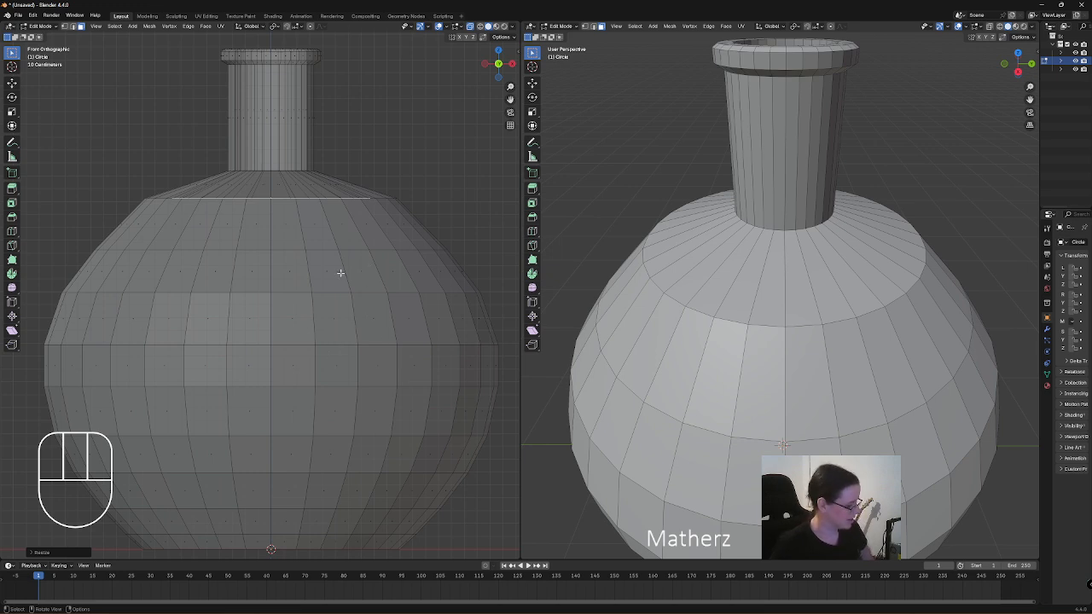
{"action": "key", "text": "e"}
{"action": "middle_click_drag", "start_coordinate": [341, 300], "coordinate": [344, 333]}
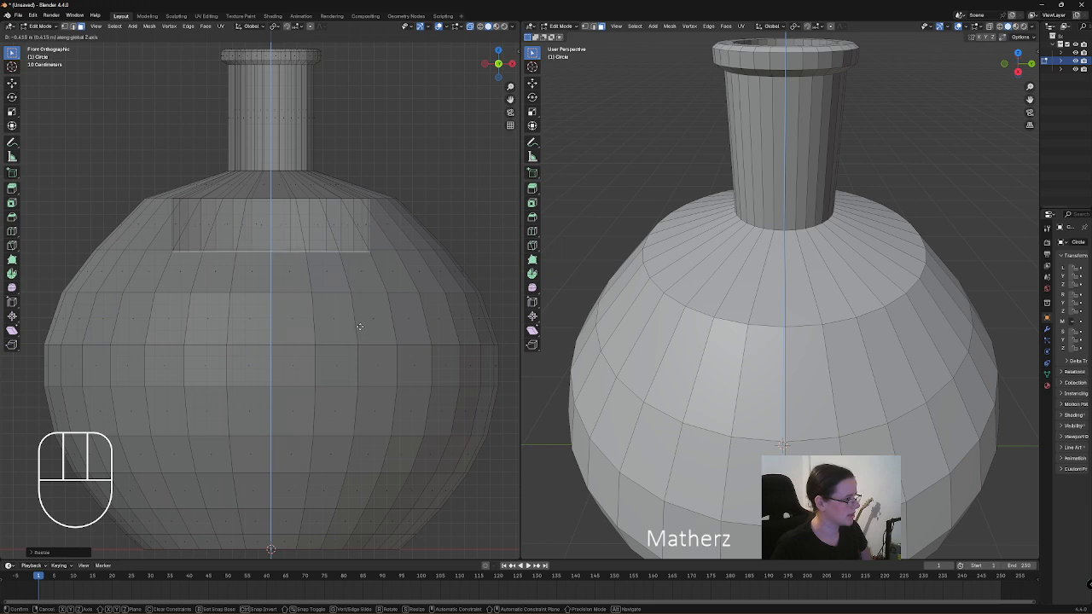
{"action": "left_click", "coordinate": [356, 326]}
{"action": "middle_click_drag", "start_coordinate": [334, 402], "coordinate": [343, 265], "text": "shift"}
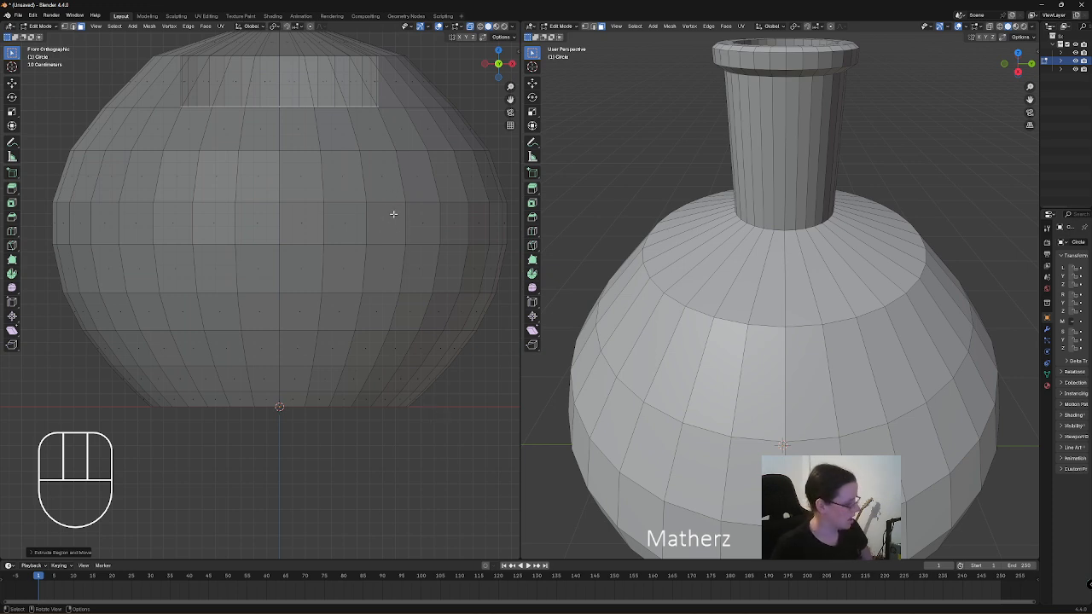
{"action": "key", "text": "s"}
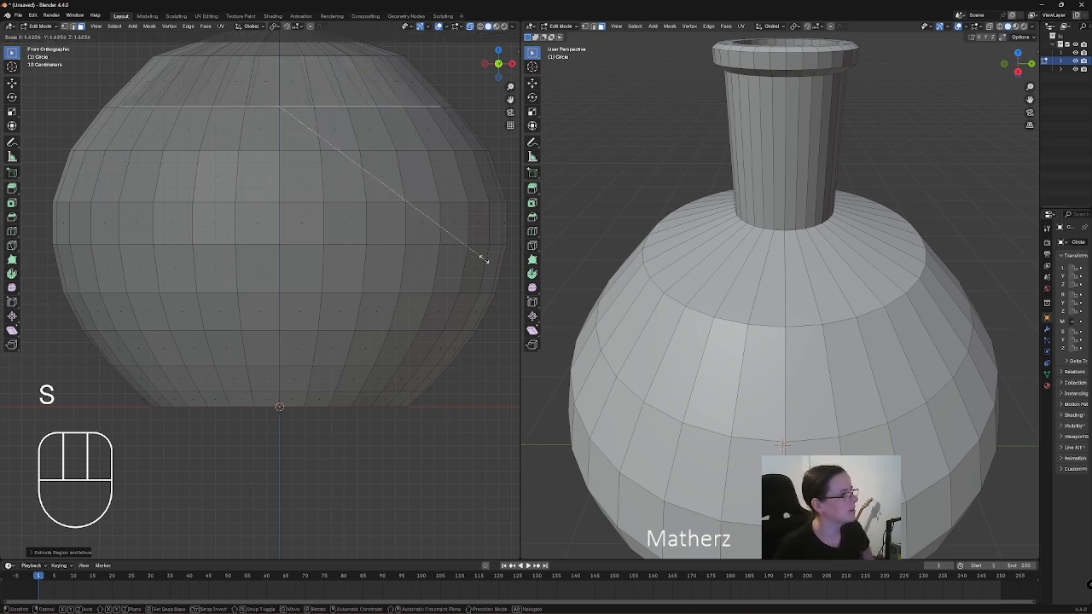
{"action": "left_click", "coordinate": [483, 258]}
Extrude the inner face down two more rings to the top of the widest band, scaling each outward along the outer wall.
{"action": "key", "text": "e"}
{"action": "left_click", "coordinate": [405, 243]}
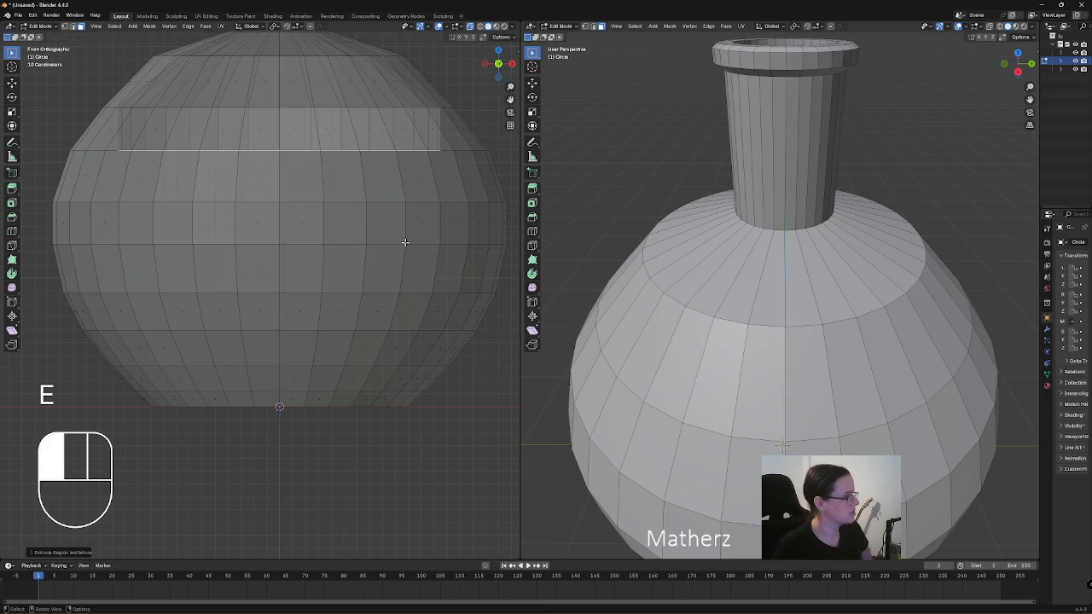
{"action": "key", "text": "s"}
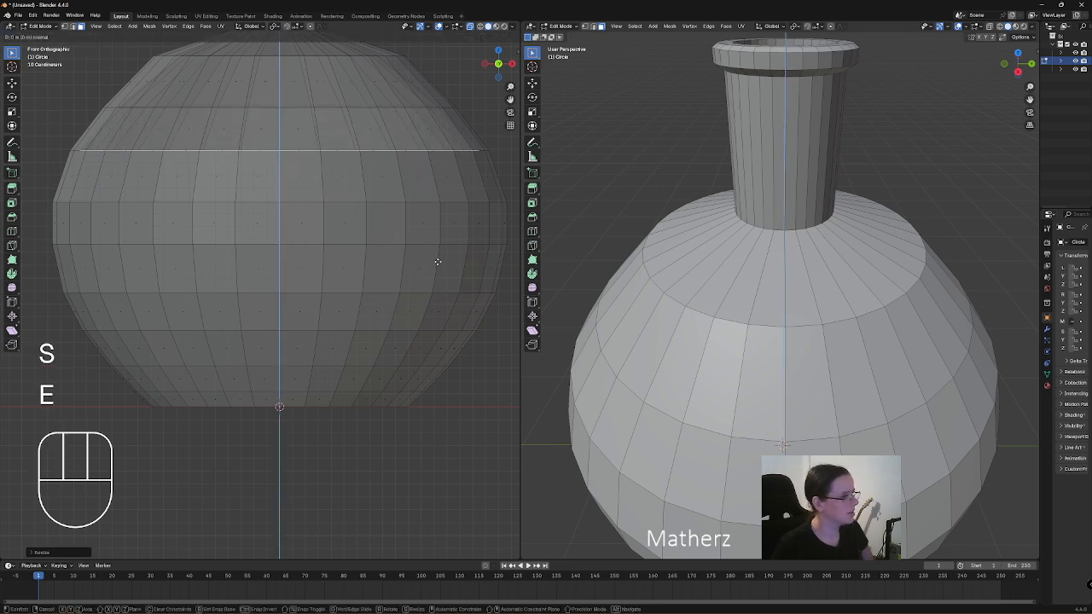
{"action": "left_click", "coordinate": [429, 314]}
{"action": "key", "text": "s"}
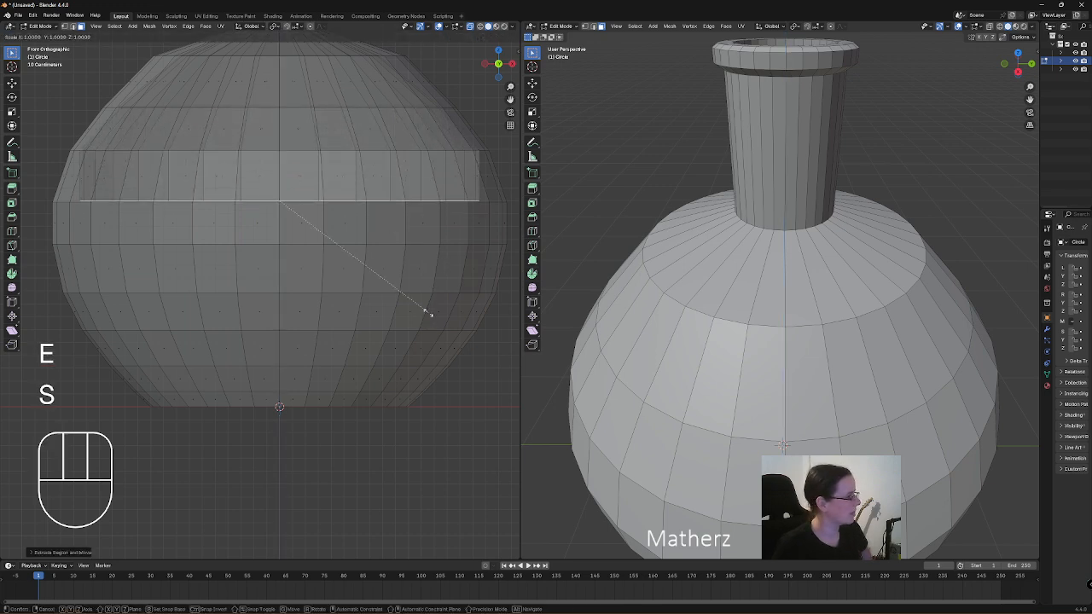
{"action": "left_click", "coordinate": [430, 315]}
Extrude the inner face down to the bottom of the body's widest band and scale it very slightly outward.
{"action": "key", "text": "e"}
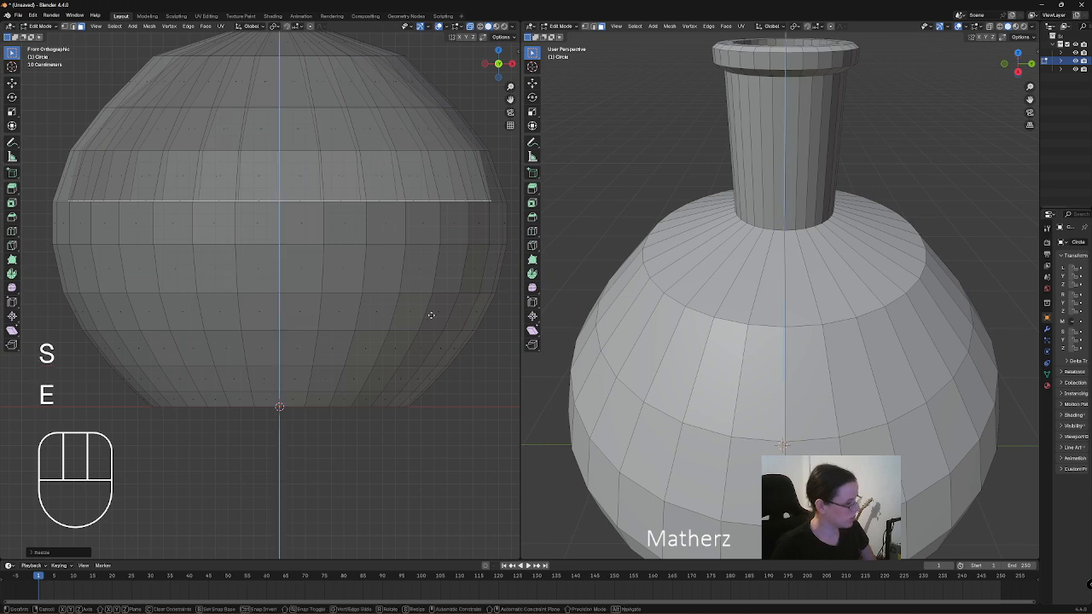
{"action": "left_click", "coordinate": [423, 358]}
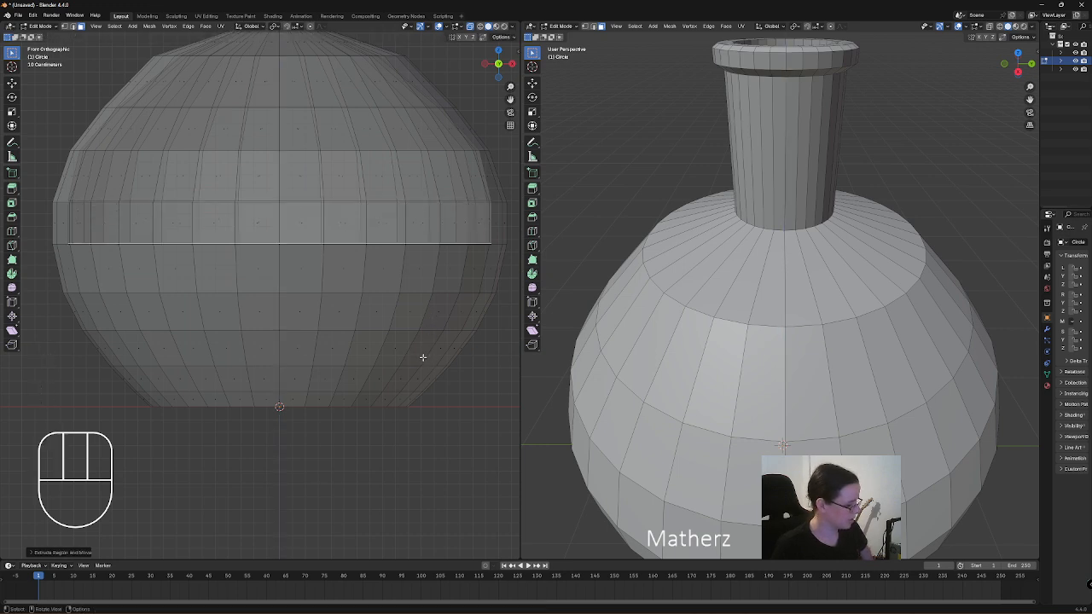
{"action": "key", "text": "s"}
{"action": "left_click", "coordinate": [424, 359]}
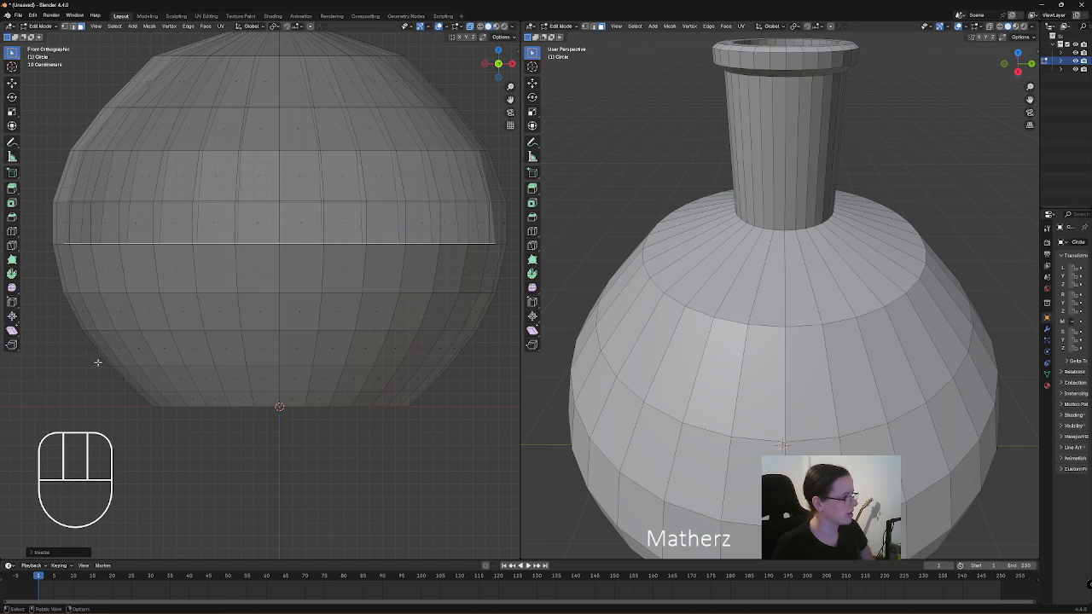
Extrude the inner face down two rings below the body's widest band, scaling each ring slightly inward along the outer wall.
{"action": "key", "text": "e"}
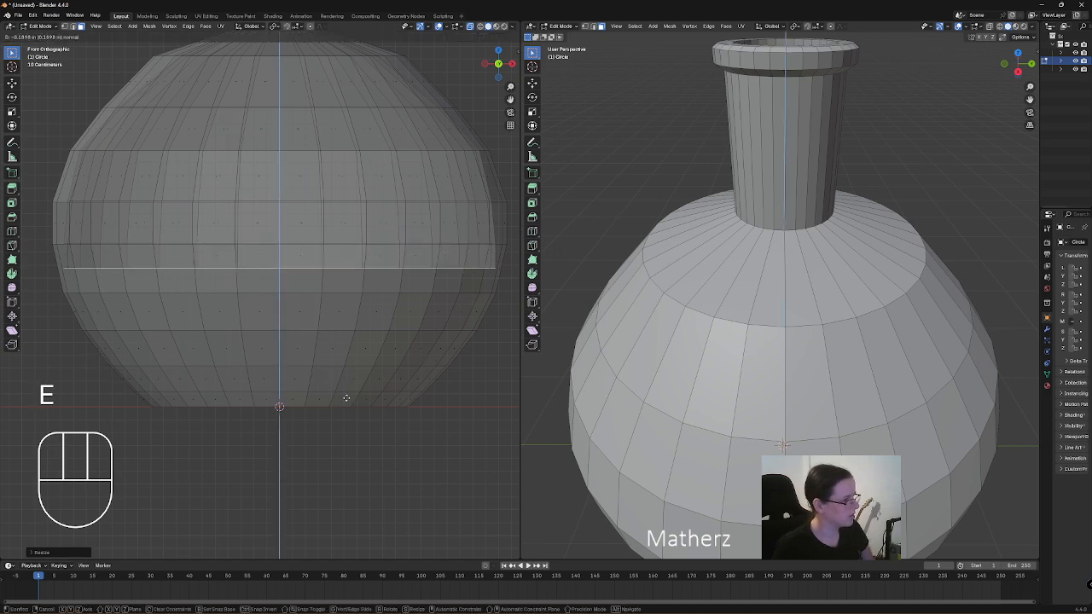
{"action": "left_click", "coordinate": [360, 423]}
{"action": "key", "text": "s"}
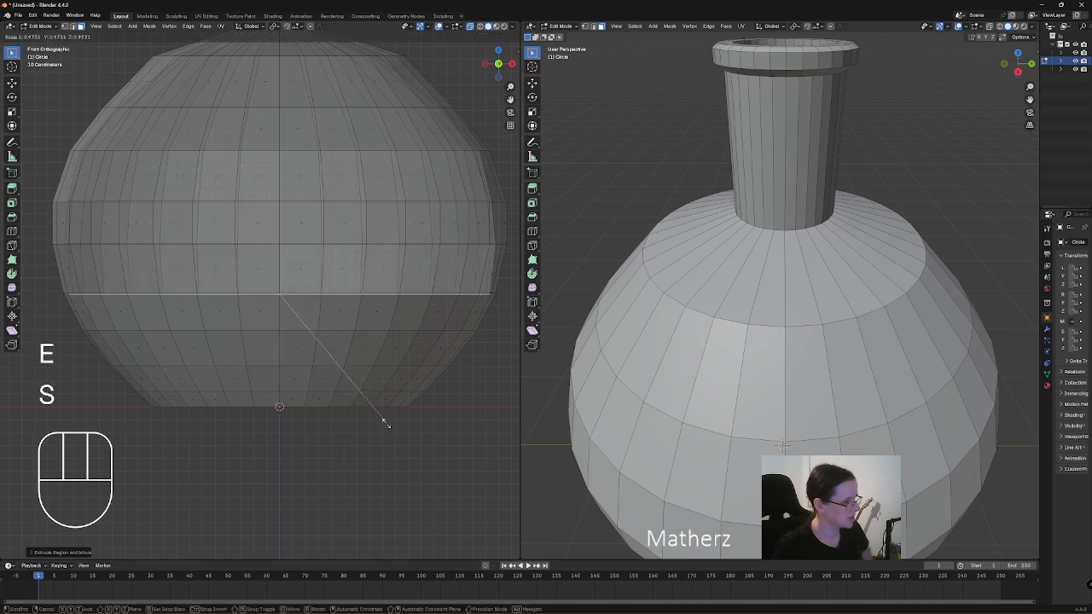
{"action": "left_click", "coordinate": [380, 419]}
{"action": "key", "text": "e"}
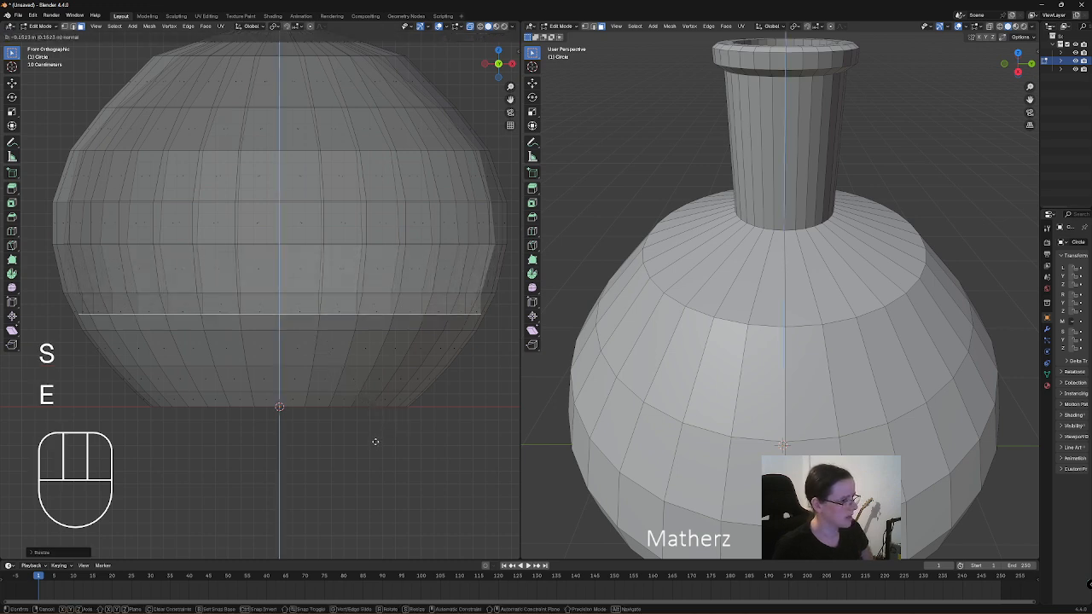
{"action": "key", "text": "s"}
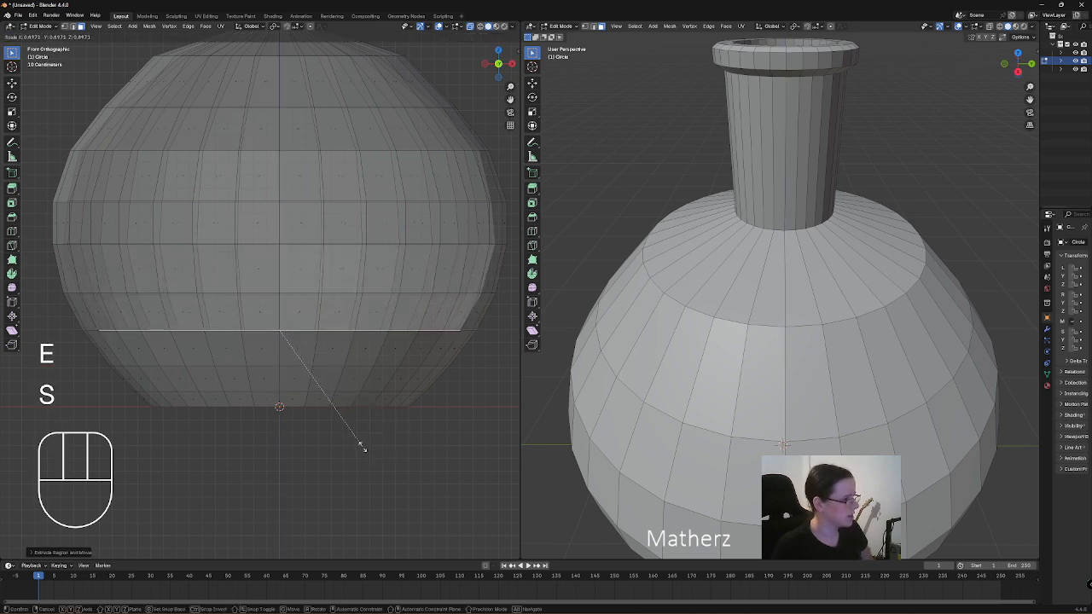
{"action": "left_click", "coordinate": [367, 449]}
Extrude the inner face down two more rings to just above the base, scaling the first by about 0.85 and the second to match the wall.
{"action": "key", "text": "e"}
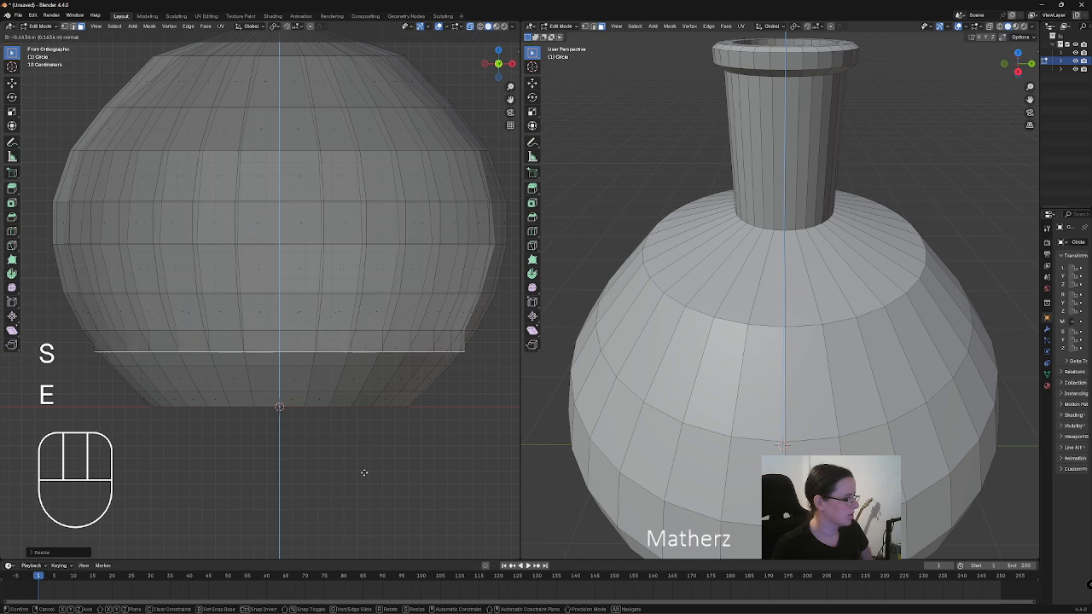
{"action": "left_click", "coordinate": [396, 463]}
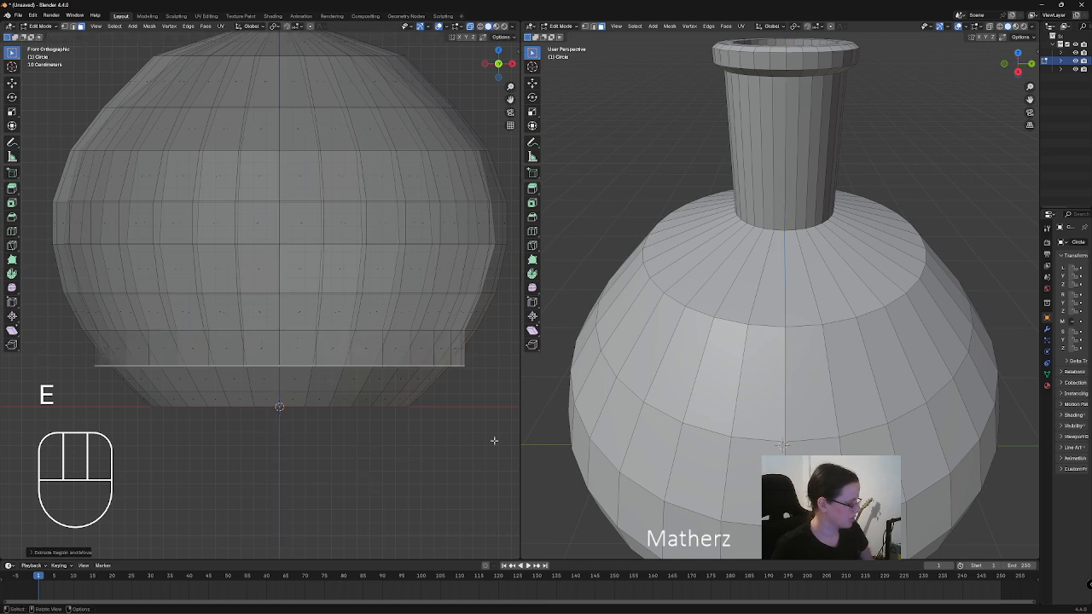
{"action": "key", "text": "s"}
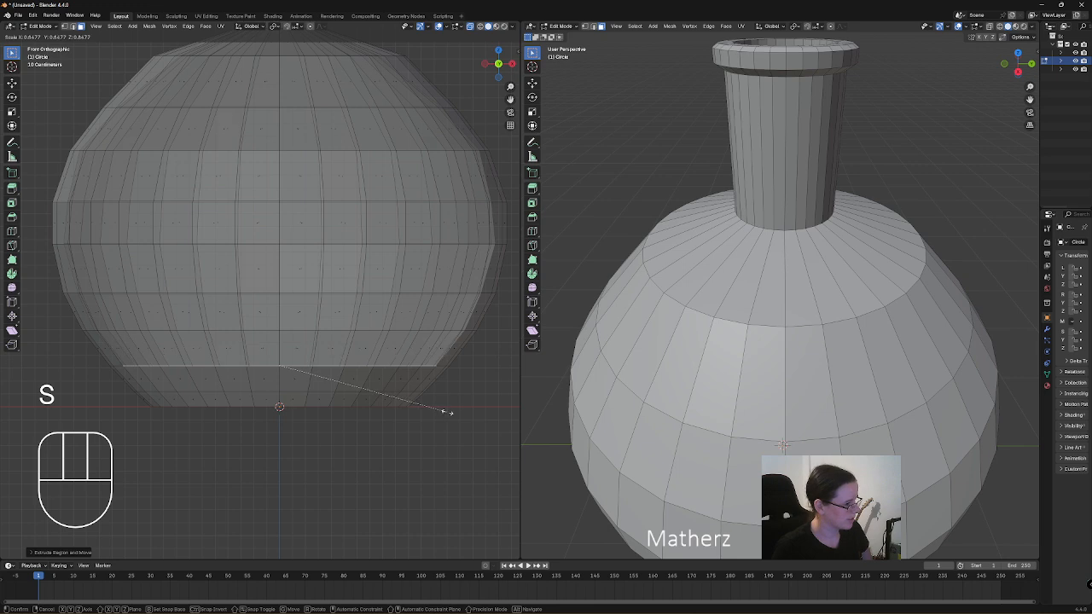
{"action": "left_click", "coordinate": [445, 412]}
{"action": "key", "text": "e"}
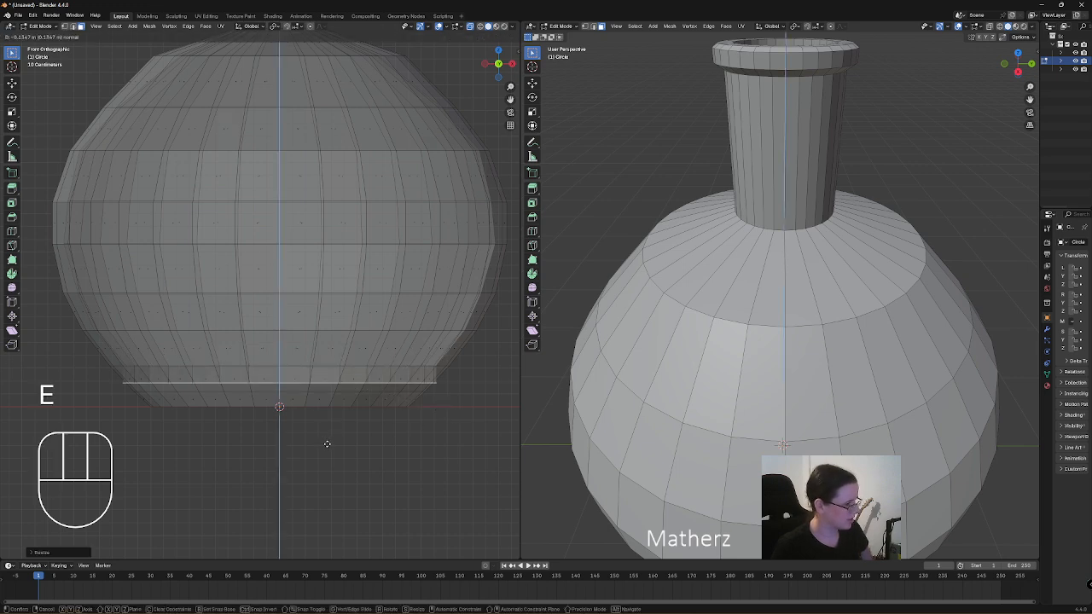
{"action": "left_click", "coordinate": [330, 450]}
{"action": "key", "text": "s"}
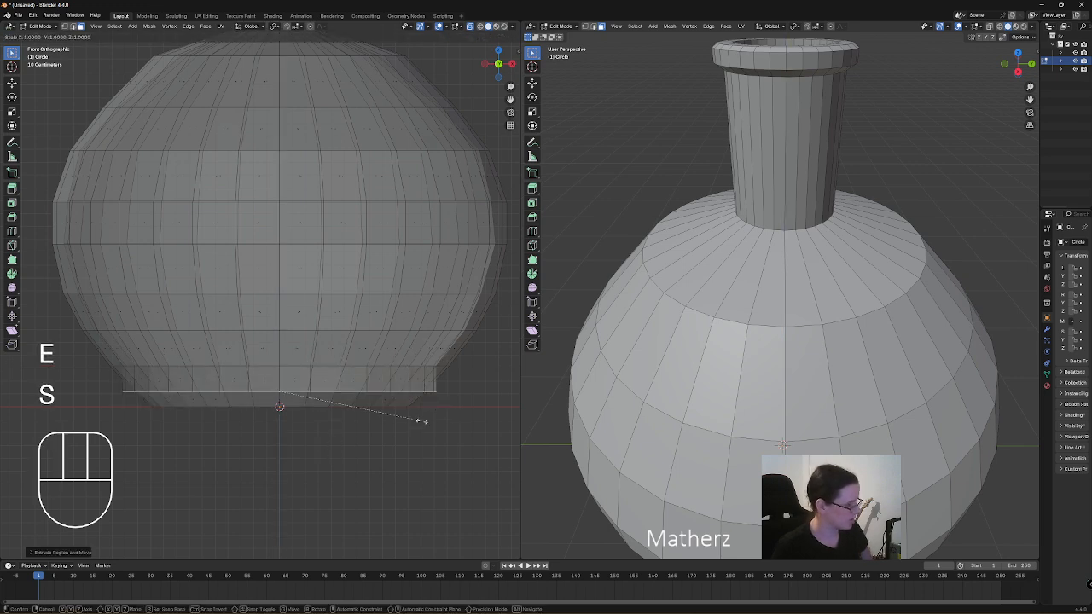
{"action": "left_click", "coordinate": [395, 418]}
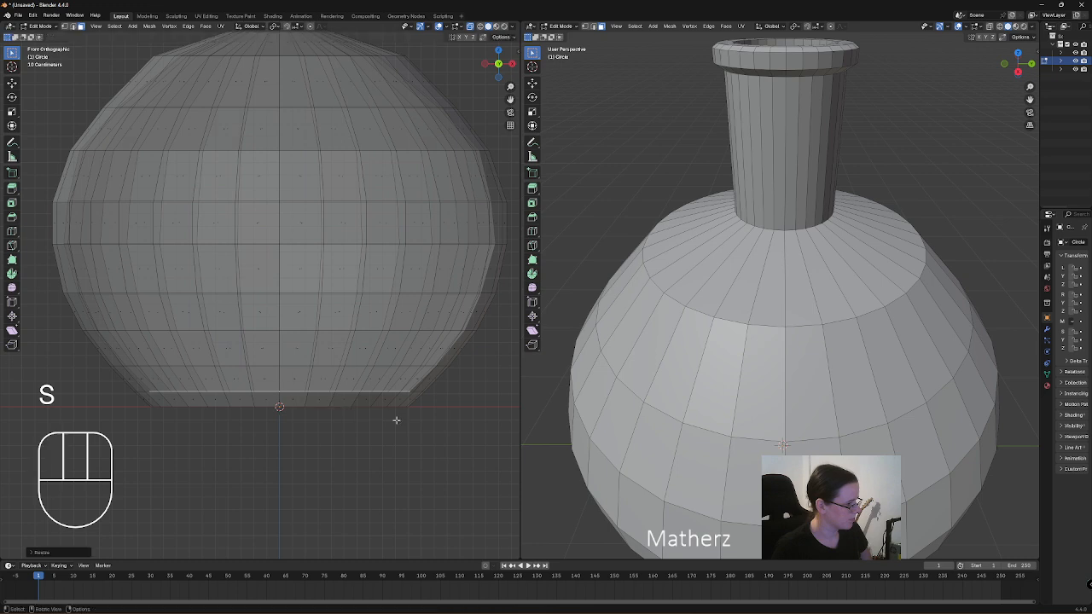
Extrude the inner face down to the level of the outer base and scale it inward by about 0.72.
{"action": "key", "text": "e"}
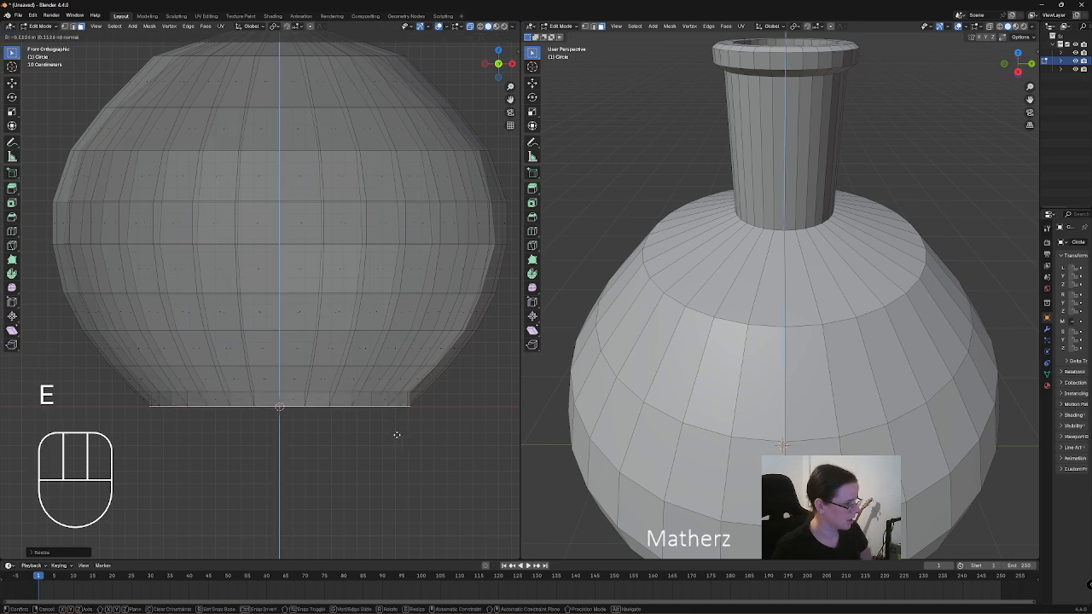
{"action": "left_click", "coordinate": [398, 435]}
{"action": "key", "text": "s"}
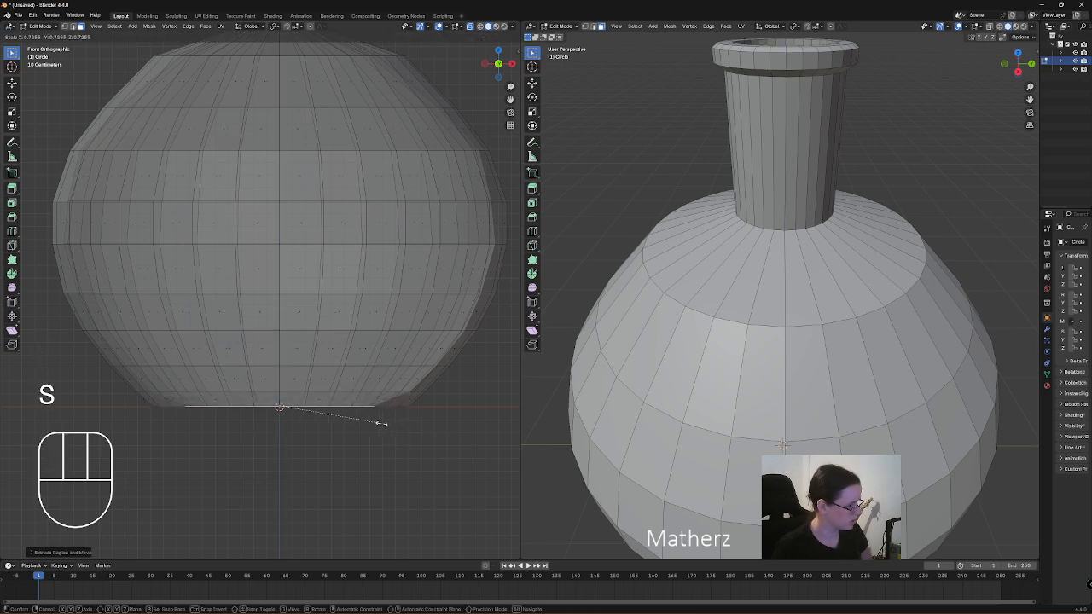
{"action": "left_click", "coordinate": [380, 423]}
Extrude the inner face about 0.09 m below the base level and scale it inward to a tiny central disc.
{"action": "key", "text": "e"}
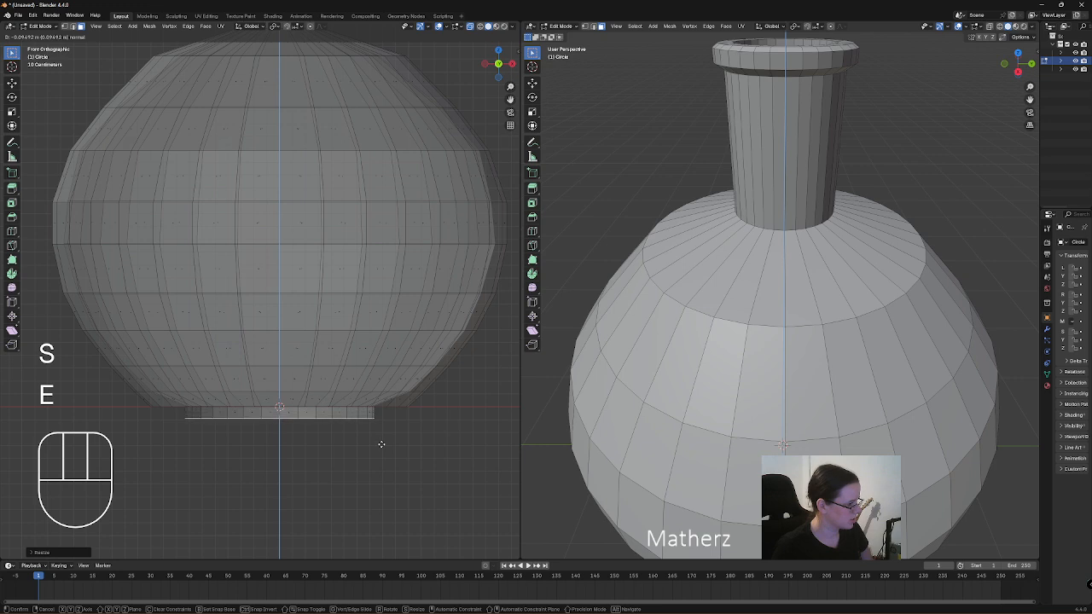
{"action": "left_click", "coordinate": [381, 444]}
{"action": "key", "text": "s"}
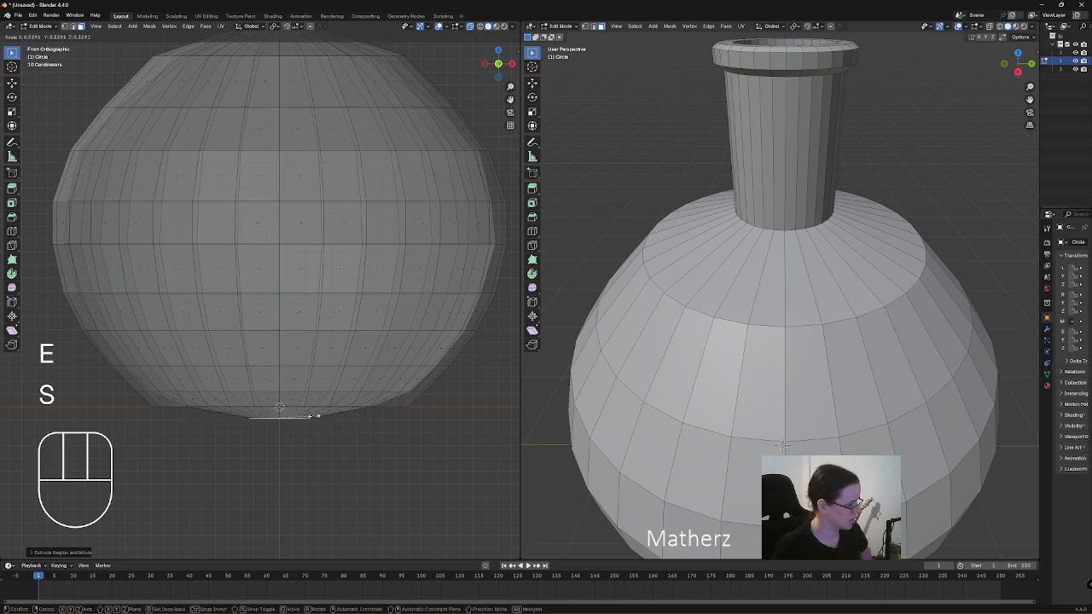
{"action": "left_click", "coordinate": [294, 417]}
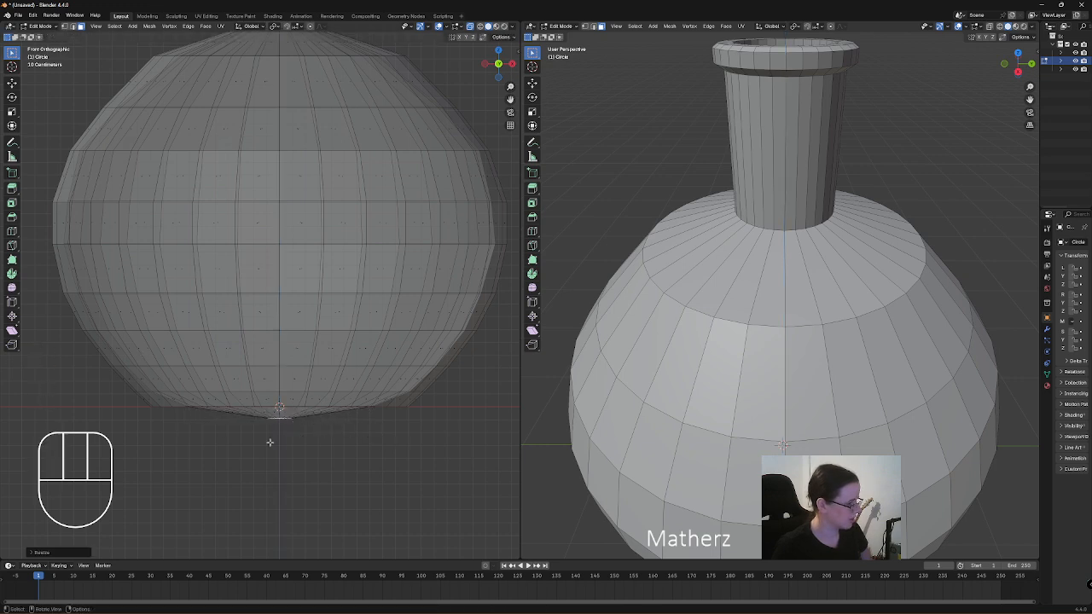
Select the outer bottom face around the protruding interior, extrude it about 0.12 m down and scale it inward.
{"action": "middle_click_drag", "start_coordinate": [369, 401], "coordinate": [358, 320]}
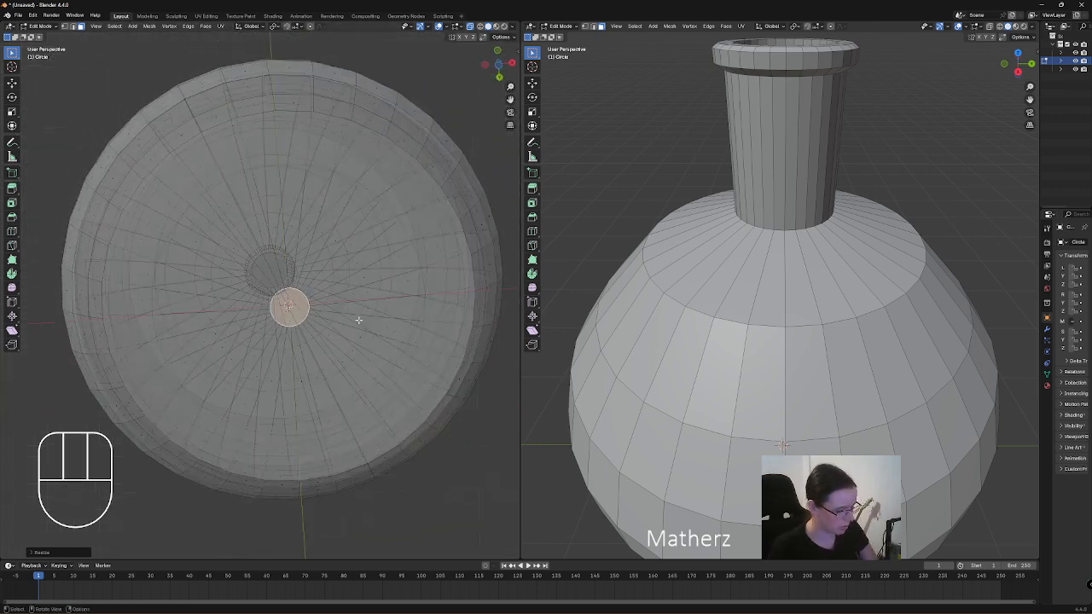
{"action": "key", "text": "KP_1"}
{"action": "scroll", "coordinate": [815, 267], "scroll_direction": "up", "scroll_amount": 3}
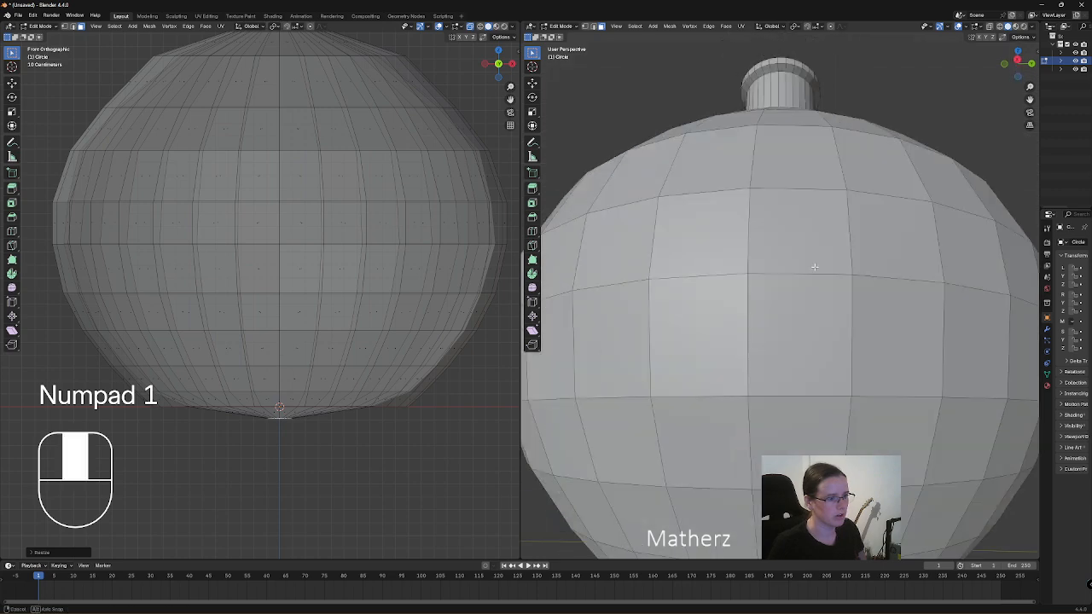
{"action": "mouse_move", "coordinate": [815, 267]}
{"action": "middle_mouse_down"}
{"action": "mouse_move", "coordinate": [805, 219]}
{"action": "mouse_move", "coordinate": [814, 280]}
{"action": "middle_mouse_up"}
{"action": "scroll", "coordinate": [771, 365], "scroll_direction": "down", "scroll_amount": 3}
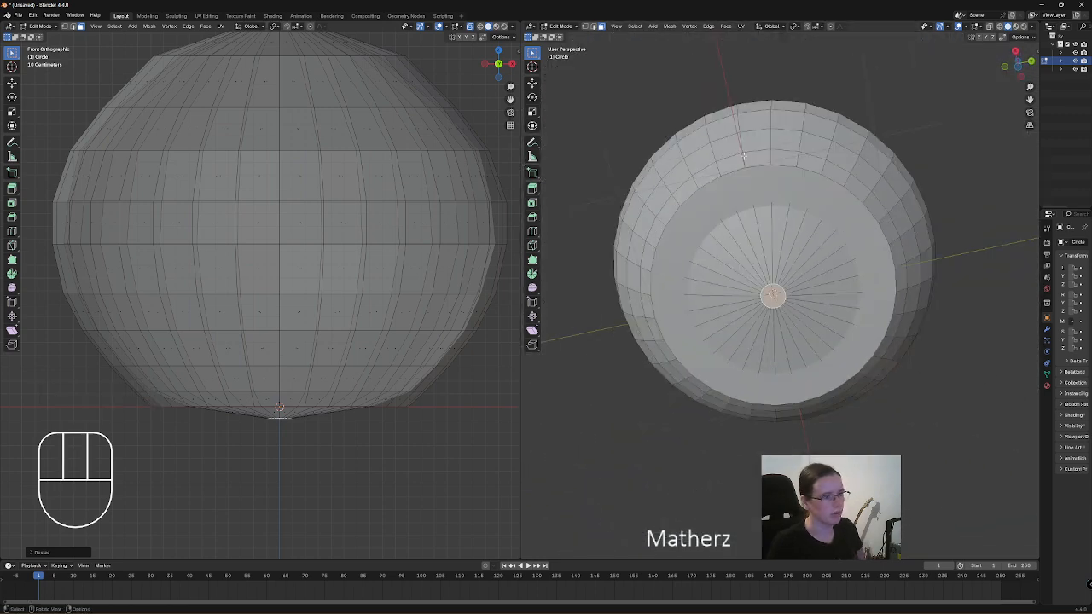
{"action": "left_click", "coordinate": [821, 182], "text": "alt"}
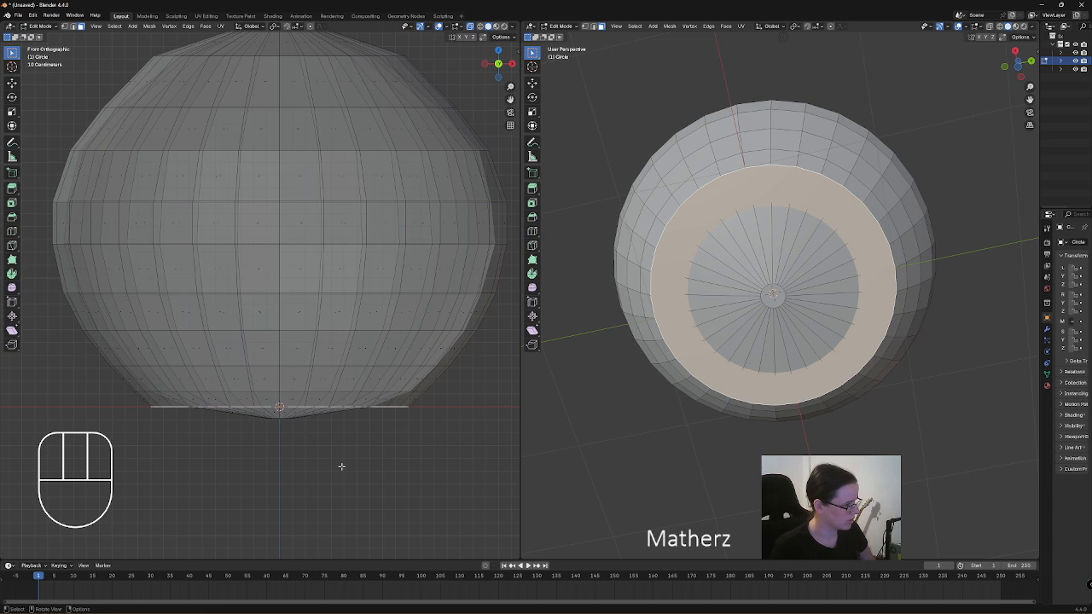
{"action": "key", "text": "e"}
{"action": "middle_click_drag", "start_coordinate": [342, 465], "coordinate": [339, 482]}
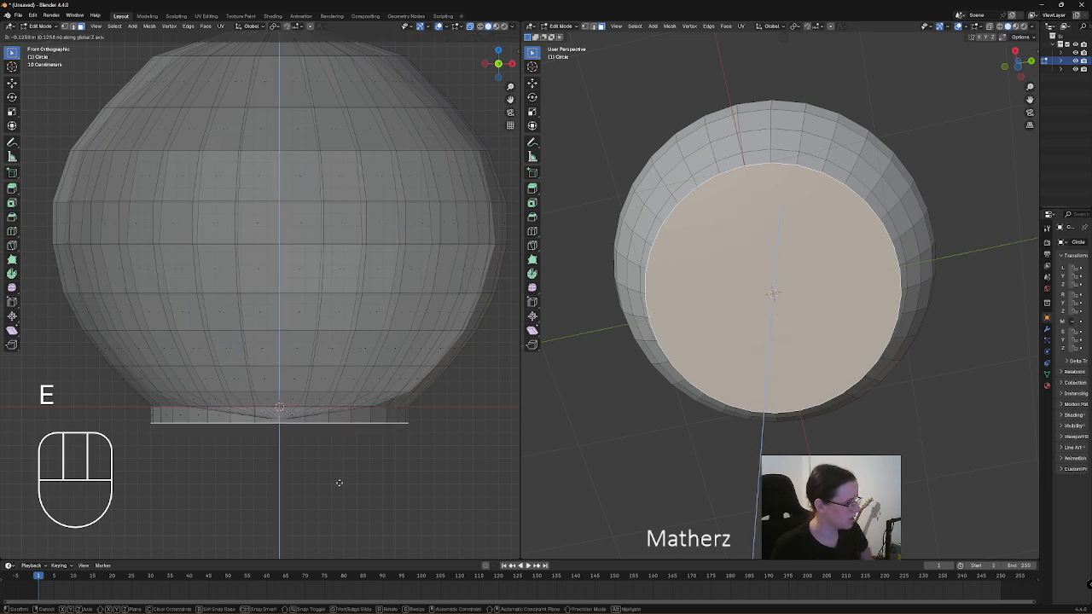
{"action": "left_click", "coordinate": [339, 481]}
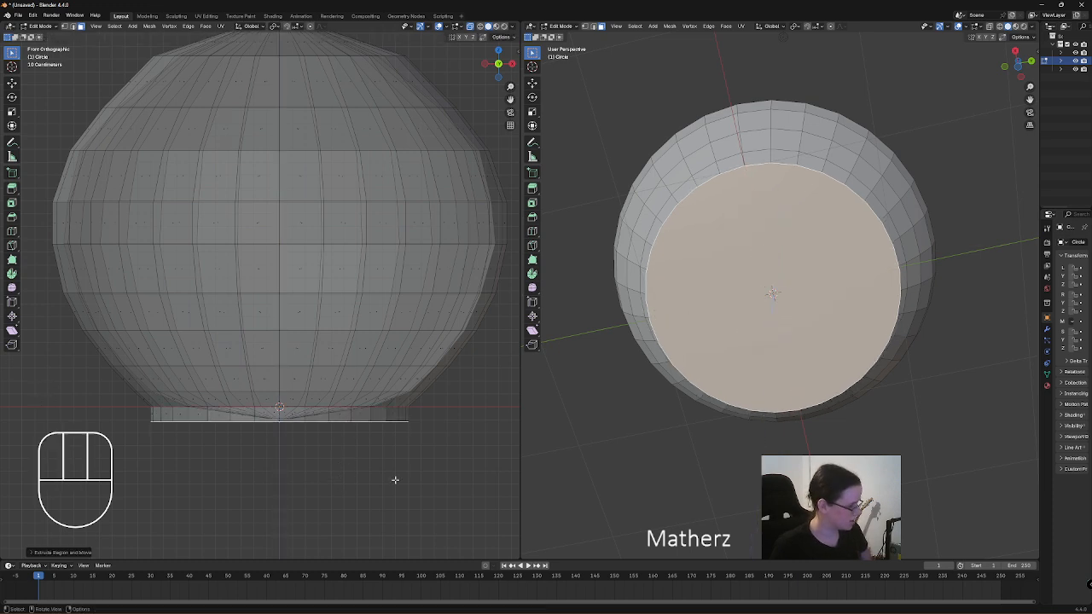
{"action": "key", "text": "s"}
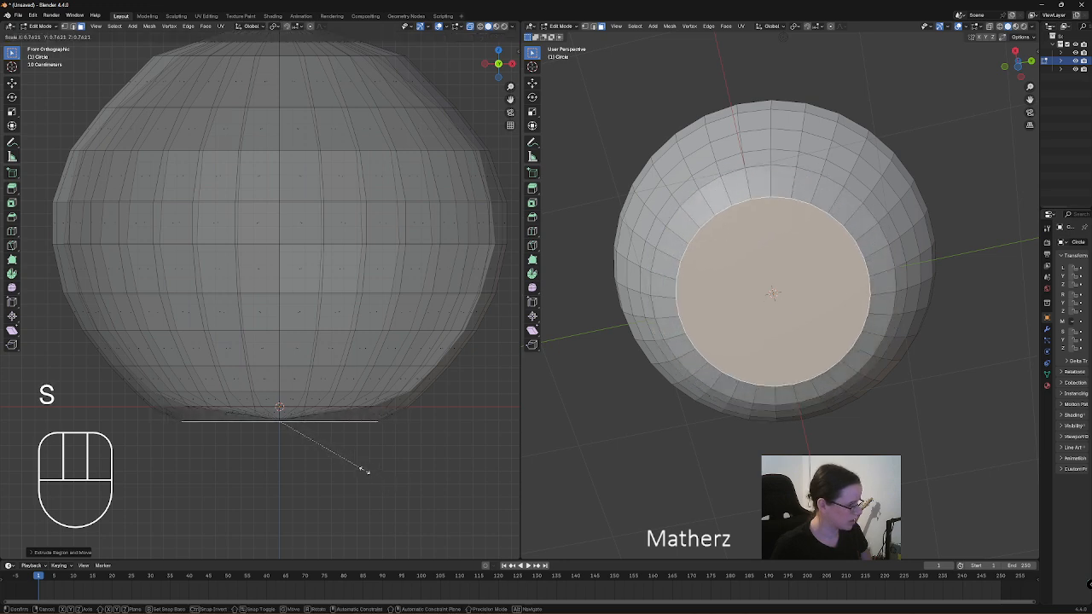
{"action": "left_click", "coordinate": [361, 467]}
Extrude the outer bottom face slightly further down and scale it inward to a small disc closing the rounded underside.
{"action": "key", "text": "e"}
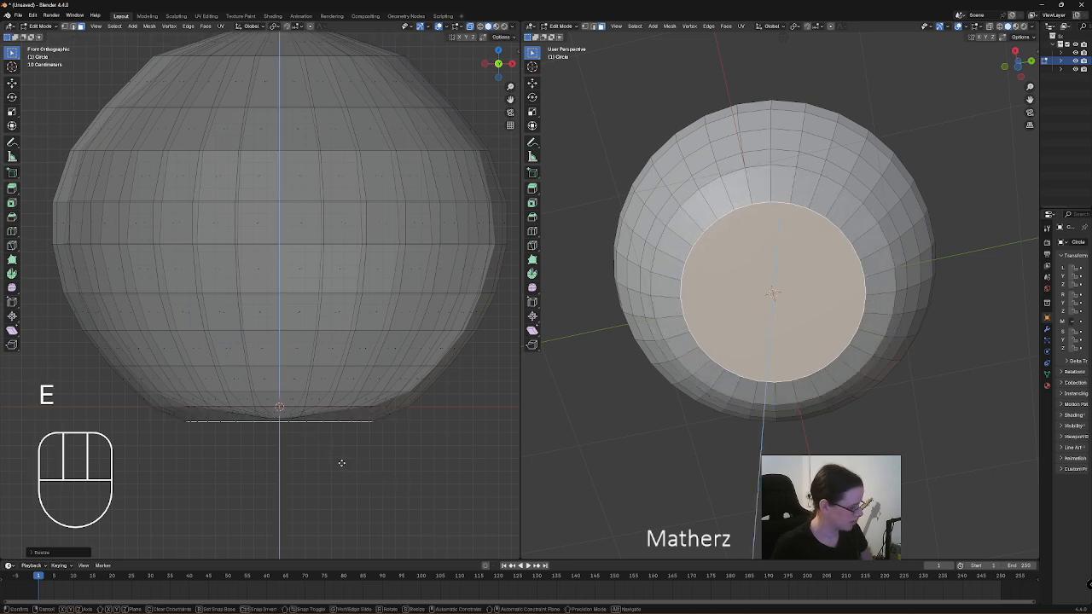
{"action": "left_click", "coordinate": [339, 470]}
{"action": "key", "text": "s"}
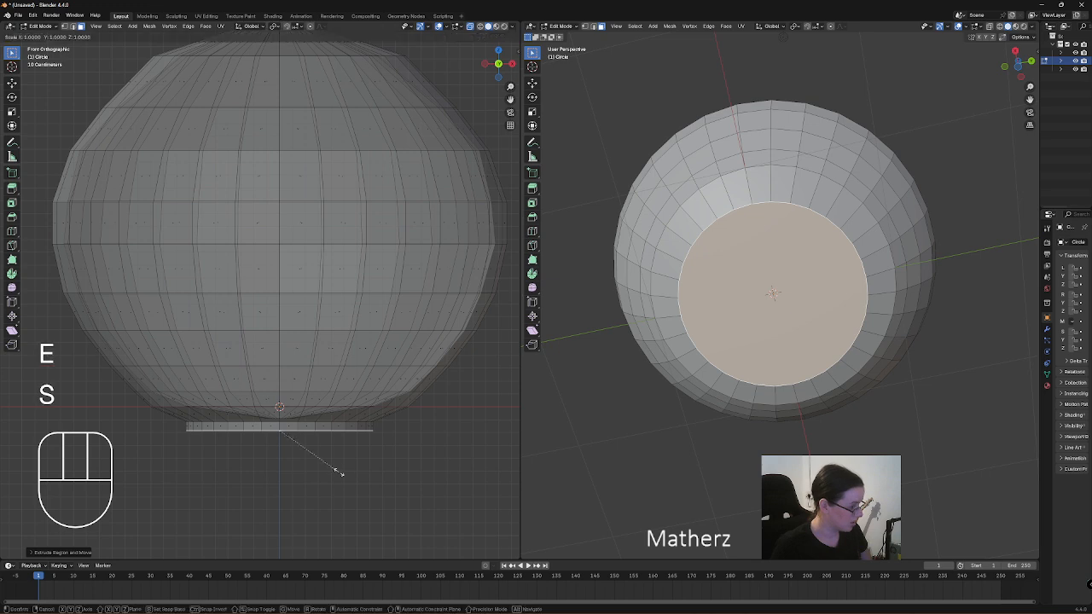
{"action": "left_click", "coordinate": [293, 446]}
View the whole bottle from above and switch it from Edit Mode to Object Mode.
{"action": "middle_click_drag", "start_coordinate": [928, 259], "coordinate": [854, 334]}
{"action": "scroll", "coordinate": [585, 230], "scroll_direction": "down", "scroll_amount": 3}
{"action": "scroll", "coordinate": [728, 258], "scroll_direction": "up", "scroll_amount": 4}
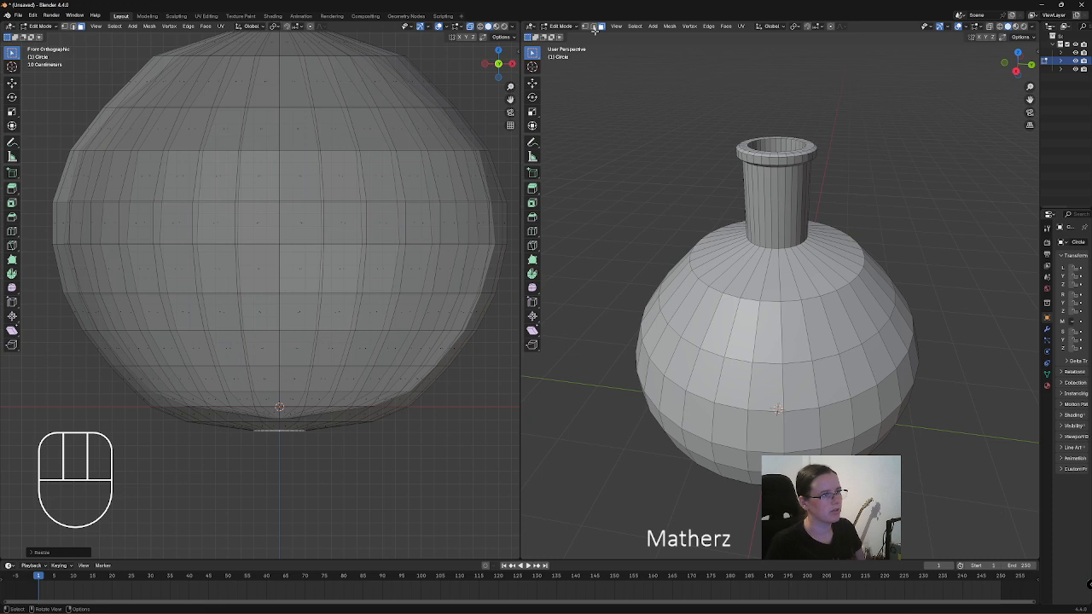
{"action": "left_click", "coordinate": [562, 26]}
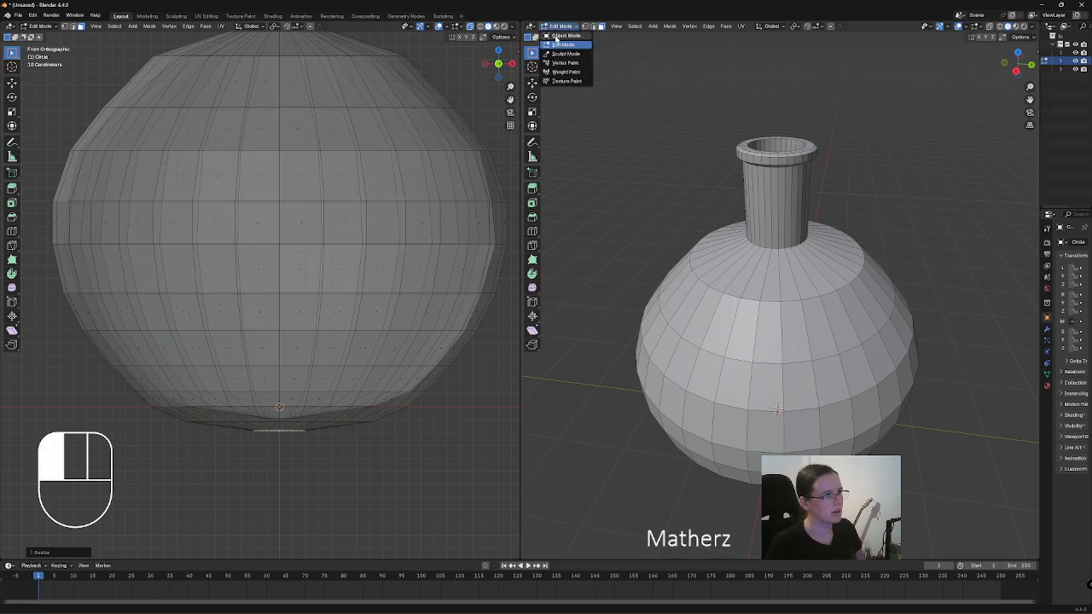
{"action": "left_click", "coordinate": [559, 36]}
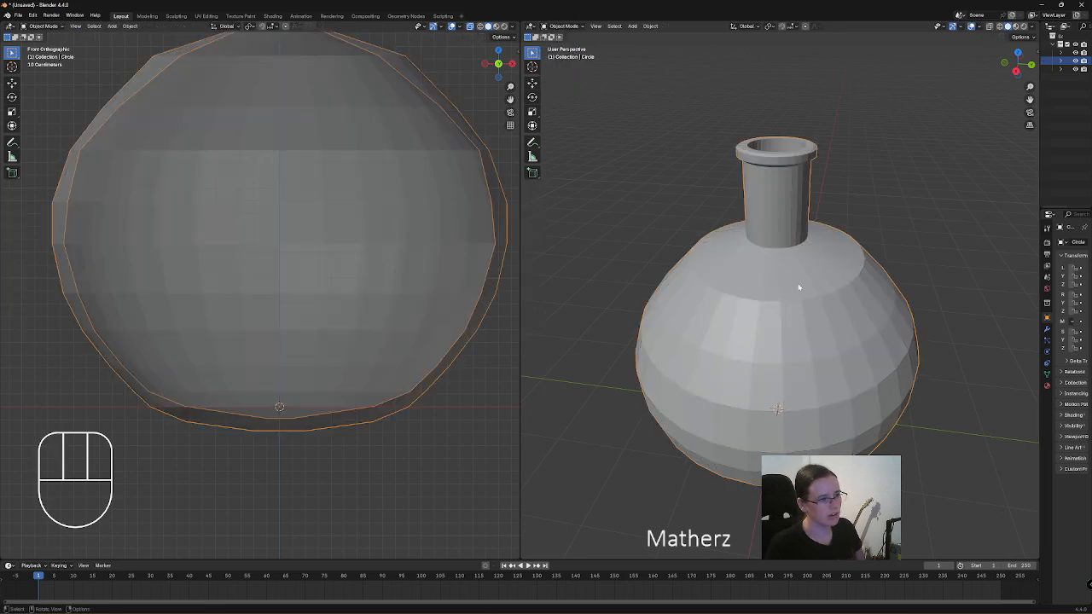
Join the two 3D viewports into a single one and enlarge it by narrowing the outliner and properties area.
{"action": "left_click_drag", "start_coordinate": [1040, 158], "coordinate": [752, 158]}
{"action": "left_click", "coordinate": [517, 197]}
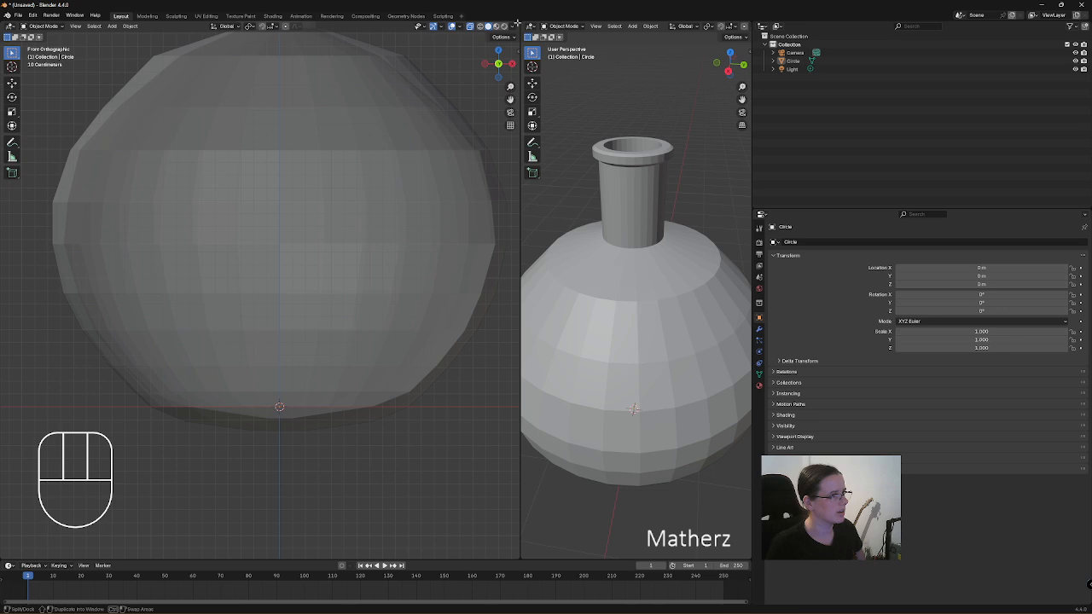
{"action": "mouse_move", "coordinate": [517, 24]}
{"action": "left_mouse_down"}
{"action": "mouse_move", "coordinate": [546, 28]}
{"action": "mouse_move", "coordinate": [535, 25]}
{"action": "left_mouse_up"}
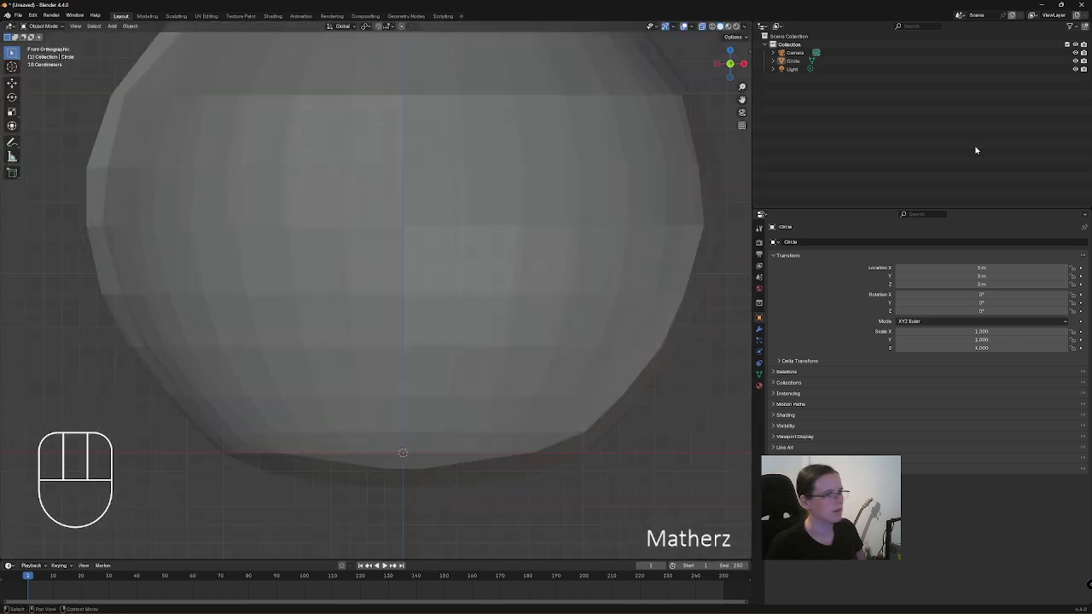
{"action": "left_click_drag", "start_coordinate": [754, 145], "coordinate": [1000, 145]}
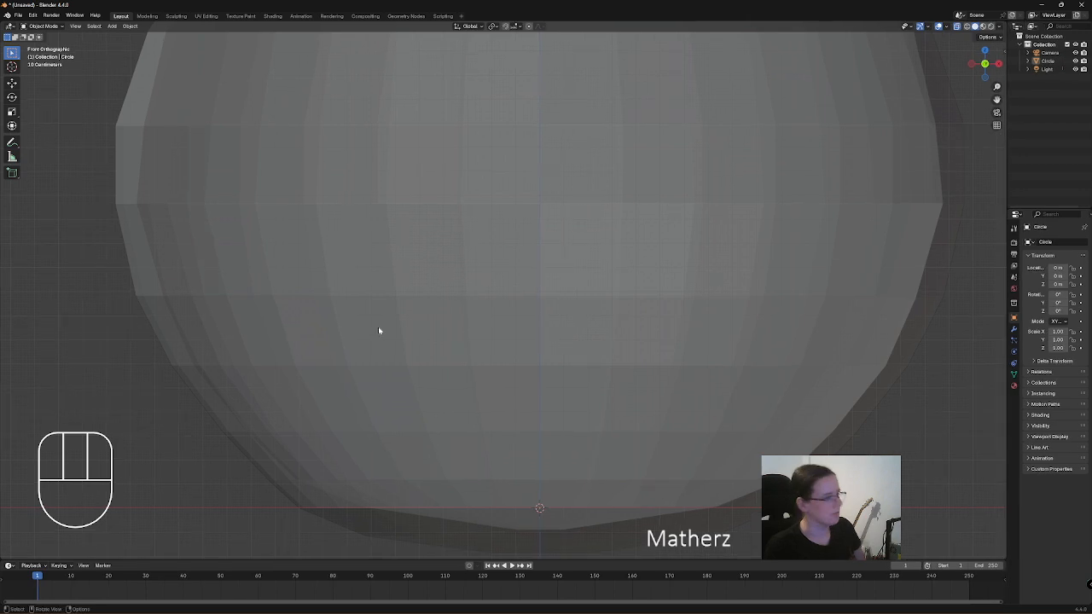
Turn off X-ray display in the merged viewport with the whole bottle in a perspective view.
{"action": "scroll", "coordinate": [440, 345], "scroll_direction": "down", "scroll_amount": 6}
{"action": "scroll", "coordinate": [441, 345], "scroll_direction": "up", "scroll_amount": 3}
{"action": "middle_click_drag", "start_coordinate": [556, 305], "coordinate": [666, 248]}
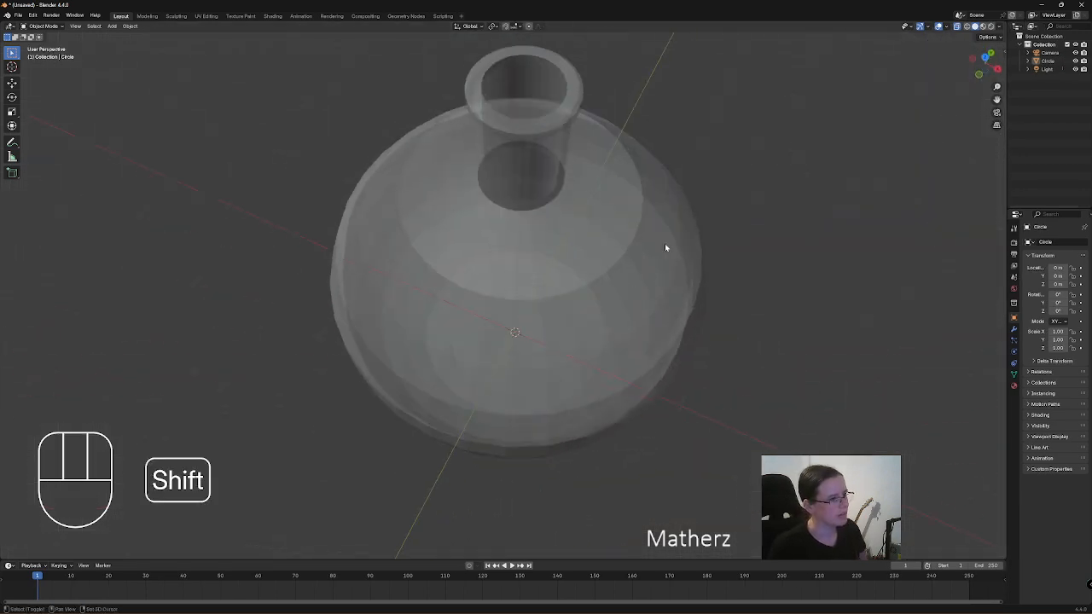
{"action": "left_click", "coordinate": [958, 27]}
{"action": "scroll", "coordinate": [711, 233], "scroll_direction": "up", "scroll_amount": 1}
{"action": "middle_click_drag", "start_coordinate": [670, 232], "coordinate": [689, 209]}
{"action": "scroll", "coordinate": [689, 209], "scroll_direction": "down", "scroll_amount": 2}
{"action": "scroll", "coordinate": [687, 212], "scroll_direction": "down", "scroll_amount": 1}
{"action": "scroll", "coordinate": [674, 224], "scroll_direction": "up", "scroll_amount": 1}
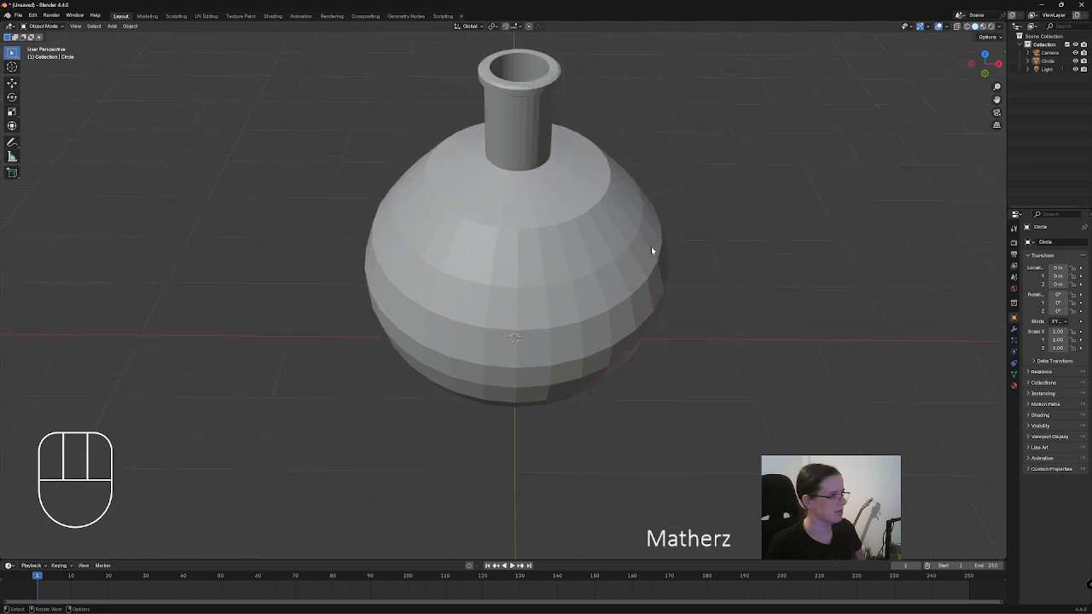
Select the bottle and apply Shade Smooth to it.
{"action": "left_click", "coordinate": [523, 185]}
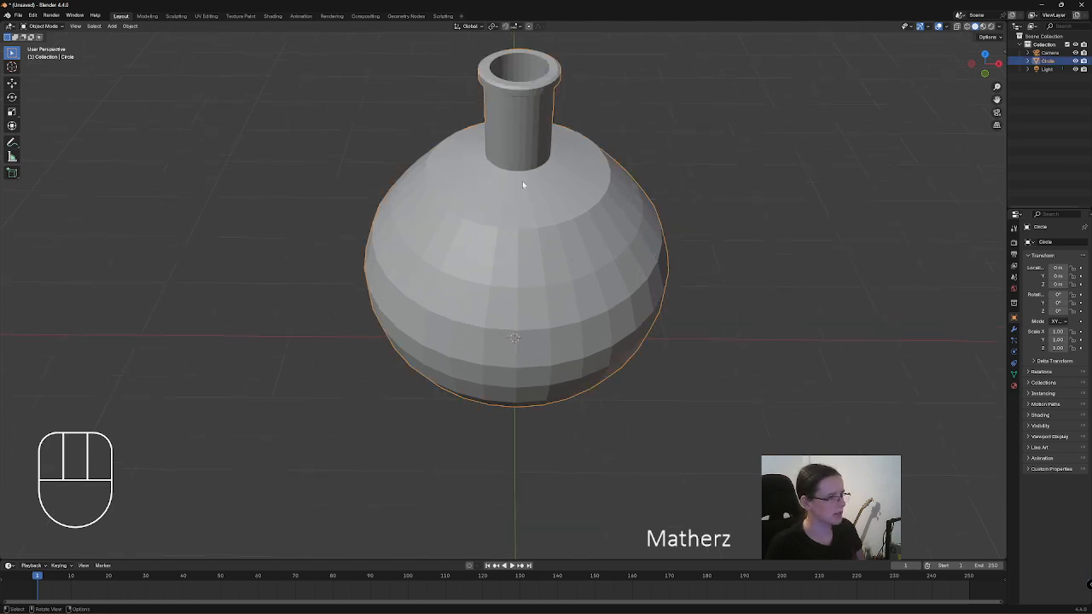
{"action": "right_click", "coordinate": [522, 181]}
{"action": "left_click", "coordinate": [523, 181]}
{"action": "mouse_move", "coordinate": [556, 213]}
{"action": "middle_mouse_down"}
{"action": "mouse_move", "coordinate": [600, 168]}
{"action": "mouse_move", "coordinate": [558, 219]}
{"action": "middle_mouse_up"}
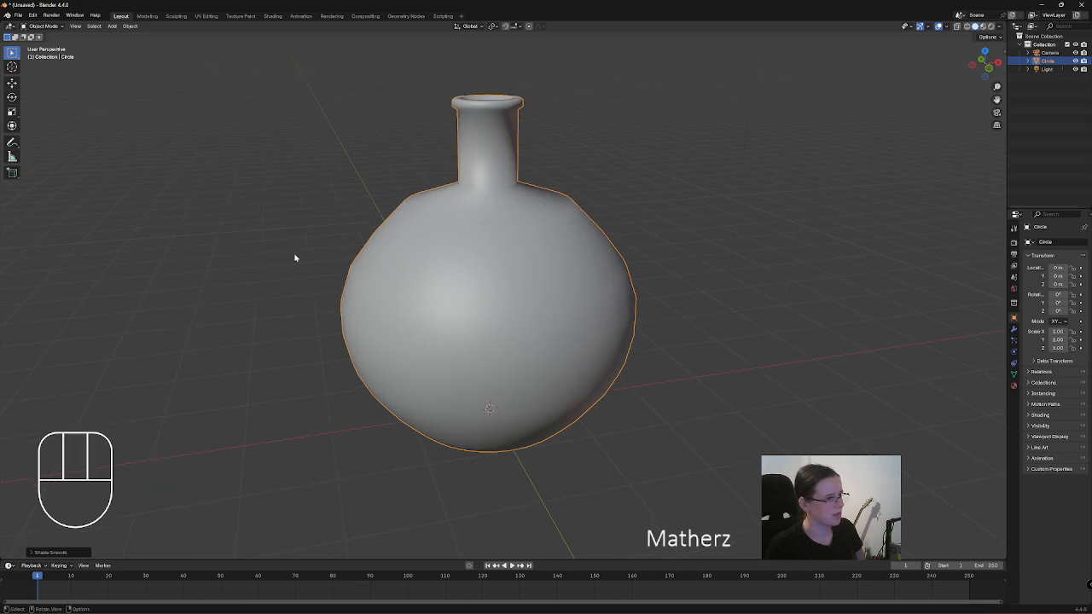
Widen the properties area and add a Bevel modifier to the bottle.
{"action": "left_click", "coordinate": [1014, 328]}
{"action": "left_click_drag", "start_coordinate": [1006, 242], "coordinate": [891, 242]}
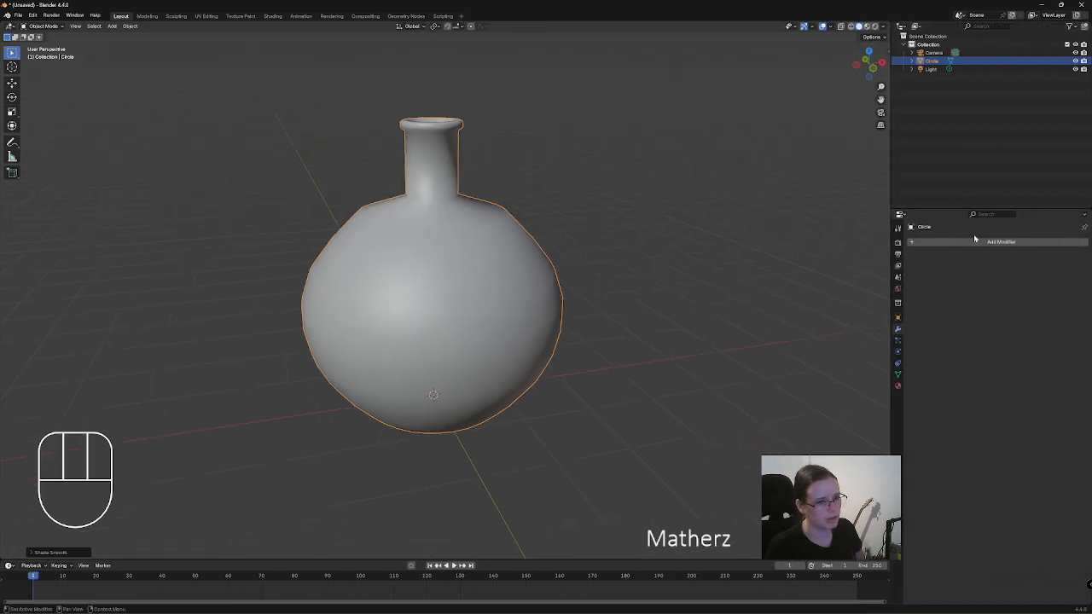
{"action": "left_click", "coordinate": [988, 242]}
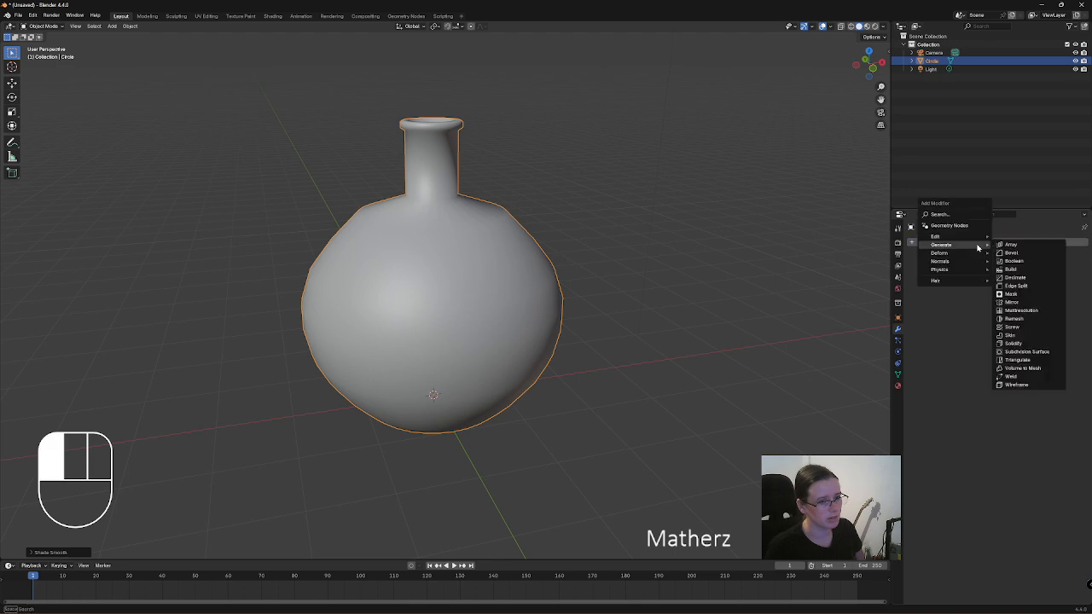
{"action": "left_click", "coordinate": [939, 215]}
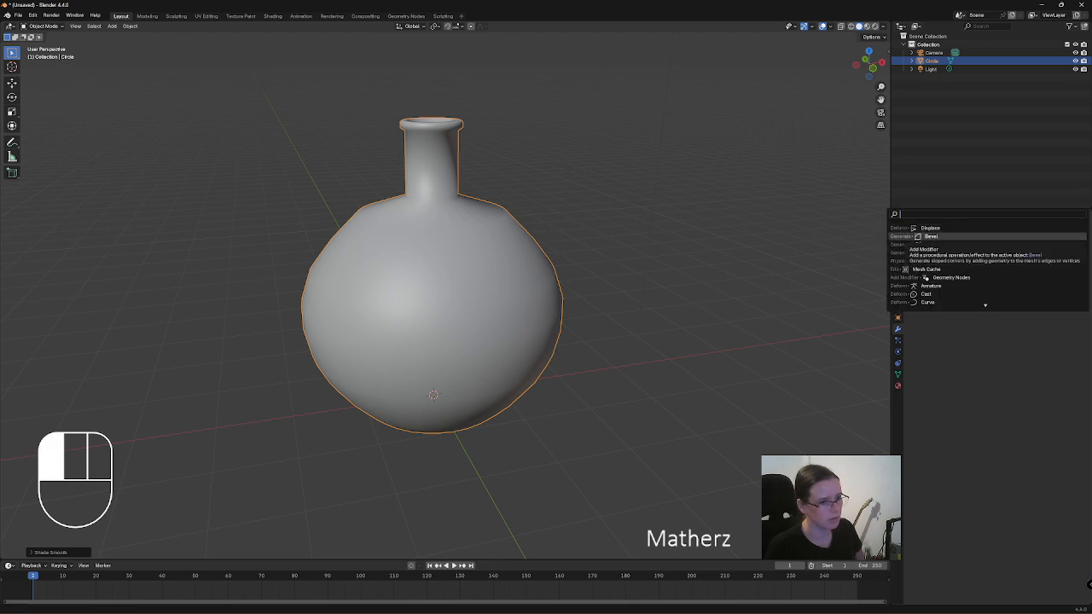
{"action": "left_click", "coordinate": [975, 238]}
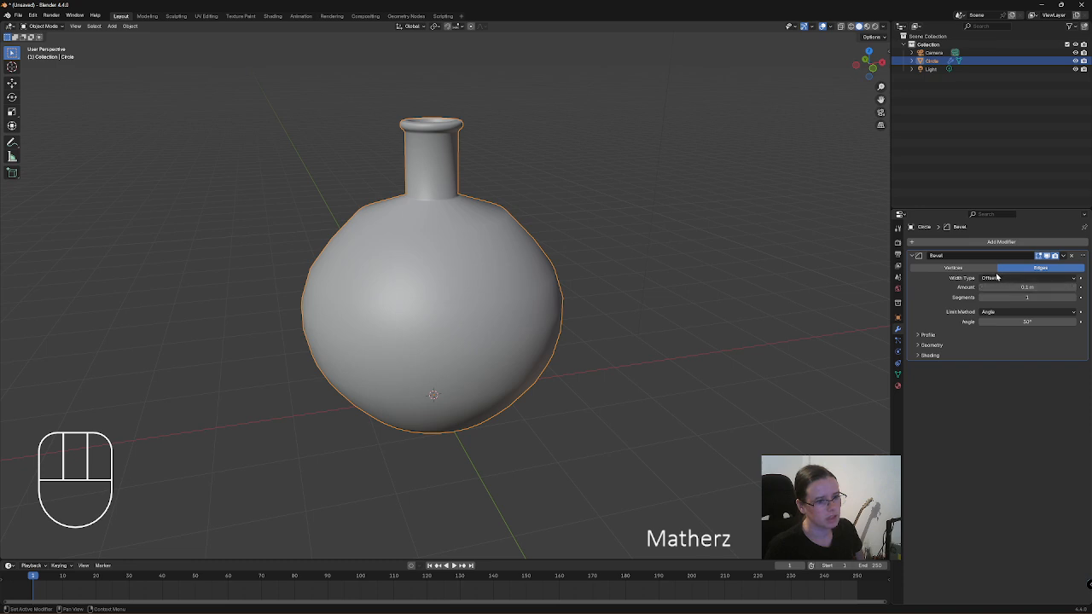
Compare vertex and edge bevelling, keep Edges, and increase the Bevel modifier's amount and segment count.
{"action": "left_click", "coordinate": [959, 269]}
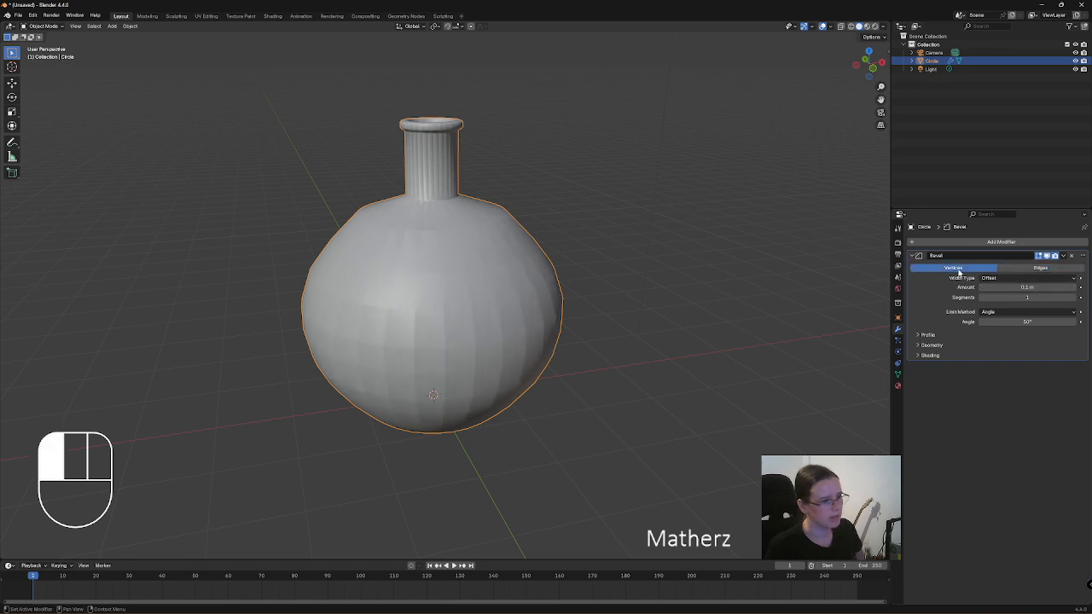
{"action": "left_click", "coordinate": [1016, 268]}
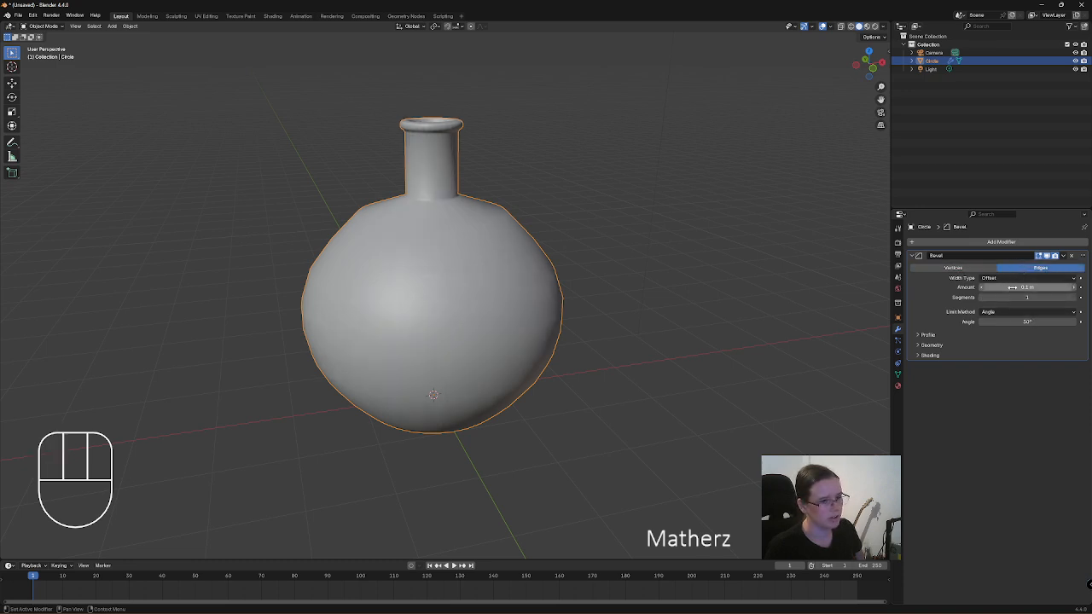
{"action": "left_click_drag", "start_coordinate": [1013, 288], "coordinate": [1049, 297]}
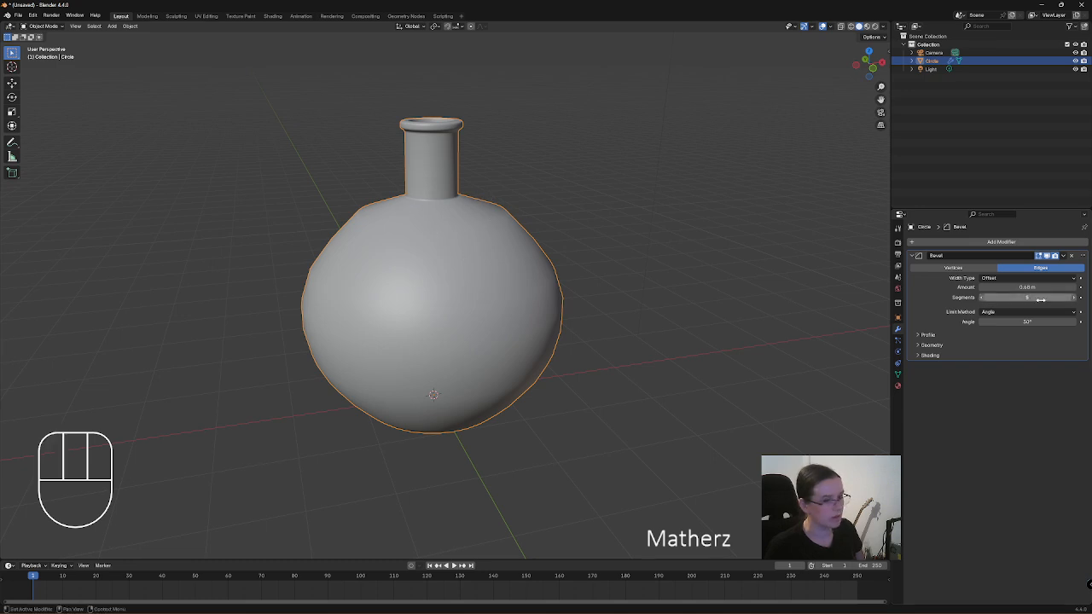
Create a new material for the bottle and name it Glass.
{"action": "left_click", "coordinate": [897, 386]}
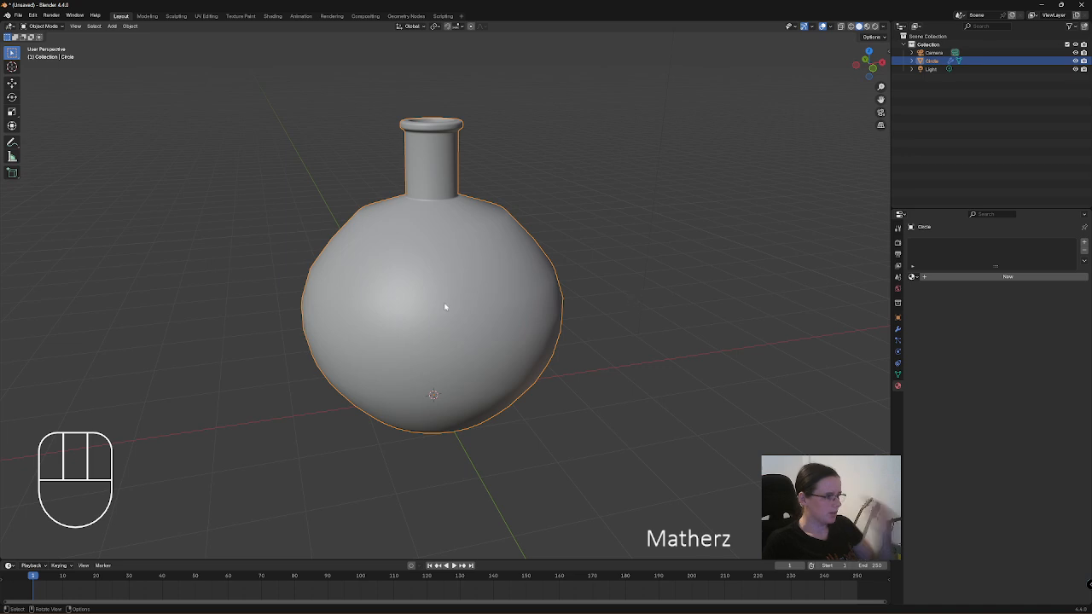
{"action": "left_click", "coordinate": [980, 281]}
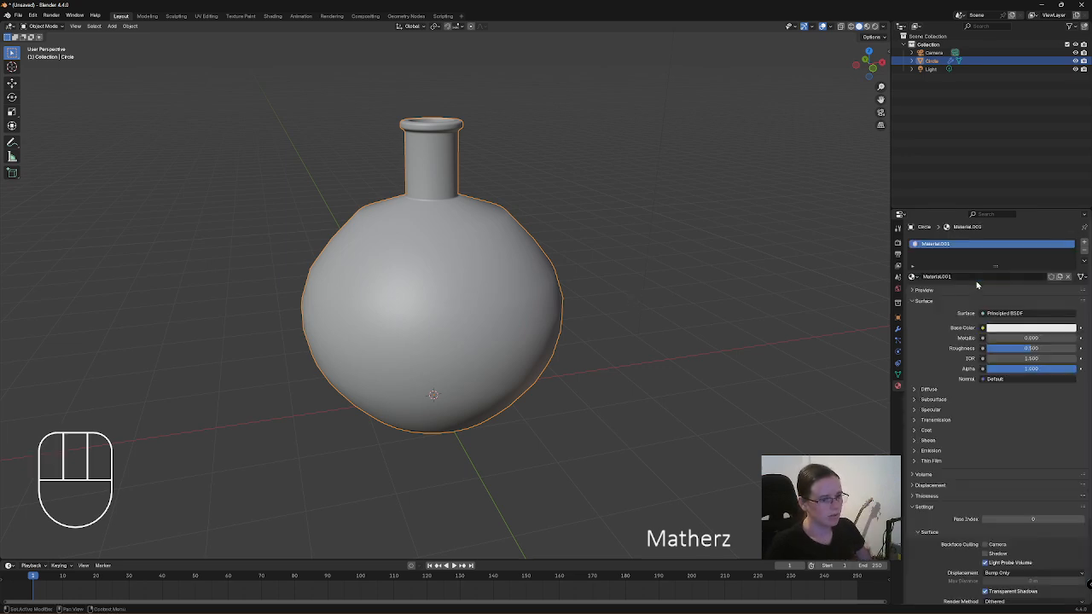
{"action": "double_click", "coordinate": [938, 246]}
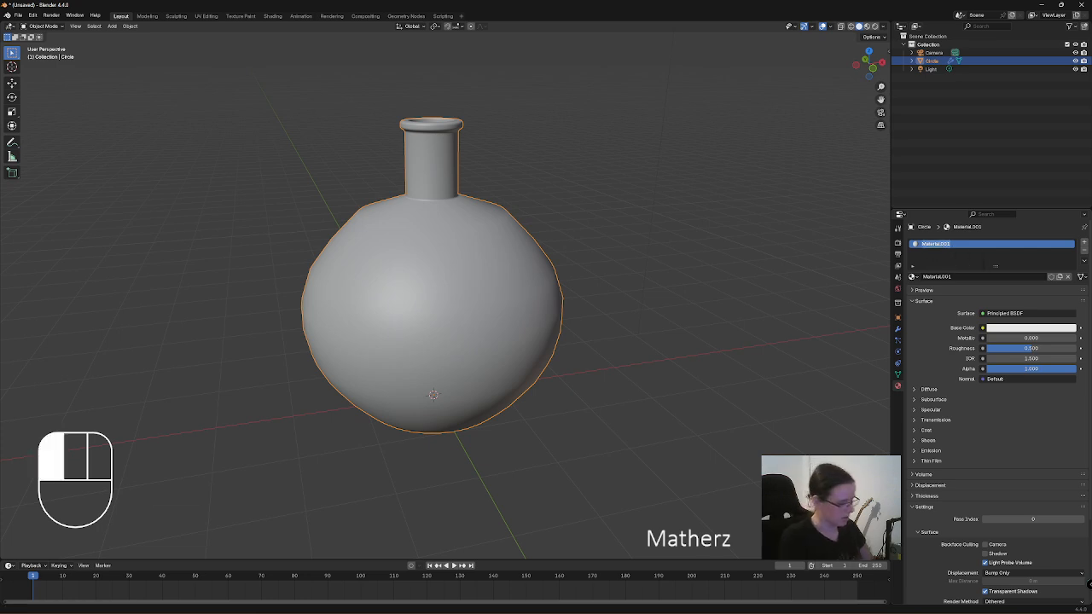
{"action": "key", "text": "shift"}
{"action": "type", "text": "Glass"}
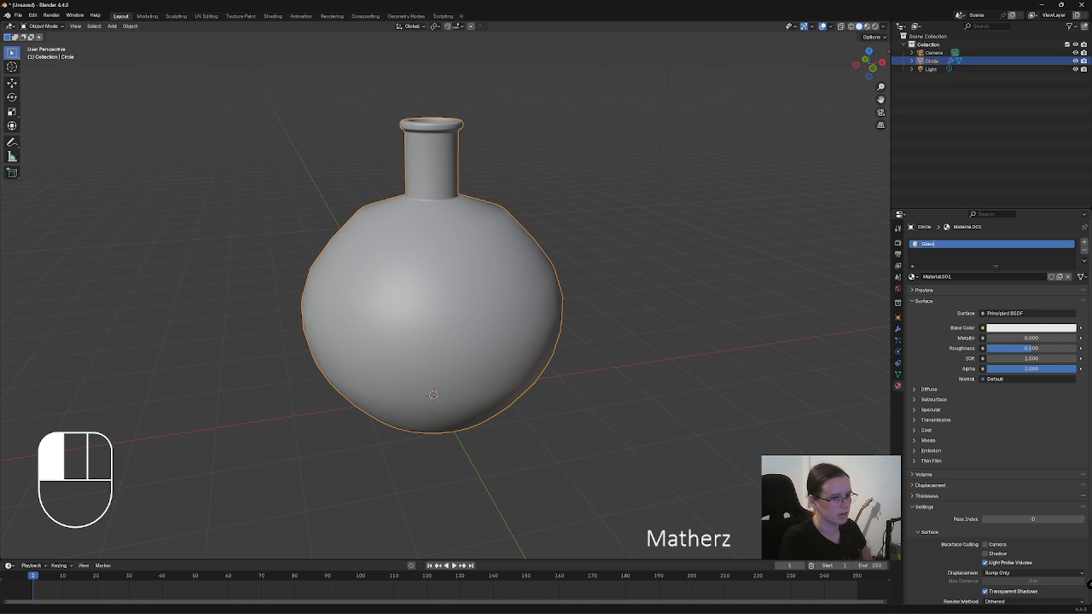
{"action": "left_click", "coordinate": [938, 245]}
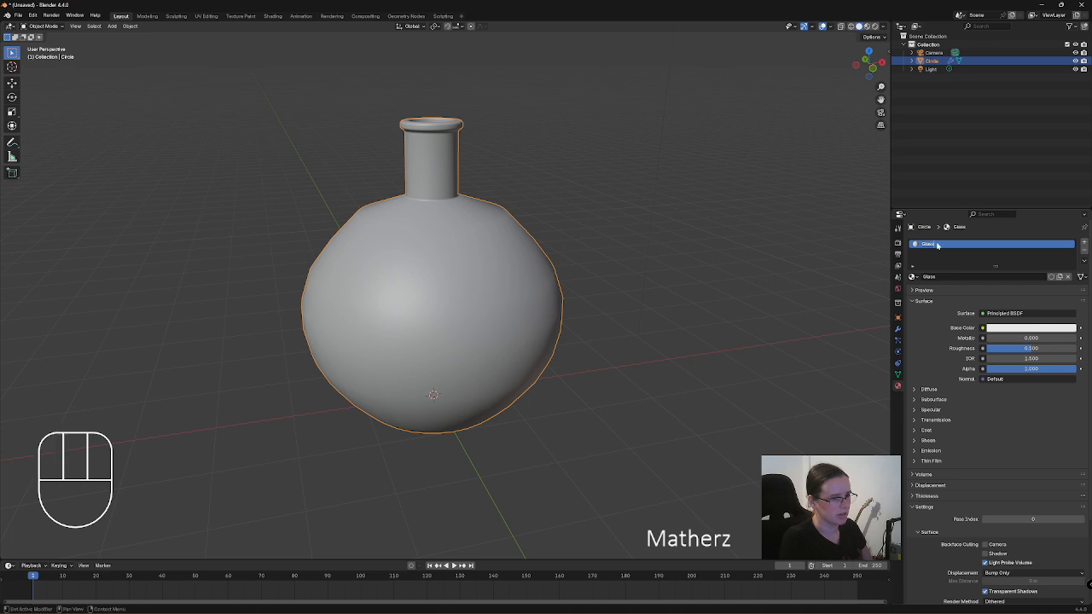
Change the Glass material's surface shader to Glass BSDF and set its roughness to 0.000.
{"action": "left_click", "coordinate": [1026, 318]}
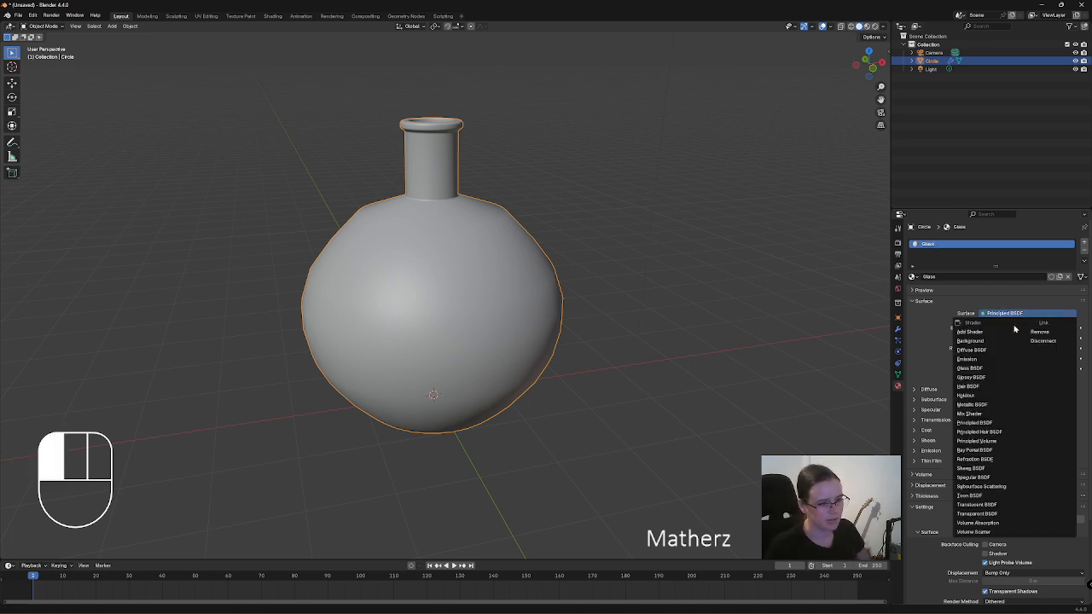
{"action": "left_click", "coordinate": [995, 369]}
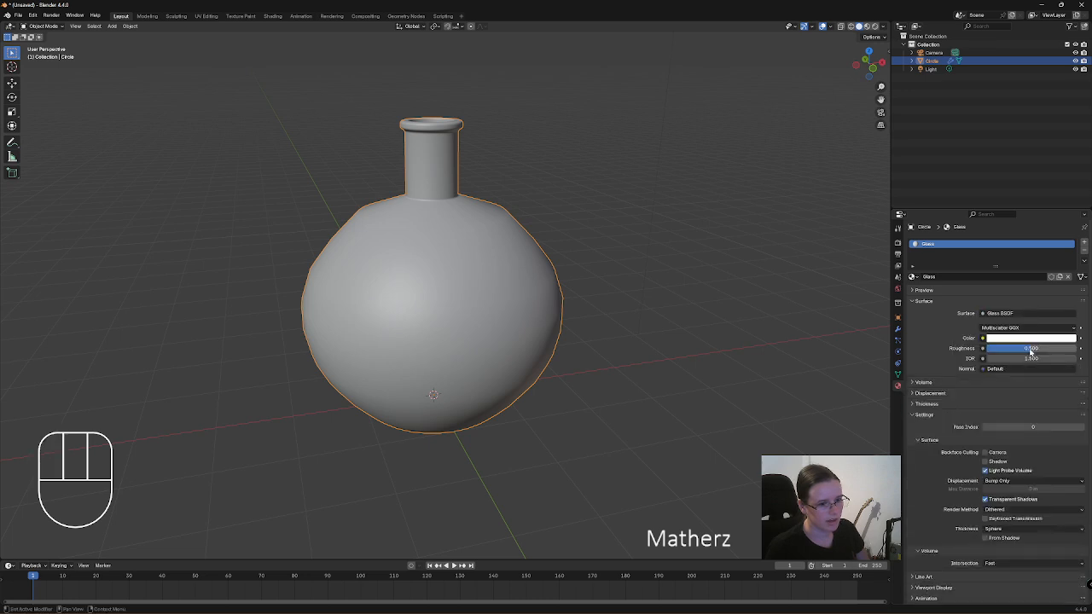
{"action": "left_click_drag", "start_coordinate": [1031, 350], "coordinate": [990, 350]}
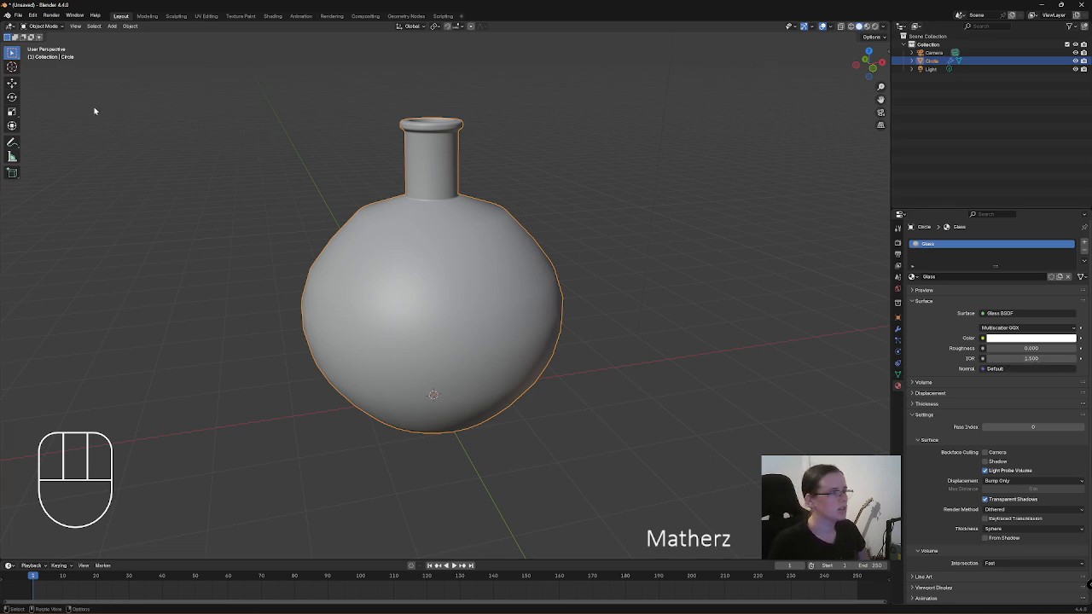
Add a plane mesh and scale it up into a large floor around the bottle.
{"action": "left_click", "coordinate": [112, 25]}
{"action": "mouse_move", "coordinate": [124, 36]}
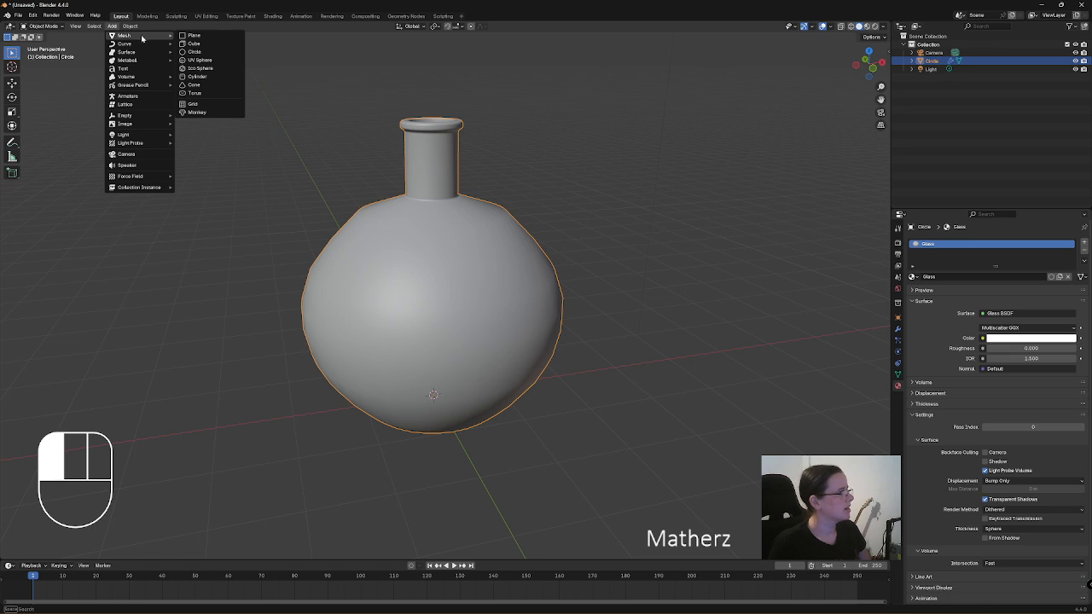
{"action": "left_click", "coordinate": [200, 36]}
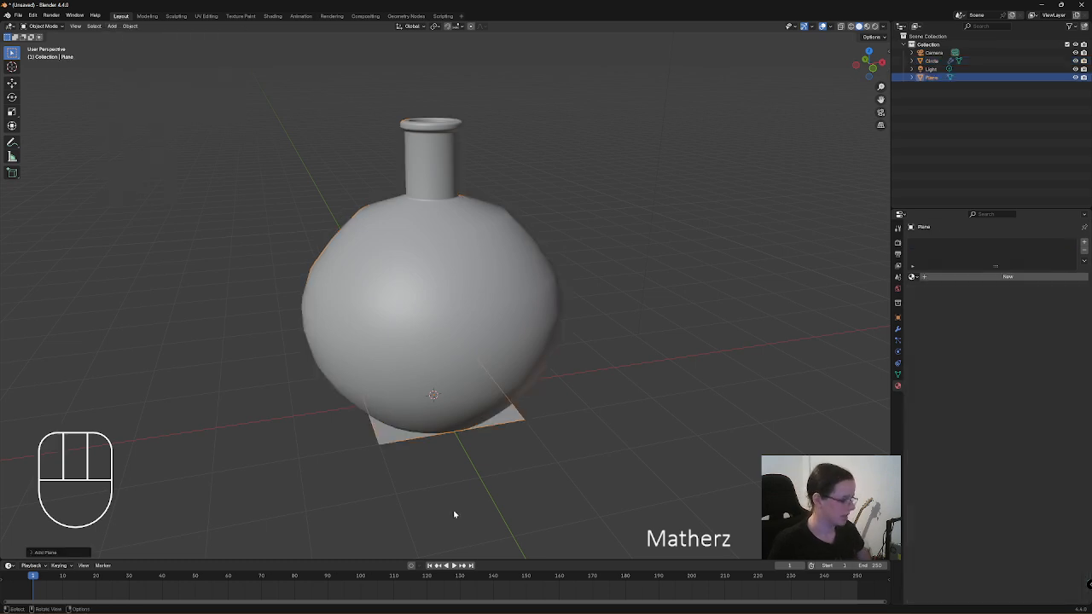
{"action": "key", "text": "s"}
{"action": "left_click", "coordinate": [634, 205]}
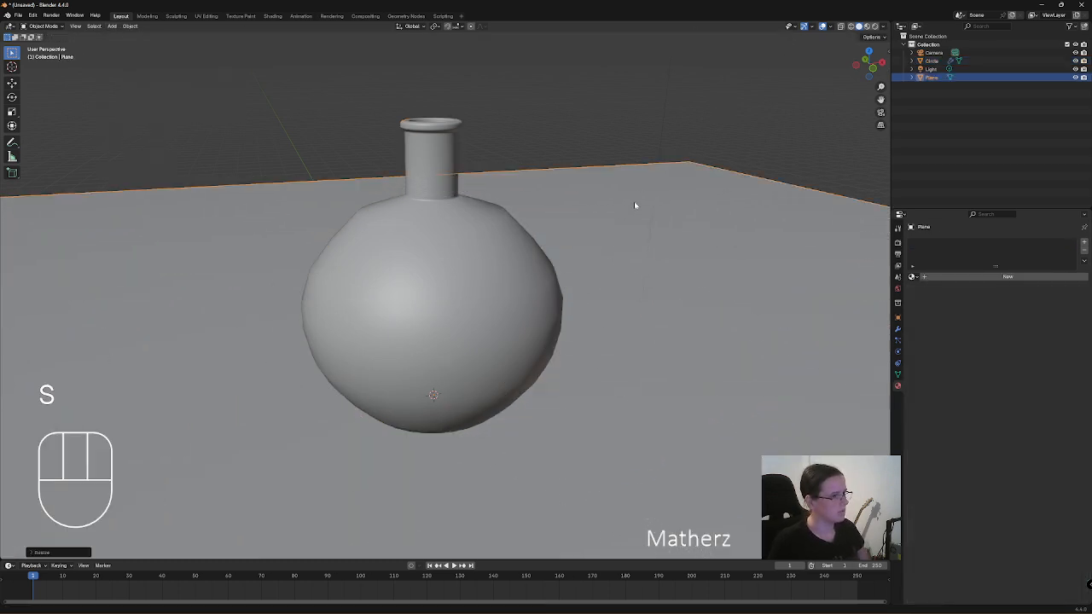
Move the floor plane down along the Z axis to the underside of the bottle.
{"action": "scroll", "coordinate": [634, 204], "scroll_direction": "down", "scroll_amount": 5}
{"action": "middle_click_drag", "start_coordinate": [569, 312], "coordinate": [503, 341]}
{"action": "key", "text": "g"}
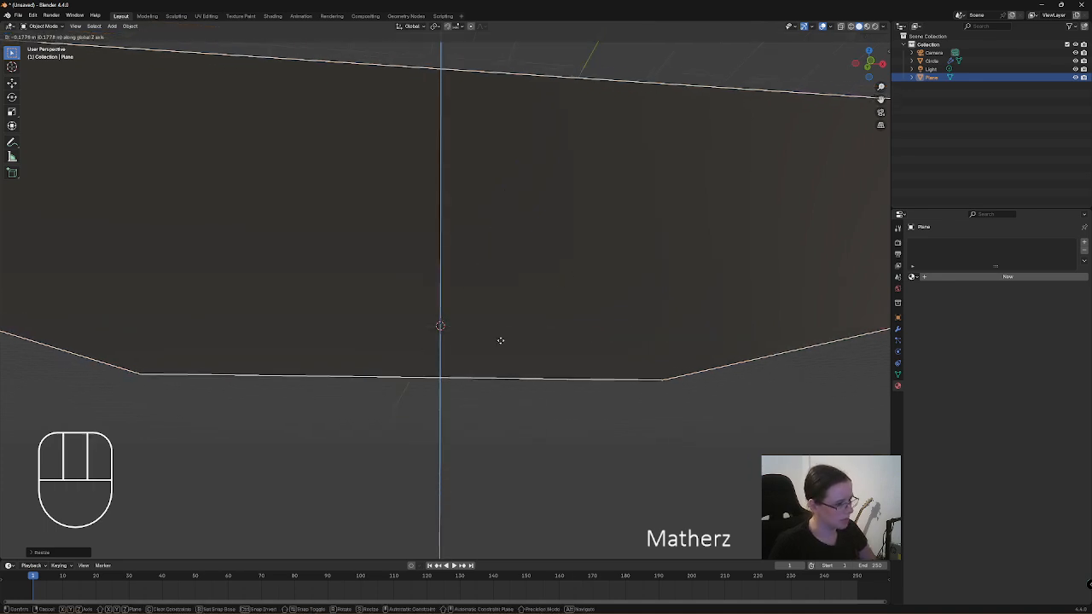
{"action": "left_click", "coordinate": [504, 346]}
{"action": "middle_click_drag", "start_coordinate": [504, 346], "coordinate": [495, 222]}
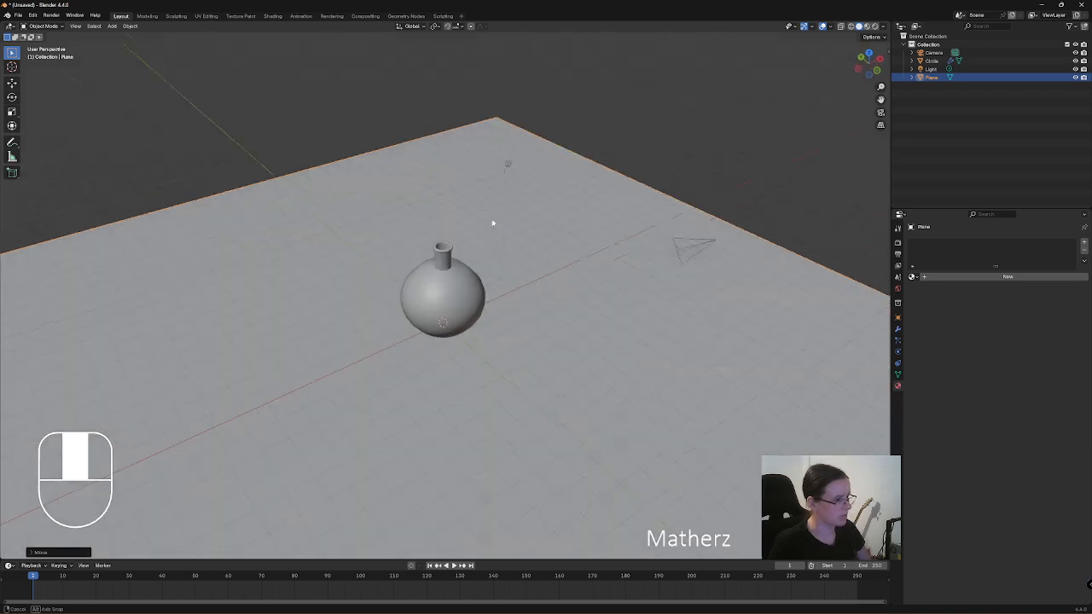
{"action": "scroll", "coordinate": [515, 316], "scroll_direction": "up", "scroll_amount": 5}
{"action": "scroll", "coordinate": [514, 317], "scroll_direction": "up", "scroll_amount": 2}
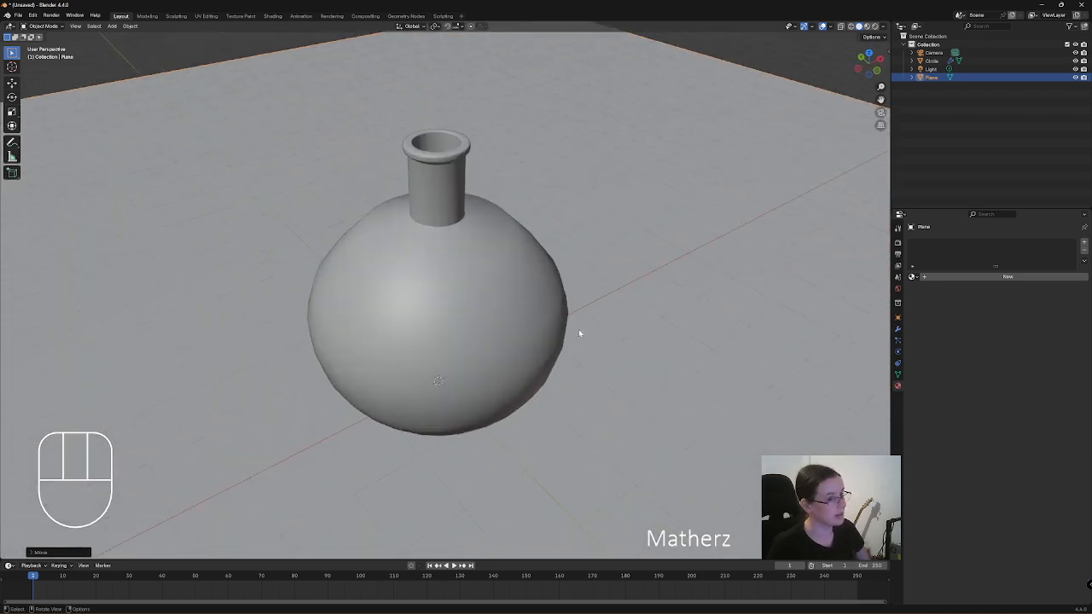
Select the bottle and change the scene's render engine to Cycles.
{"action": "left_click", "coordinate": [429, 213]}
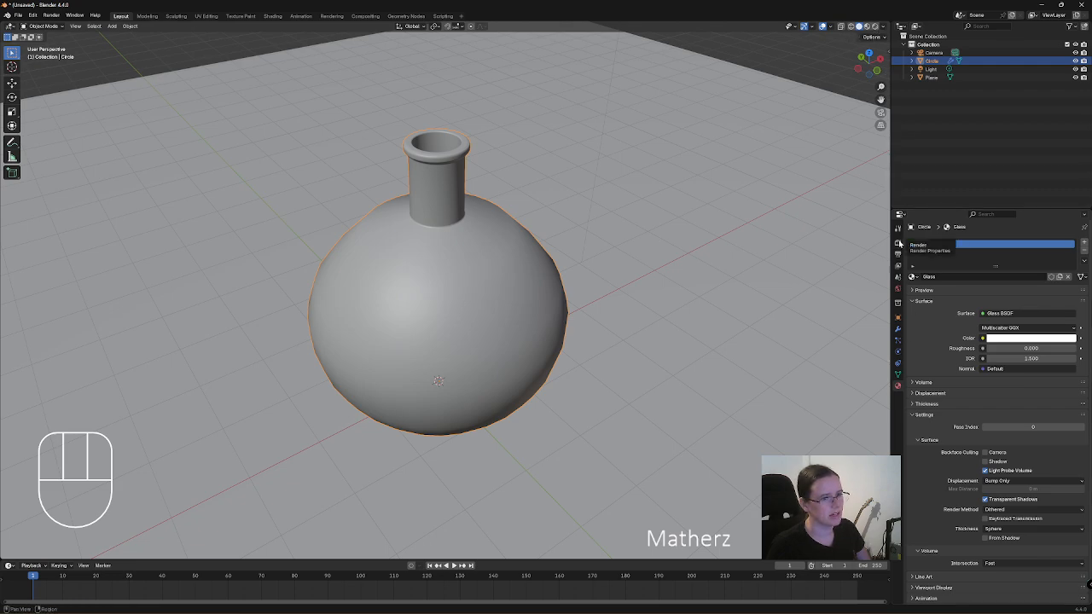
{"action": "left_click", "coordinate": [899, 243]}
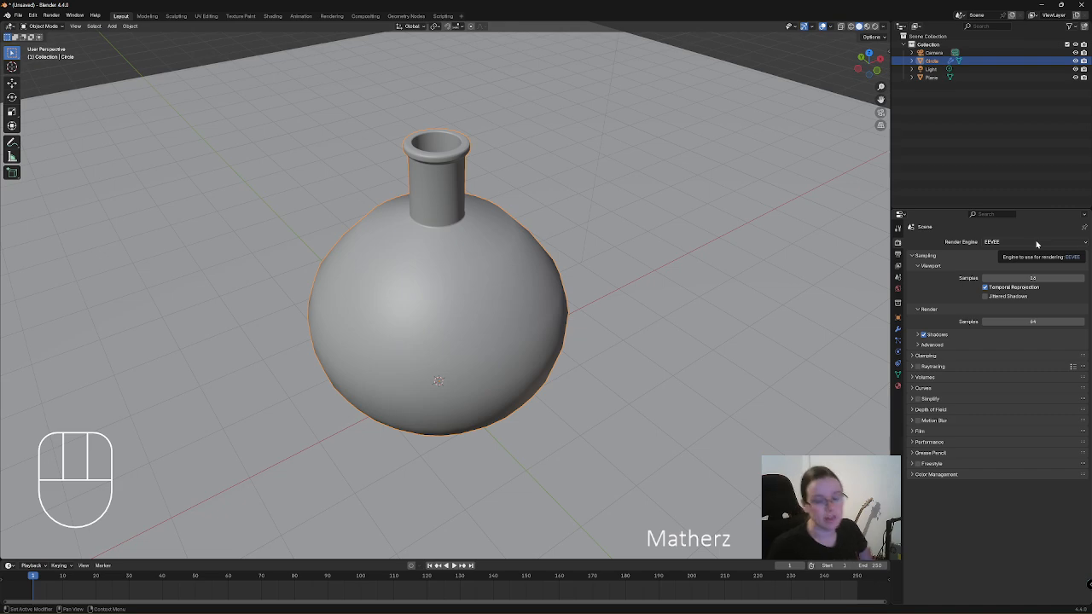
{"action": "left_click_drag", "start_coordinate": [1037, 245], "coordinate": [1033, 273]}
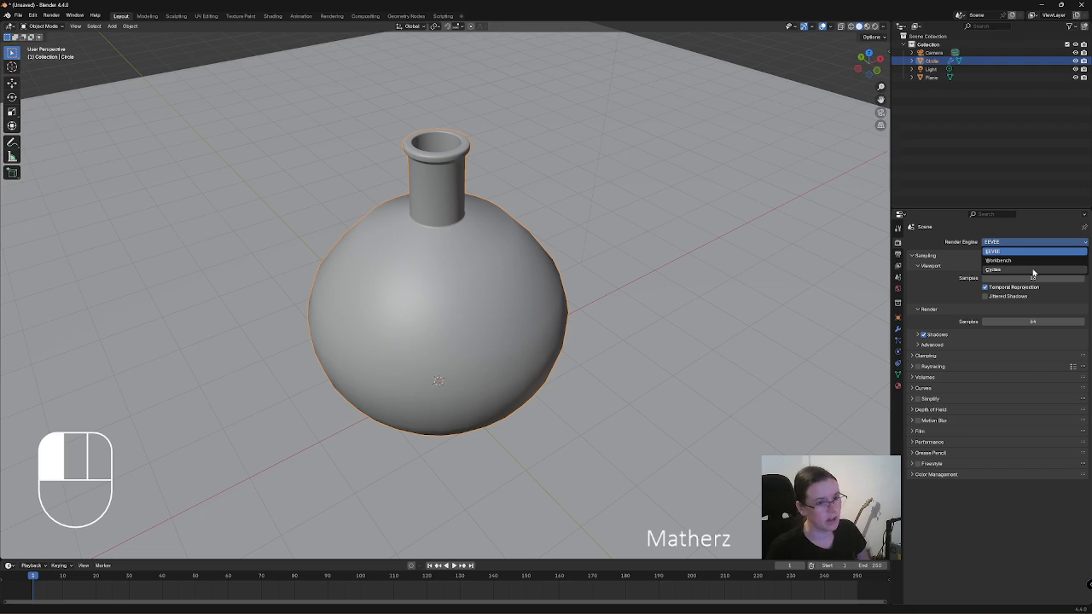
{"action": "left_click_drag", "start_coordinate": [1034, 272], "coordinate": [1034, 273]}
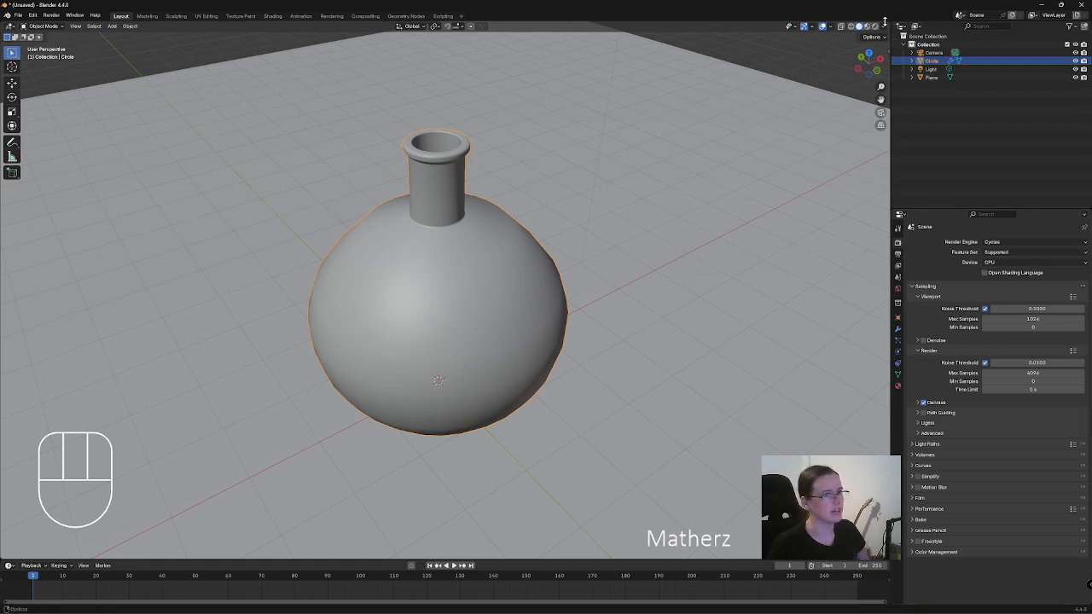
Bring up the bottle's material settings, preview the scene in Rendered shading and examine the glass from several sides.
{"action": "left_click", "coordinate": [898, 384]}
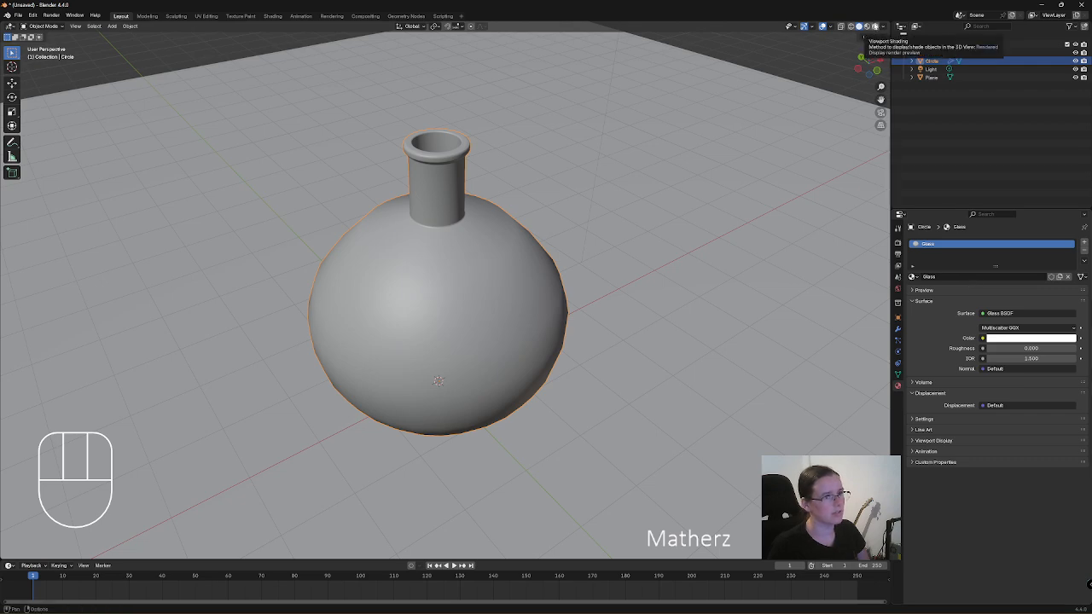
{"action": "left_click", "coordinate": [875, 26]}
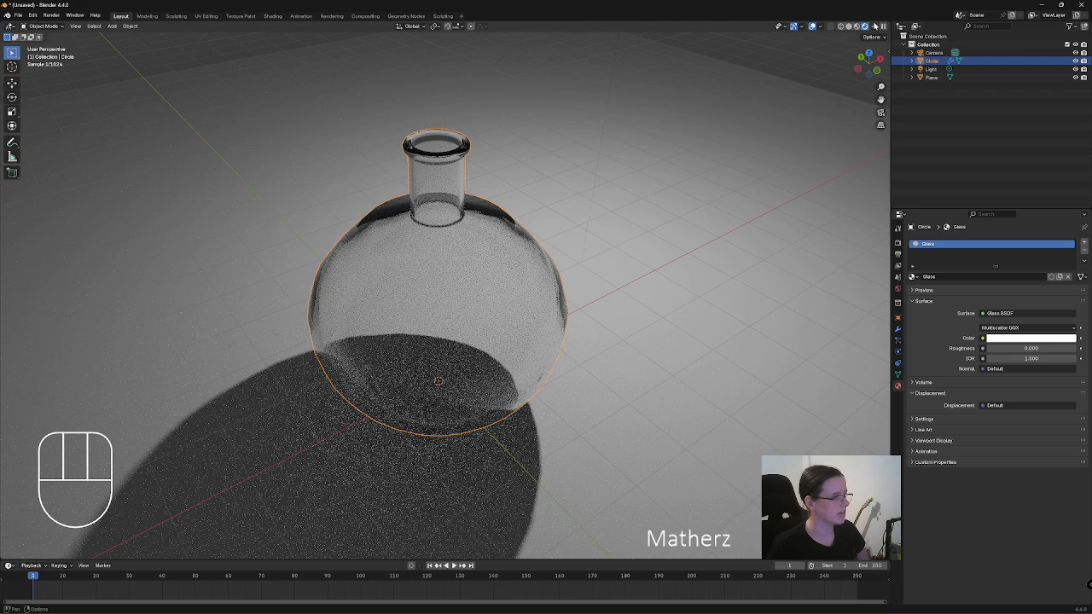
{"action": "middle_click_drag", "start_coordinate": [529, 273], "coordinate": [580, 271]}
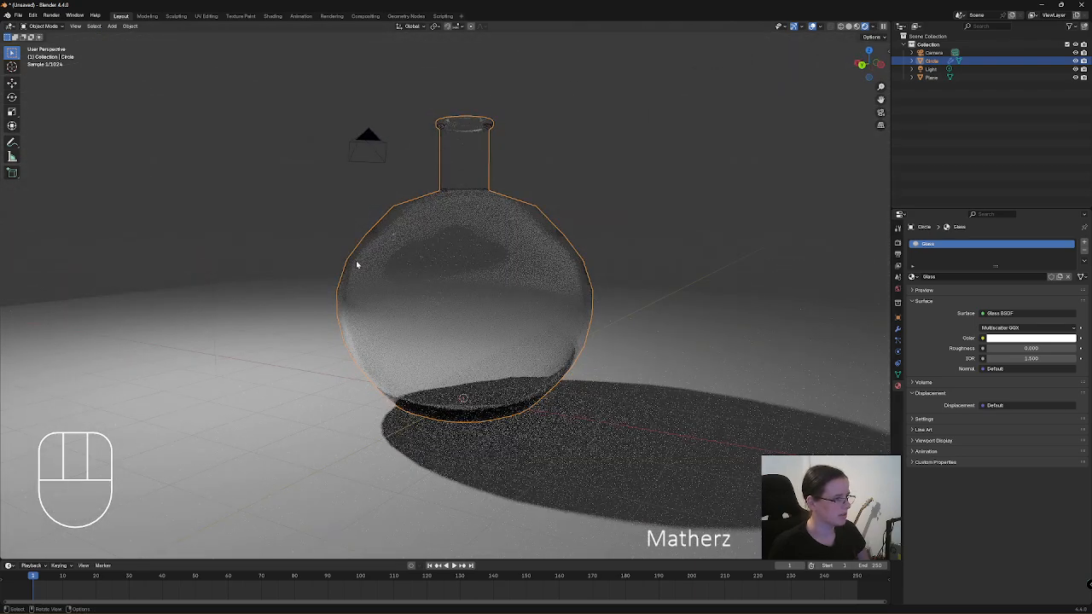
{"action": "middle_click_drag", "start_coordinate": [407, 335], "coordinate": [477, 332]}
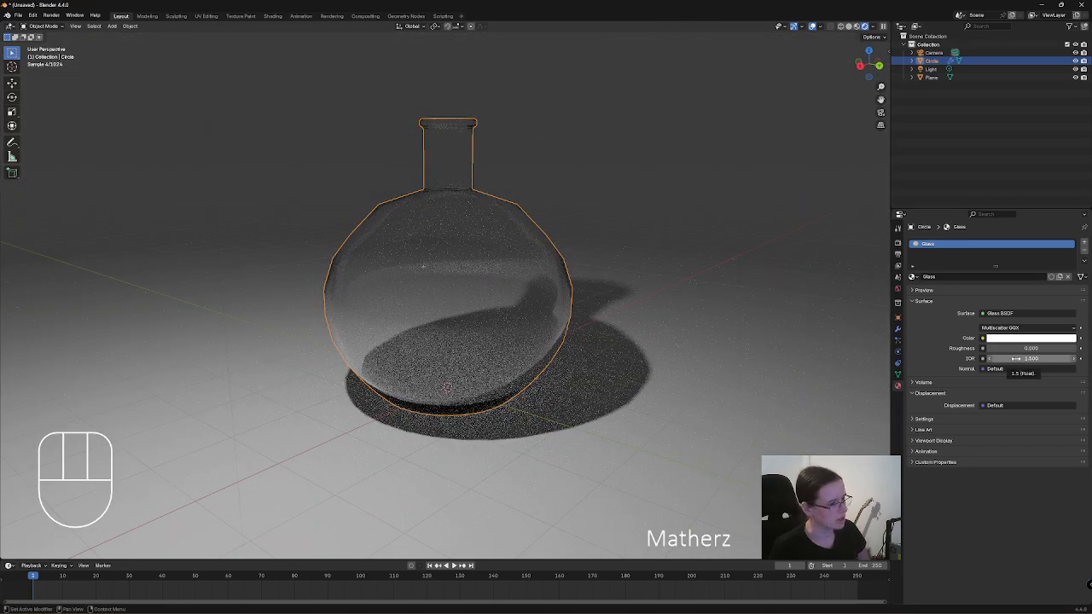
Try an IOR of 1.400 on the Glass material, settle on 1.700, and return the viewport to Solid shading.
{"action": "left_click_drag", "start_coordinate": [1016, 359], "coordinate": [1015, 358]}
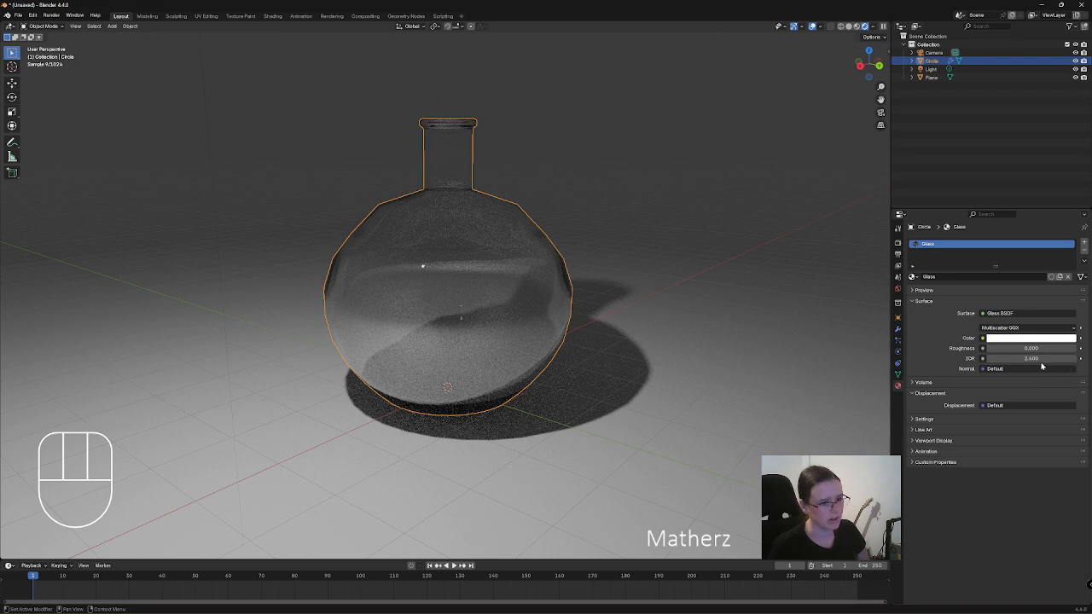
{"action": "mouse_move", "coordinate": [1044, 362]}
{"action": "left_mouse_down"}
{"action": "mouse_move", "coordinate": [1007, 362]}
{"action": "mouse_move", "coordinate": [1038, 359]}
{"action": "left_mouse_up"}
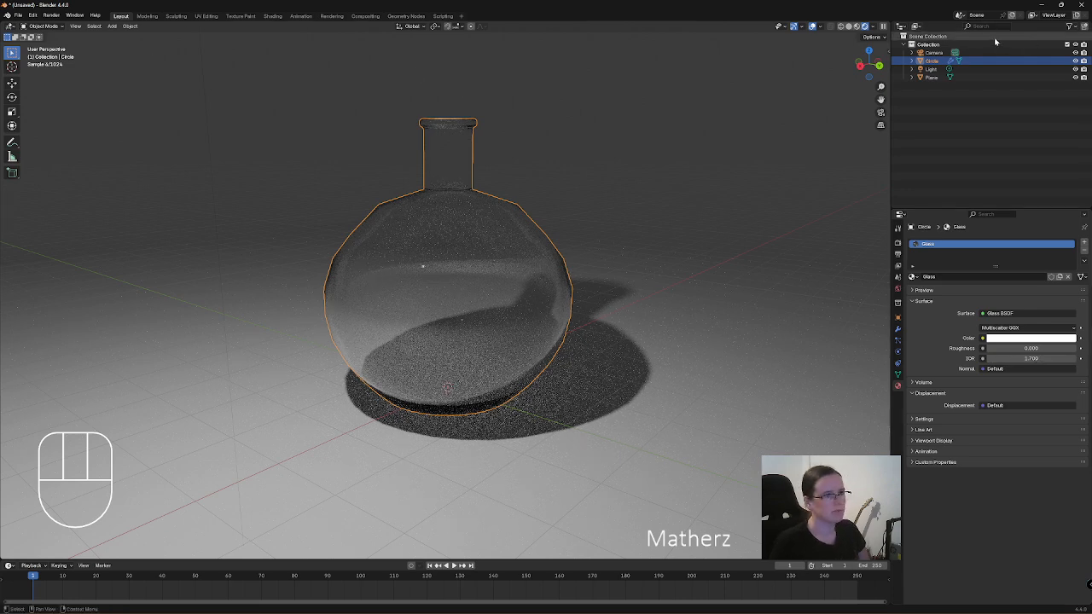
{"action": "left_click", "coordinate": [852, 26]}
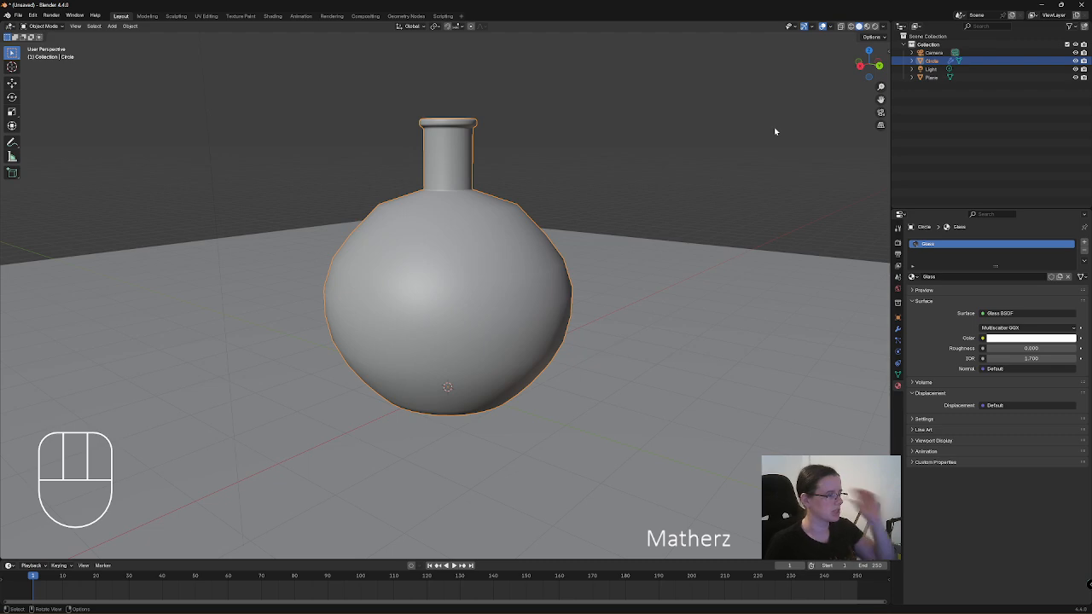
Add a cylinder mesh to the scene at the base of the bottle.
{"action": "mouse_move", "coordinate": [644, 298]}
{"action": "middle_mouse_down"}
{"action": "mouse_move", "coordinate": [668, 342]}
{"action": "mouse_move", "coordinate": [677, 287]}
{"action": "mouse_move", "coordinate": [663, 309]}
{"action": "mouse_move", "coordinate": [627, 304]}
{"action": "middle_mouse_up"}
{"action": "scroll", "coordinate": [624, 300], "scroll_direction": "down", "scroll_amount": 3}
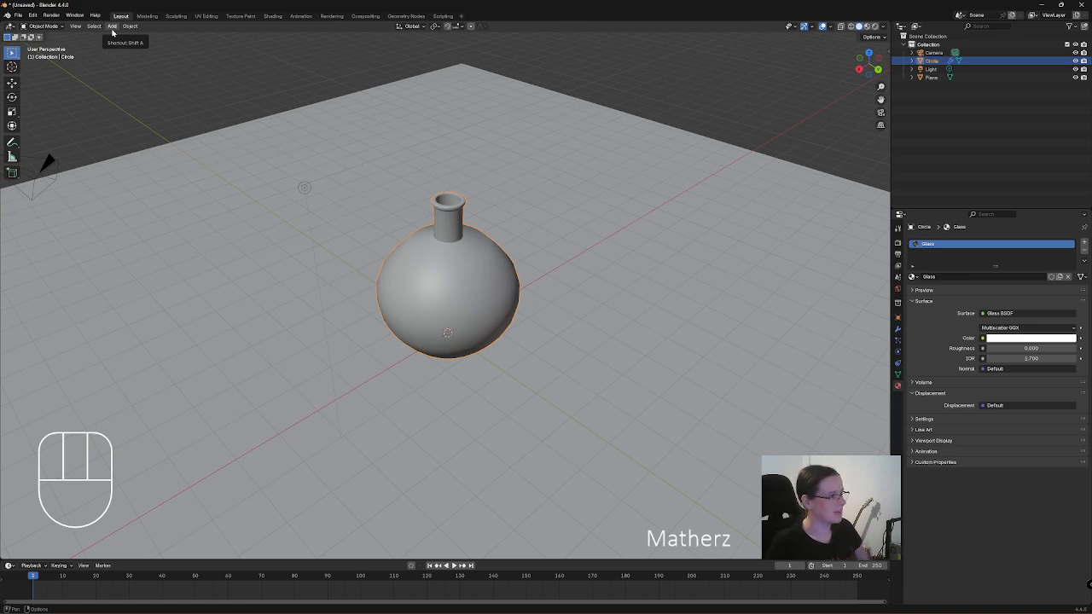
{"action": "left_click", "coordinate": [112, 32]}
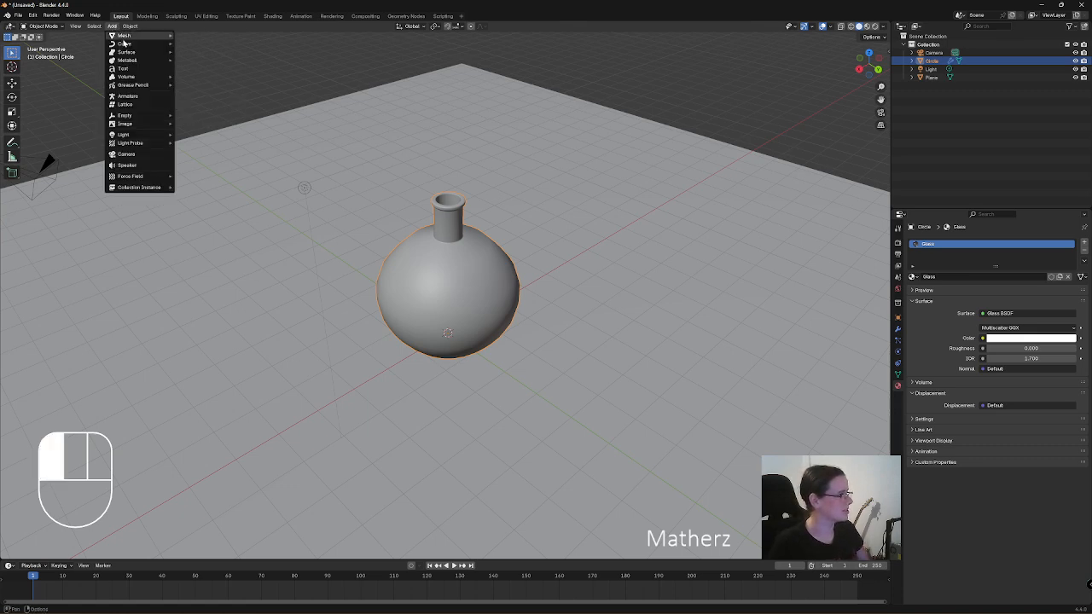
{"action": "mouse_move", "coordinate": [123, 36]}
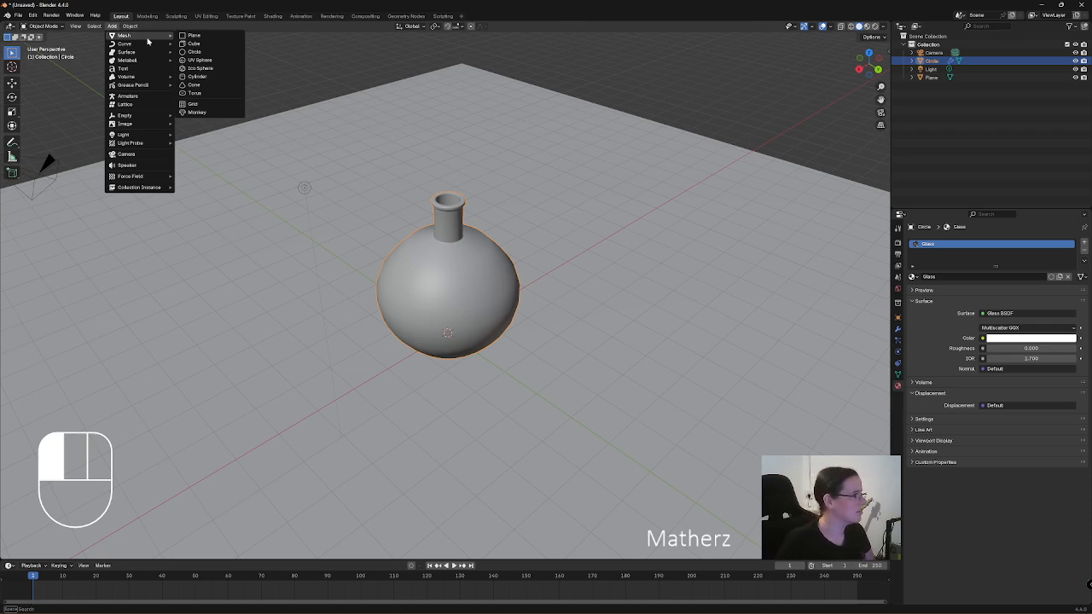
{"action": "left_click", "coordinate": [221, 79]}
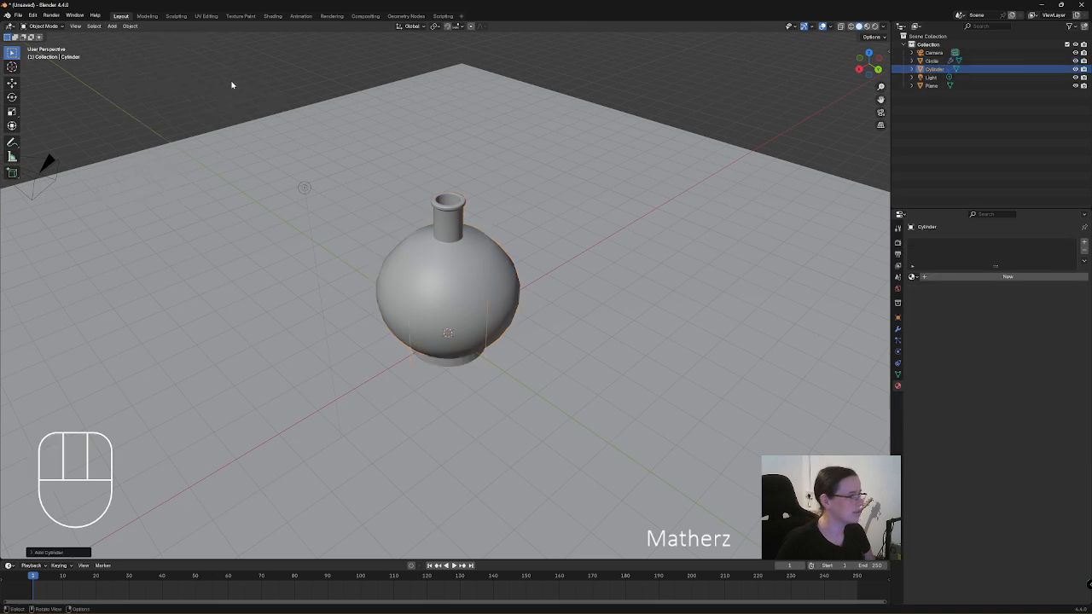
Raise the bottle along the Z axis until it is well clear of the cylinder and the floor.
{"action": "left_click", "coordinate": [477, 283]}
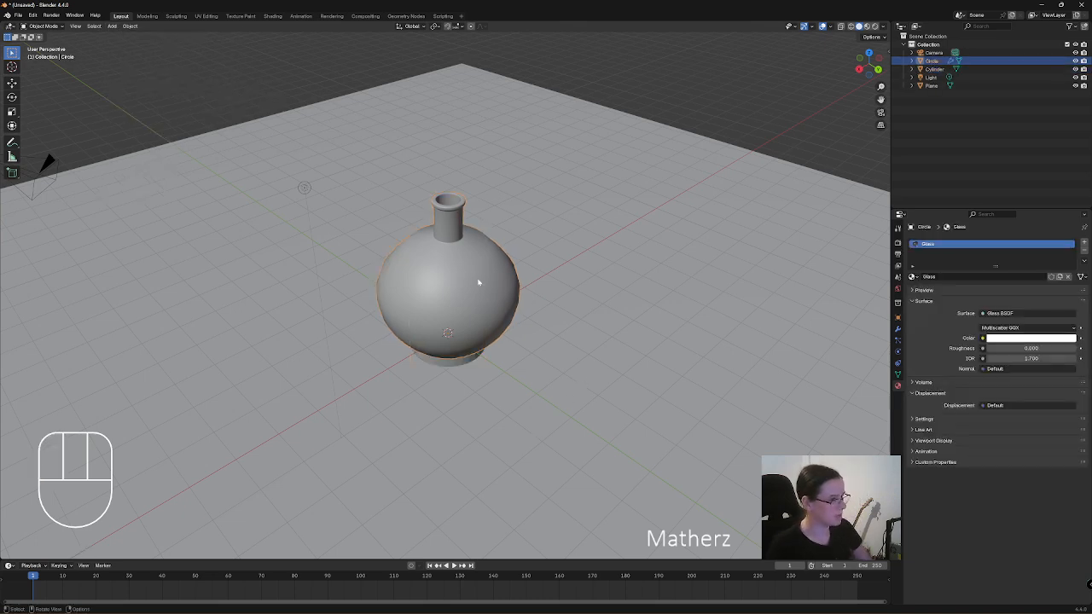
{"action": "key", "text": "g"}
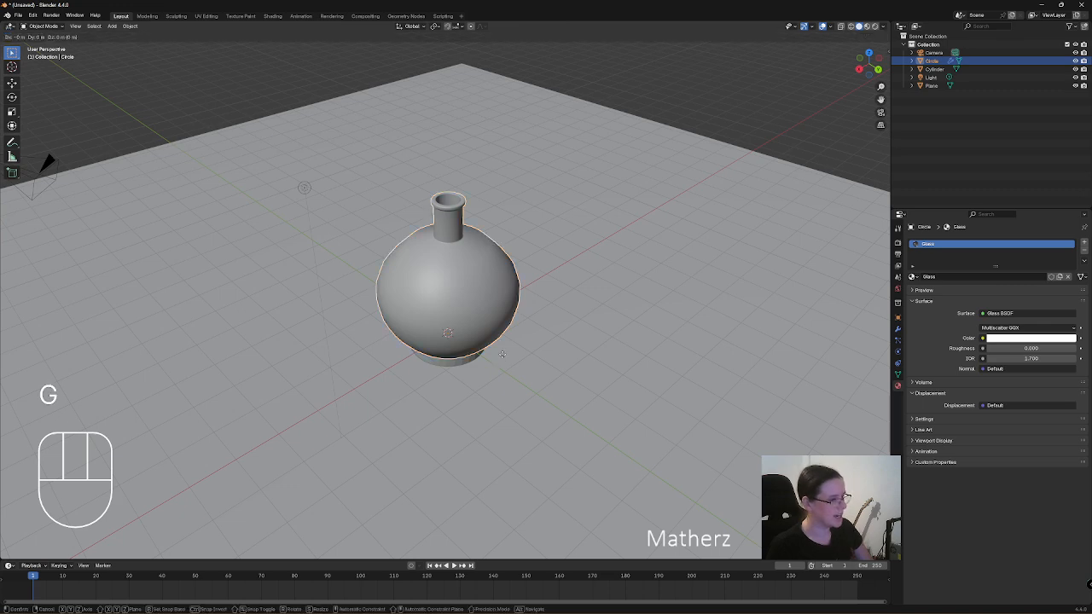
{"action": "middle_click_drag", "start_coordinate": [501, 346], "coordinate": [481, 136]}
{"action": "left_click", "coordinate": [480, 137]}
Raise the cylinder along the Z axis so it floats between the floor and the underside of the bottle.
{"action": "left_click", "coordinate": [456, 312]}
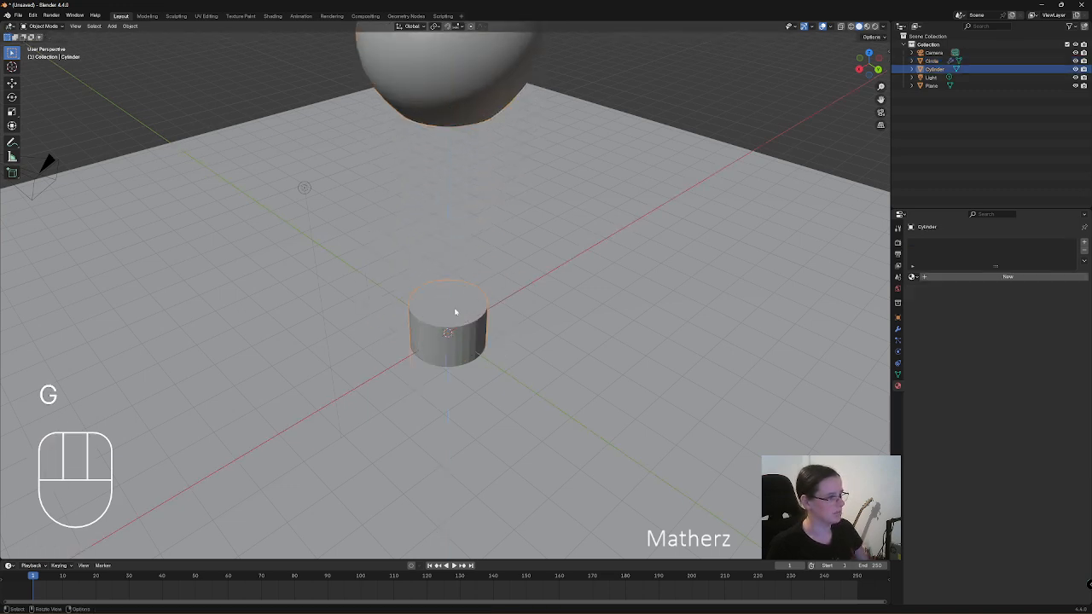
{"action": "key", "text": "g"}
{"action": "middle_click_drag", "start_coordinate": [474, 376], "coordinate": [508, 220]}
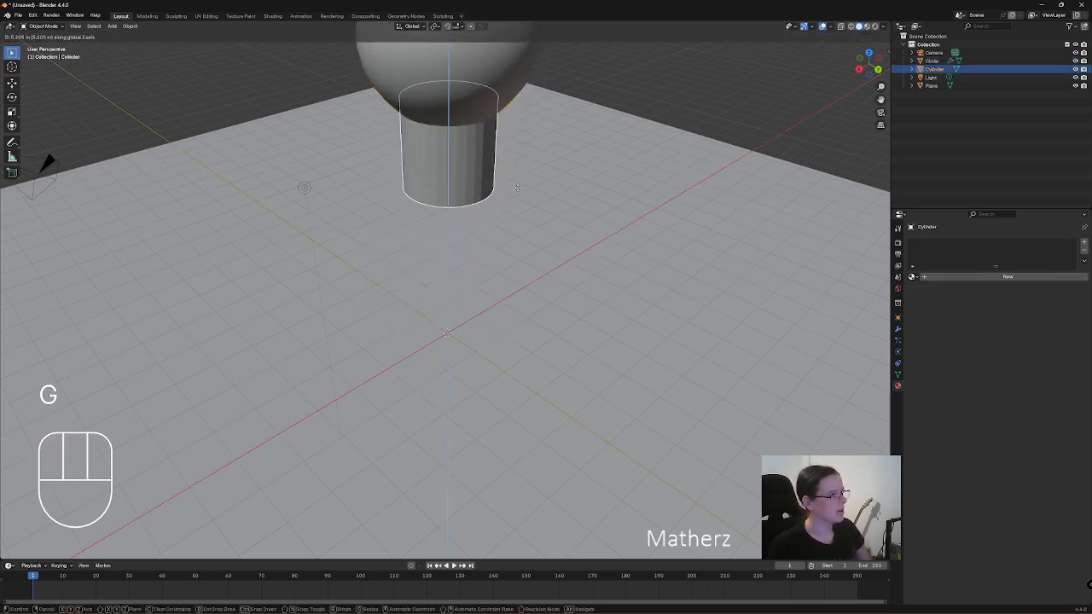
{"action": "left_click", "coordinate": [512, 255]}
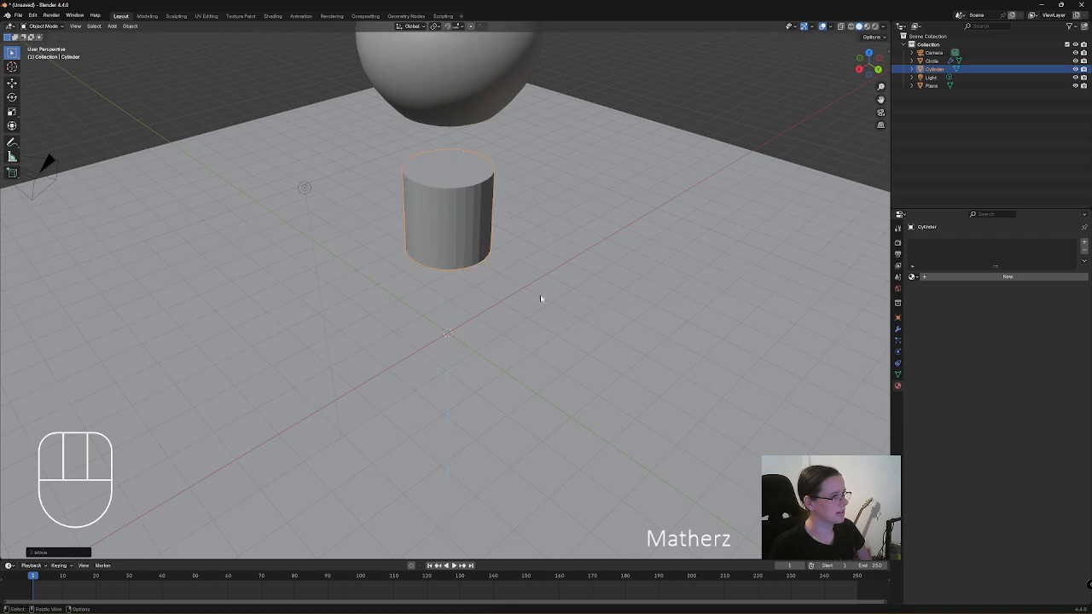
Switch the cylinder to Edit Mode and delete its top cap face.
{"action": "middle_click_drag", "start_coordinate": [540, 294], "coordinate": [433, 8]}
{"action": "middle_click_drag", "start_coordinate": [453, 131], "coordinate": [483, 176]}
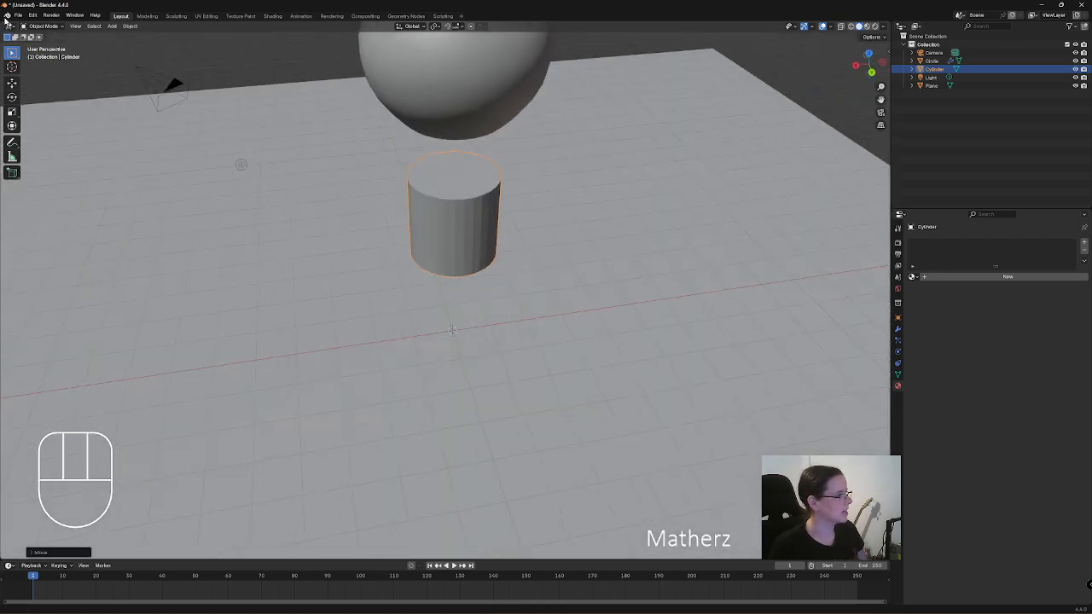
{"action": "left_click", "coordinate": [41, 26]}
{"action": "left_click", "coordinate": [41, 44]}
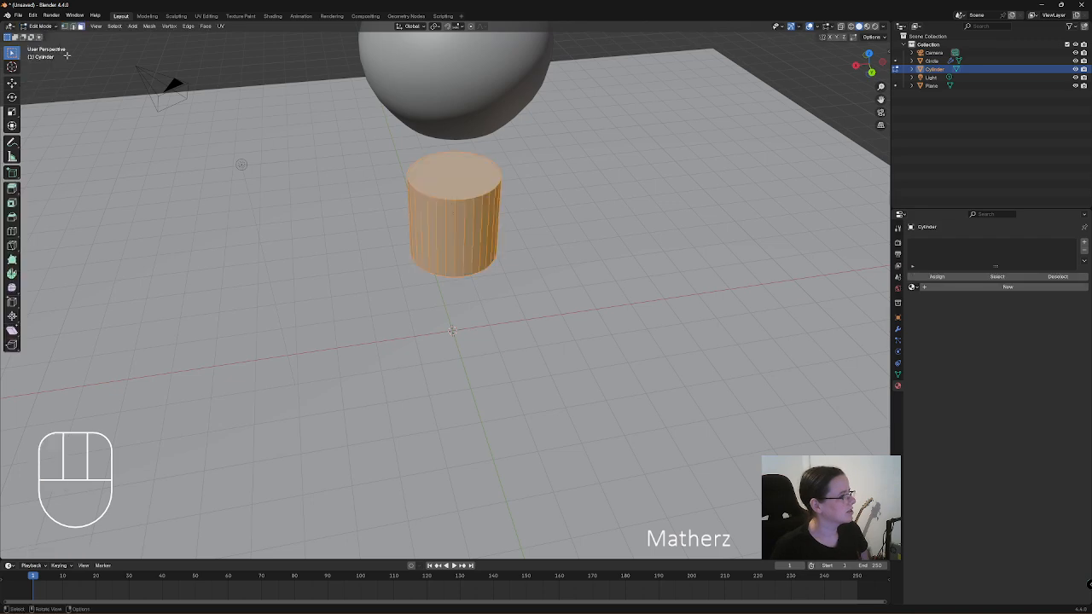
{"action": "left_click", "coordinate": [601, 262]}
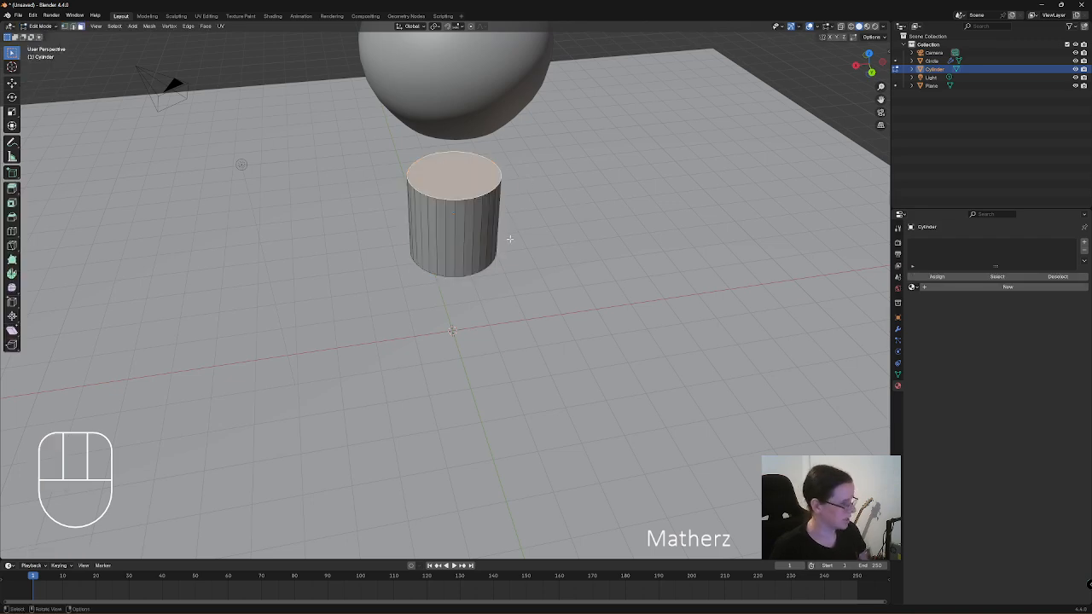
{"action": "key", "text": "Delete"}
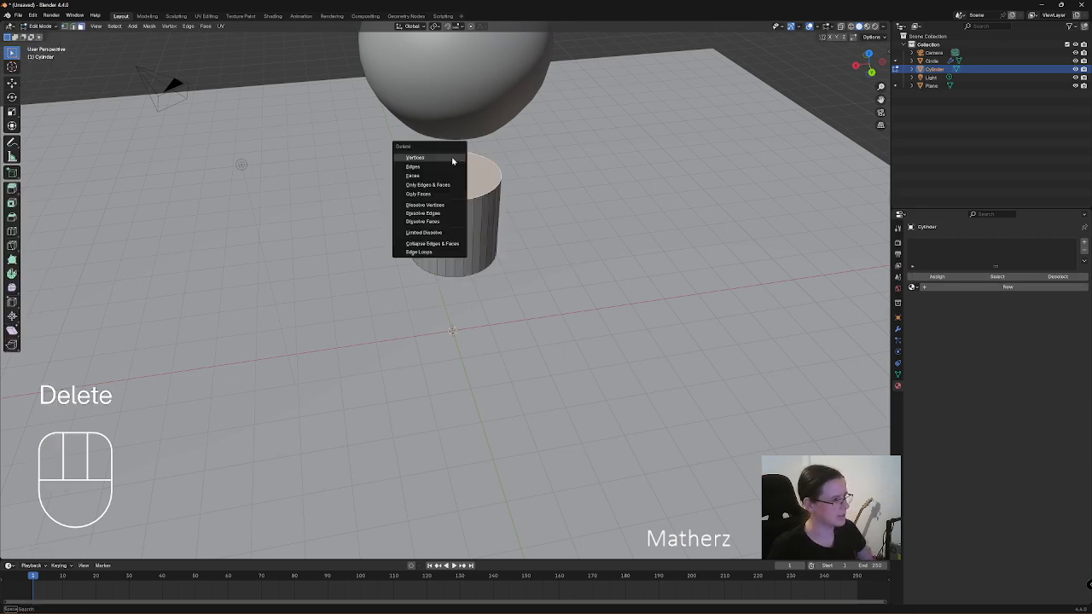
{"action": "left_click", "coordinate": [439, 176]}
Delete the cylinder's bottom cap face to leave an open tube.
{"action": "middle_click_drag", "start_coordinate": [439, 175], "coordinate": [461, 237]}
{"action": "left_click", "coordinate": [461, 238]}
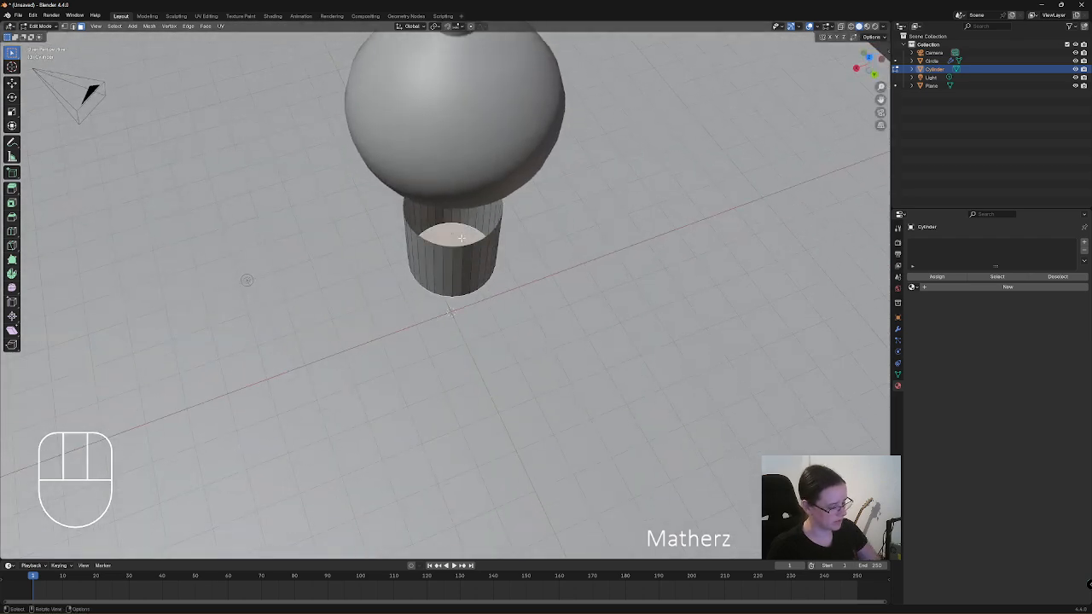
{"action": "key", "text": "Delete"}
{"action": "left_click", "coordinate": [475, 224]}
{"action": "scroll", "coordinate": [530, 307], "scroll_direction": "up", "scroll_amount": 2}
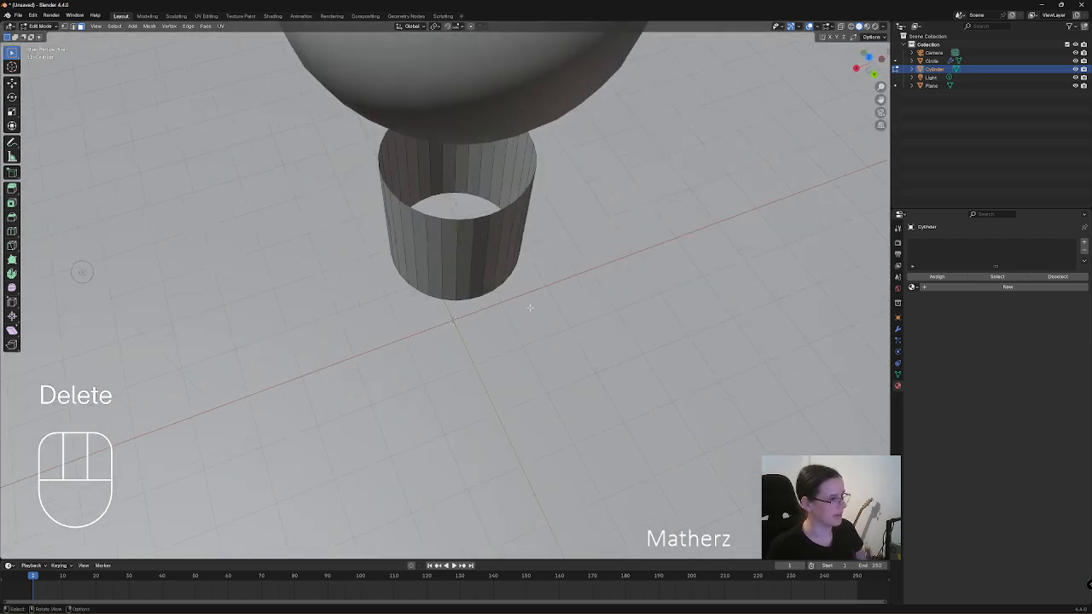
Select the whole tube and scale it down along the Z axis to a thin, flat band.
{"action": "middle_click_drag", "start_coordinate": [530, 307], "coordinate": [495, 276]}
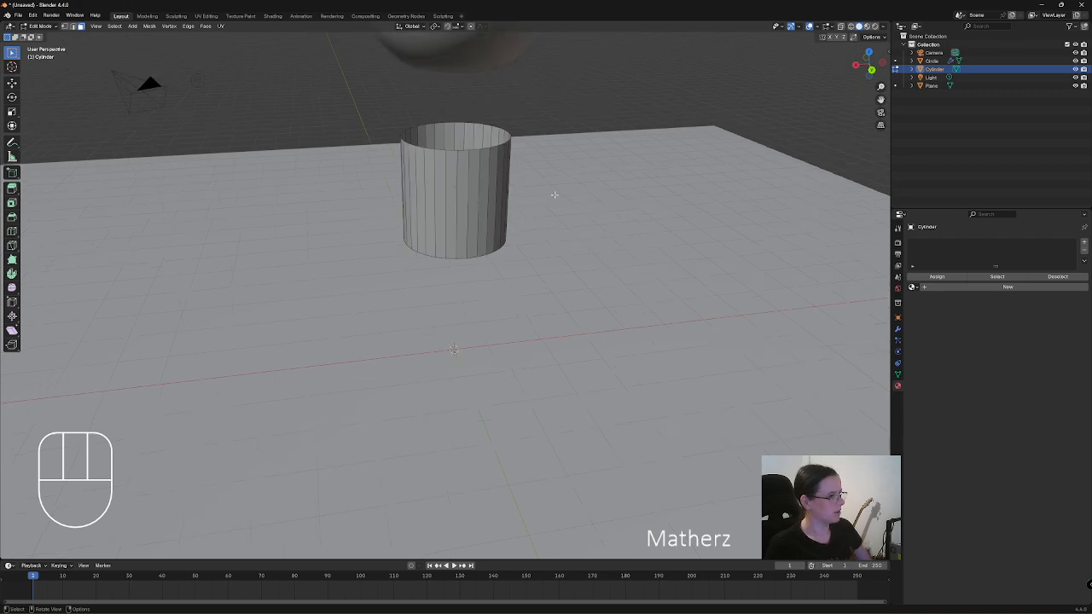
{"action": "key", "text": "a"}
{"action": "scroll", "coordinate": [492, 352], "scroll_direction": "down", "scroll_amount": 2}
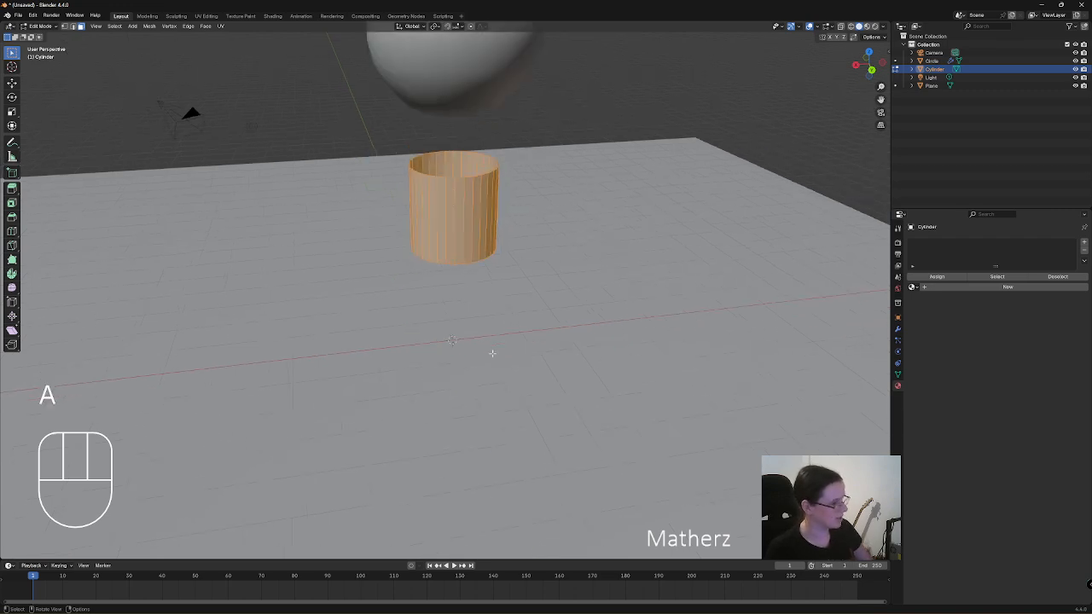
{"action": "key", "text": "s"}
{"action": "middle_click", "coordinate": [487, 302]}
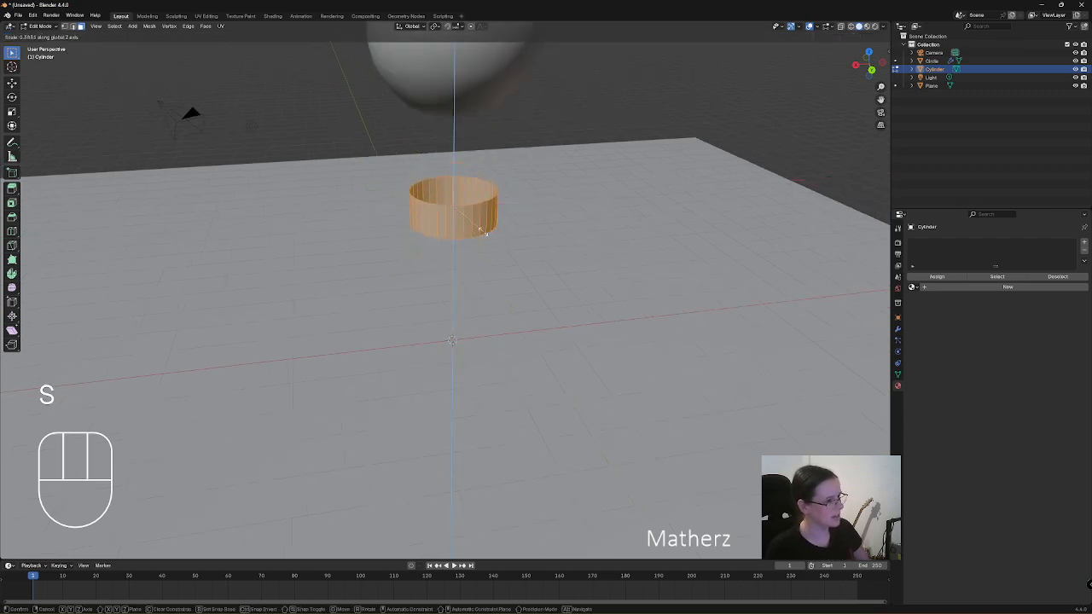
{"action": "left_click", "coordinate": [454, 209]}
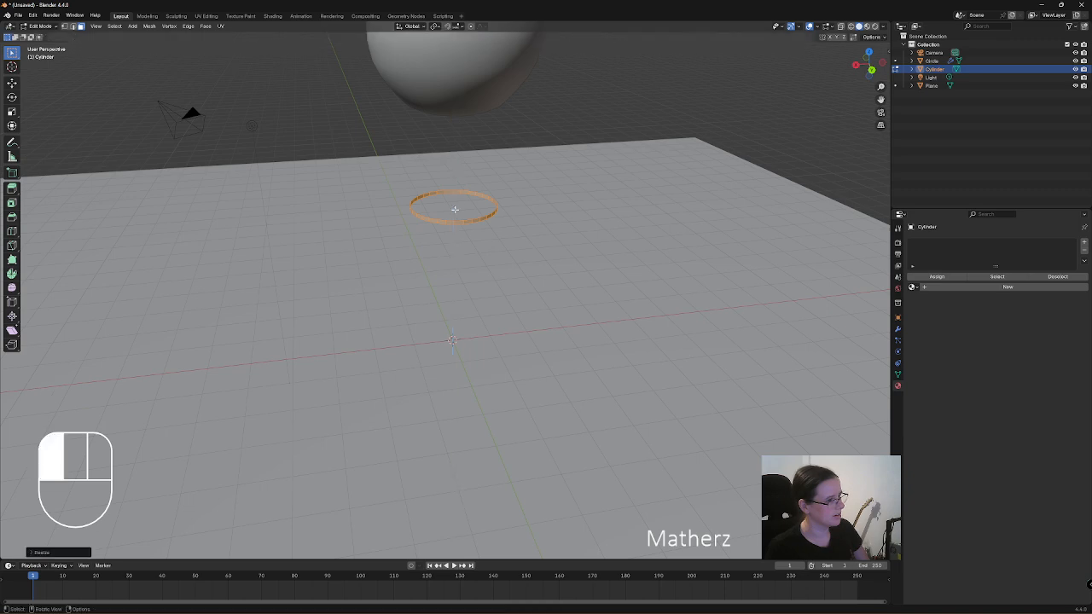
Extrude the band in place and scale the new faces slightly outward to give the ring thickness.
{"action": "key", "text": "e"}
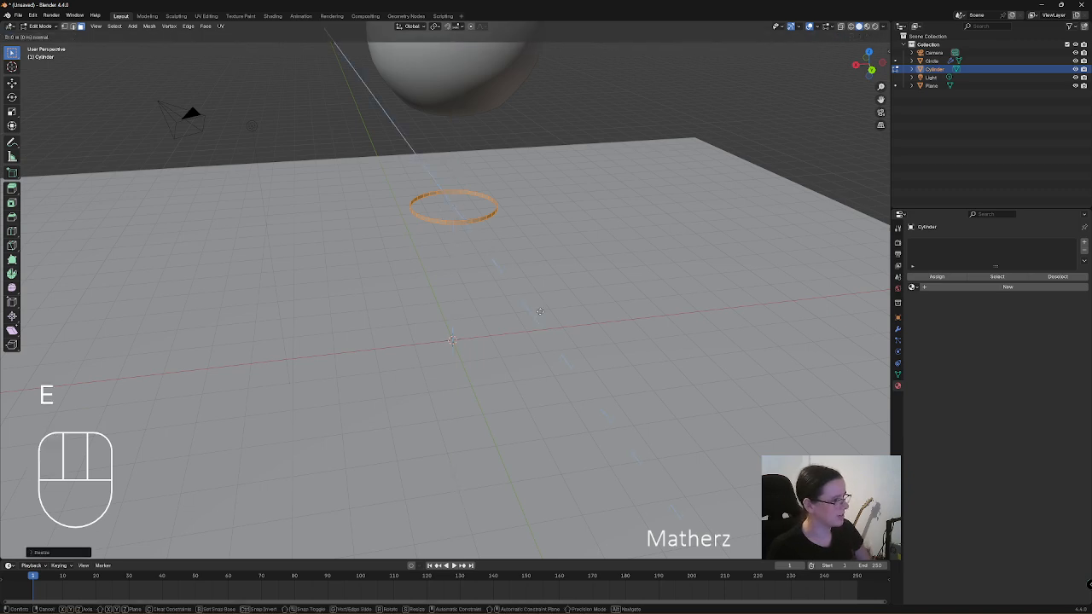
{"action": "left_click", "coordinate": [538, 310]}
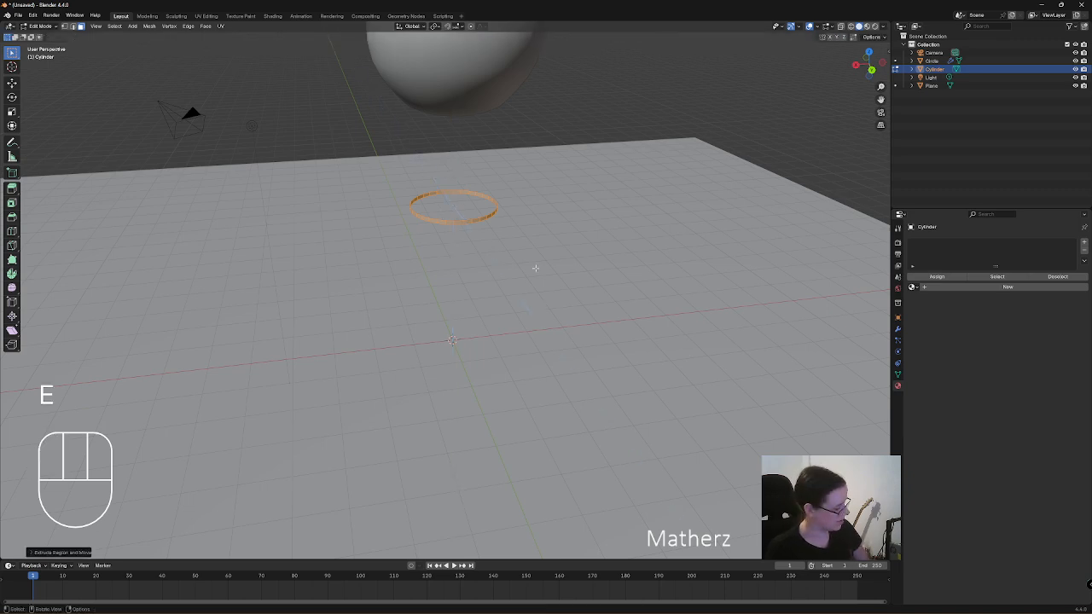
{"action": "key", "text": "s"}
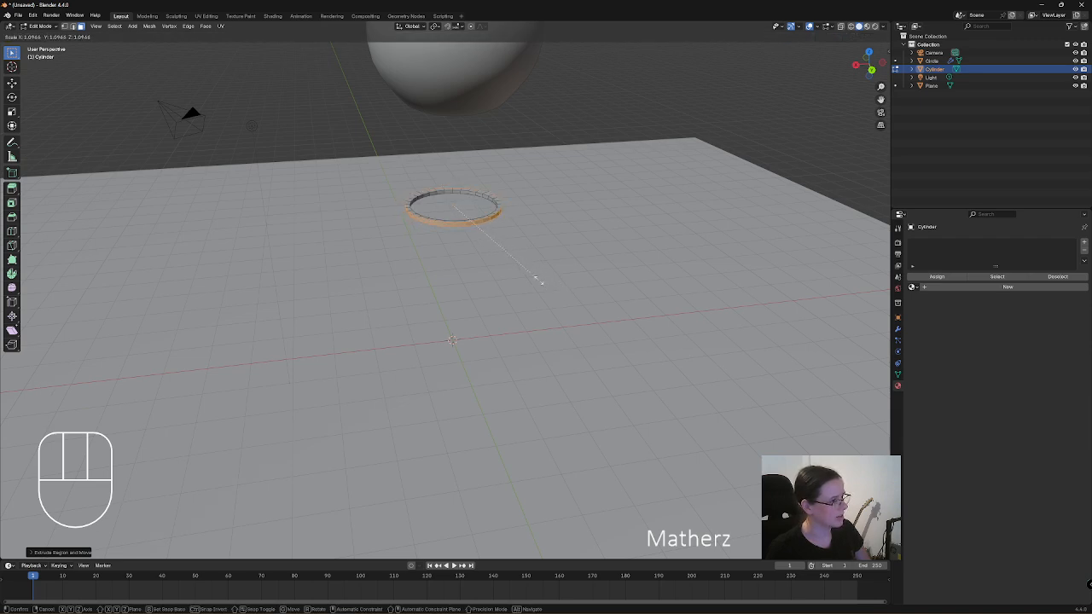
{"action": "left_click", "coordinate": [536, 278]}
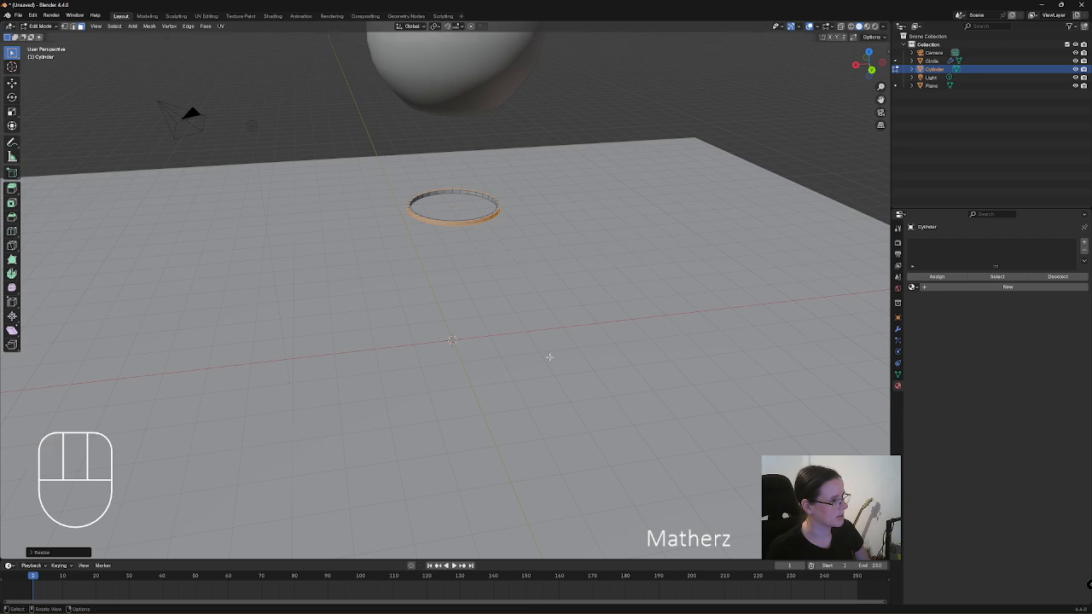
Return to Object Mode and apply Shade Smooth to the ring.
{"action": "left_click", "coordinate": [40, 26]}
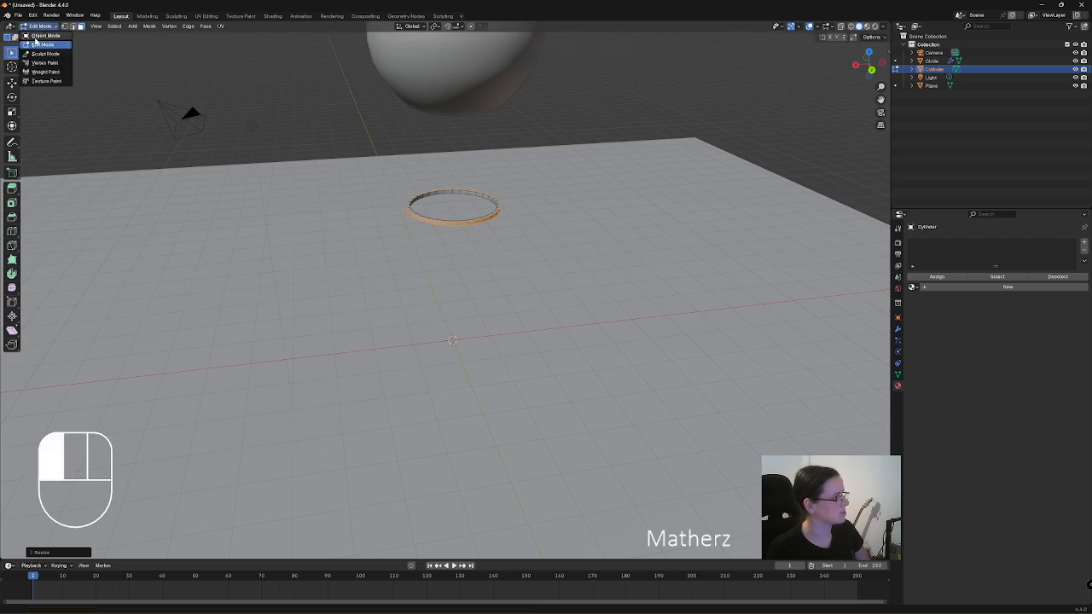
{"action": "left_click", "coordinate": [44, 35]}
{"action": "right_click", "coordinate": [478, 226]}
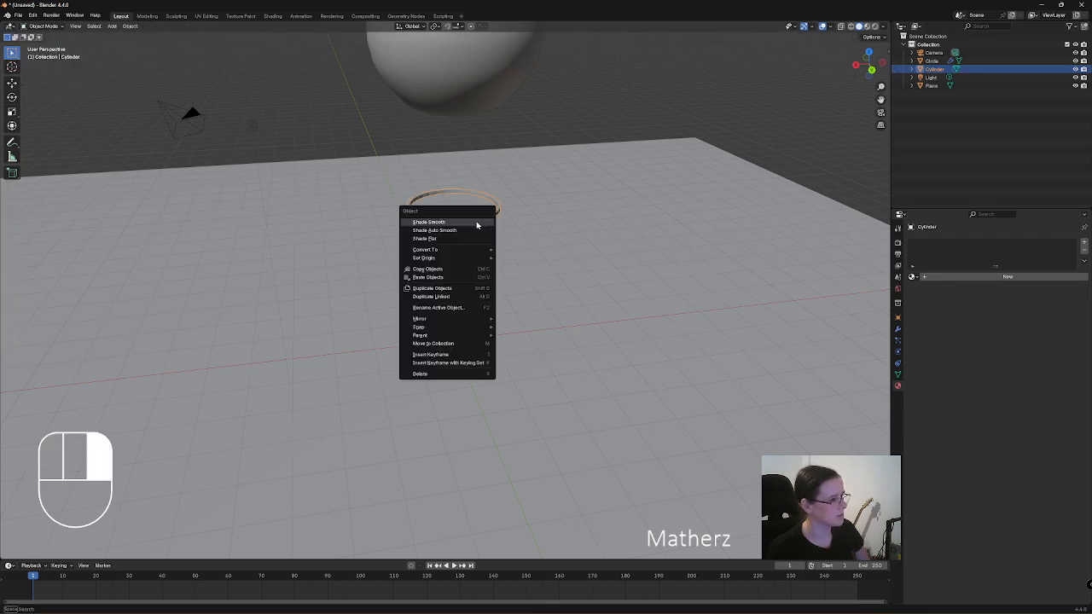
{"action": "left_click", "coordinate": [476, 224]}
Move the ring up along the Z axis into the lower half of the bottle's round body.
{"action": "scroll", "coordinate": [524, 219], "scroll_direction": "down", "scroll_amount": 1}
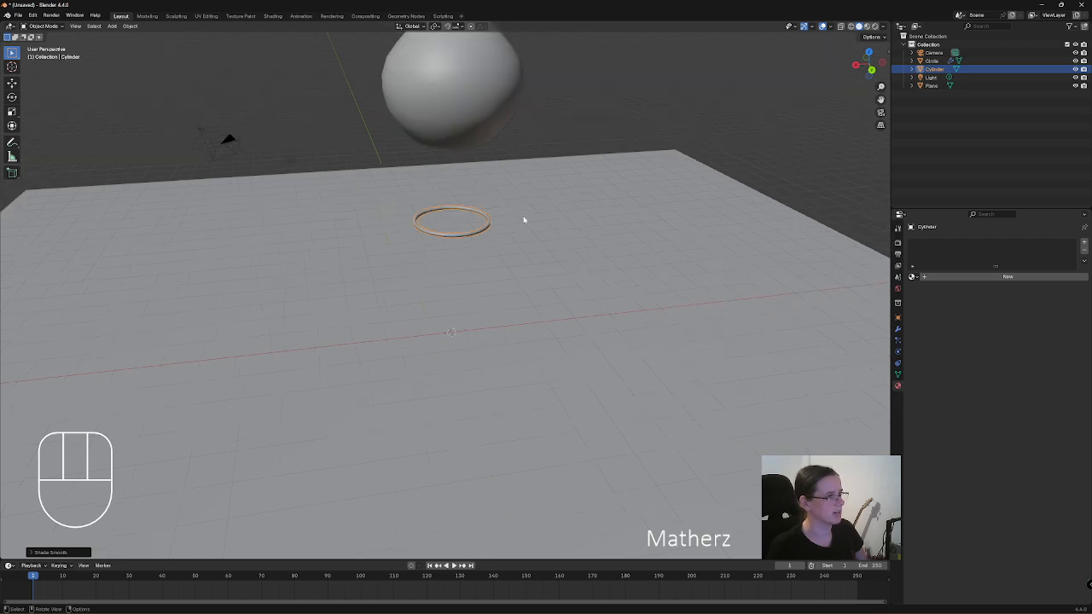
{"action": "scroll", "coordinate": [520, 228], "scroll_direction": "up", "scroll_amount": 1}
{"action": "key", "text": "g"}
{"action": "middle_click", "coordinate": [528, 281]}
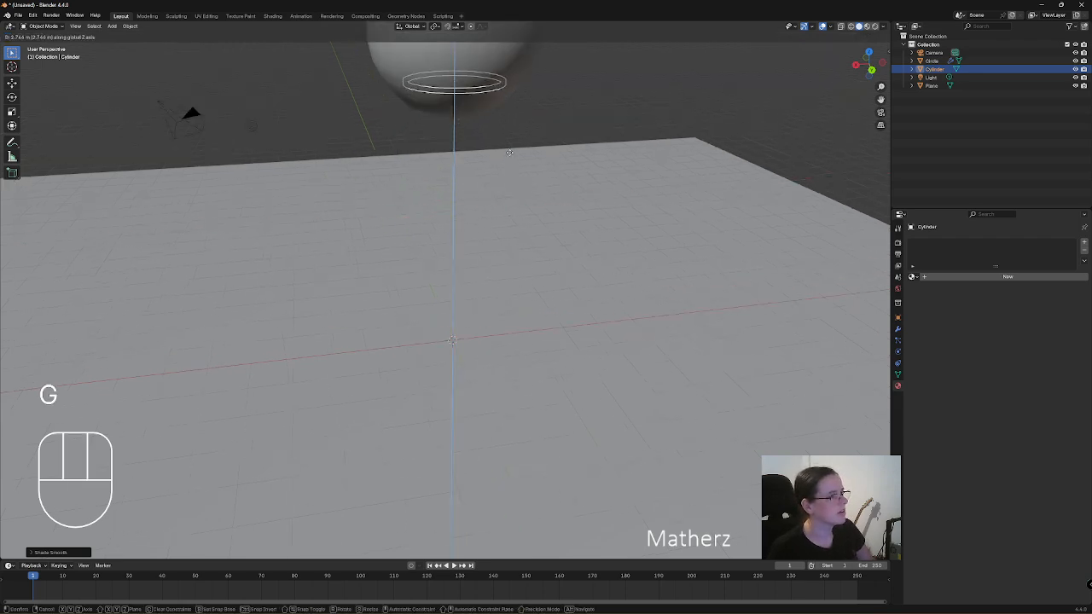
{"action": "left_click", "coordinate": [495, 130]}
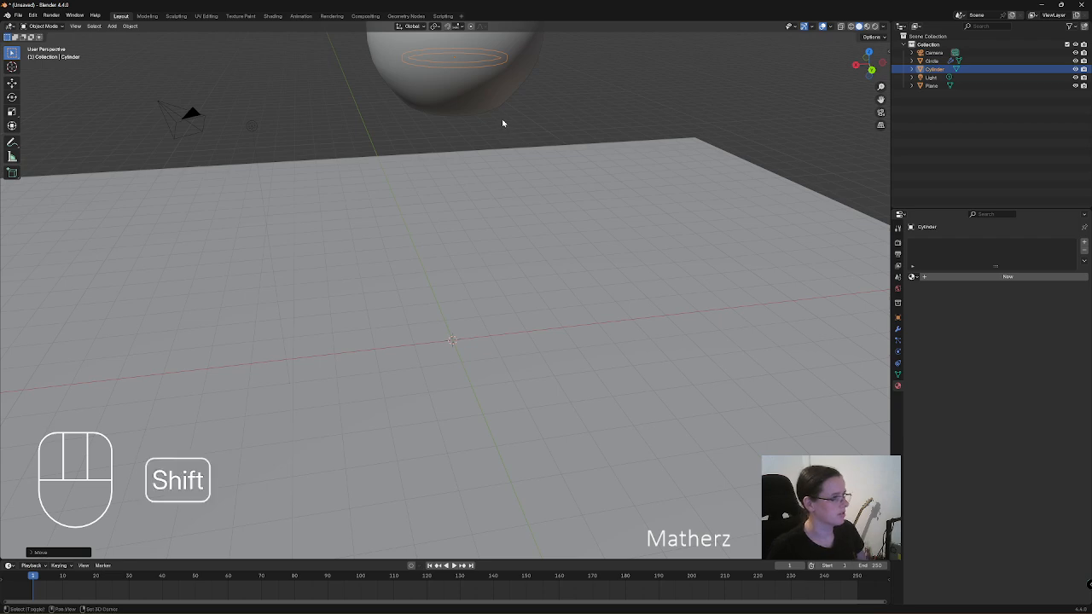
Scale the ring up by about 1.9 so it encircles the outside of the bottle's body.
{"action": "middle_click_drag", "start_coordinate": [502, 121], "coordinate": [526, 345], "text": "shift"}
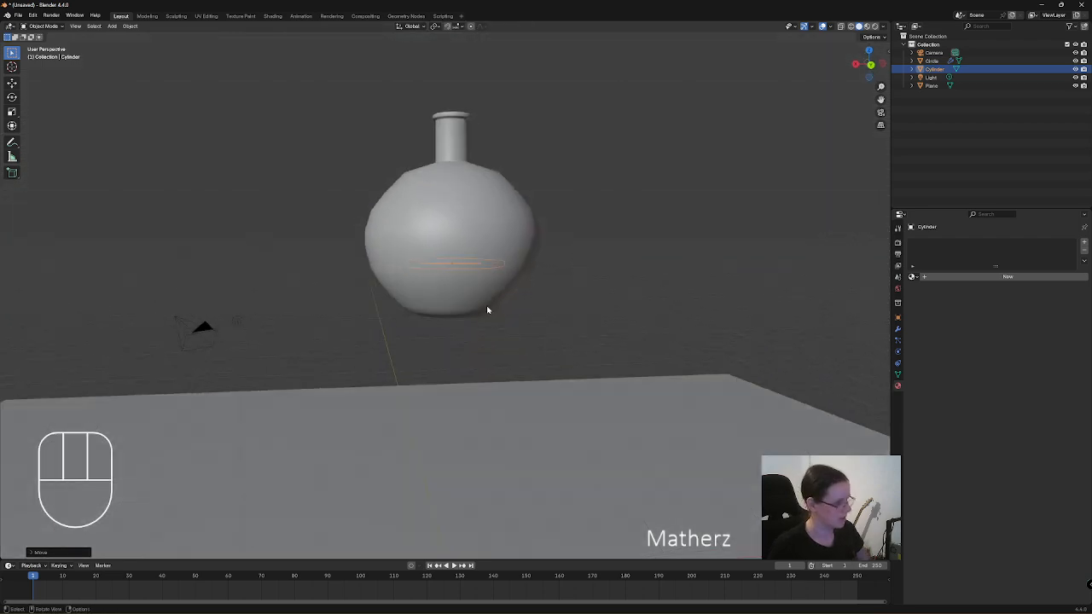
{"action": "key", "text": "s"}
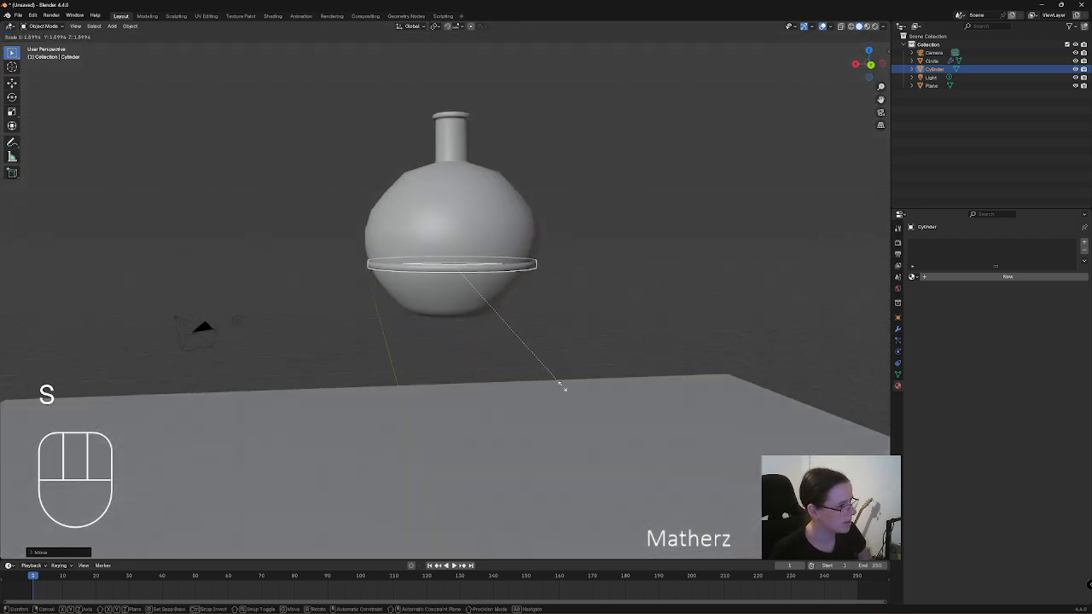
{"action": "left_click", "coordinate": [566, 390]}
Turn on X-ray display and scale the ring up by about 1.03 around the bottle's body.
{"action": "middle_click_drag", "start_coordinate": [449, 151], "coordinate": [450, 256]}
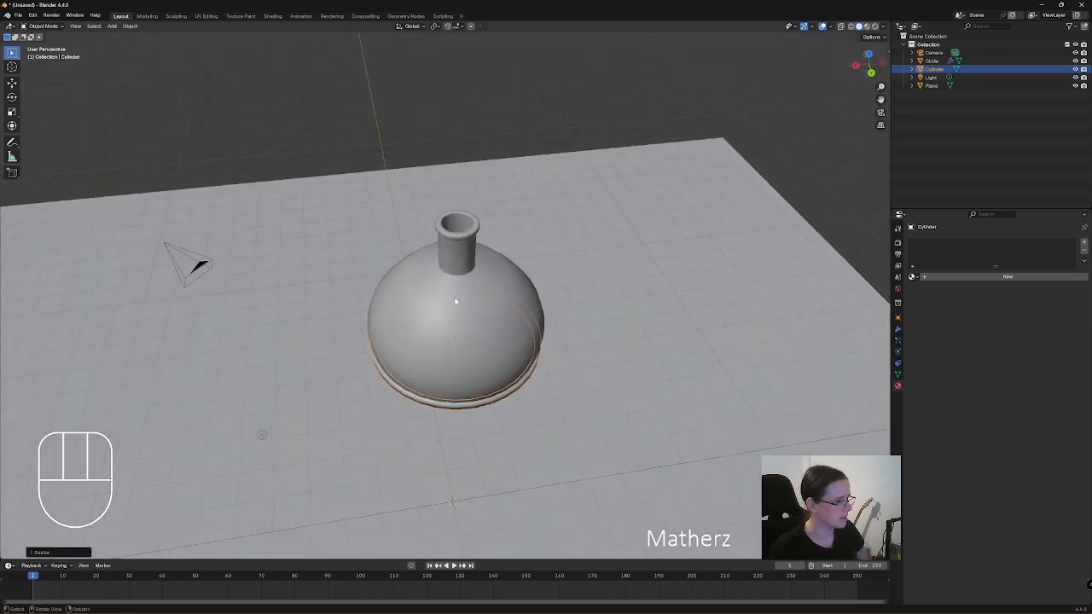
{"action": "mouse_move", "coordinate": [455, 300]}
{"action": "middle_mouse_down"}
{"action": "mouse_move", "coordinate": [512, 261]}
{"action": "mouse_move", "coordinate": [456, 263]}
{"action": "mouse_move", "coordinate": [444, 287]}
{"action": "mouse_move", "coordinate": [471, 295]}
{"action": "middle_mouse_up"}
{"action": "scroll", "coordinate": [473, 295], "scroll_direction": "up", "scroll_amount": 6}
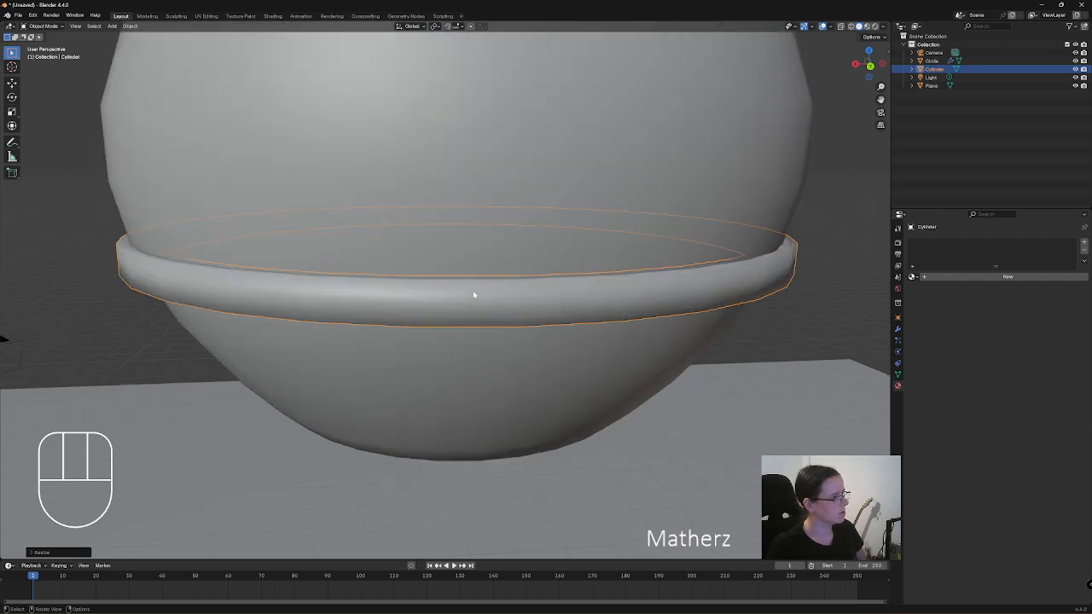
{"action": "scroll", "coordinate": [473, 294], "scroll_direction": "down", "scroll_amount": 3}
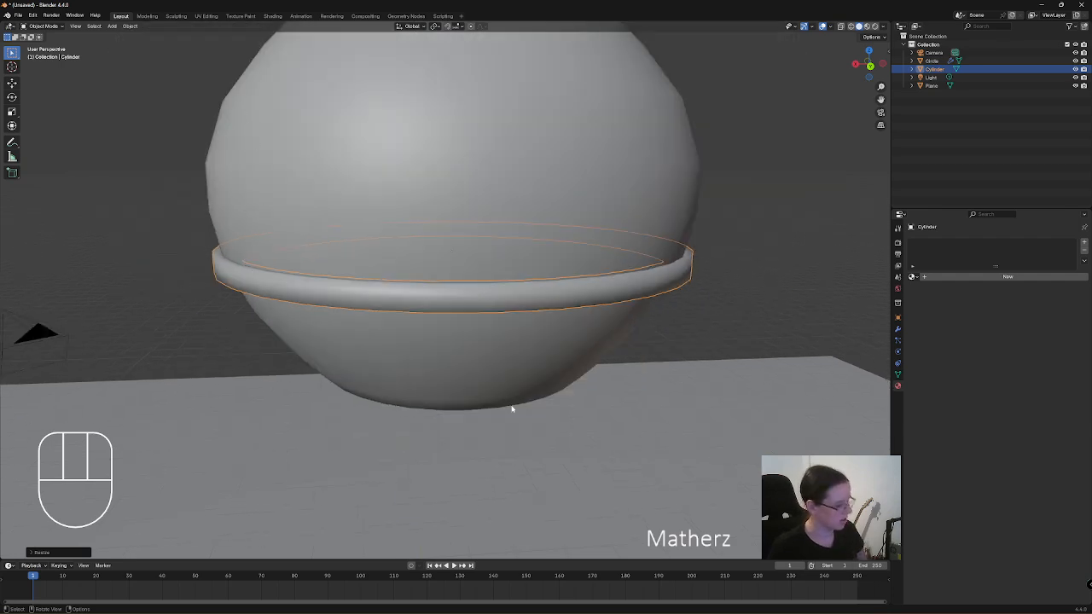
{"action": "left_click", "coordinate": [840, 26]}
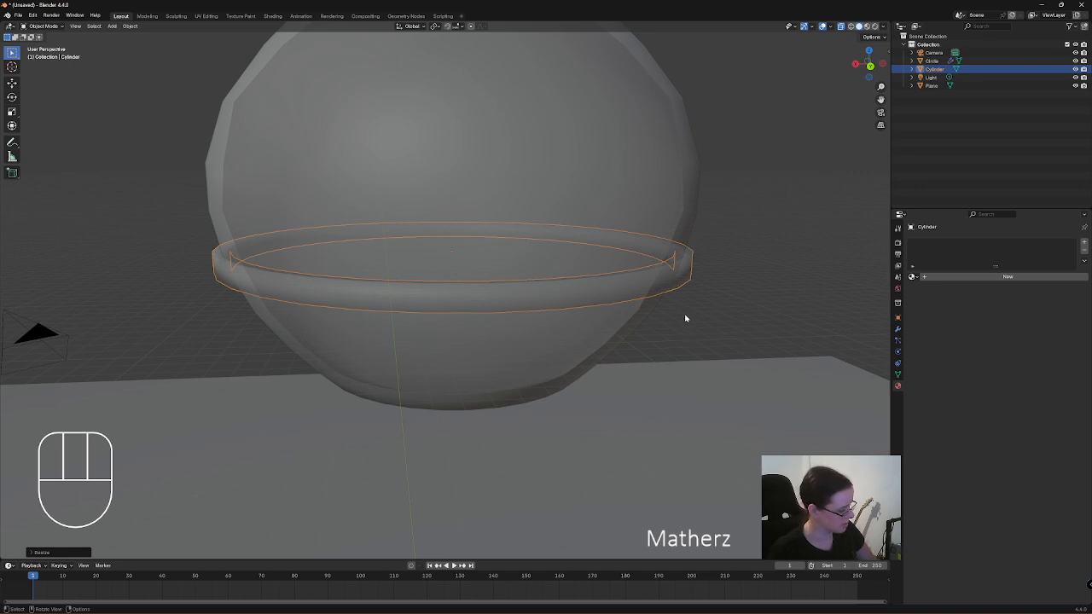
{"action": "key", "text": "s"}
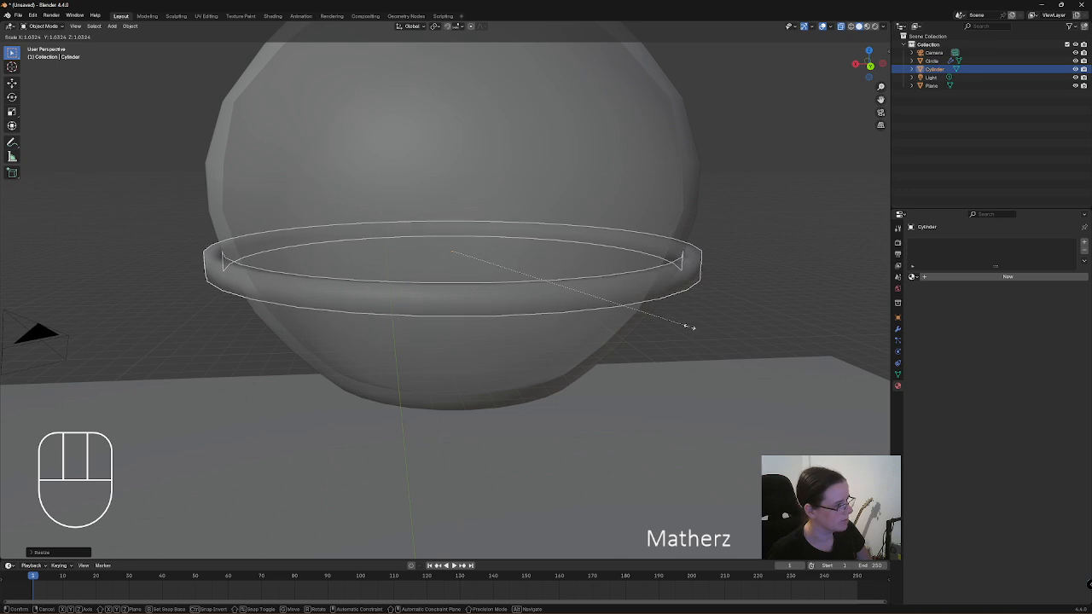
{"action": "left_click", "coordinate": [691, 330]}
{"action": "middle_click_drag", "start_coordinate": [691, 325], "coordinate": [686, 293]}
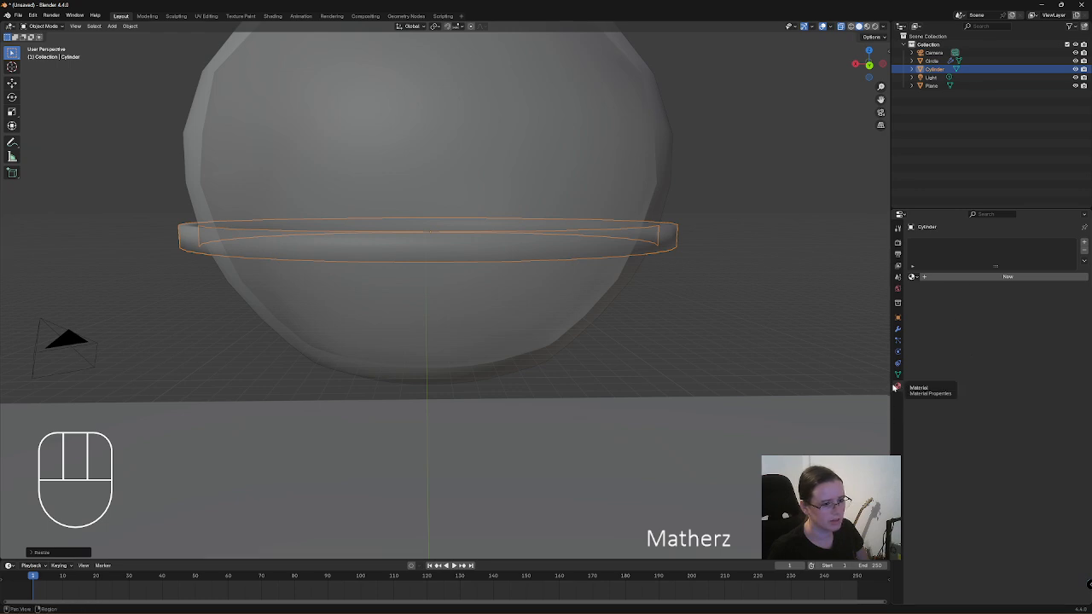
Create a new material for the ring and name it "Gold standing".
{"action": "left_click", "coordinate": [995, 278]}
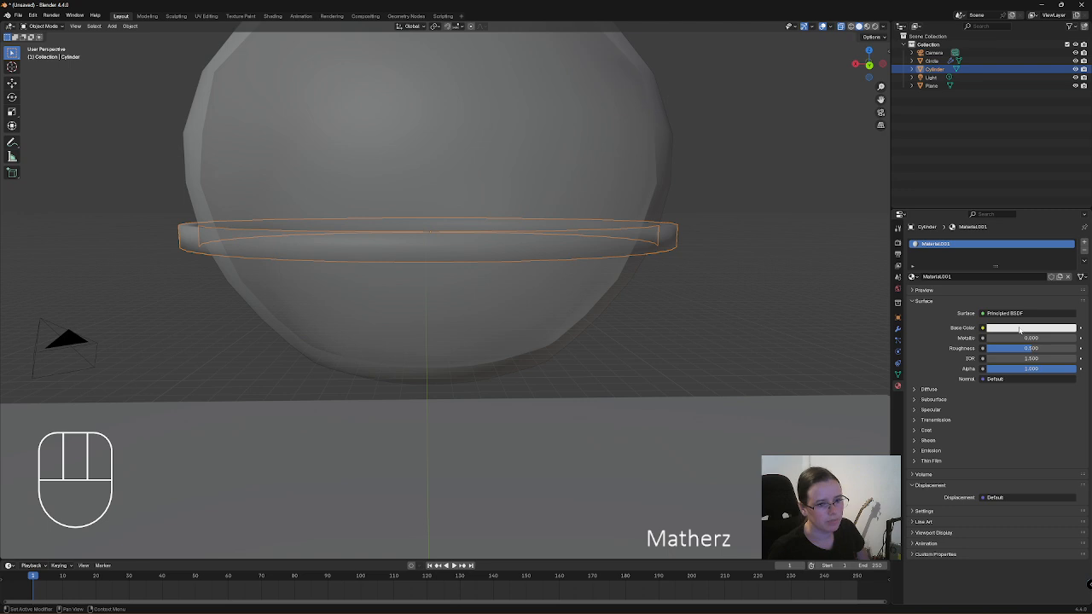
{"action": "double_click", "coordinate": [936, 245]}
{"action": "type", "text": "Gl"}
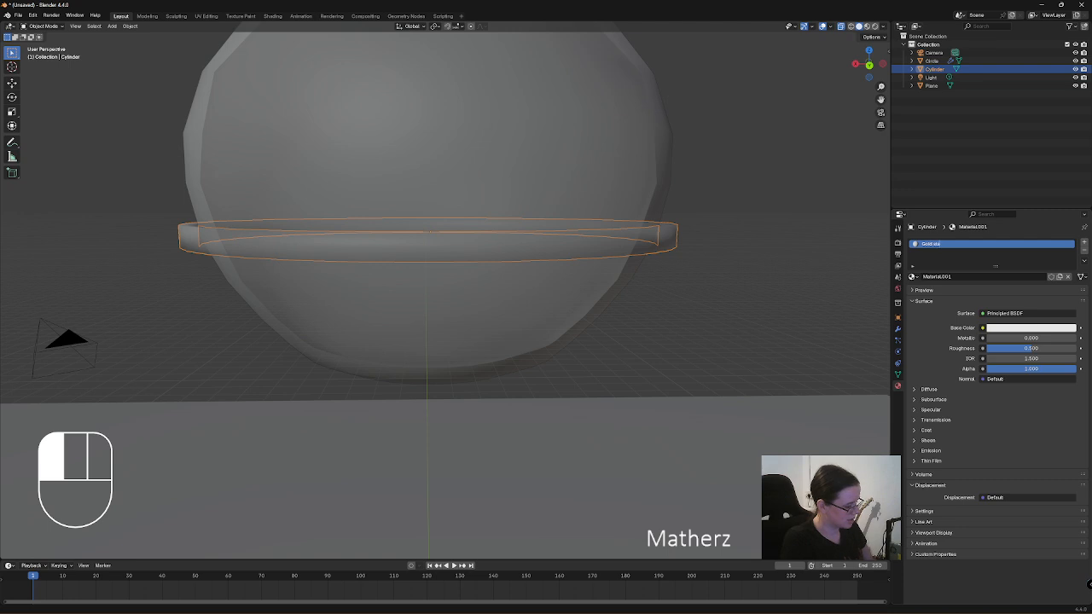
{"action": "type", "text": "ng"}
{"action": "key", "text": "Return"}
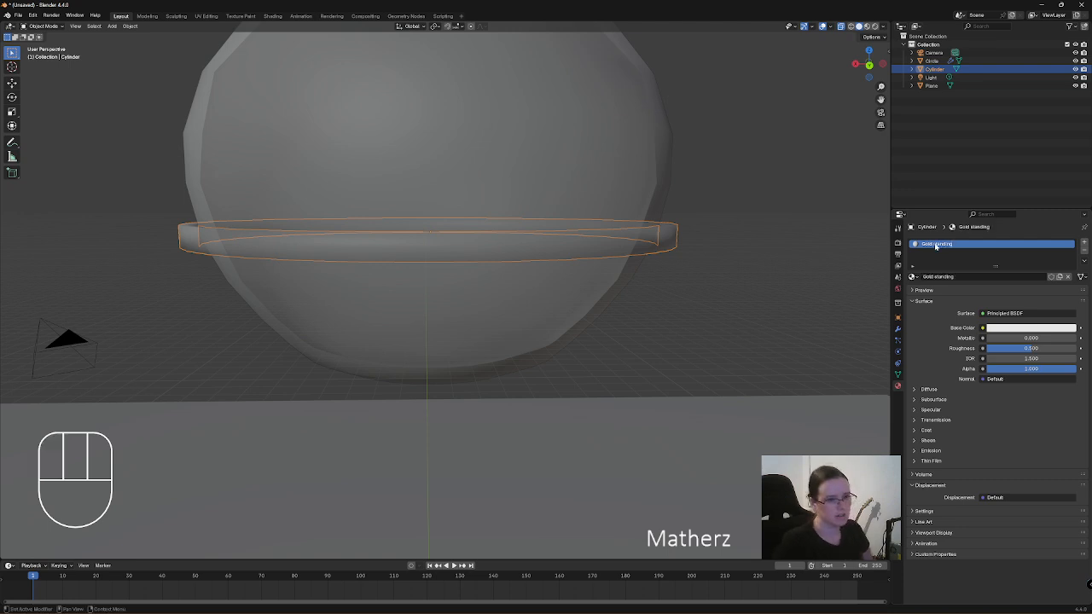
Give the Gold standing material an orange base color, Metallic 1.000 and Roughness 0.104.
{"action": "left_click", "coordinate": [1027, 331]}
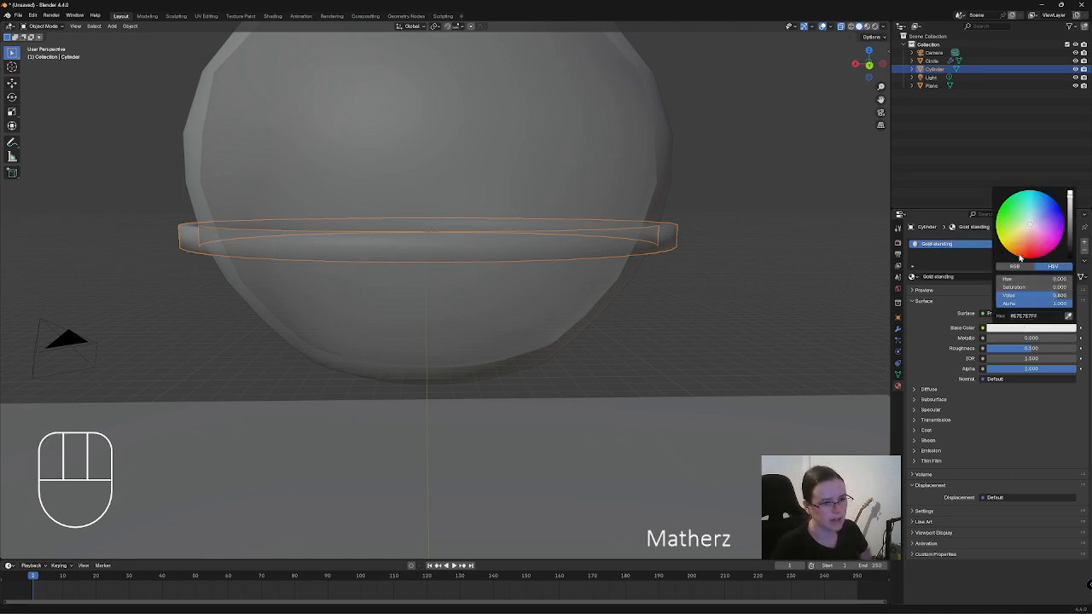
{"action": "left_click", "coordinate": [1021, 249]}
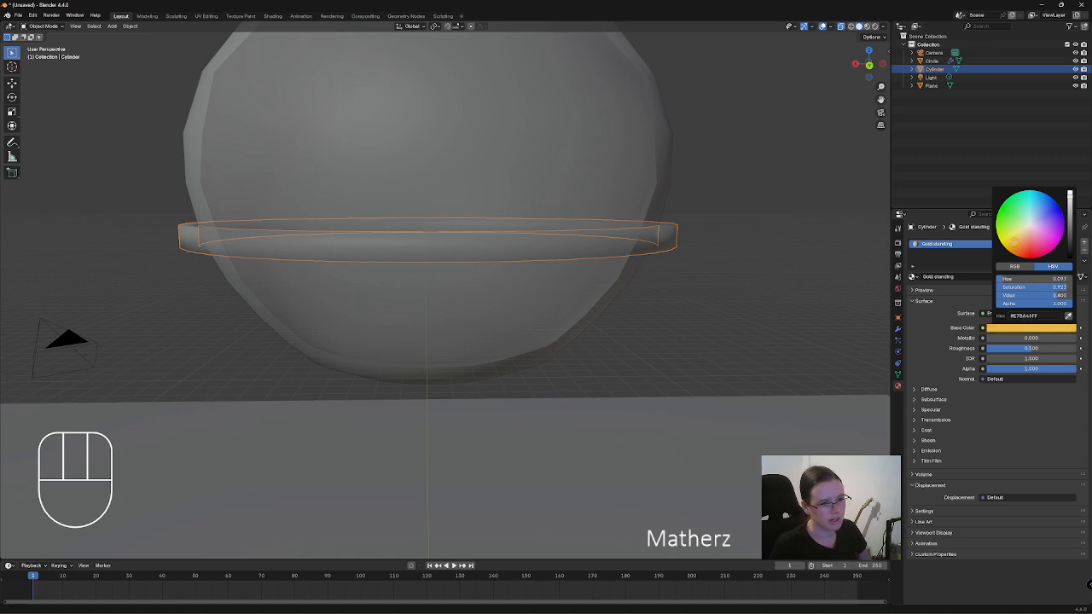
{"action": "left_click_drag", "start_coordinate": [1016, 244], "coordinate": [1018, 248]}
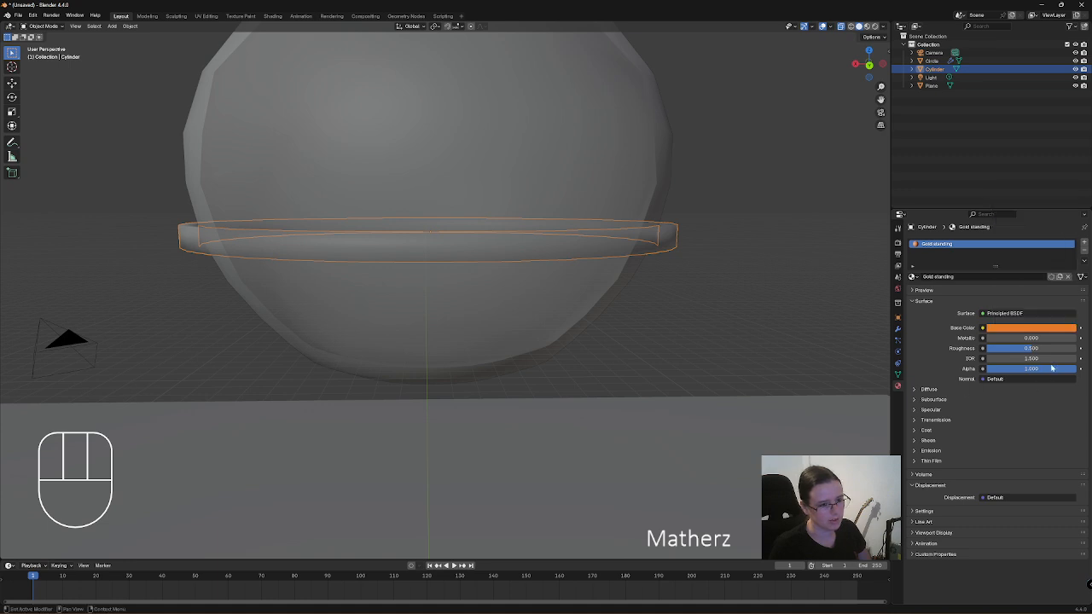
{"action": "left_click", "coordinate": [996, 348]}
{"action": "mouse_move", "coordinate": [996, 338]}
{"action": "left_mouse_down"}
{"action": "mouse_move", "coordinate": [1077, 338]}
{"action": "mouse_move", "coordinate": [990, 349]}
{"action": "left_mouse_up"}
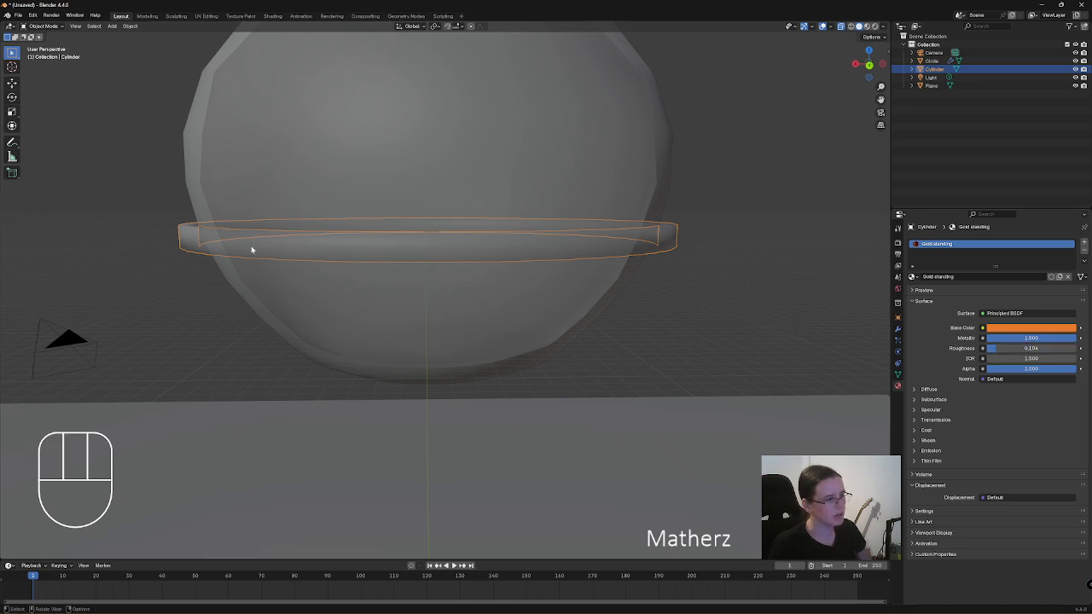
Switch to the Shading workspace and frame the ring on the bottle together with its material nodes.
{"action": "left_click", "coordinate": [273, 16]}
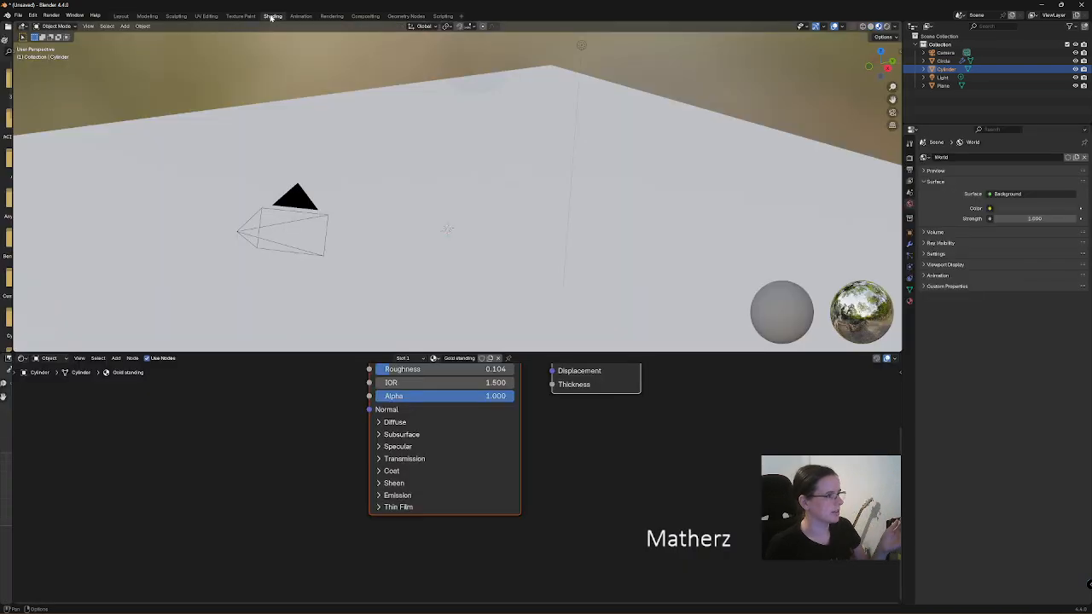
{"action": "middle_click_drag", "start_coordinate": [642, 216], "coordinate": [559, 191]}
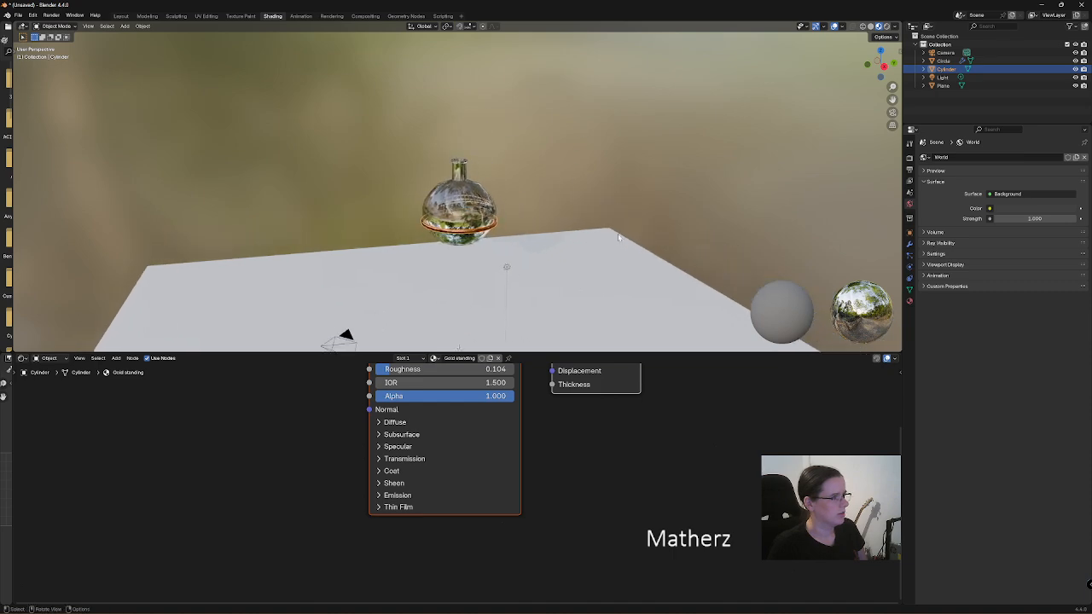
{"action": "scroll", "coordinate": [618, 236], "scroll_direction": "up", "scroll_amount": 5}
{"action": "middle_click_drag", "start_coordinate": [534, 343], "coordinate": [478, 242], "text": "shift"}
{"action": "scroll", "coordinate": [503, 254], "scroll_direction": "up", "scroll_amount": 5}
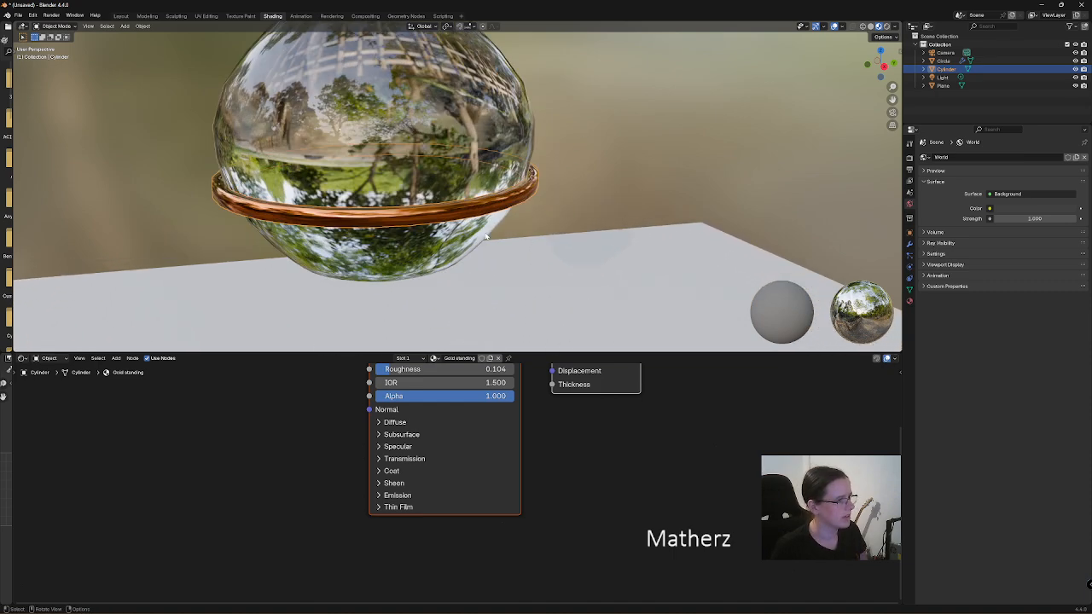
{"action": "middle_click_drag", "start_coordinate": [589, 301], "coordinate": [609, 282], "text": "shift"}
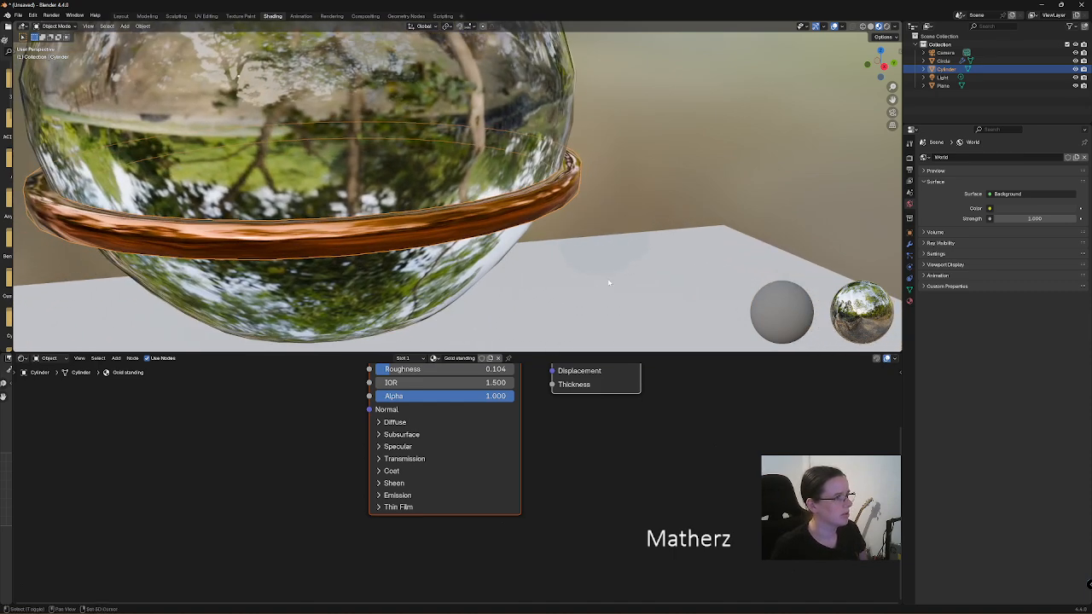
{"action": "scroll", "coordinate": [609, 283], "scroll_direction": "down", "scroll_amount": 5}
{"action": "scroll", "coordinate": [546, 231], "scroll_direction": "up", "scroll_amount": 1}
{"action": "middle_click_drag", "start_coordinate": [435, 137], "coordinate": [492, 205], "text": "shift"}
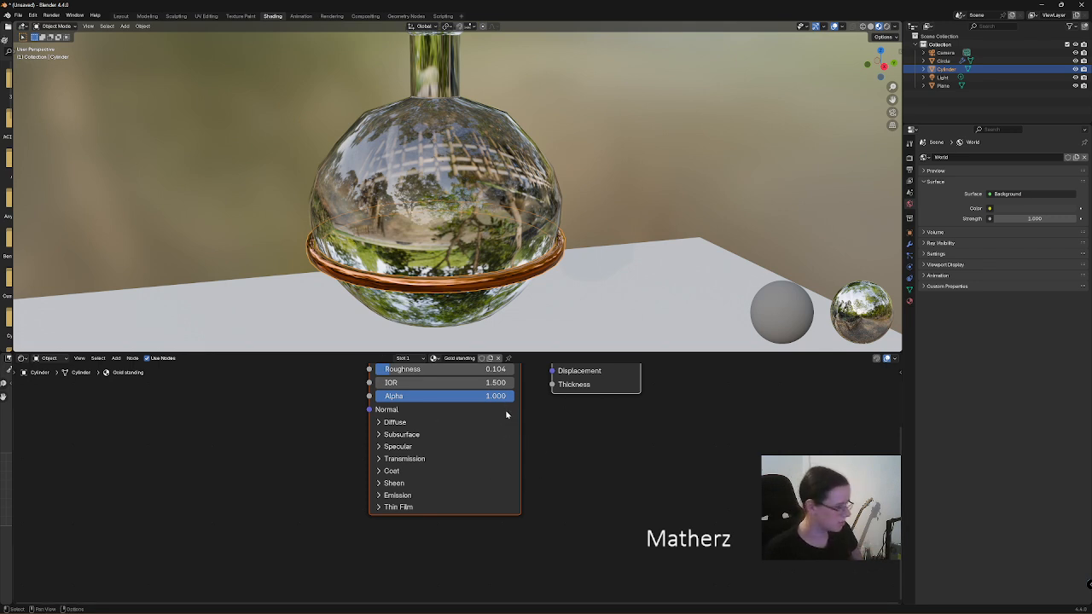
{"action": "middle_click_drag", "start_coordinate": [506, 415], "coordinate": [624, 476]}
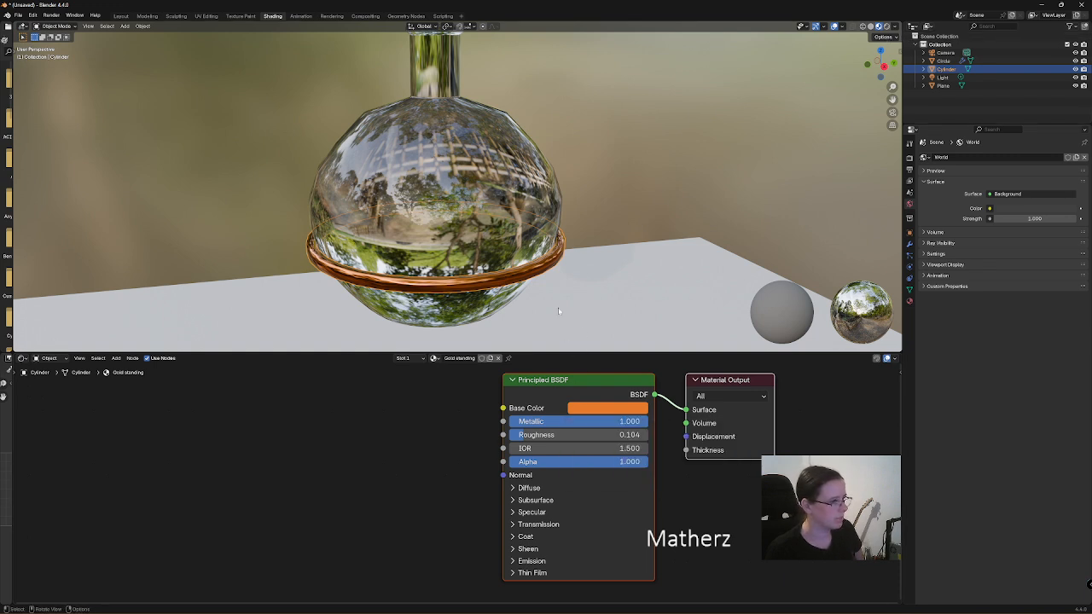
{"action": "scroll", "coordinate": [559, 309], "scroll_direction": "up", "scroll_amount": 1}
{"action": "middle_click_drag", "start_coordinate": [638, 311], "coordinate": [609, 240], "text": "shift"}
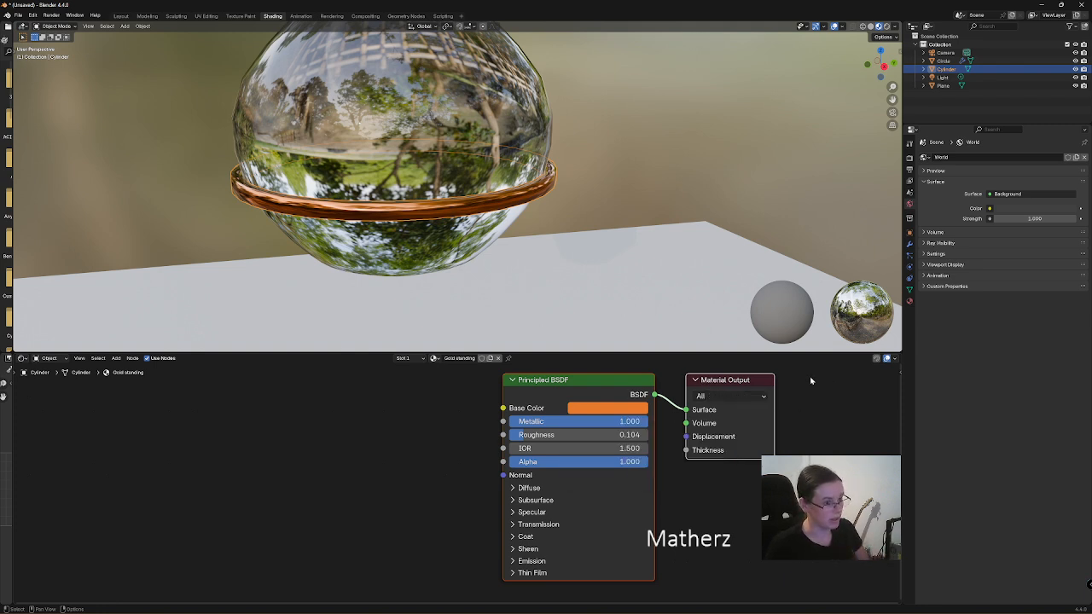
Add a Voronoi Texture node and connect its Color output to the Principled BSDF's Roughness.
{"action": "left_click", "coordinate": [112, 362]}
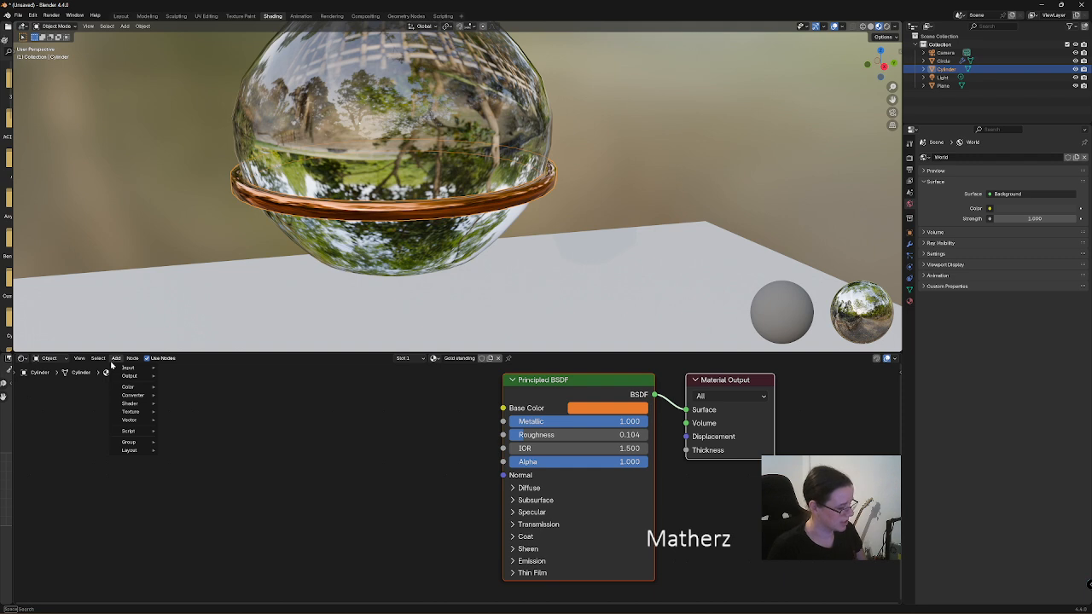
{"action": "type", "text": "vo"}
{"action": "key", "text": "Down"}
{"action": "key", "text": "Down"}
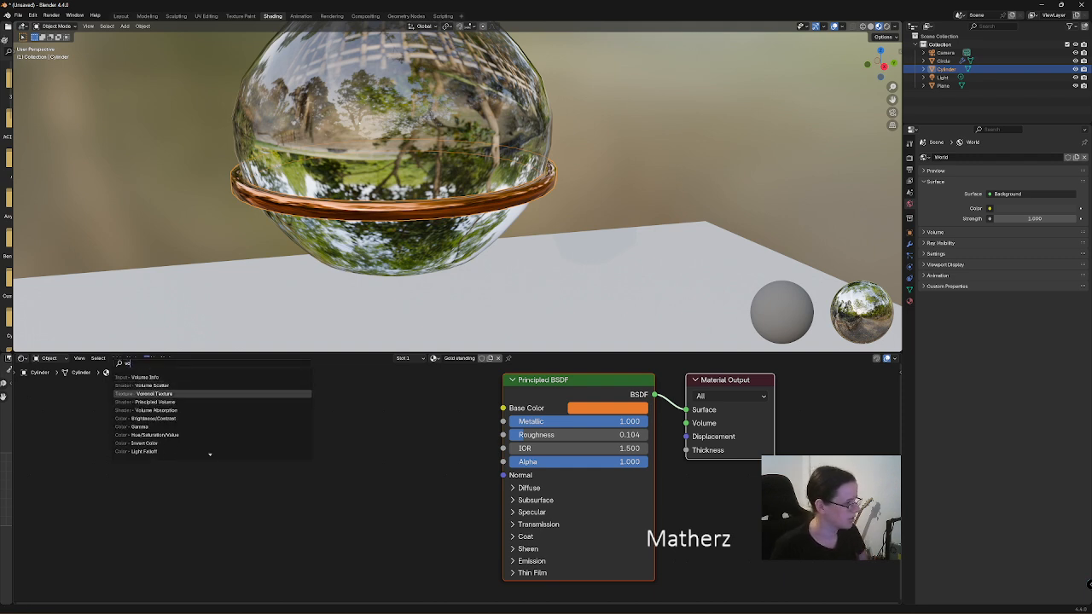
{"action": "key", "text": "Return"}
{"action": "left_click", "coordinate": [307, 386]}
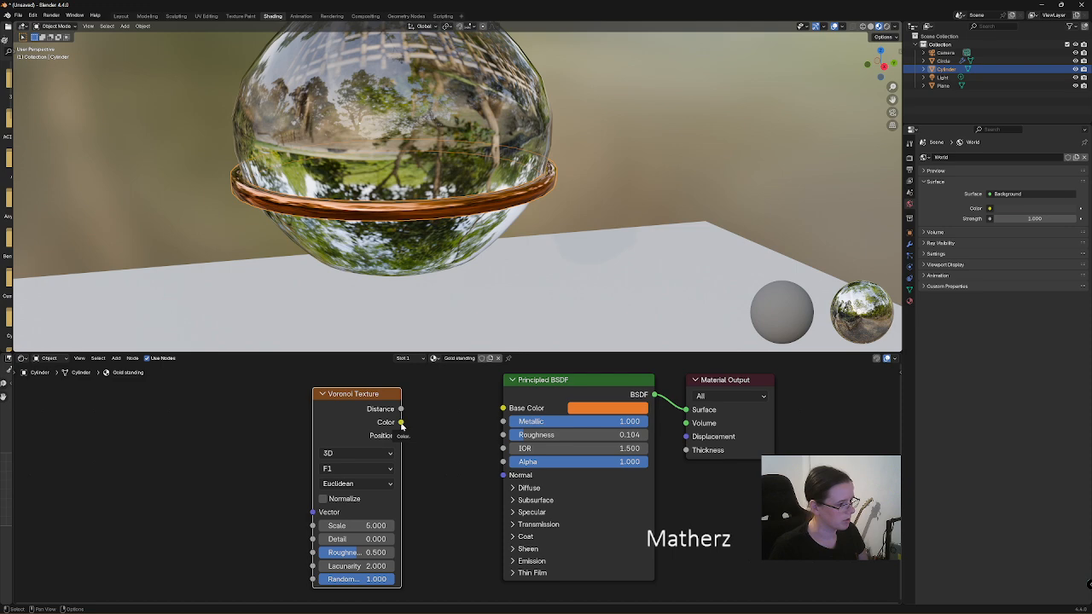
{"action": "left_click_drag", "start_coordinate": [401, 423], "coordinate": [504, 436]}
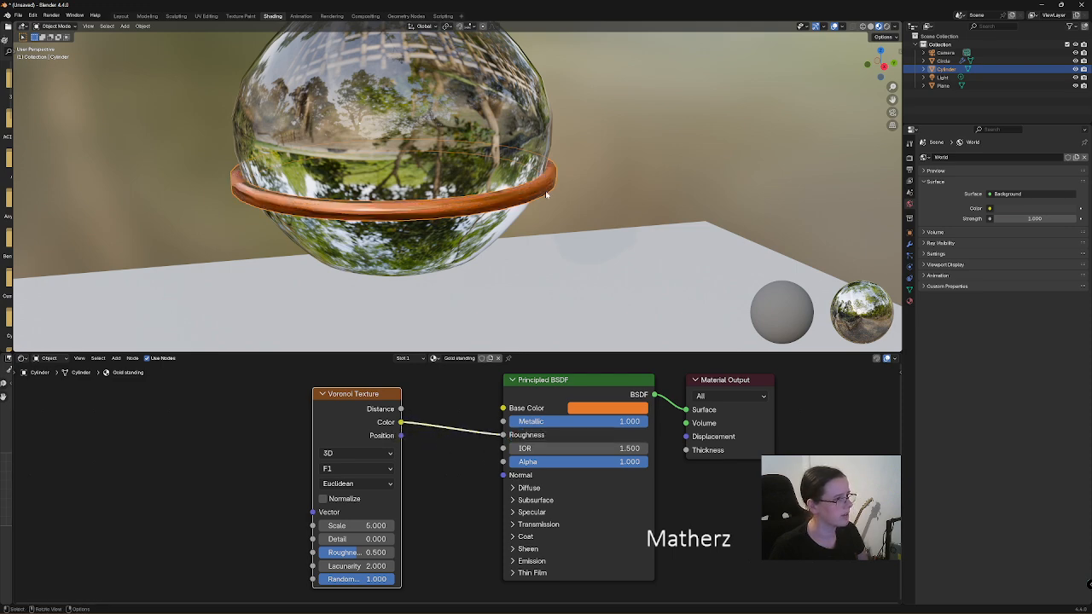
Set the Voronoi Texture's Scale to 3.300 and move the node farther away from the Principled BSDF.
{"action": "scroll", "coordinate": [608, 190], "scroll_direction": "up", "scroll_amount": 4}
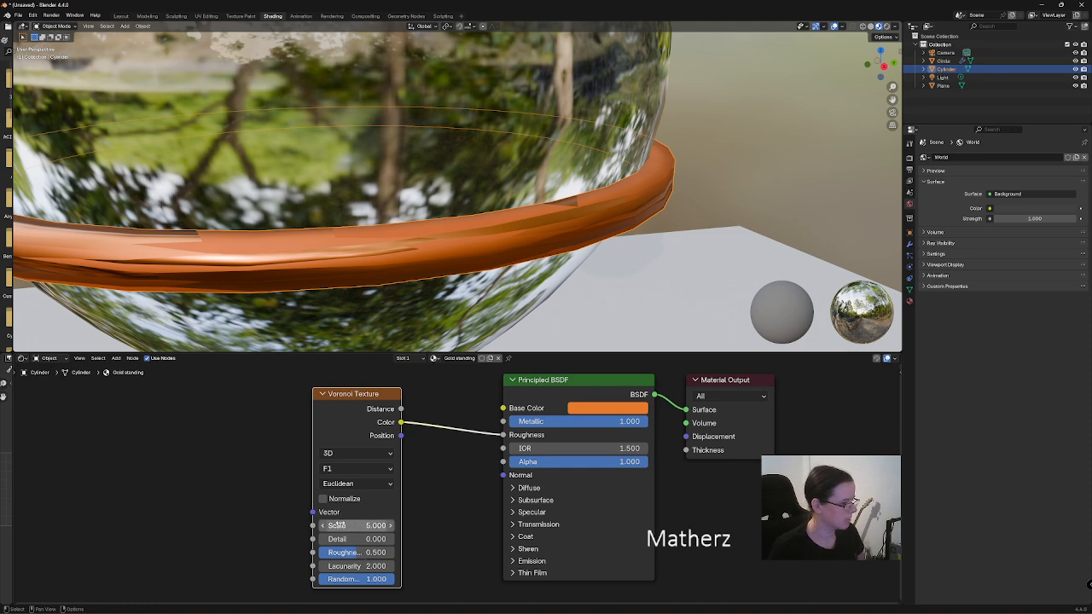
{"action": "mouse_move", "coordinate": [345, 526]}
{"action": "left_mouse_down"}
{"action": "mouse_move", "coordinate": [382, 526]}
{"action": "mouse_move", "coordinate": [333, 525]}
{"action": "left_mouse_up"}
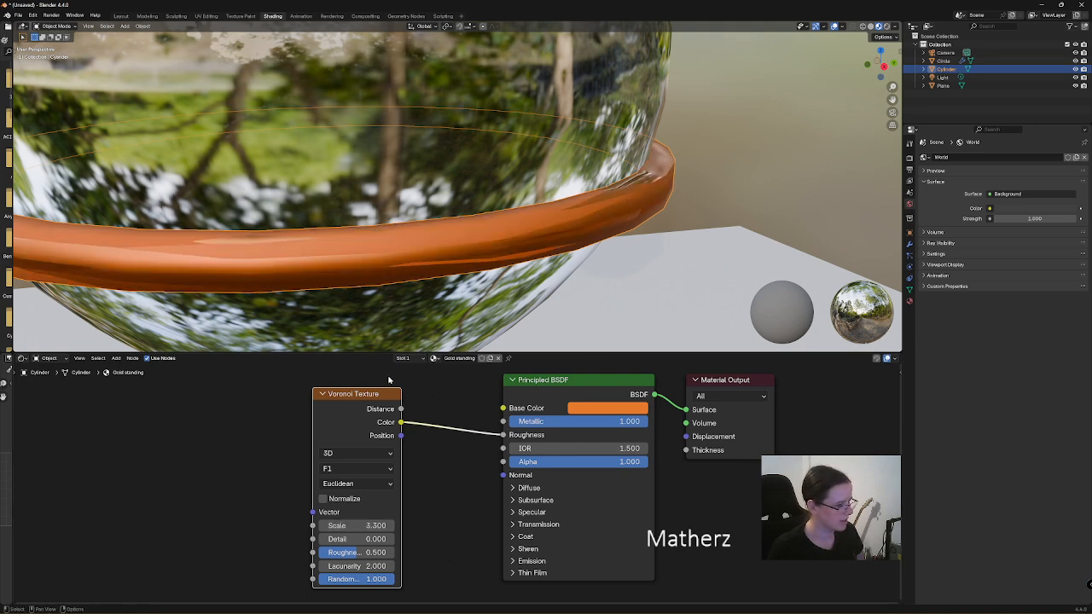
{"action": "left_click_drag", "start_coordinate": [389, 398], "coordinate": [258, 400]}
Try the Voronoi Color output on Base Color, Metallic, Alpha and IOR, then reconnect it to Roughness.
{"action": "left_click_drag", "start_coordinate": [503, 435], "coordinate": [503, 407]}
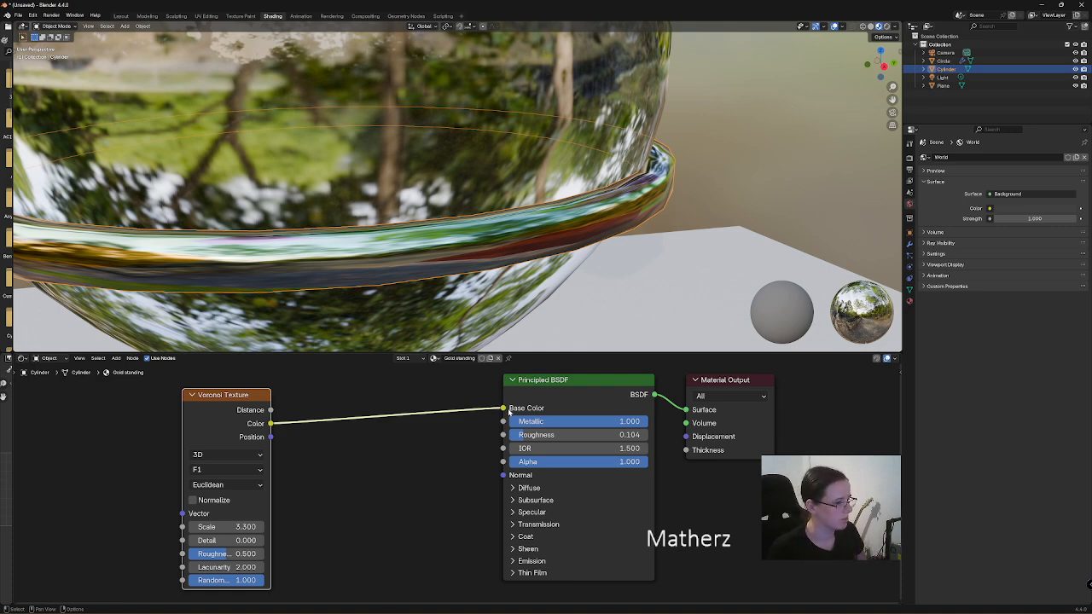
{"action": "mouse_move", "coordinate": [503, 408]}
{"action": "left_mouse_down"}
{"action": "mouse_move", "coordinate": [500, 440]}
{"action": "mouse_move", "coordinate": [503, 421]}
{"action": "left_mouse_up"}
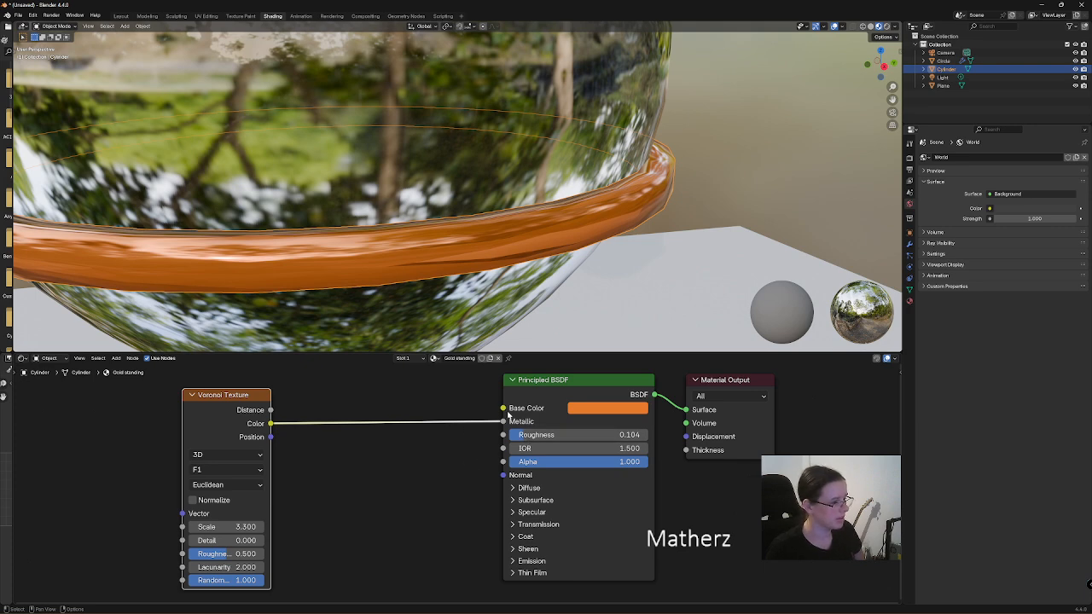
{"action": "left_click_drag", "start_coordinate": [503, 421], "coordinate": [503, 464]}
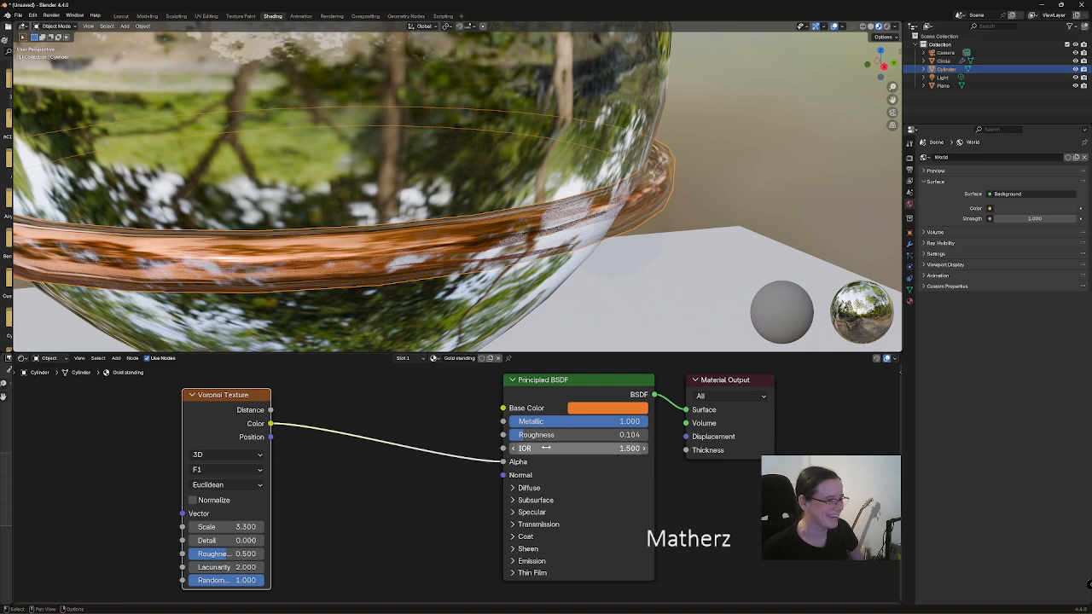
{"action": "left_click_drag", "start_coordinate": [503, 461], "coordinate": [505, 452]}
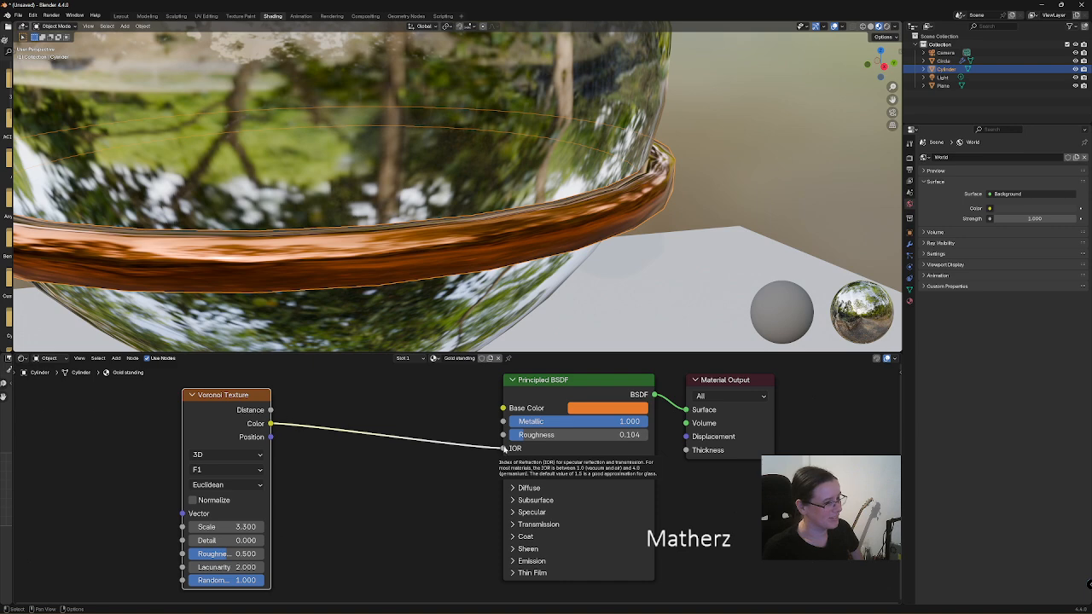
{"action": "left_click_drag", "start_coordinate": [503, 449], "coordinate": [505, 436]}
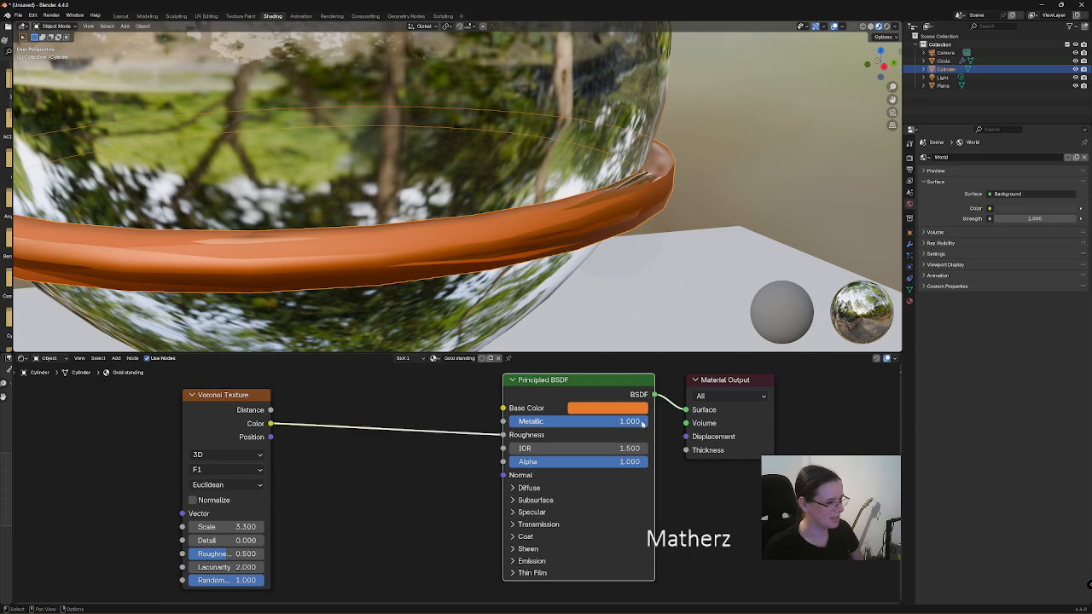
{"action": "mouse_move", "coordinate": [643, 423]}
{"action": "left_mouse_down"}
{"action": "mouse_move", "coordinate": [509, 422]}
{"action": "mouse_move", "coordinate": [649, 423]}
{"action": "left_mouse_up"}
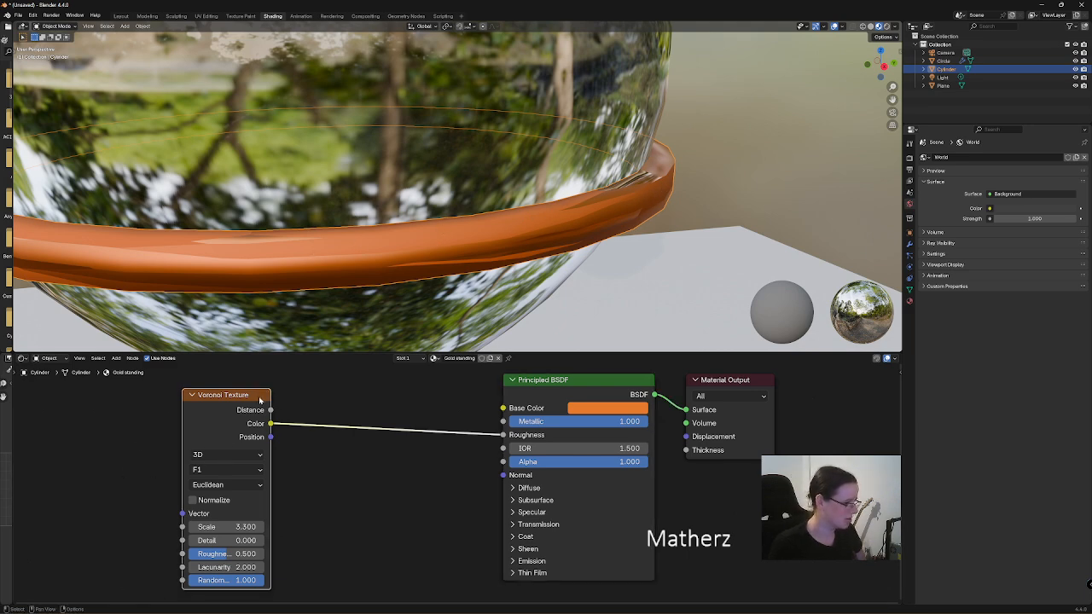
Insert a Bump node between the Voronoi Texture's Color output and the Principled BSDF's Roughness, feeding the color into Height.
{"action": "left_click_drag", "start_coordinate": [257, 390], "coordinate": [117, 394]}
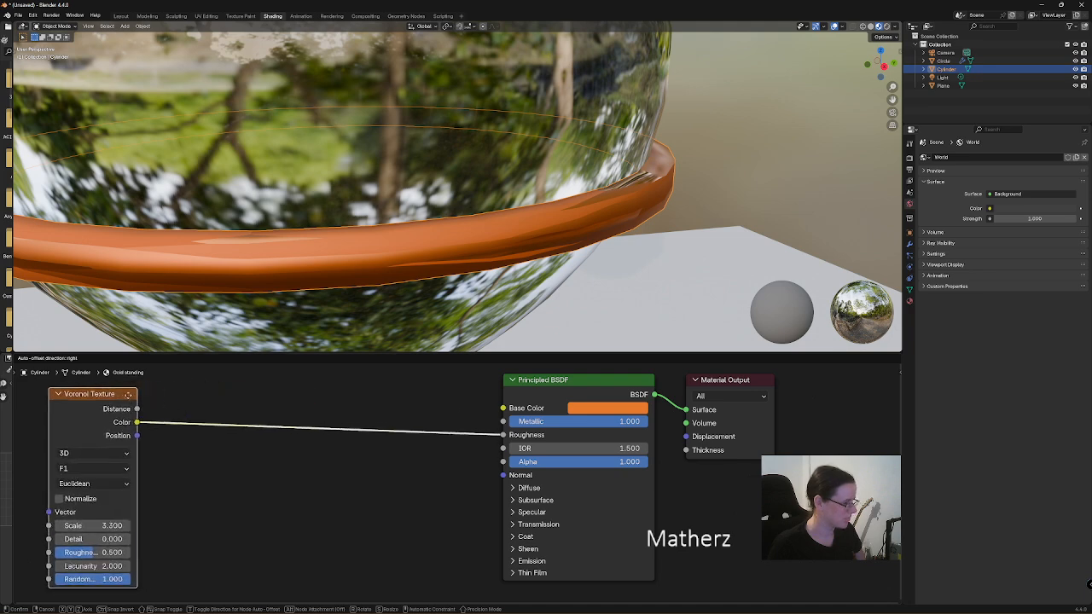
{"action": "left_click", "coordinate": [116, 358]}
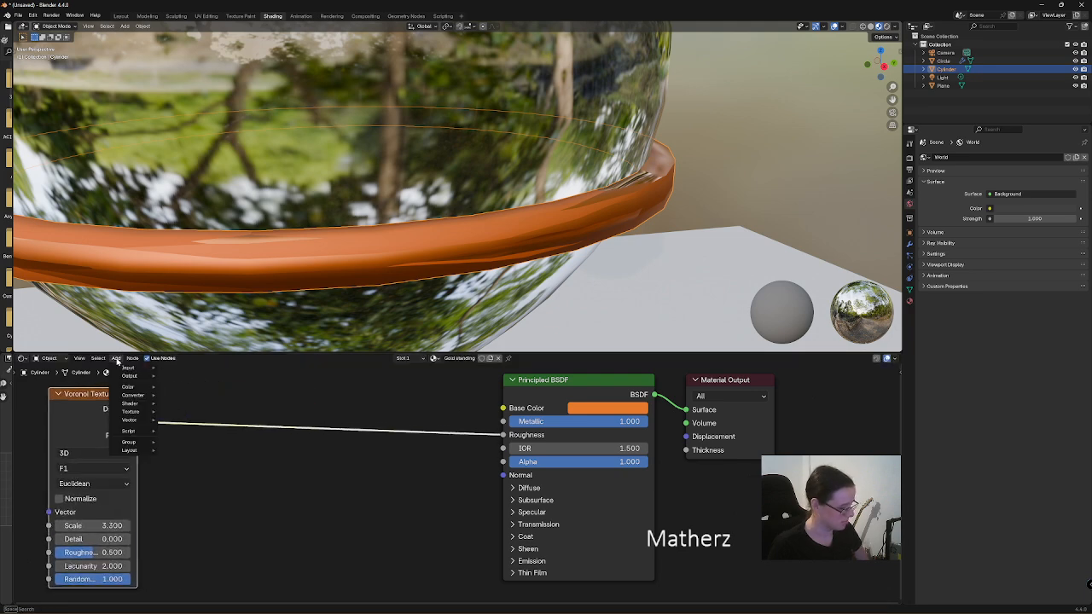
{"action": "type", "text": "bump"}
{"action": "key", "text": "Return"}
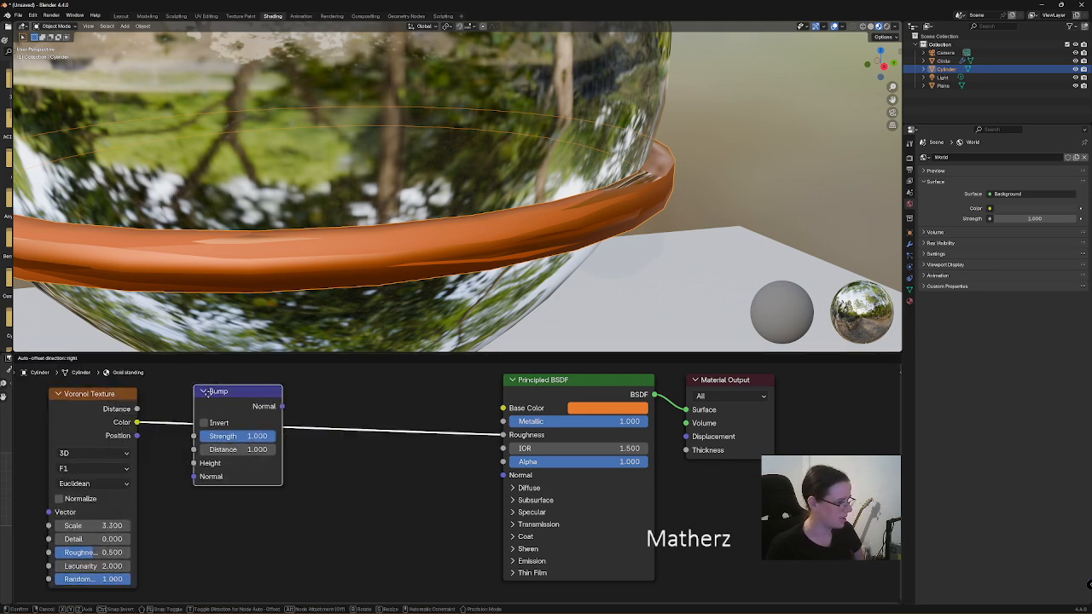
{"action": "left_click", "coordinate": [189, 407]}
{"action": "left_click_drag", "start_coordinate": [187, 493], "coordinate": [188, 479]}
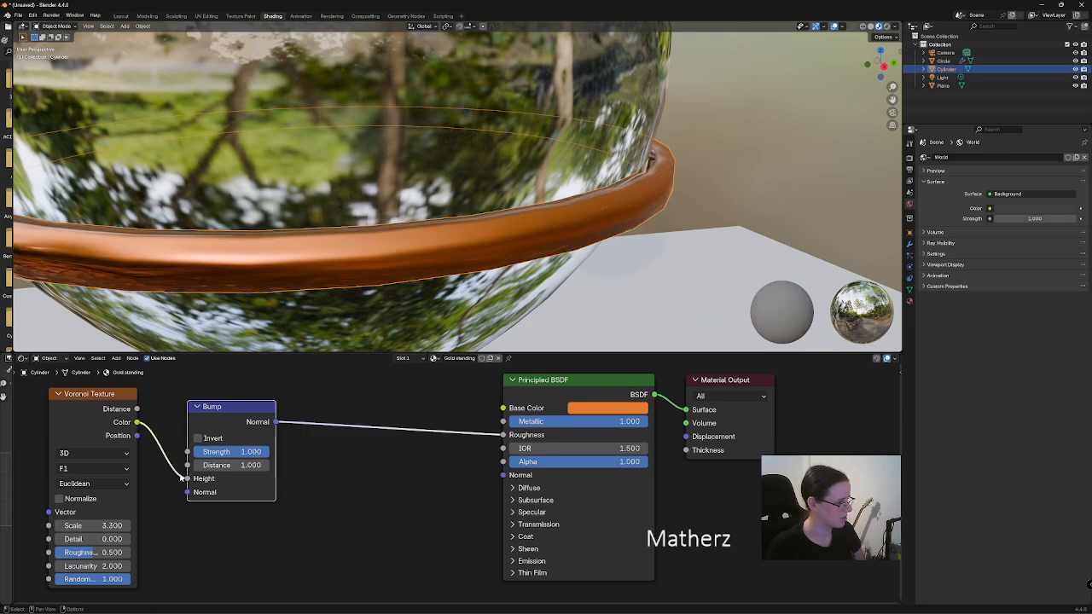
Examine the ring's bumped metal from several angles and compare its material nodes with those of the glass bottle.
{"action": "middle_click_drag", "start_coordinate": [358, 256], "coordinate": [350, 195]}
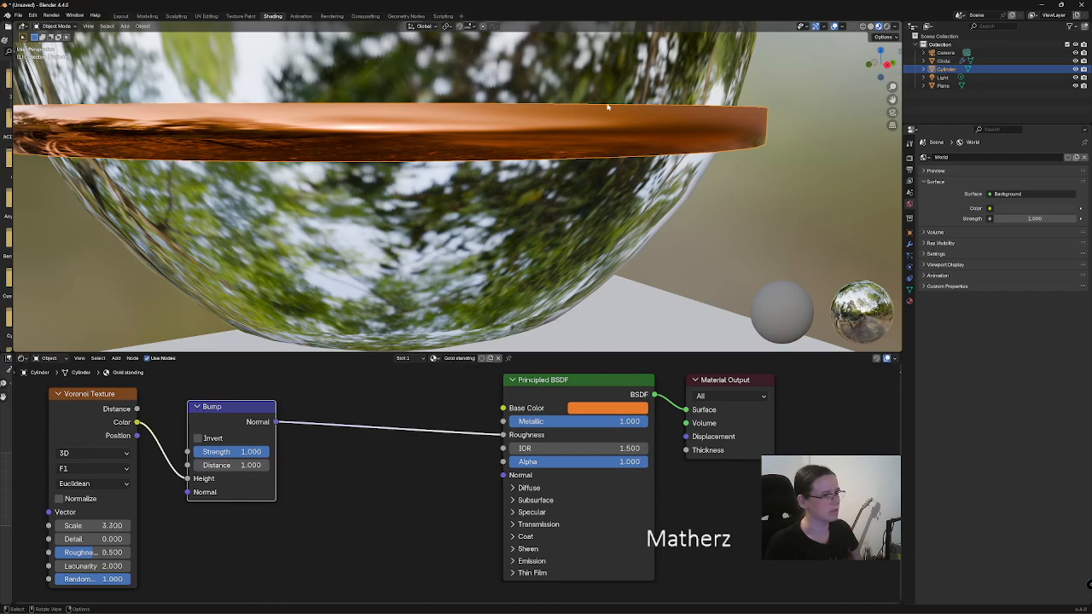
{"action": "middle_click_drag", "start_coordinate": [607, 107], "coordinate": [693, 134]}
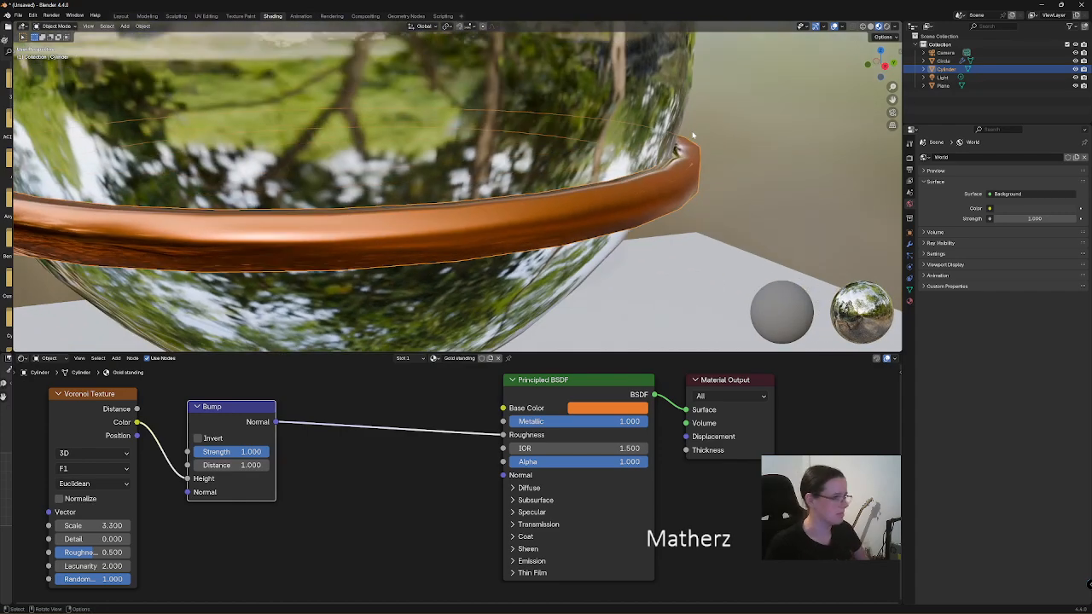
{"action": "scroll", "coordinate": [457, 76], "scroll_direction": "down", "scroll_amount": 5}
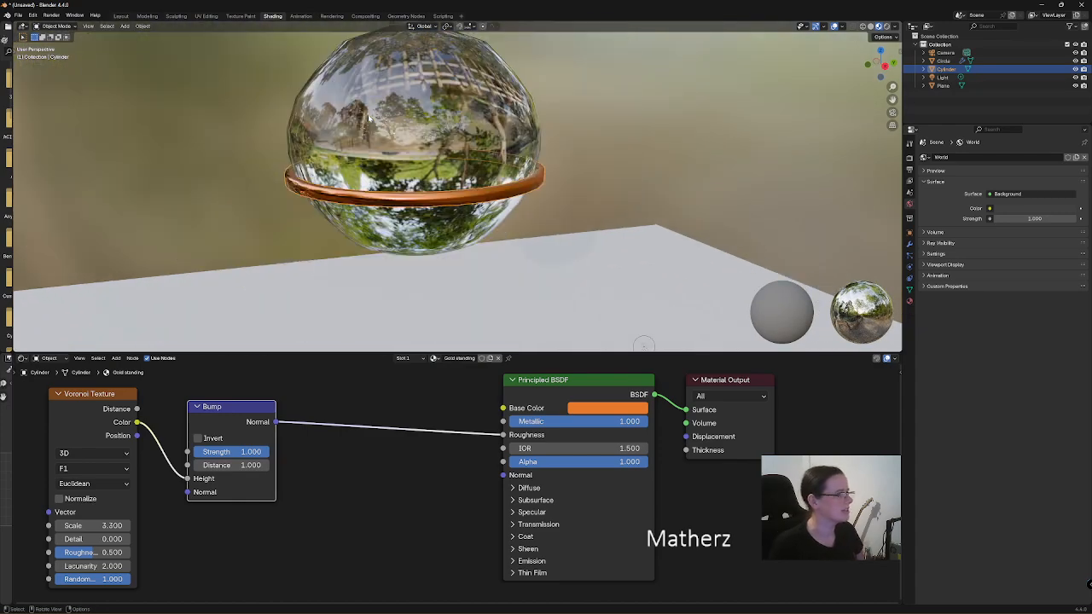
{"action": "left_click", "coordinate": [456, 78]}
{"action": "middle_click_drag", "start_coordinate": [456, 77], "coordinate": [531, 270]}
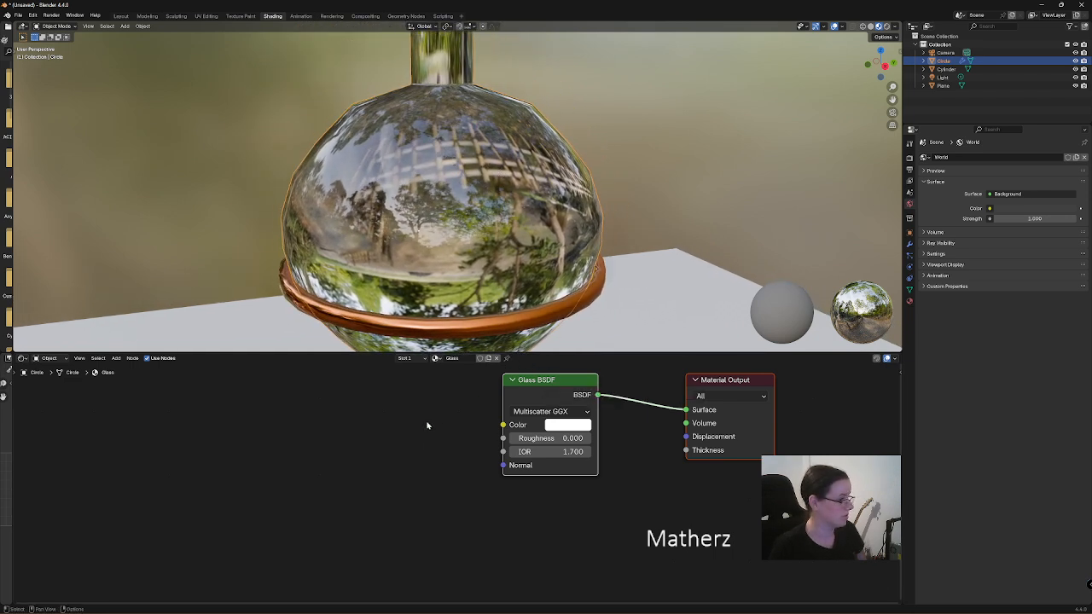
{"action": "left_click", "coordinate": [538, 320]}
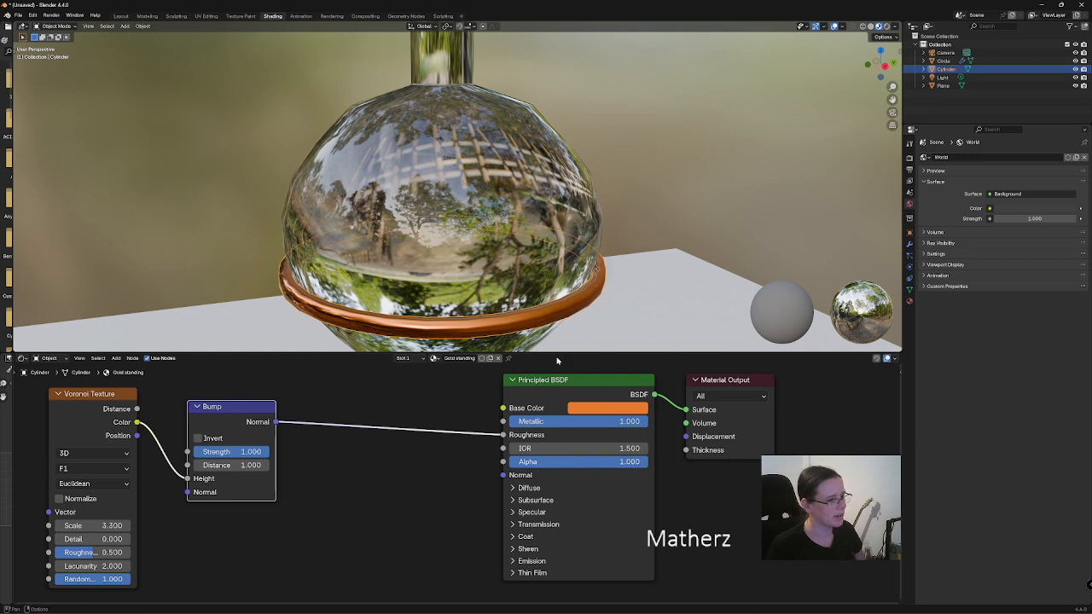
{"action": "left_click", "coordinate": [522, 184]}
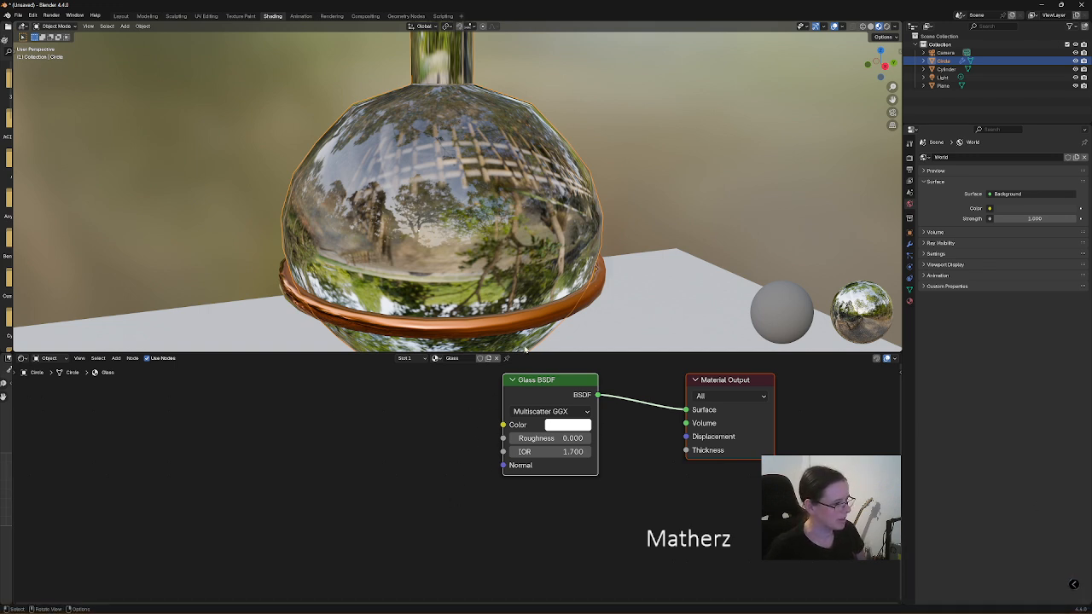
{"action": "left_click", "coordinate": [563, 312]}
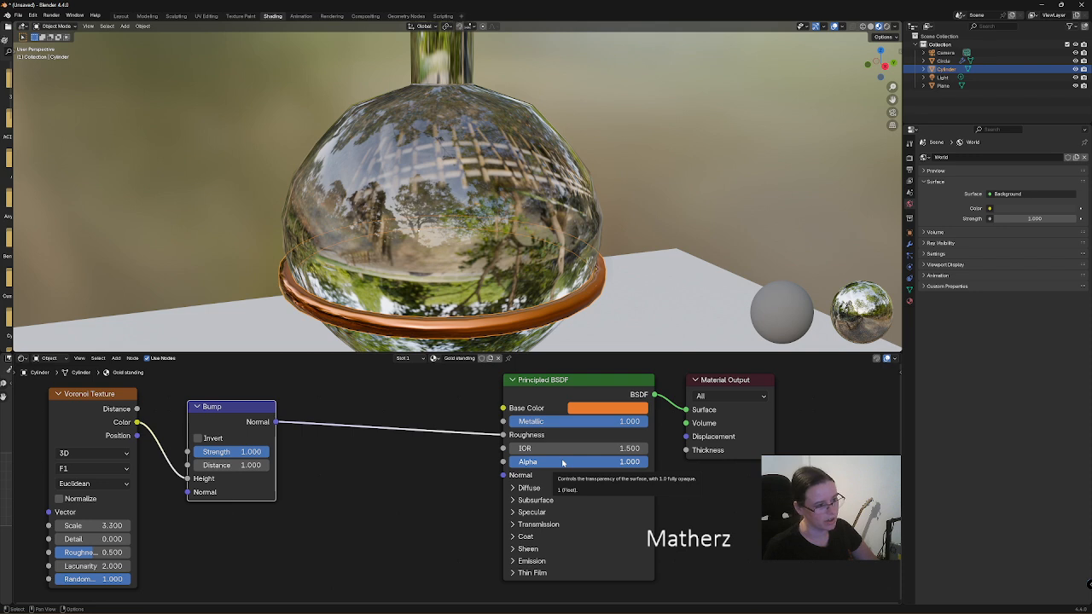
Add a Voronoi Texture node to the bottle's Glass material and connect its Color output to the Glass BSDF's Color.
{"action": "left_click", "coordinate": [543, 294]}
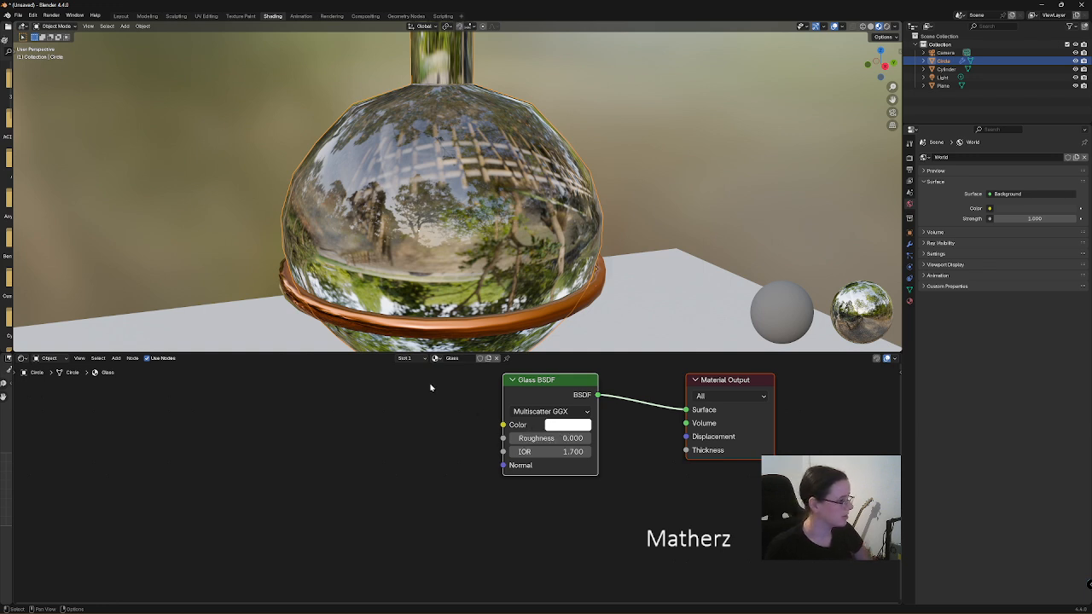
{"action": "left_click", "coordinate": [115, 355]}
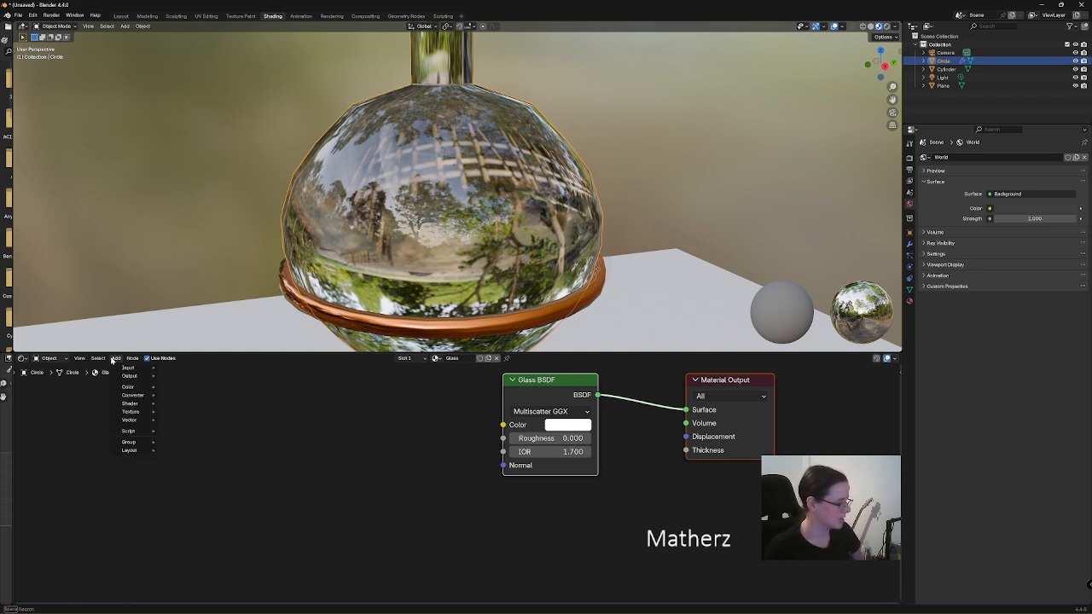
{"action": "type", "text": "vor"}
{"action": "key", "text": "Down"}
{"action": "key", "text": "Down"}
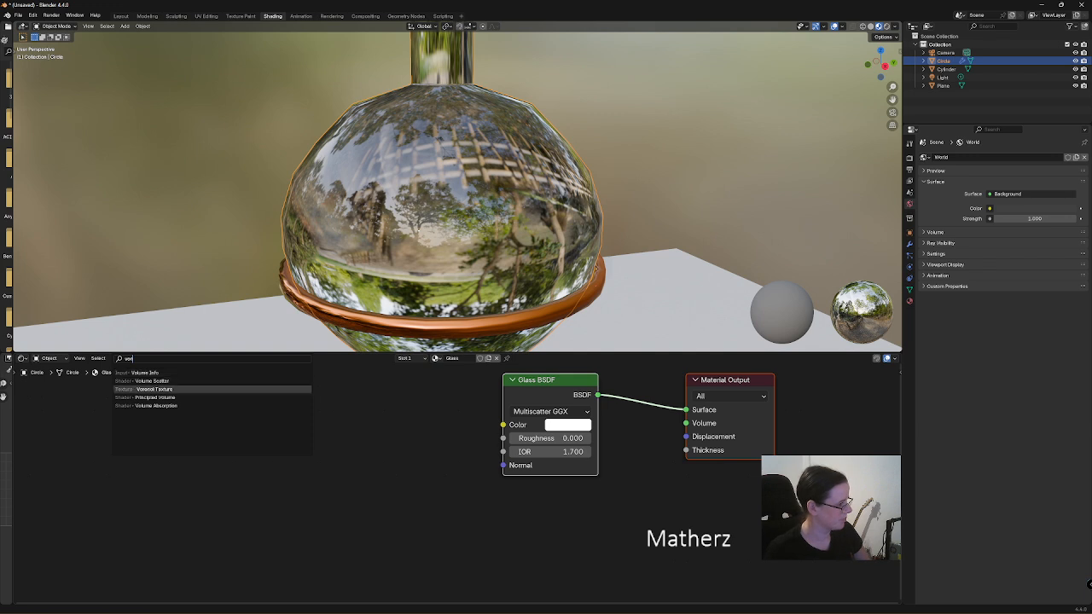
{"action": "key", "text": "Up"}
{"action": "key", "text": "Up"}
{"action": "key", "text": "Down"}
{"action": "key", "text": "Down"}
{"action": "key", "text": "Return"}
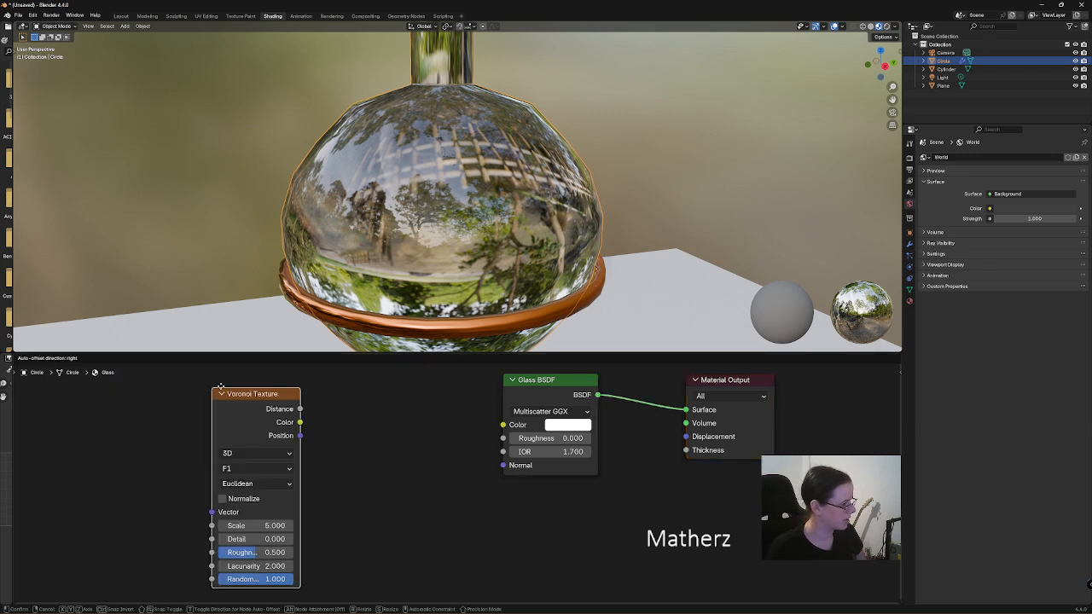
{"action": "left_click", "coordinate": [447, 418]}
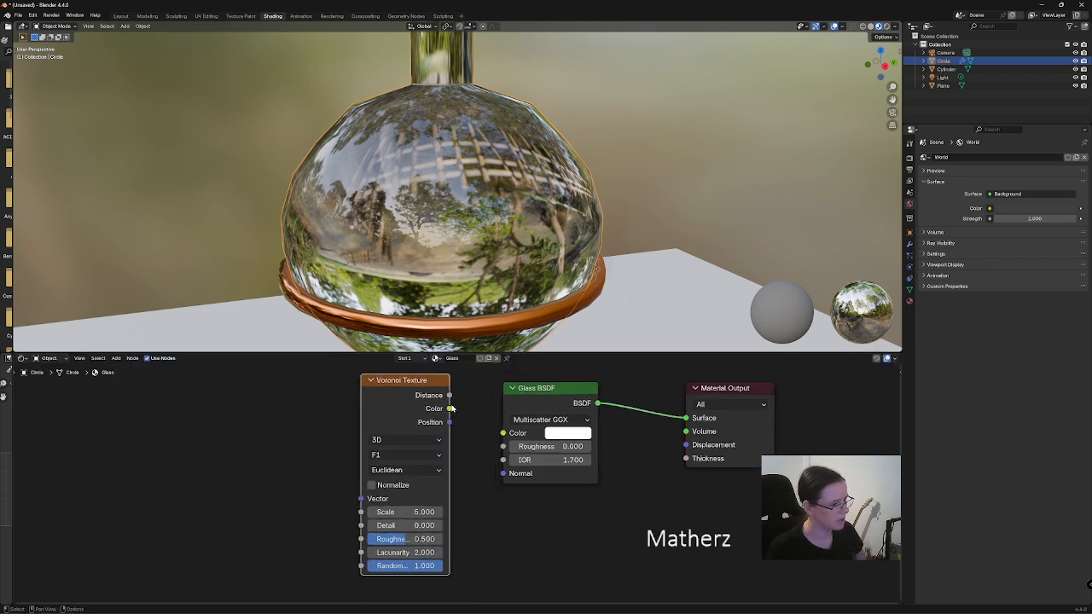
{"action": "left_click_drag", "start_coordinate": [449, 408], "coordinate": [505, 433]}
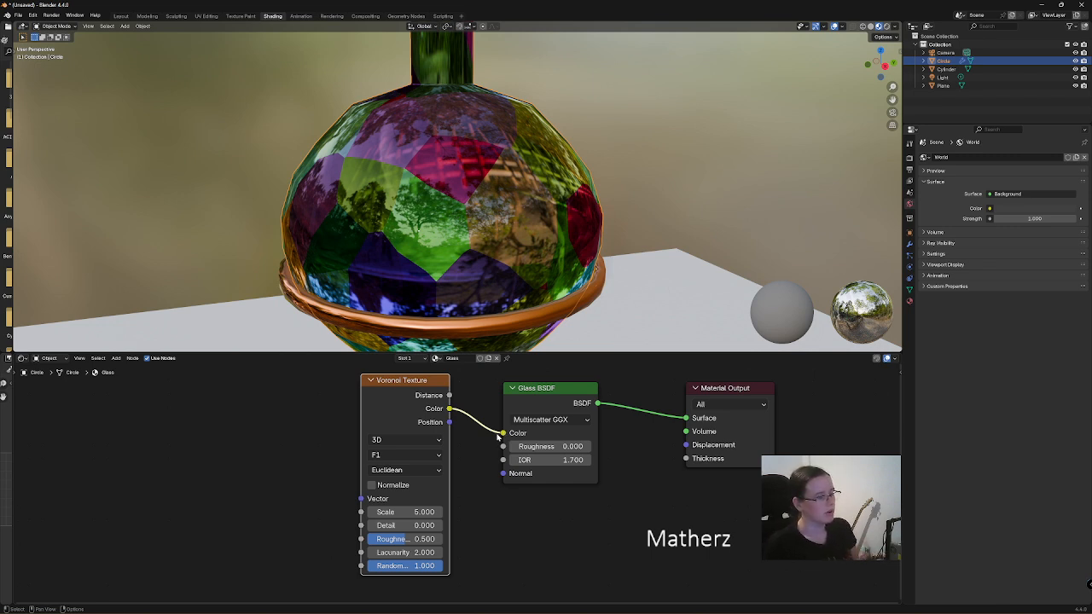
Insert a Color Ramp between the Voronoi Texture and the Glass BSDF's Color, and show the viewport in Rendered shading.
{"action": "left_click_drag", "start_coordinate": [443, 381], "coordinate": [230, 401]}
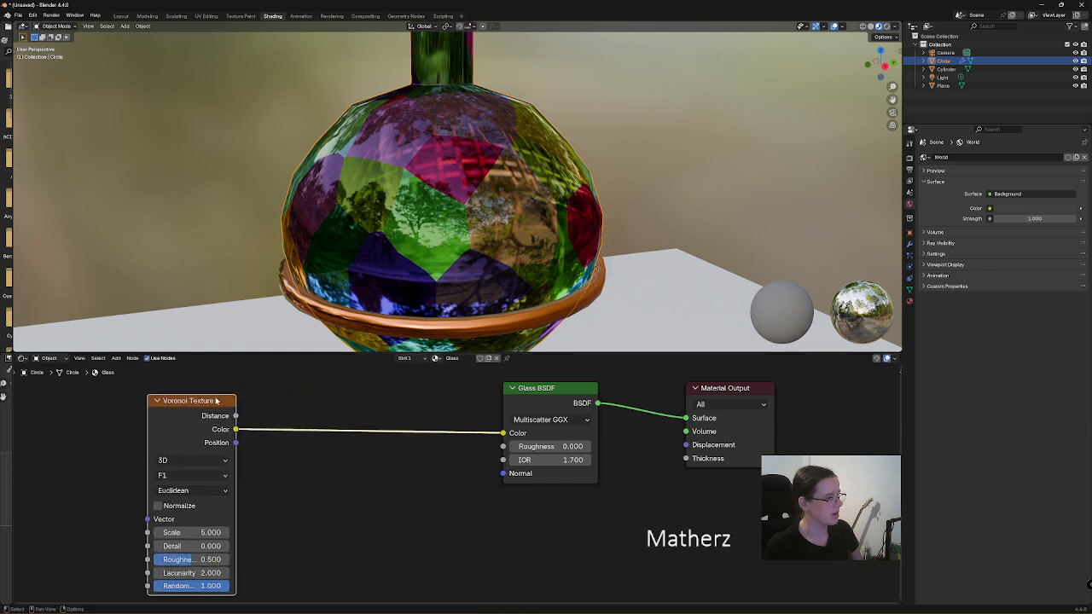
{"action": "left_click", "coordinate": [117, 358]}
{"action": "type", "text": "co"}
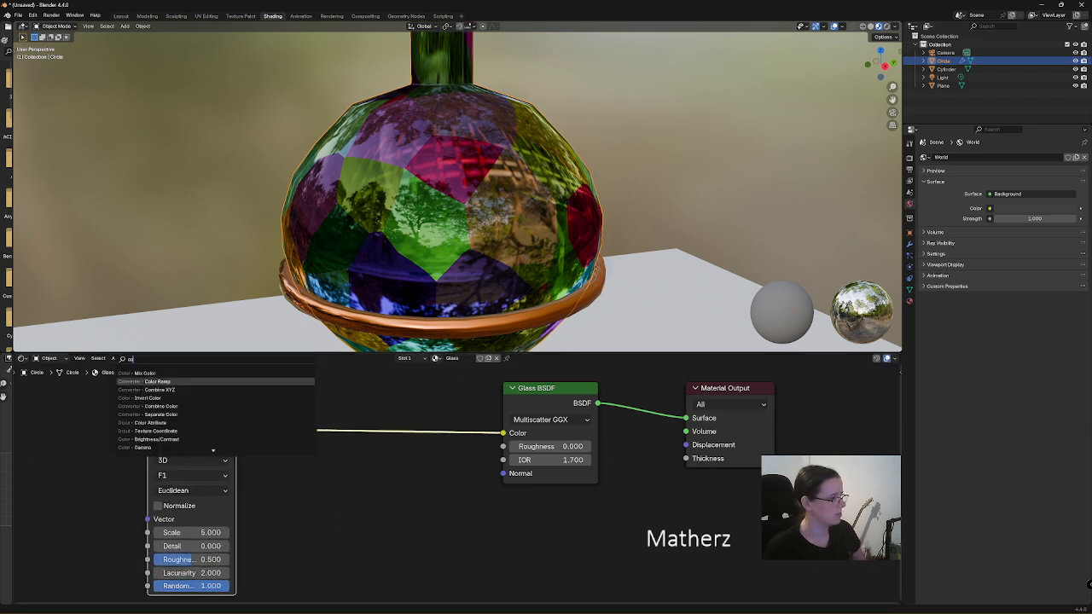
{"action": "left_click", "coordinate": [180, 381]}
{"action": "left_click", "coordinate": [323, 398]}
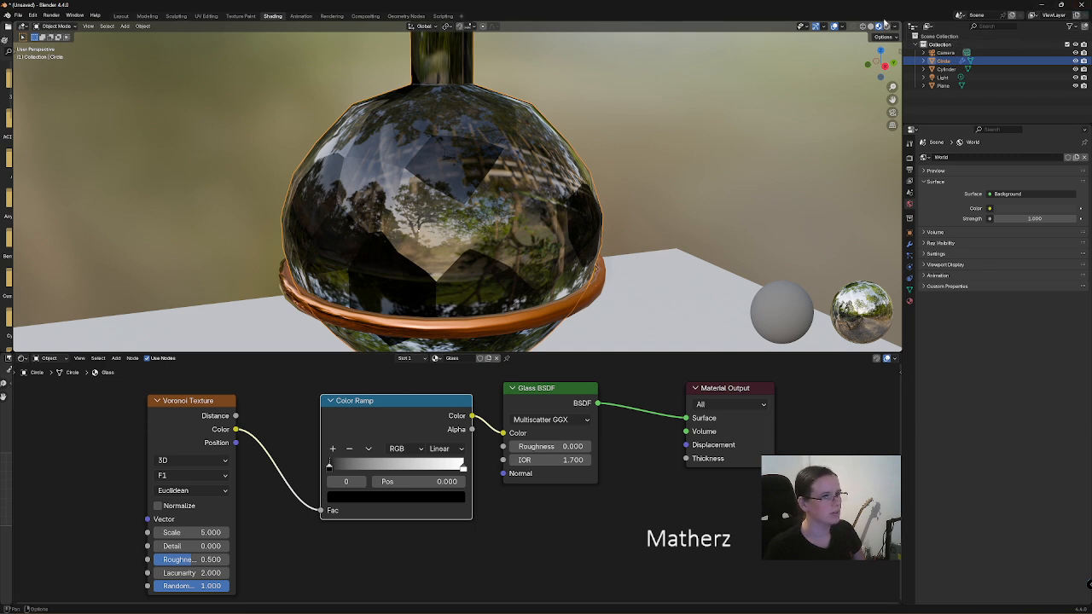
{"action": "left_click", "coordinate": [887, 27]}
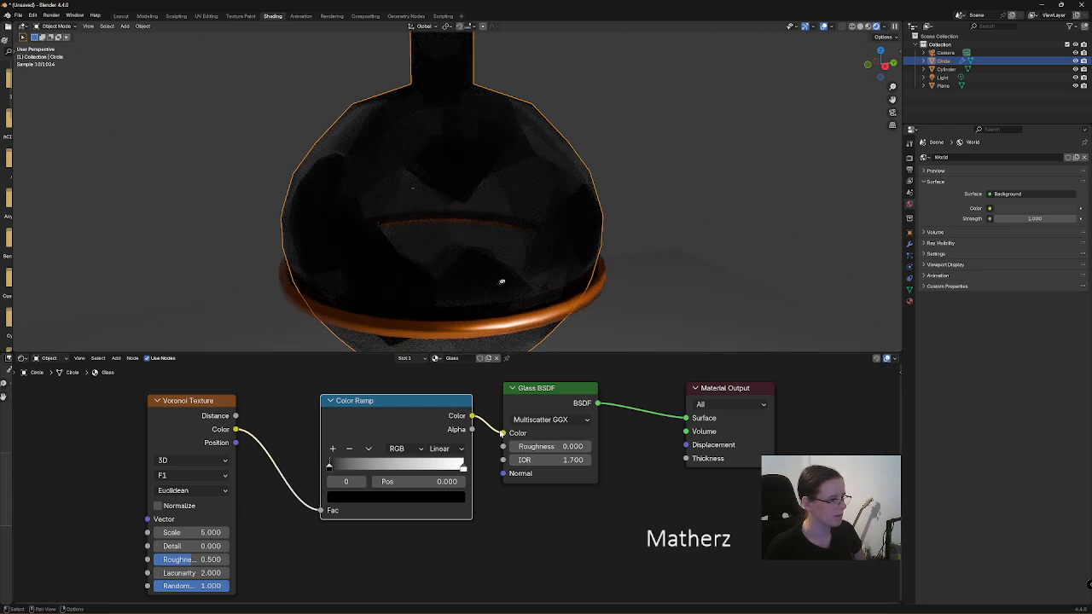
Try the Color Ramp output on the Glass BSDF's Roughness and IOR, then reconnect it to Color.
{"action": "left_click_drag", "start_coordinate": [502, 433], "coordinate": [503, 446]}
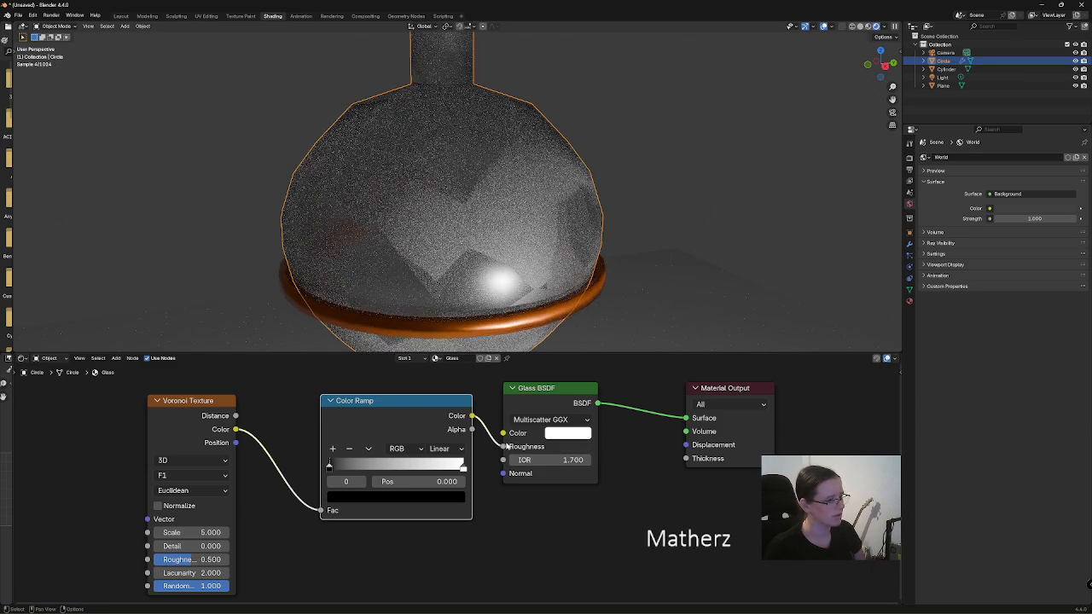
{"action": "left_click_drag", "start_coordinate": [505, 447], "coordinate": [505, 461]}
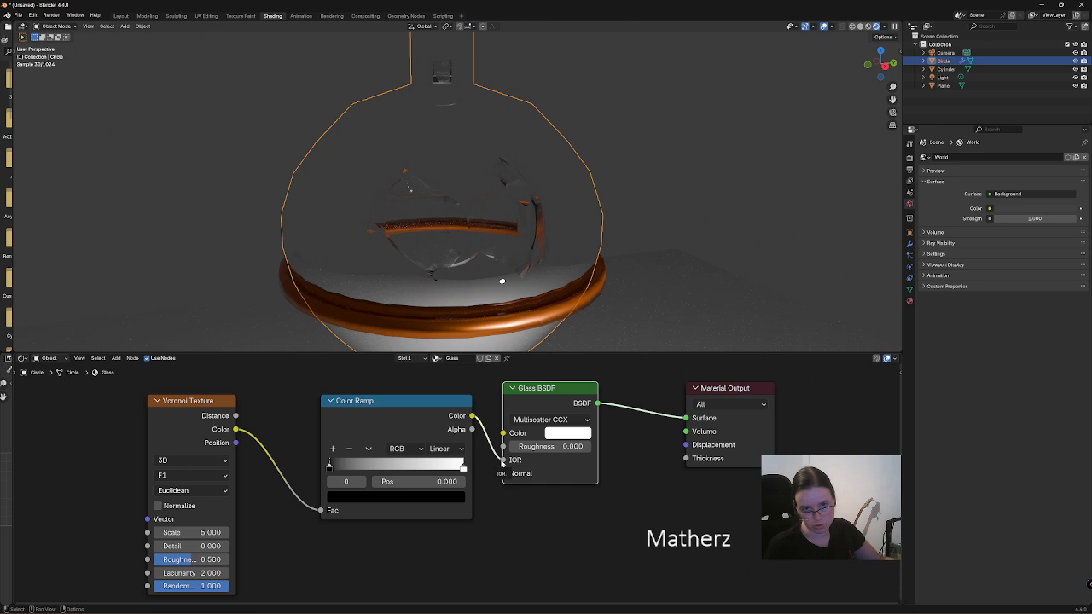
{"action": "left_click_drag", "start_coordinate": [502, 462], "coordinate": [503, 433]}
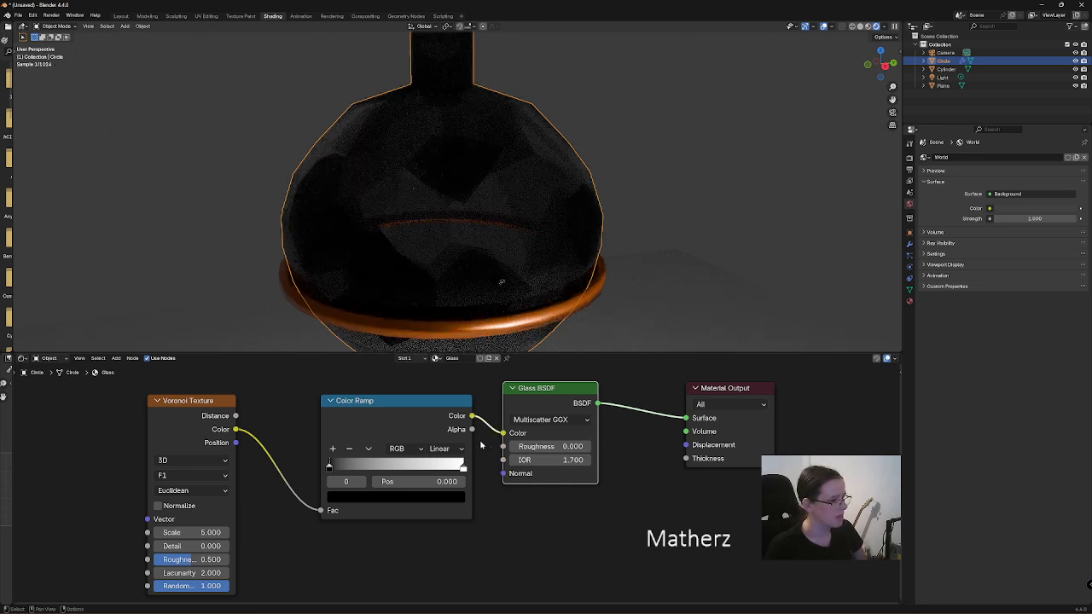
Set the Voronoi Texture's Scale to 265.900 and the Color Ramp's white stop to position 0.103.
{"action": "left_click_drag", "start_coordinate": [467, 475], "coordinate": [325, 462]}
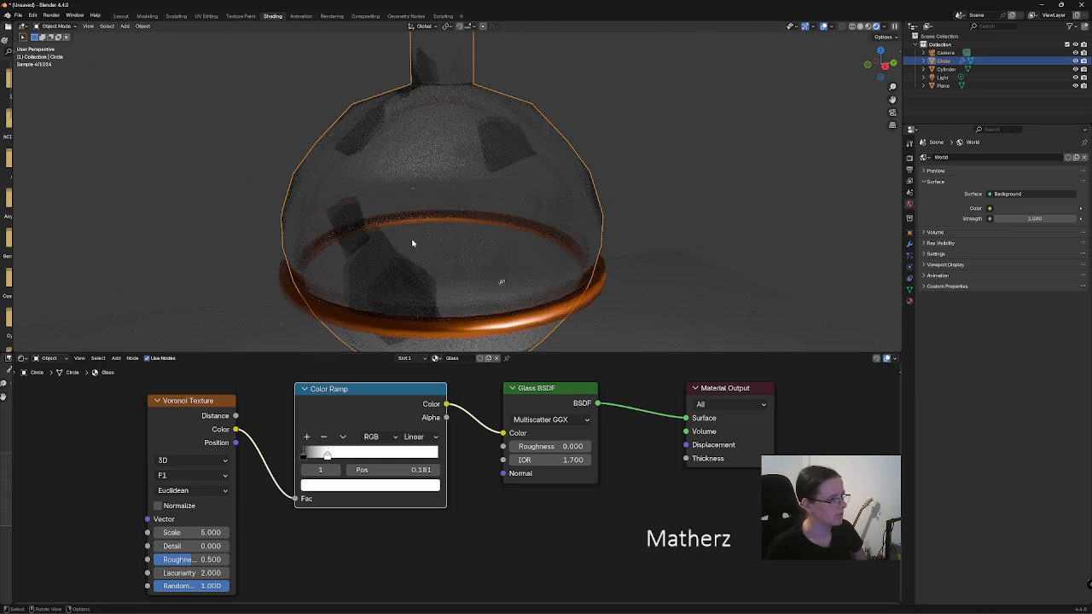
{"action": "left_click_drag", "start_coordinate": [190, 532], "coordinate": [393, 532]}
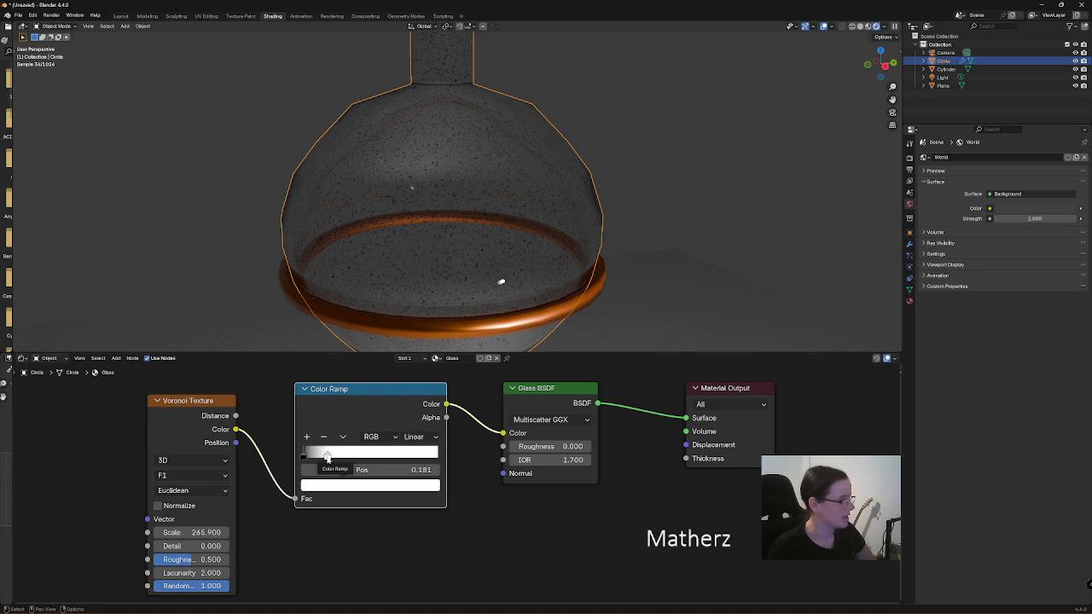
{"action": "left_click_drag", "start_coordinate": [327, 458], "coordinate": [317, 459]}
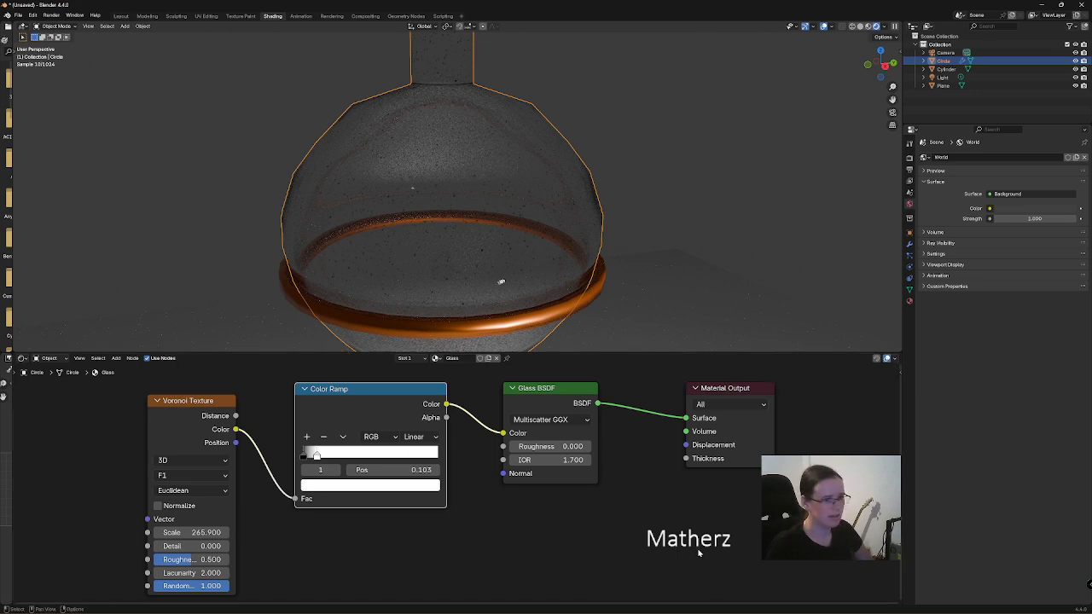
Return to the Layout workspace, deselect the bottle, turn off X-ray and frame the whole bottle above the floor.
{"action": "left_click", "coordinate": [909, 158]}
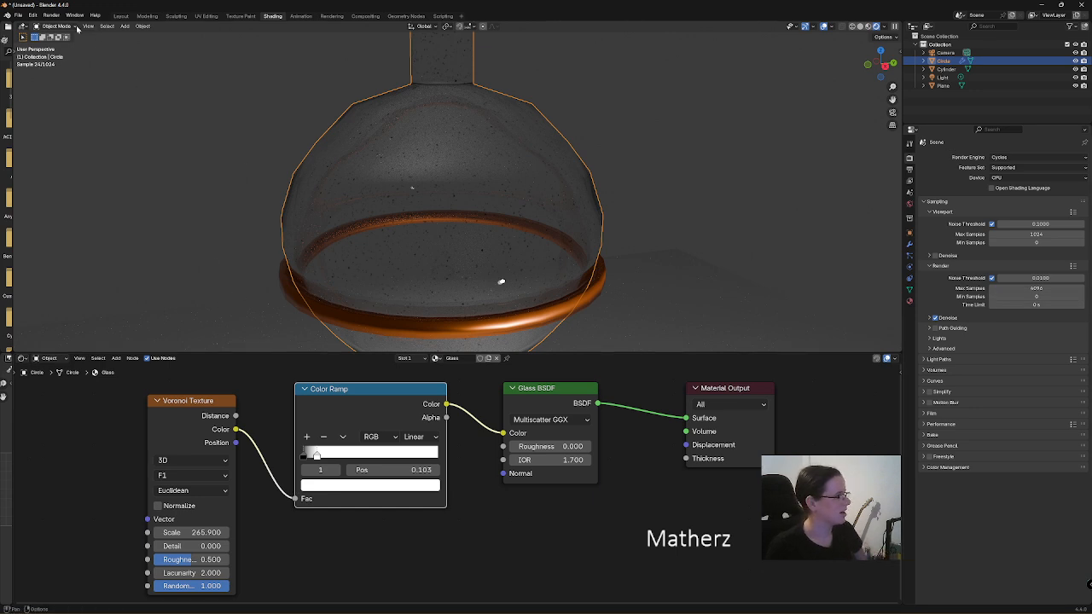
{"action": "left_click", "coordinate": [120, 15]}
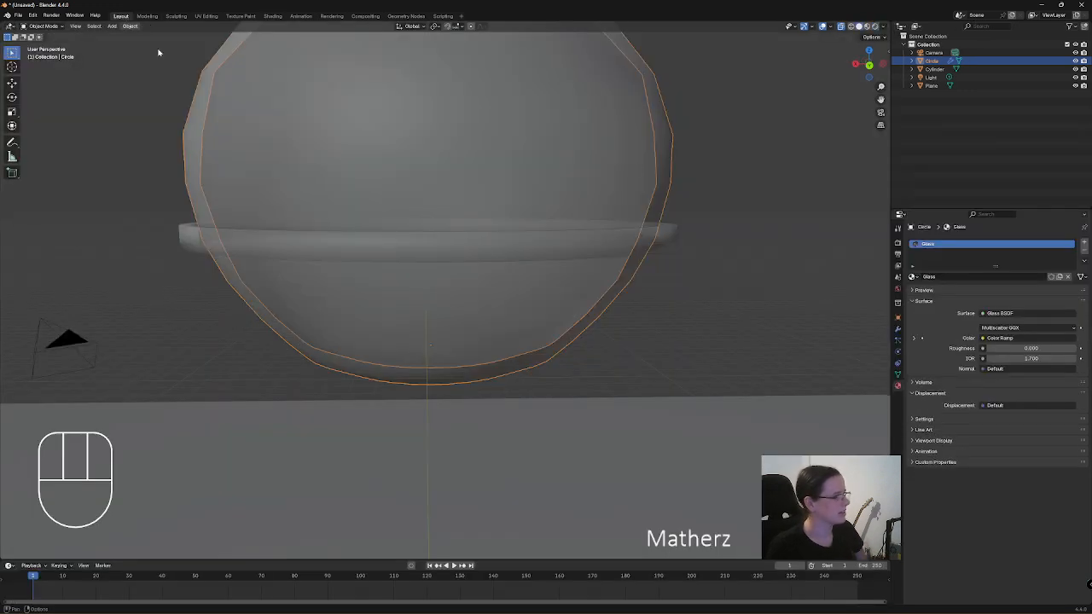
{"action": "scroll", "coordinate": [577, 282], "scroll_direction": "down", "scroll_amount": 5}
{"action": "scroll", "coordinate": [538, 316], "scroll_direction": "up", "scroll_amount": 5}
{"action": "left_click", "coordinate": [626, 307]}
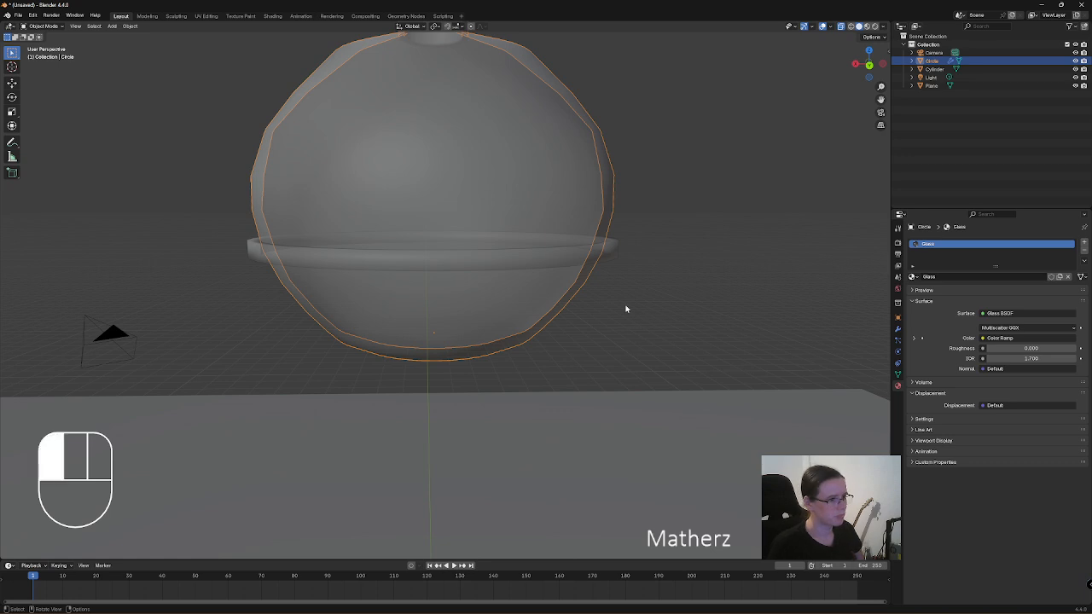
{"action": "scroll", "coordinate": [498, 297], "scroll_direction": "down", "scroll_amount": 6}
{"action": "scroll", "coordinate": [497, 297], "scroll_direction": "up", "scroll_amount": 2}
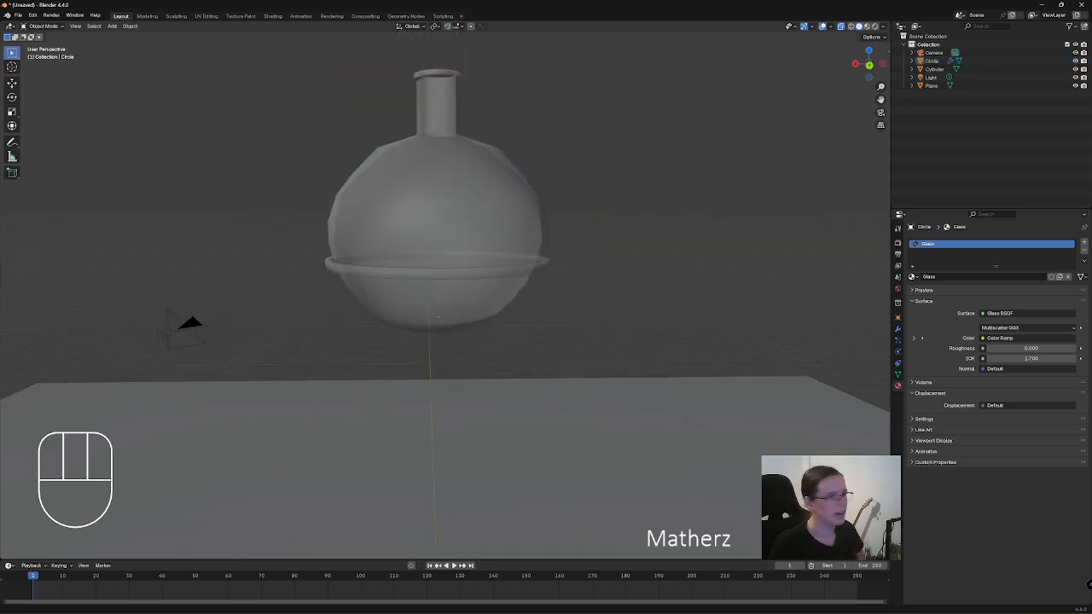
{"action": "left_click", "coordinate": [840, 26]}
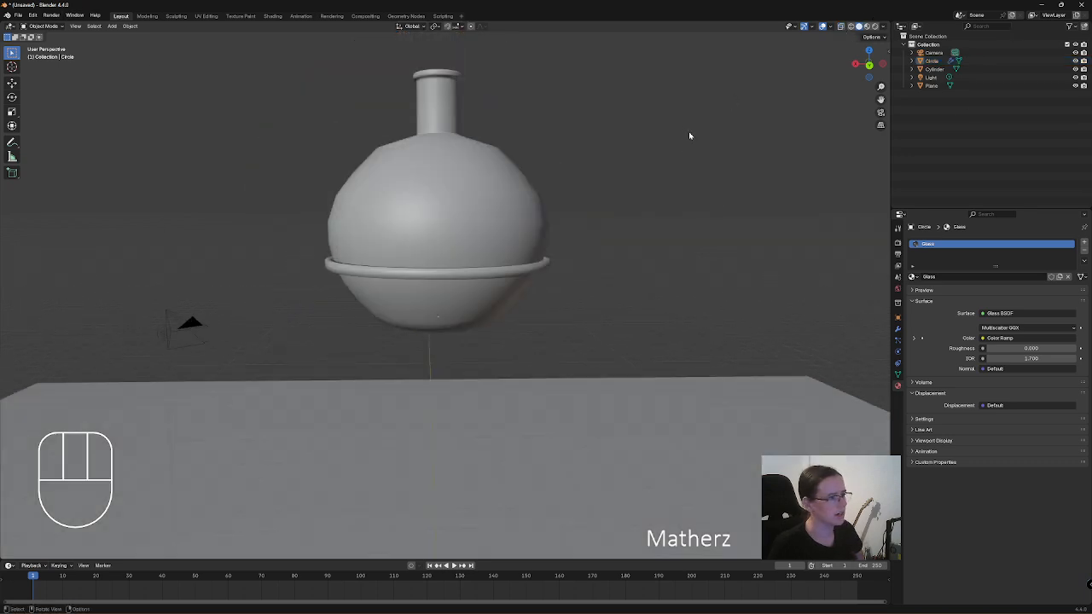
{"action": "middle_click_drag", "start_coordinate": [797, 106], "coordinate": [596, 257]}
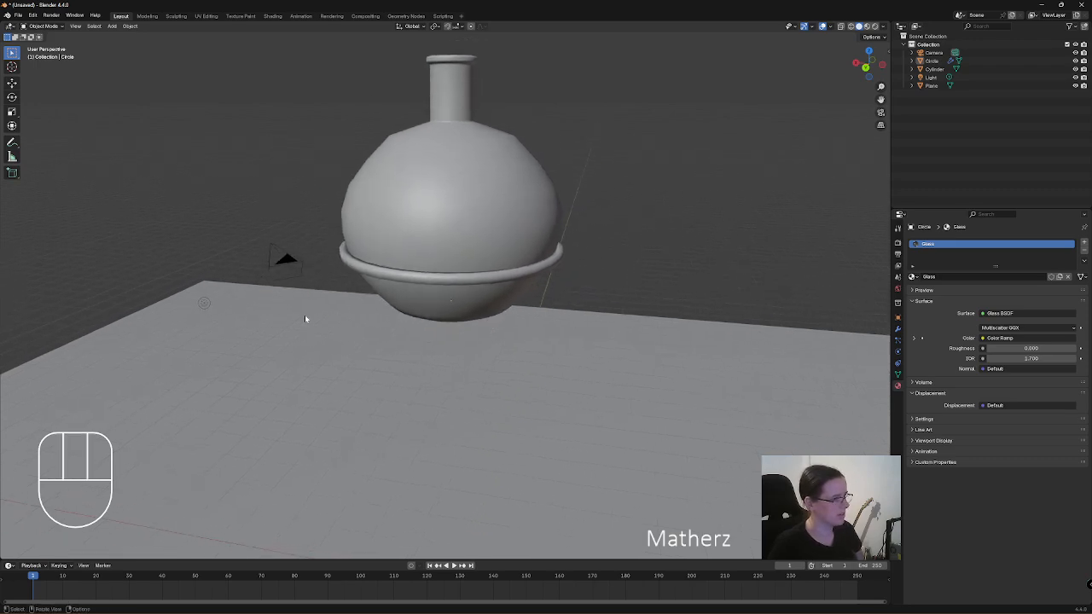
Add a mesh cylinder at the world origin as the base shape for the bottle's stand.
{"action": "left_click", "coordinate": [112, 25]}
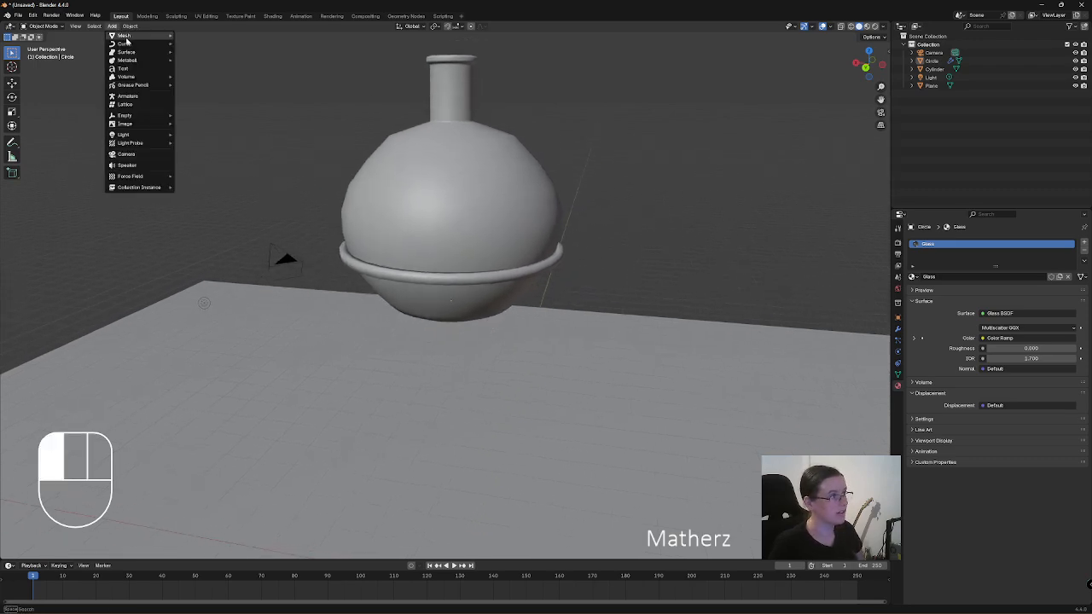
{"action": "mouse_move", "coordinate": [128, 41]}
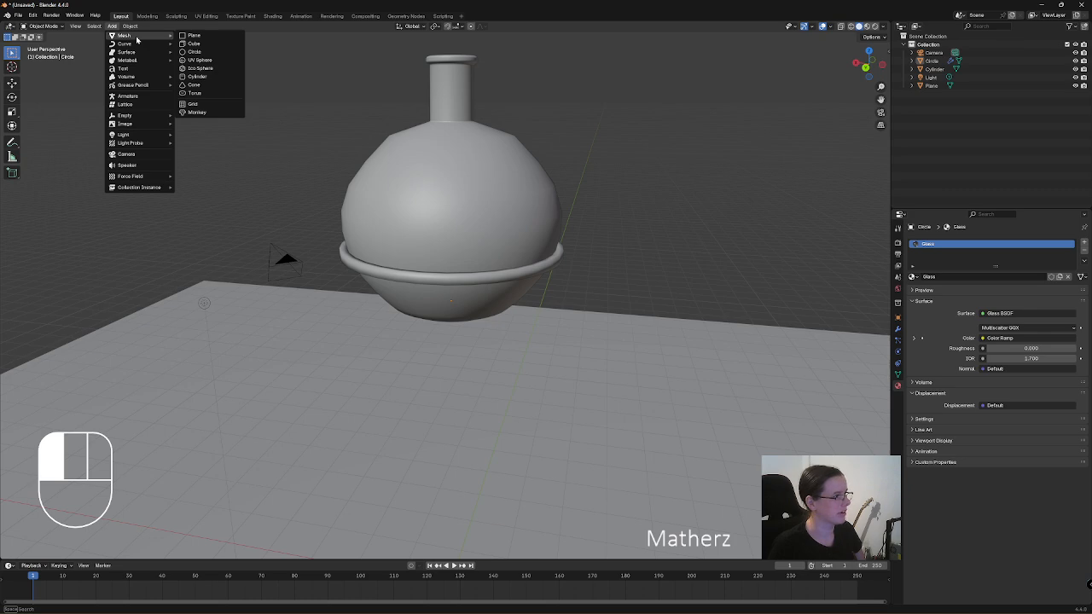
{"action": "left_click", "coordinate": [222, 76]}
{"action": "scroll", "coordinate": [553, 367], "scroll_direction": "down", "scroll_amount": 2}
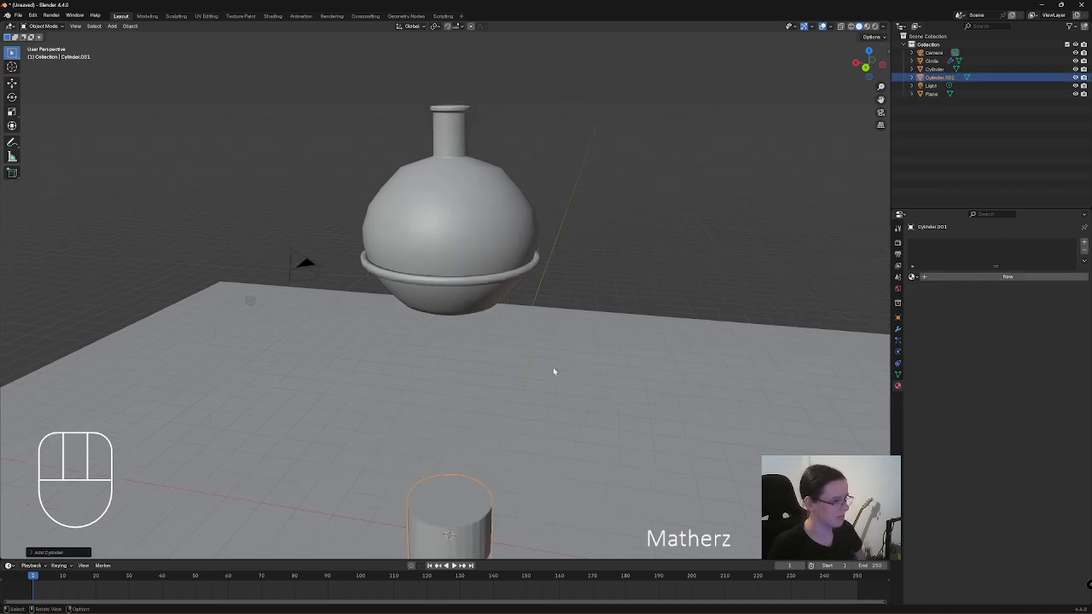
{"action": "scroll", "coordinate": [537, 370], "scroll_direction": "up", "scroll_amount": 2}
{"action": "scroll", "coordinate": [531, 449], "scroll_direction": "down", "scroll_amount": 2}
Move the new cylinder up along Z beneath the bottle and scale it uniformly to match the ring's width.
{"action": "key", "text": "g"}
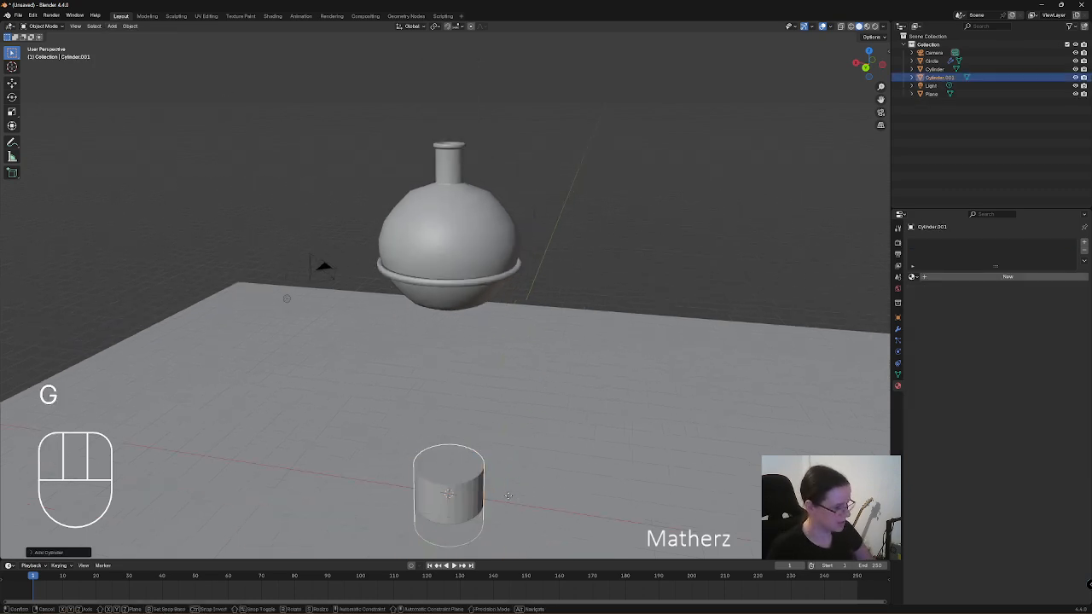
{"action": "middle_click", "coordinate": [507, 494]}
{"action": "left_click", "coordinate": [487, 313]}
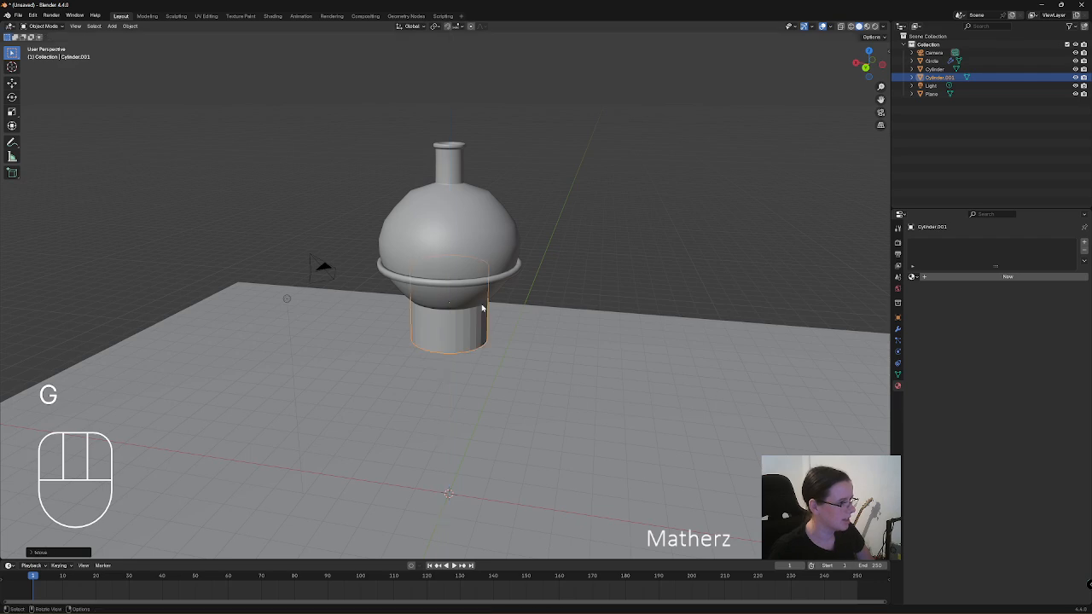
{"action": "key", "text": "s"}
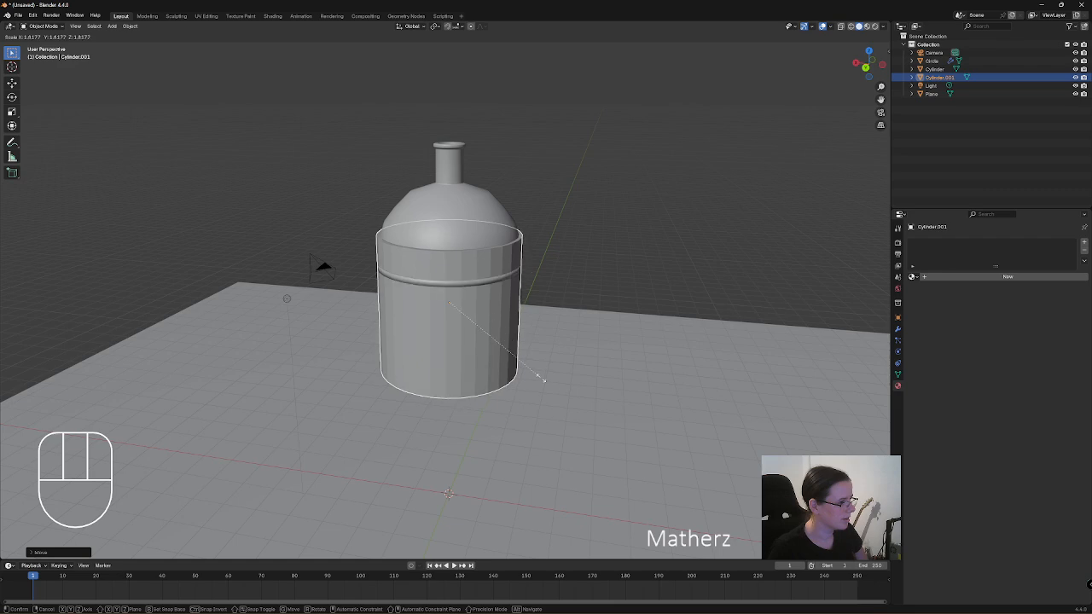
{"action": "left_click", "coordinate": [541, 380]}
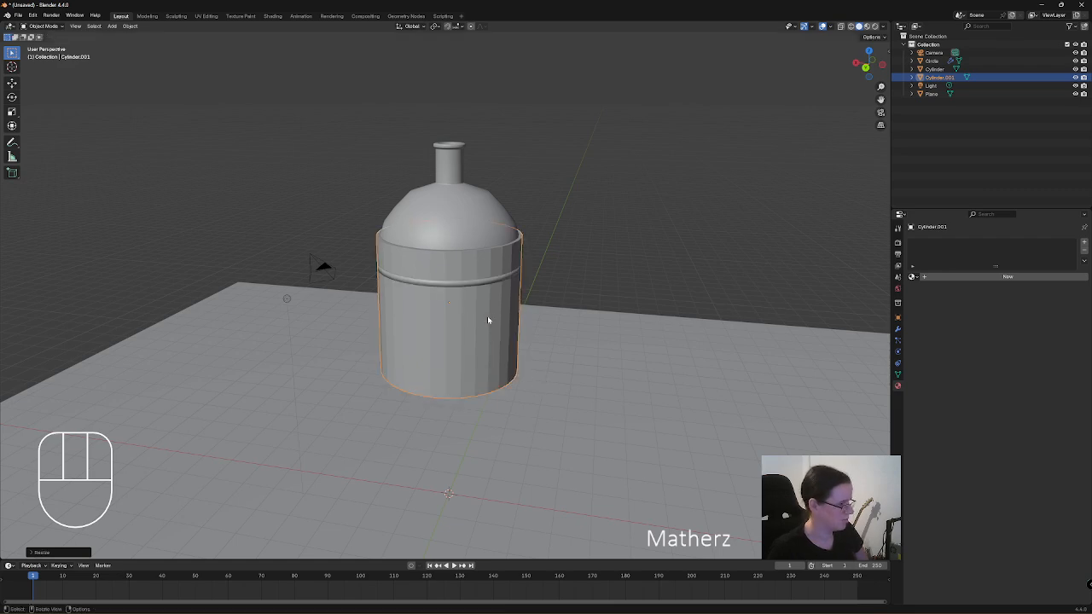
In Edit Mode, lower the cylinder's top face about 0.81 m along Z to just below the ring.
{"action": "left_click", "coordinate": [45, 26]}
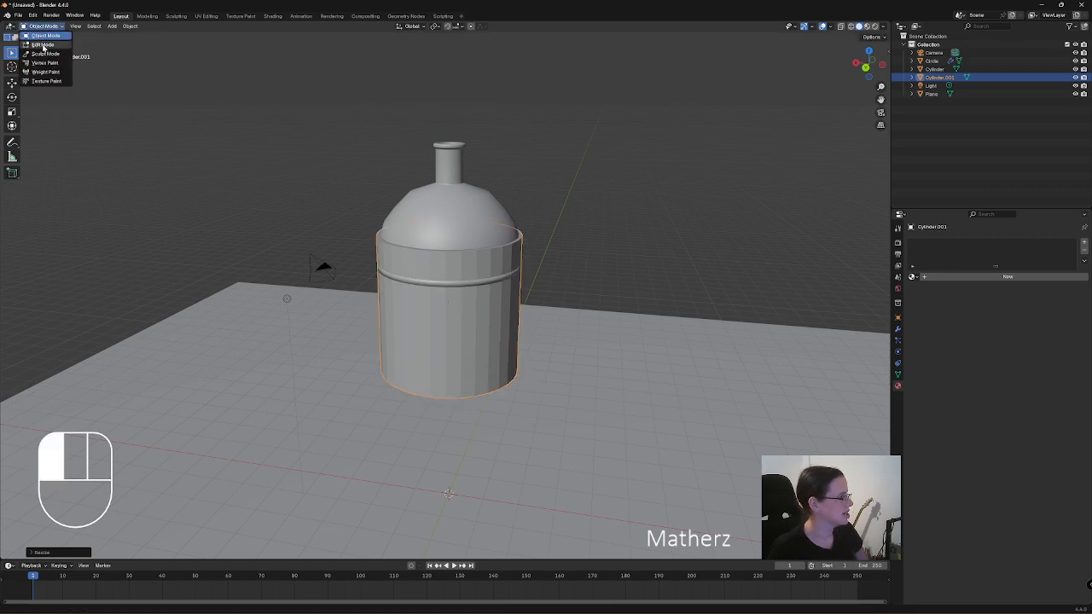
{"action": "left_click", "coordinate": [42, 44]}
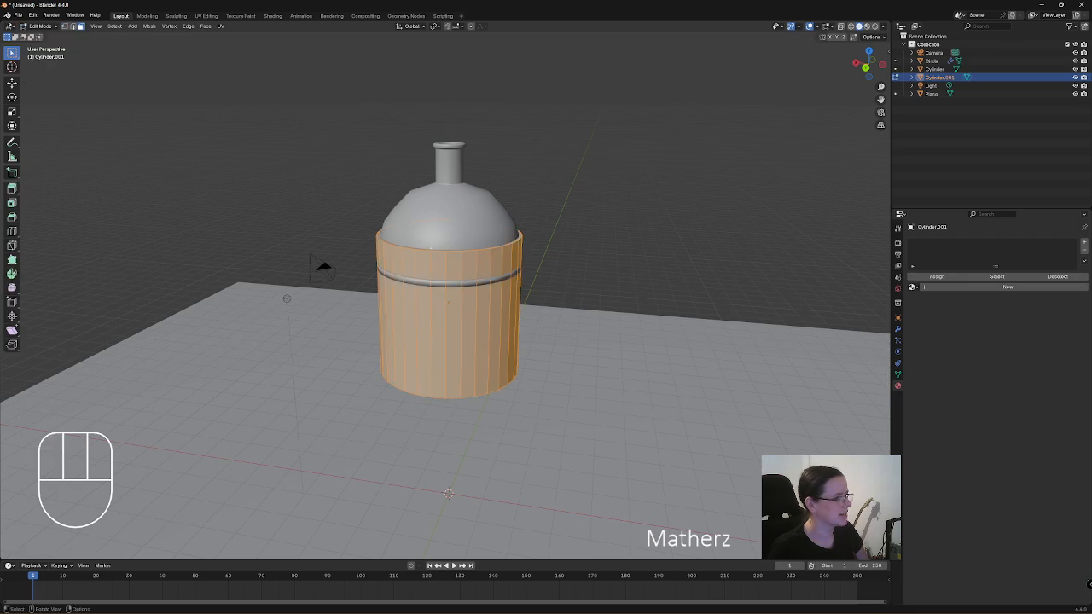
{"action": "key", "text": "alt+a"}
{"action": "scroll", "coordinate": [509, 284], "scroll_direction": "up", "scroll_amount": 2}
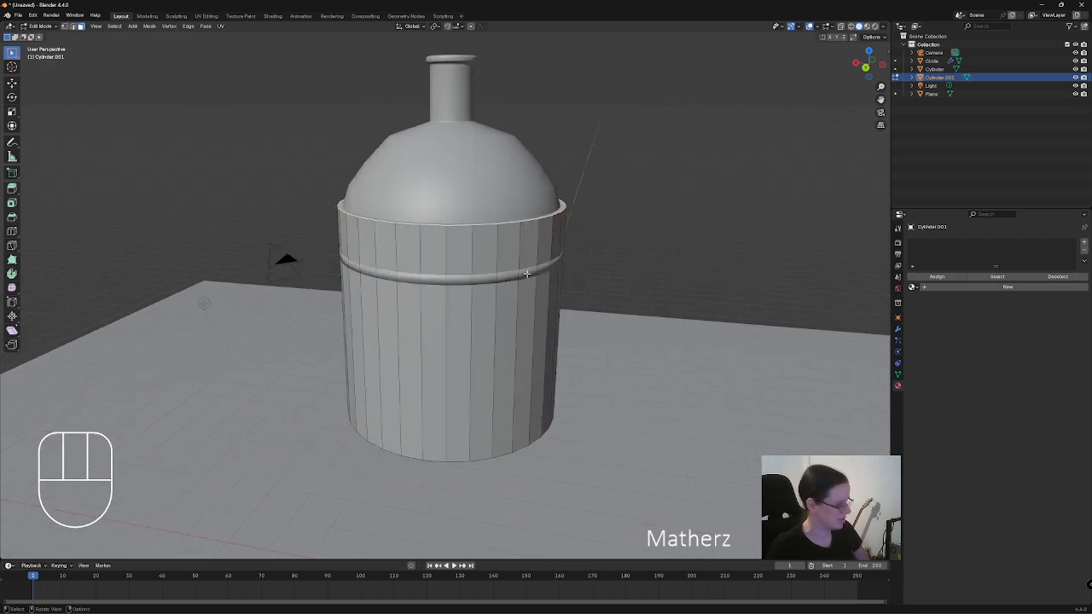
{"action": "key", "text": "g"}
{"action": "middle_click_drag", "start_coordinate": [539, 280], "coordinate": [536, 314]}
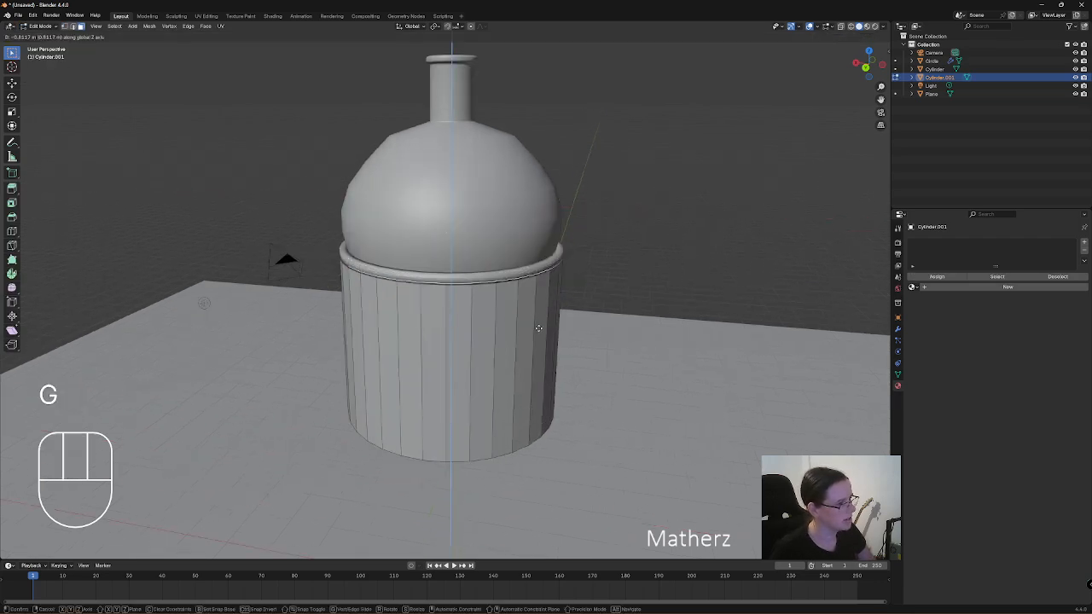
{"action": "left_click", "coordinate": [537, 327]}
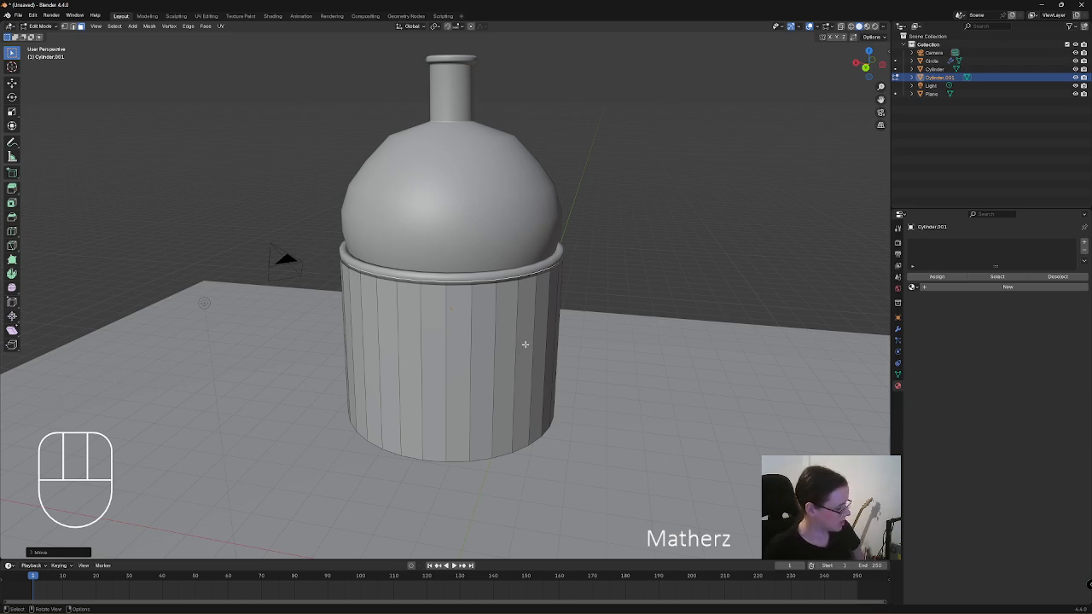
Add 14 evenly spaced horizontal loop cuts around the cylinder's side, keeping them centred.
{"action": "key", "text": "ctrl"}
{"action": "key", "text": "ctrl+r"}
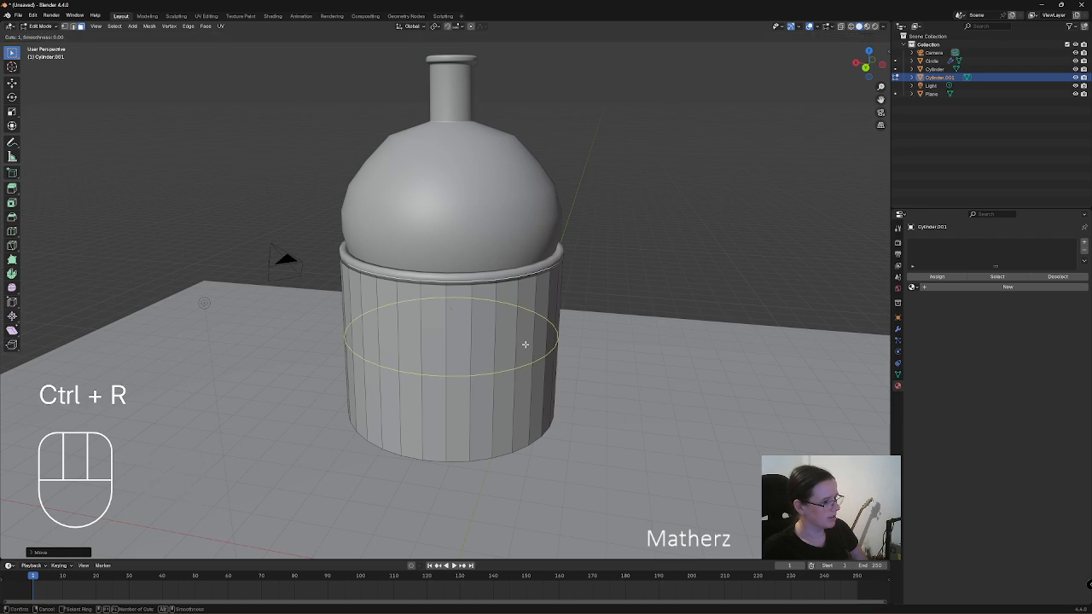
{"action": "scroll", "coordinate": [525, 344], "scroll_direction": "up", "scroll_amount": 7}
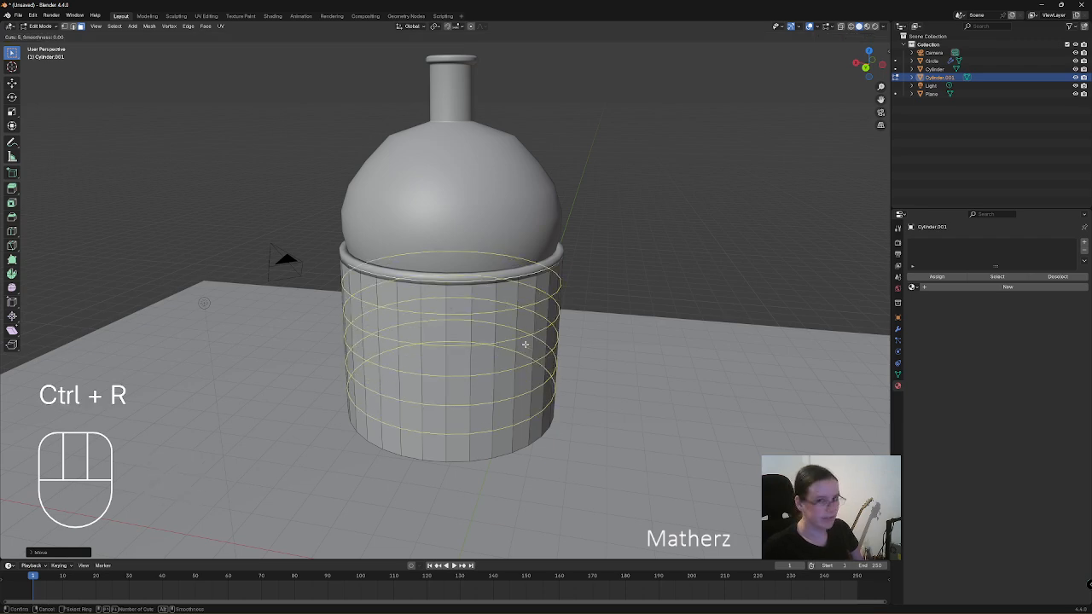
{"action": "scroll", "coordinate": [525, 344], "scroll_direction": "up", "scroll_amount": 6}
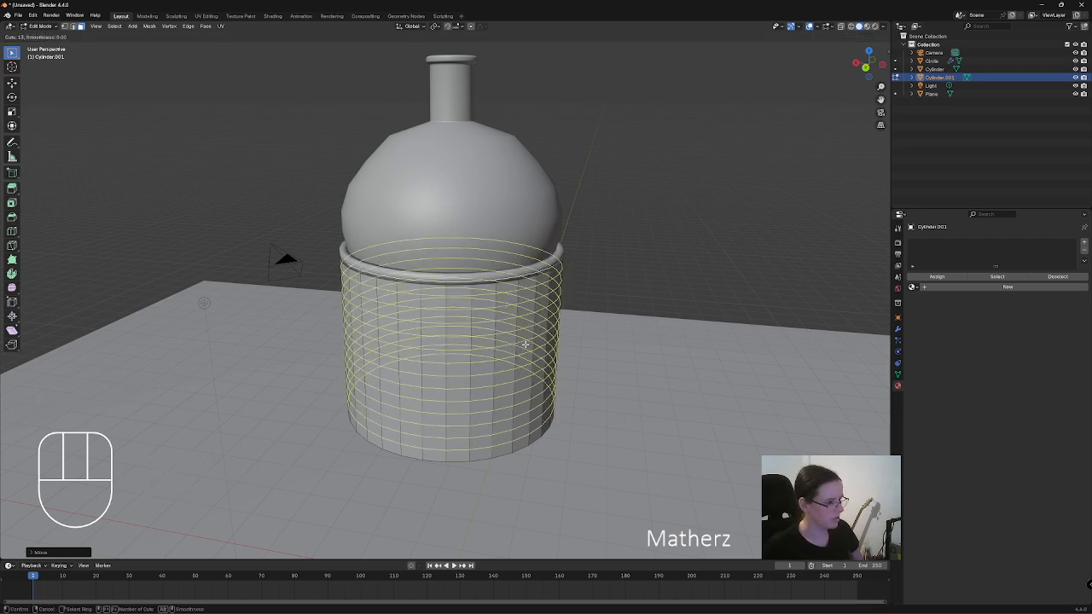
{"action": "scroll", "coordinate": [526, 344], "scroll_direction": "down", "scroll_amount": 2}
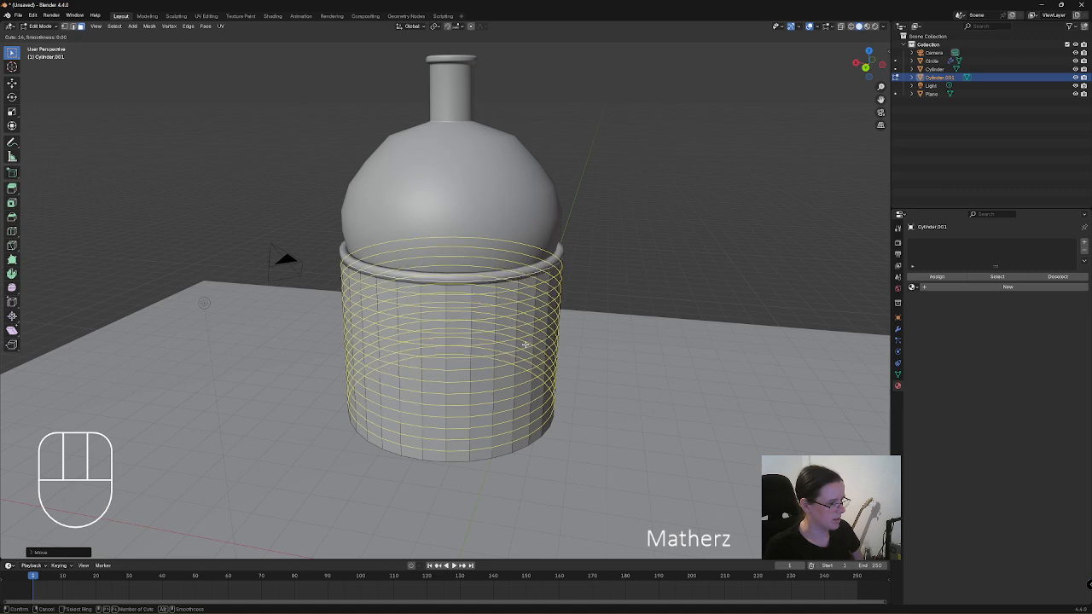
{"action": "left_click", "coordinate": [526, 344]}
{"action": "right_click", "coordinate": [526, 344]}
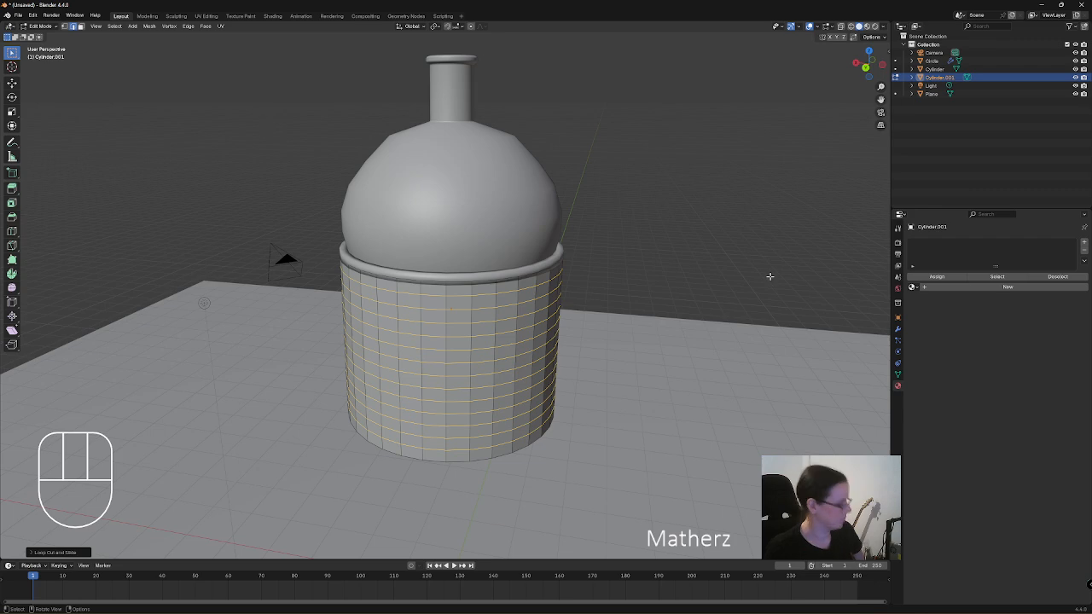
Add a Wireframe modifier to the cylinder, return to Object Mode and deselect it.
{"action": "key", "text": "a"}
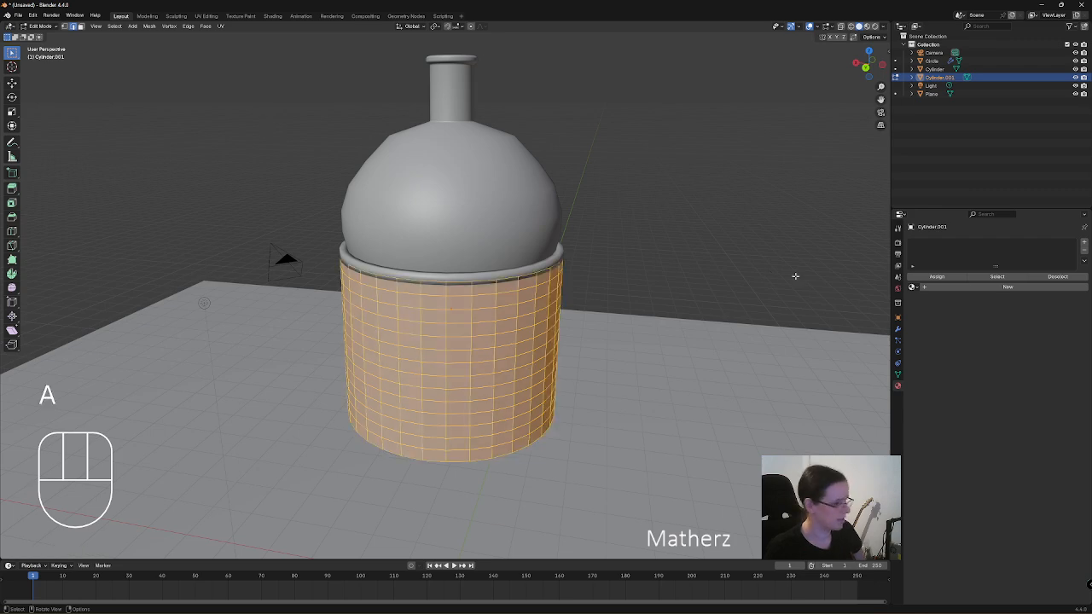
{"action": "left_click", "coordinate": [899, 331]}
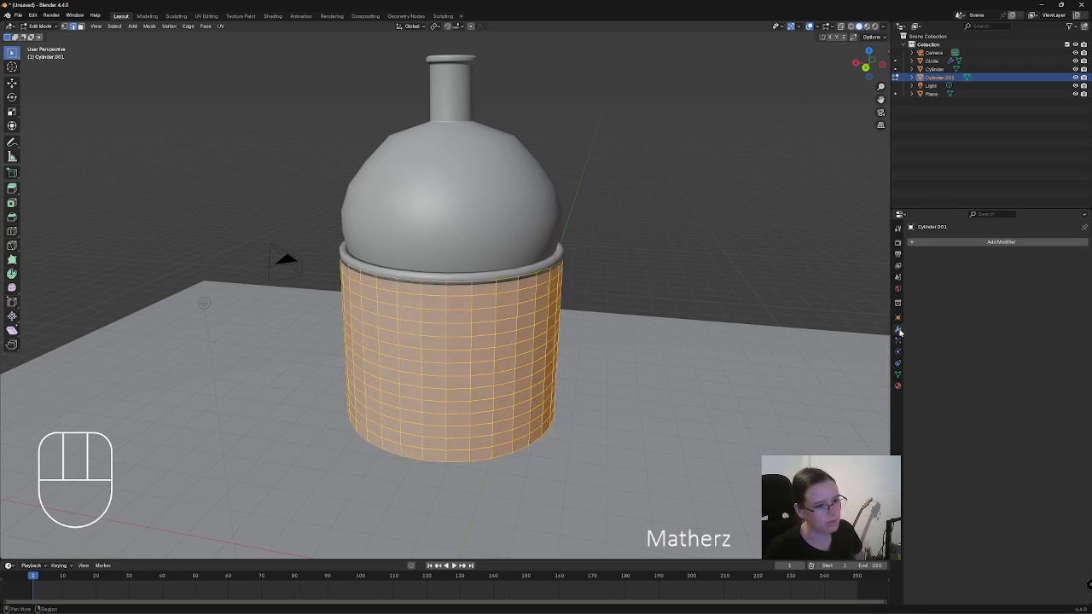
{"action": "left_click", "coordinate": [970, 243]}
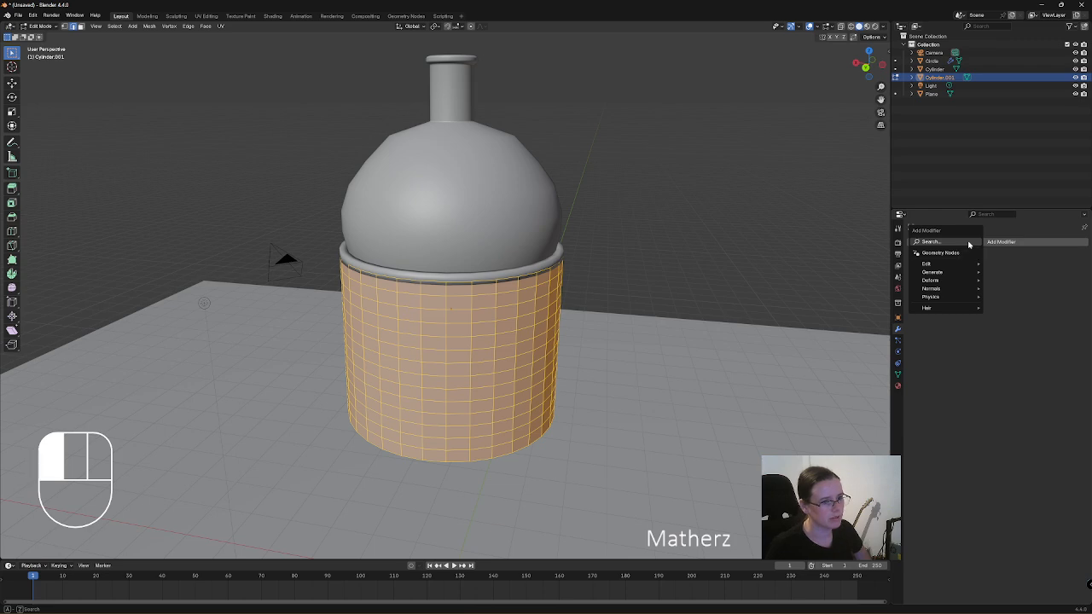
{"action": "left_click", "coordinate": [969, 243]}
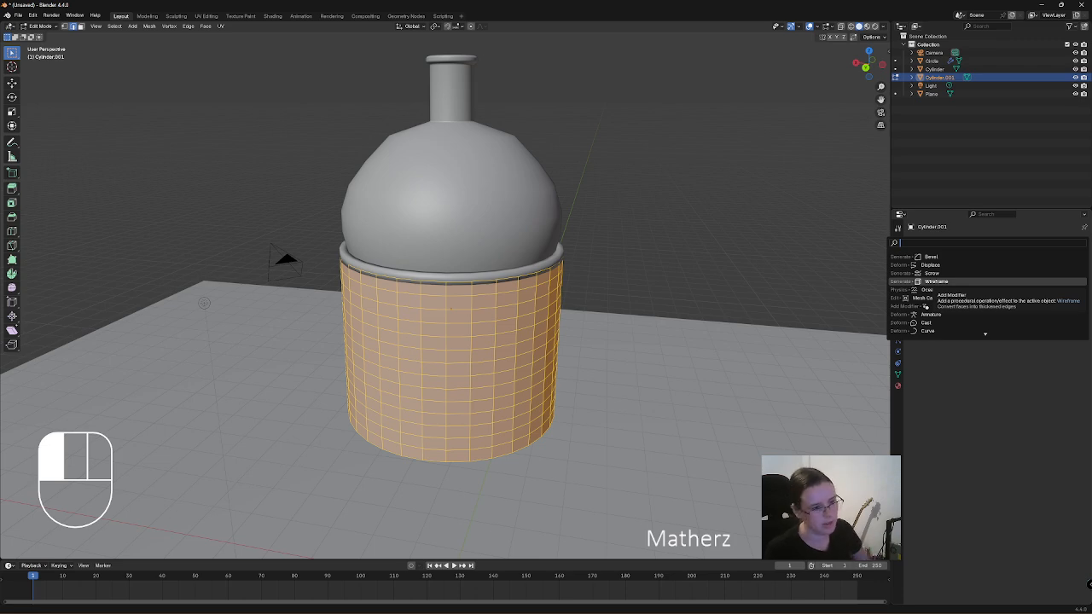
{"action": "left_click", "coordinate": [937, 281]}
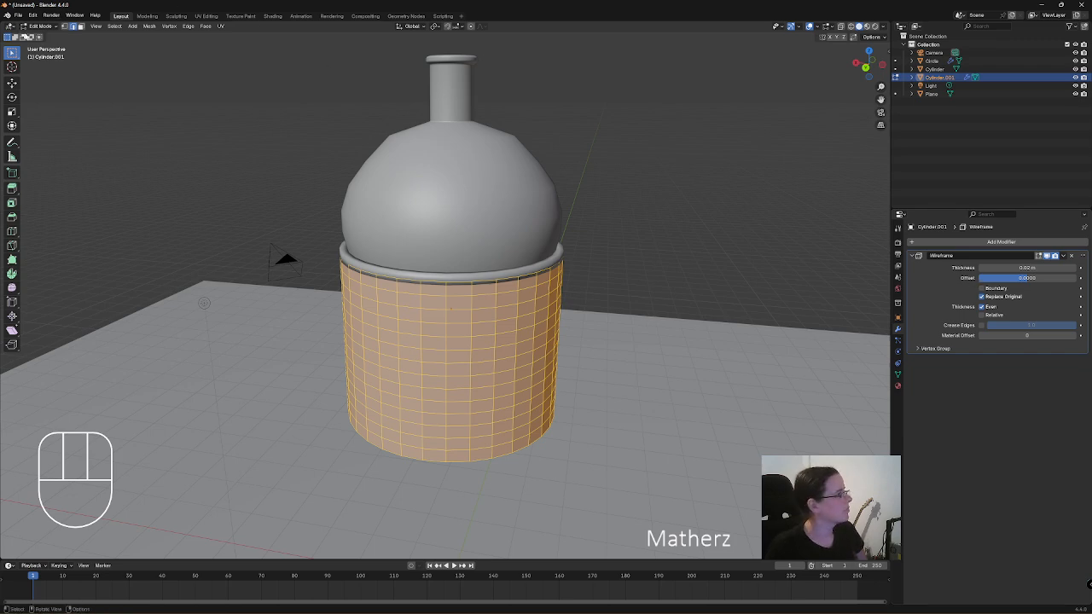
{"action": "left_click", "coordinate": [41, 27]}
{"action": "left_click", "coordinate": [47, 36]}
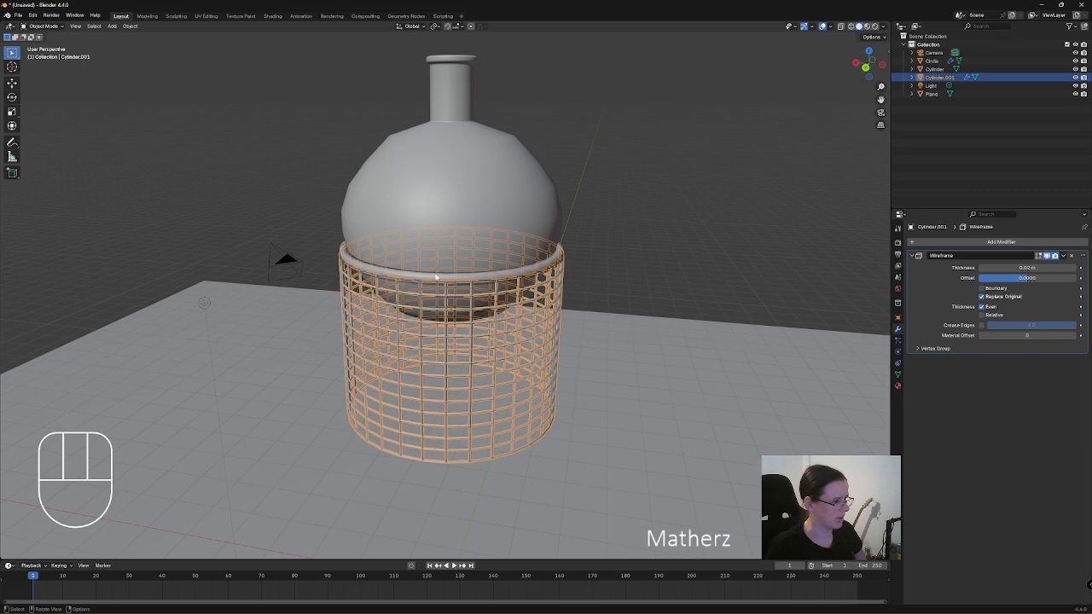
{"action": "left_click", "coordinate": [623, 260]}
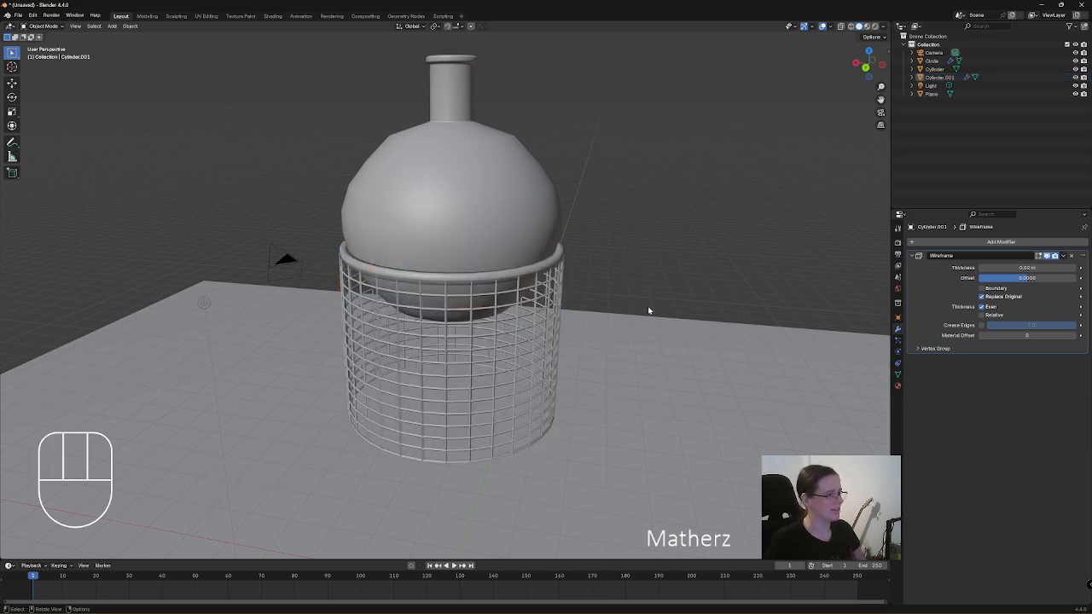
Select the bottle, ring and wire stand together and lower them about 5.1 m along Z to the floor.
{"action": "middle_click_drag", "start_coordinate": [648, 310], "coordinate": [646, 281]}
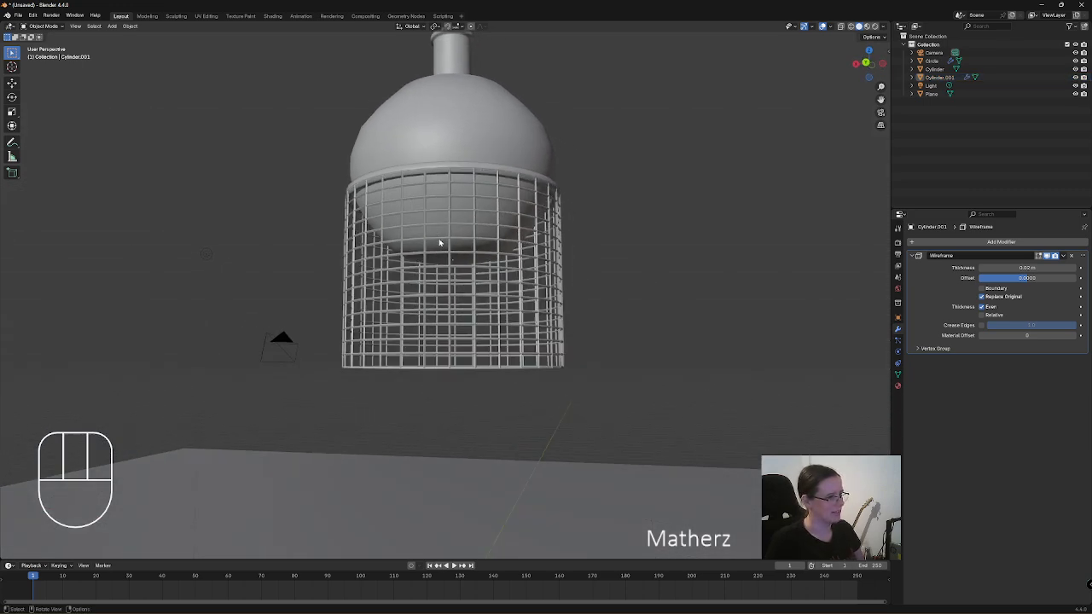
{"action": "scroll", "coordinate": [501, 285], "scroll_direction": "up", "scroll_amount": 3}
{"action": "middle_click_drag", "start_coordinate": [590, 373], "coordinate": [592, 338]}
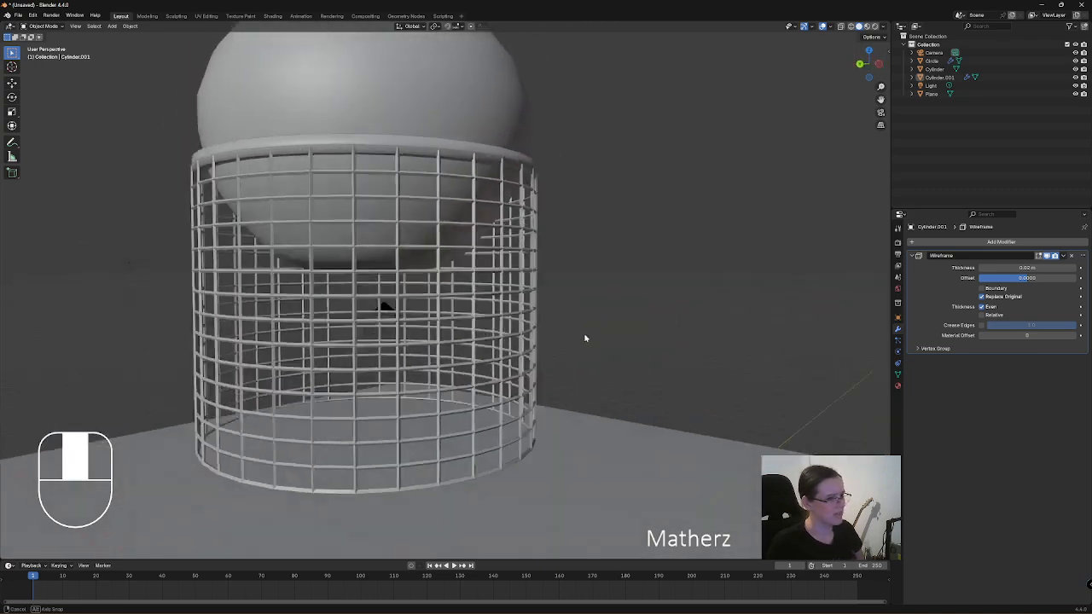
{"action": "scroll", "coordinate": [591, 340], "scroll_direction": "down", "scroll_amount": 5}
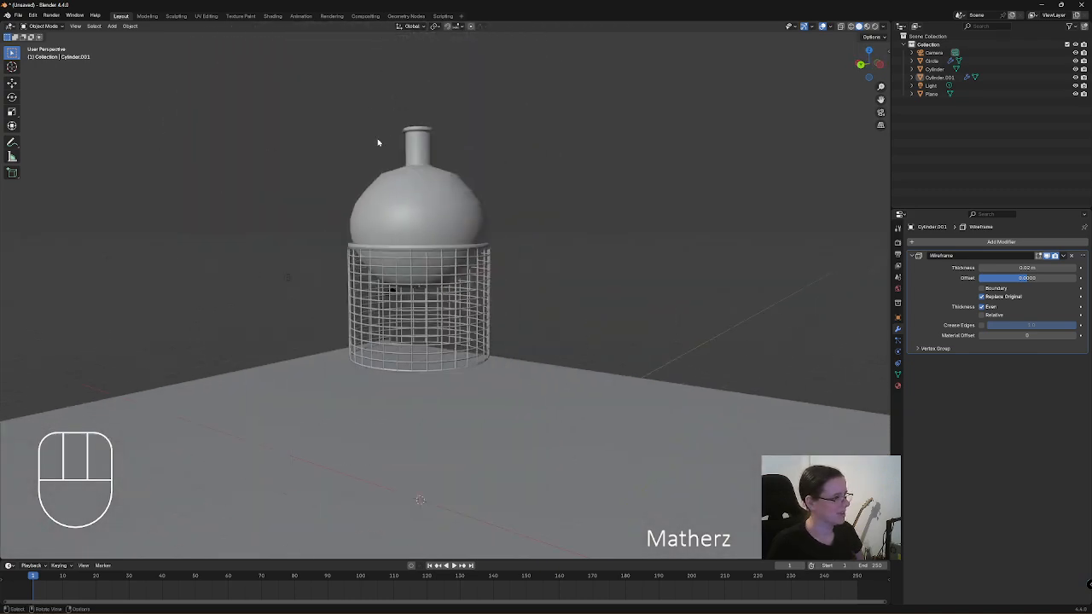
{"action": "middle_click_drag", "start_coordinate": [309, 252], "coordinate": [385, 210]}
{"action": "left_click_drag", "start_coordinate": [386, 131], "coordinate": [585, 296]}
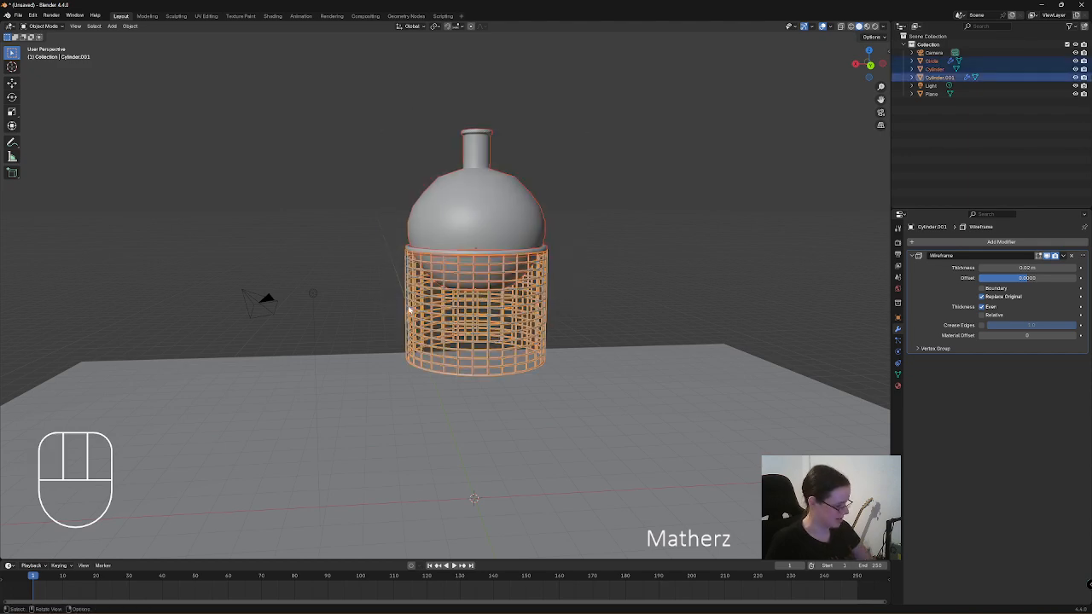
{"action": "key", "text": "g"}
{"action": "key", "text": "z"}
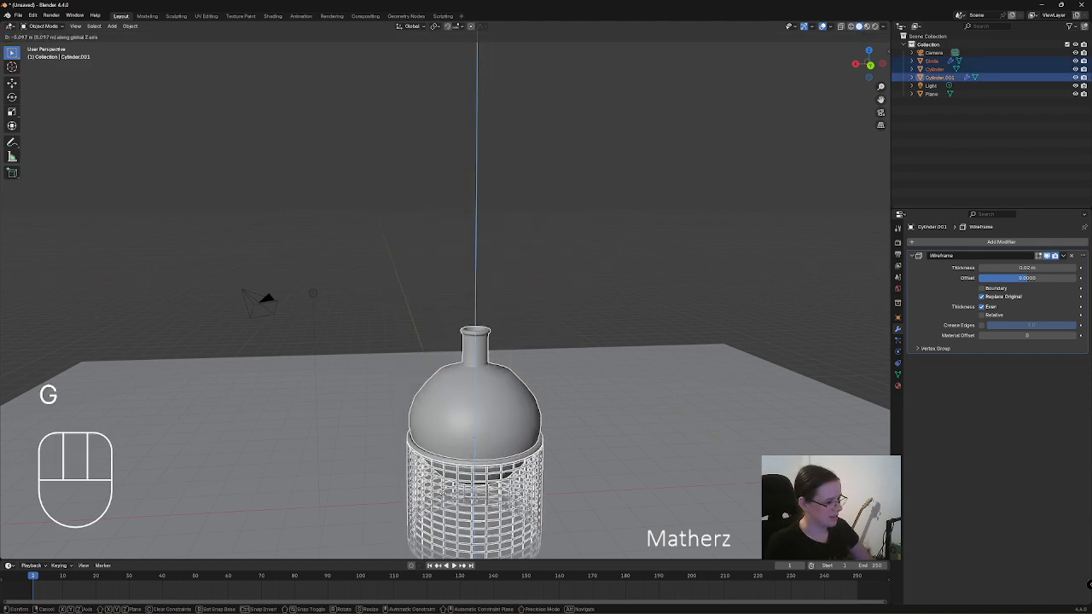
{"action": "left_click", "coordinate": [436, 478]}
Raise the bottle, ring and stand about 0.57 m along Z to rest on the floor, and show Rendered shading with nothing selected.
{"action": "scroll", "coordinate": [535, 506], "scroll_direction": "up", "scroll_amount": 3}
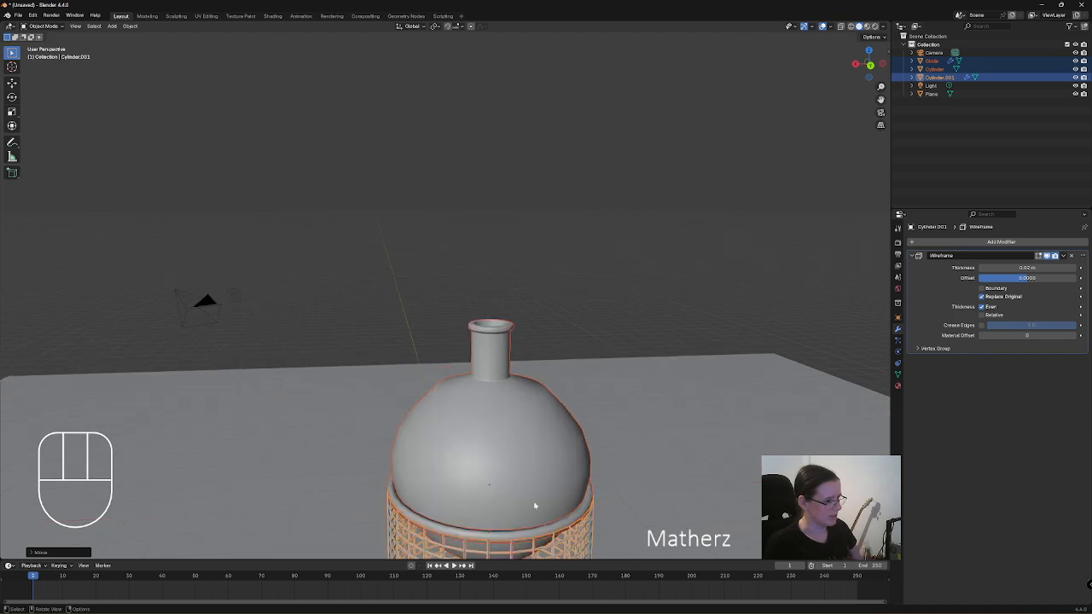
{"action": "middle_click_drag", "start_coordinate": [535, 506], "coordinate": [520, 405], "text": "shift"}
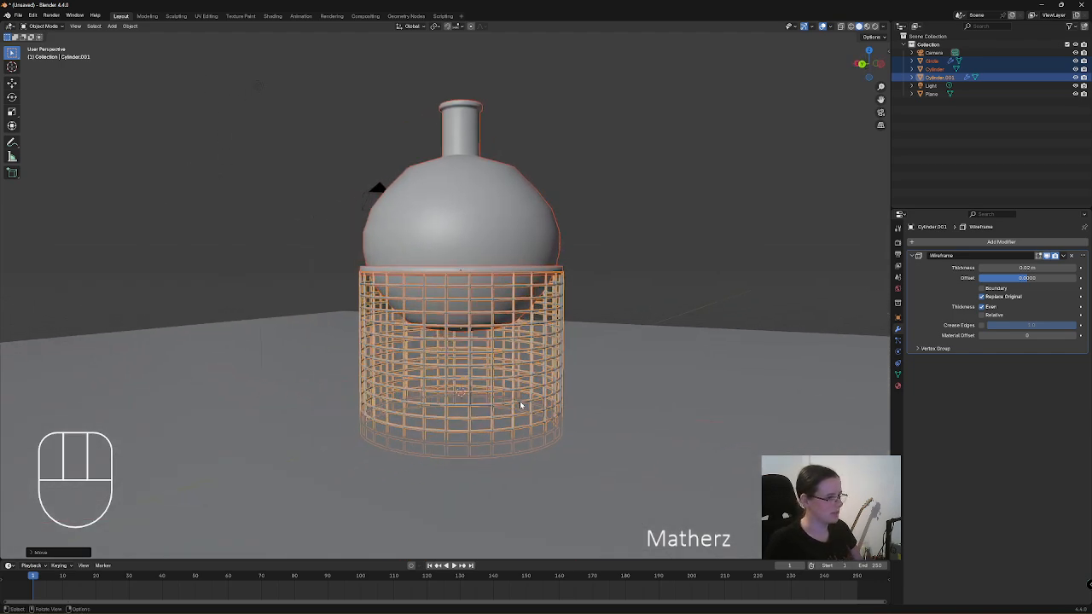
{"action": "key", "text": "g"}
{"action": "key", "text": "z"}
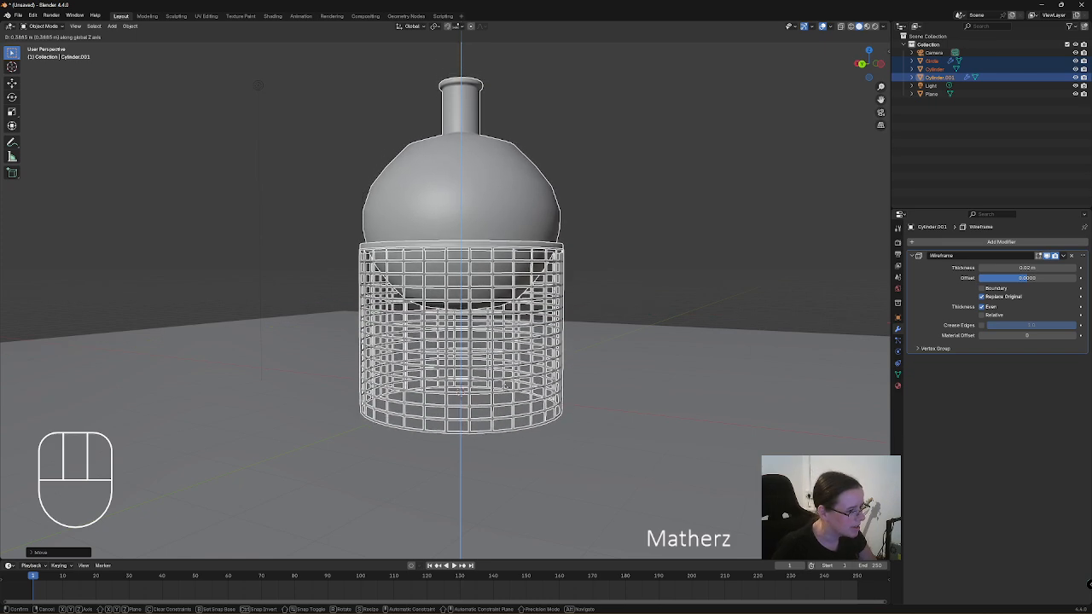
{"action": "left_click", "coordinate": [504, 388]}
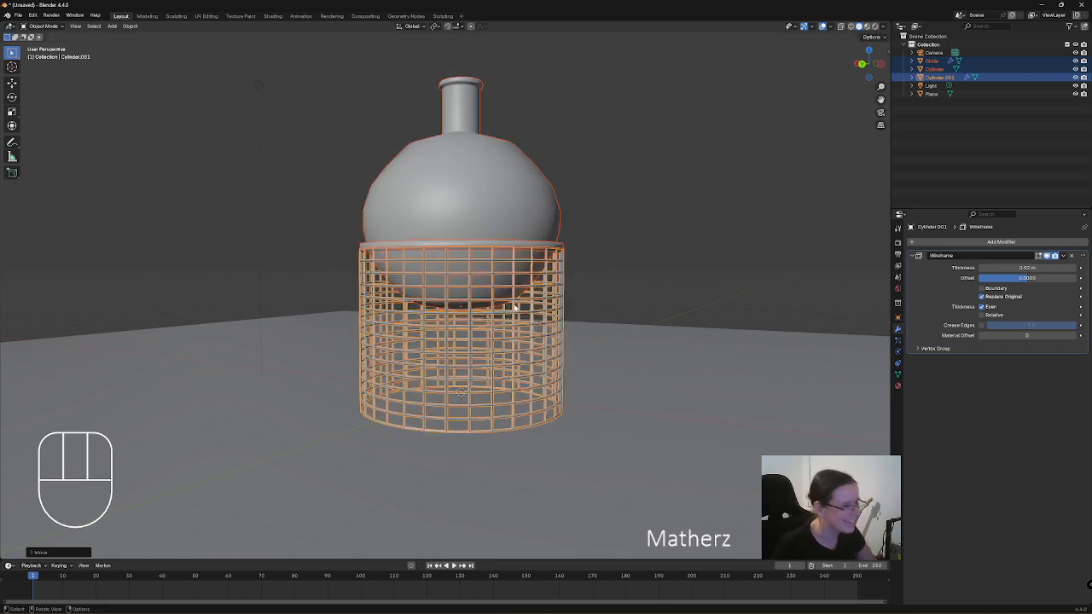
{"action": "left_click", "coordinate": [874, 26]}
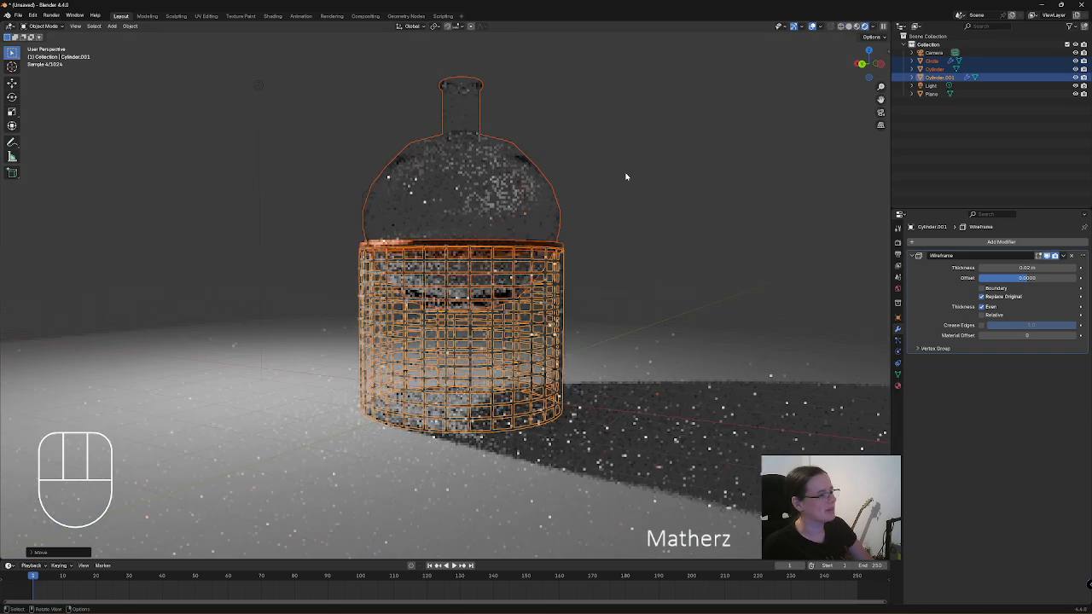
{"action": "left_click", "coordinate": [615, 230]}
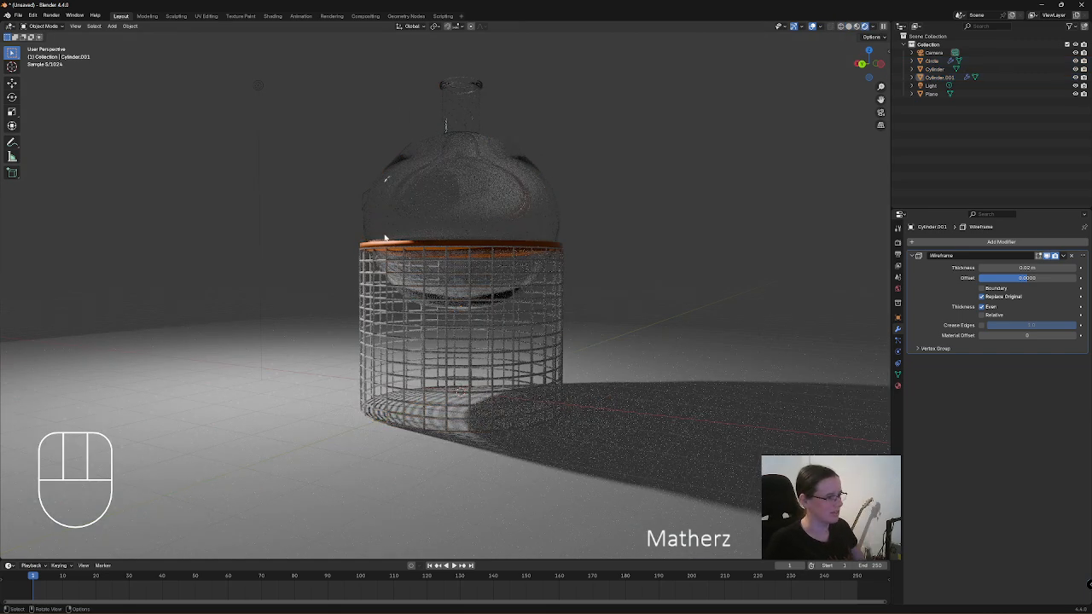
Assign the existing Gold standing material to the wireframe stand and deselect it.
{"action": "left_click", "coordinate": [364, 299]}
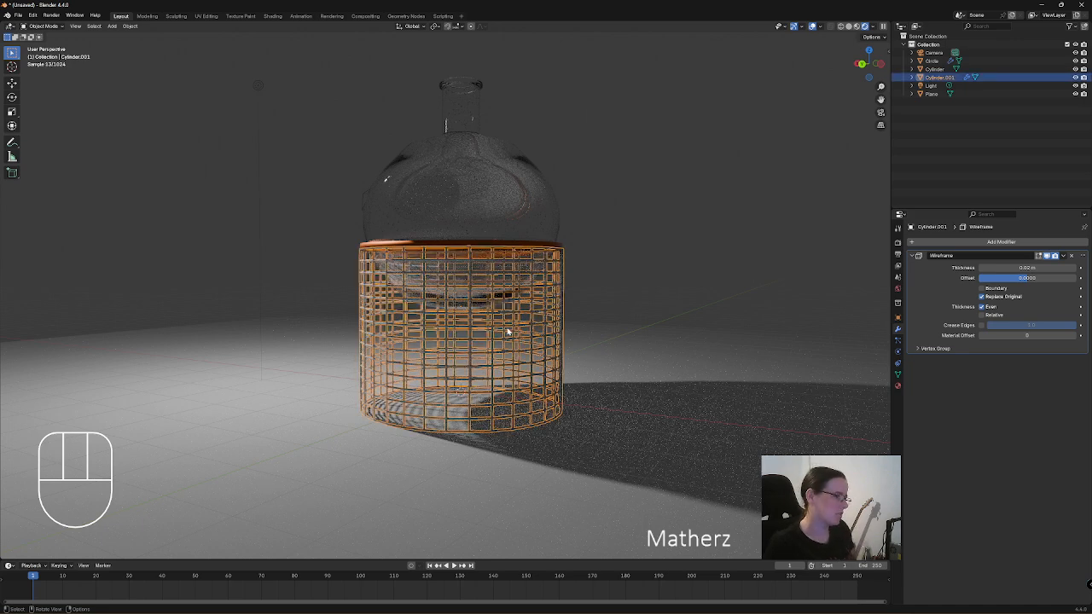
{"action": "left_click", "coordinate": [898, 386]}
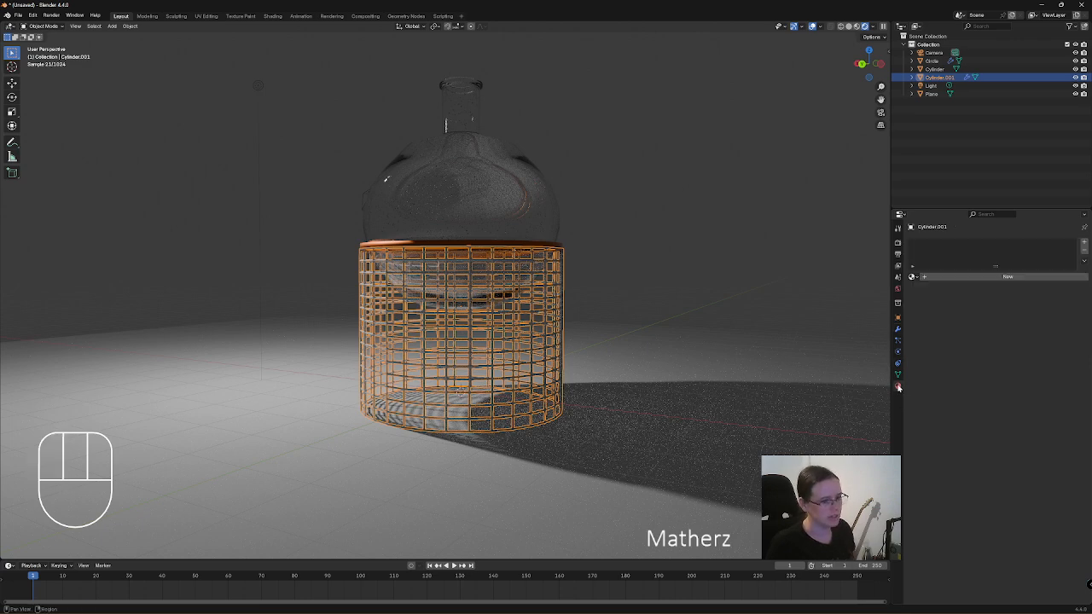
{"action": "left_click", "coordinate": [913, 277]}
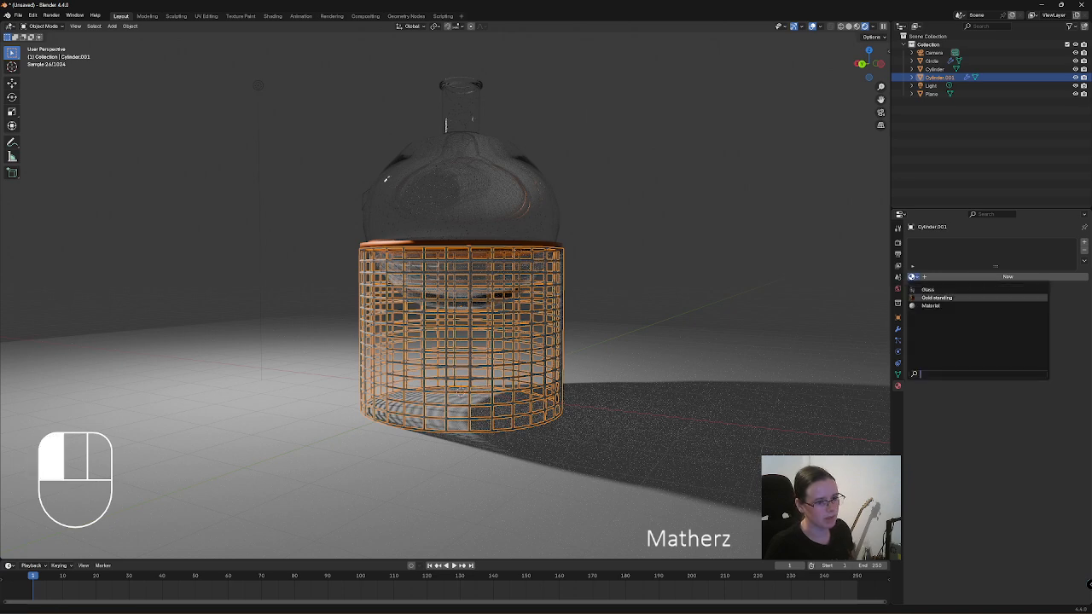
{"action": "left_click", "coordinate": [937, 298]}
{"action": "left_click", "coordinate": [776, 223]}
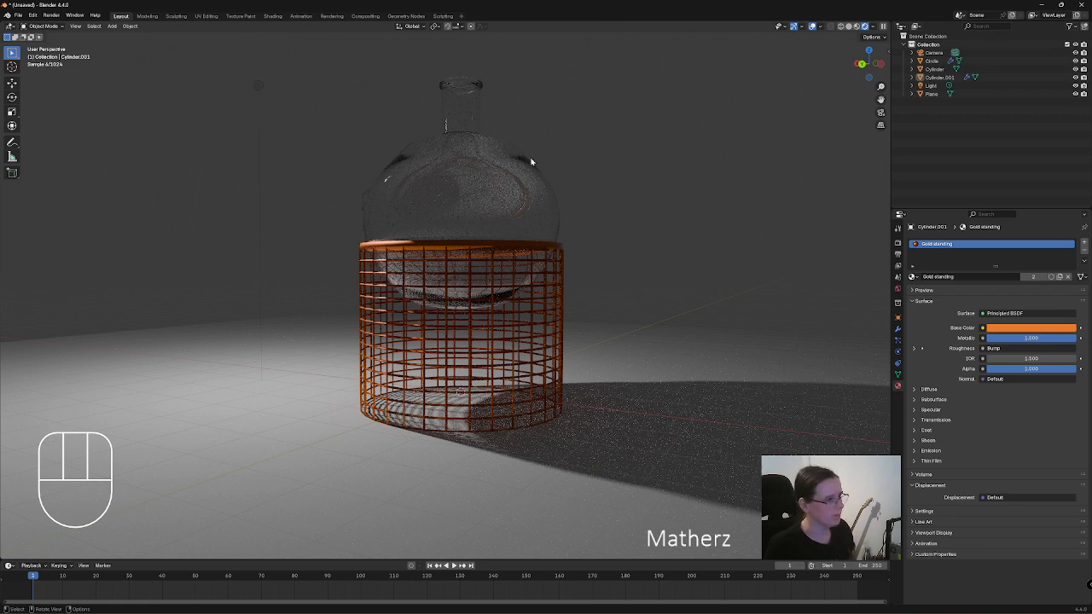
{"action": "middle_click_drag", "start_coordinate": [471, 302], "coordinate": [505, 327]}
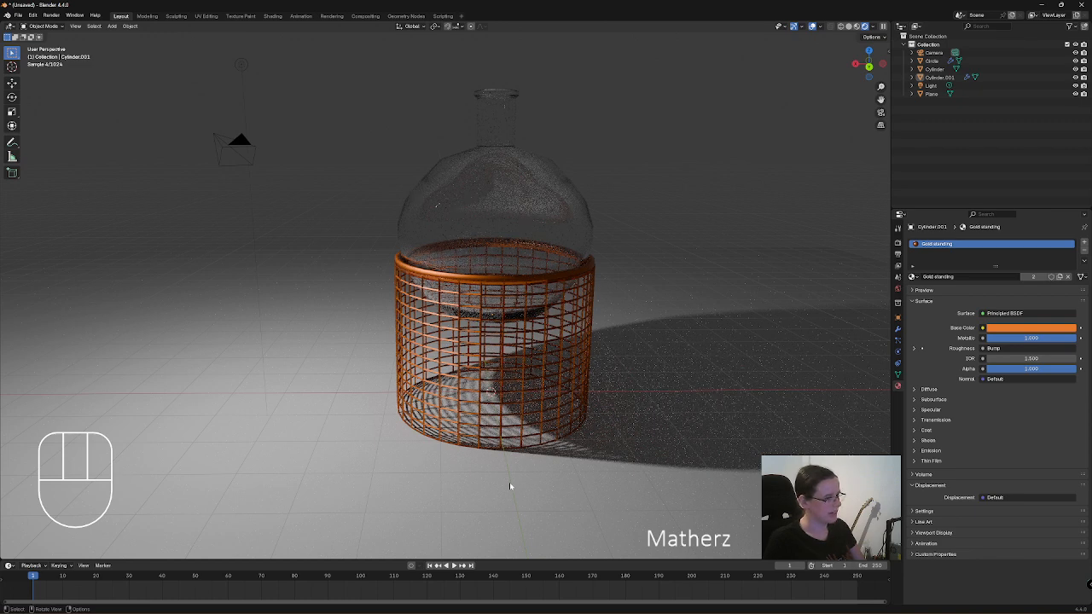
{"action": "middle_click_drag", "start_coordinate": [529, 162], "coordinate": [447, 126]}
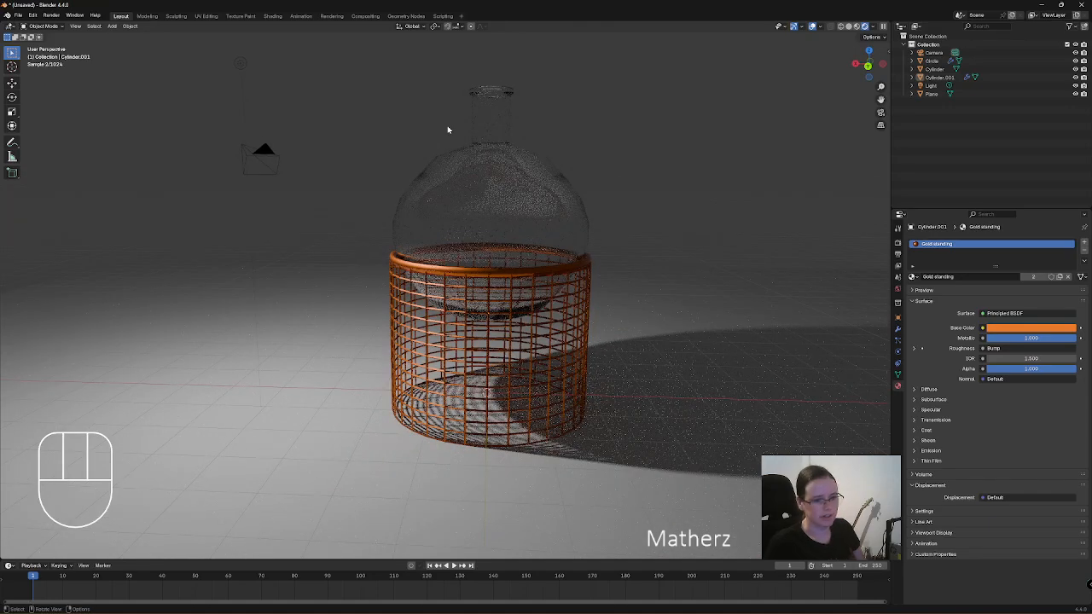
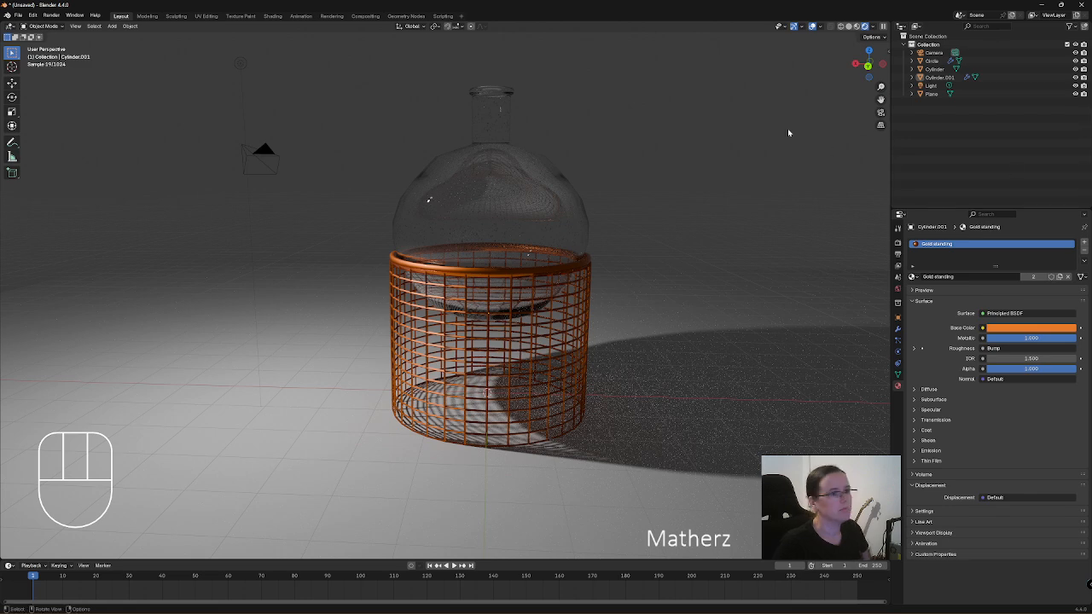
Show the scene in Solid shading with X-ray, add a mesh circle and raise it along Z into the lower part of the bottle.
{"action": "left_click", "coordinate": [850, 29]}
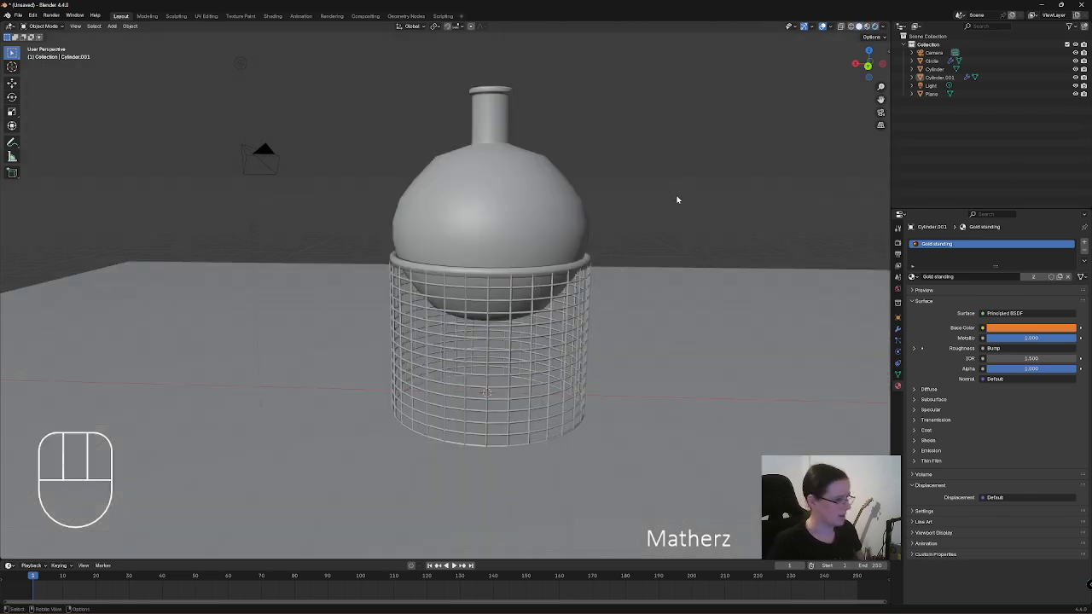
{"action": "left_click", "coordinate": [840, 26]}
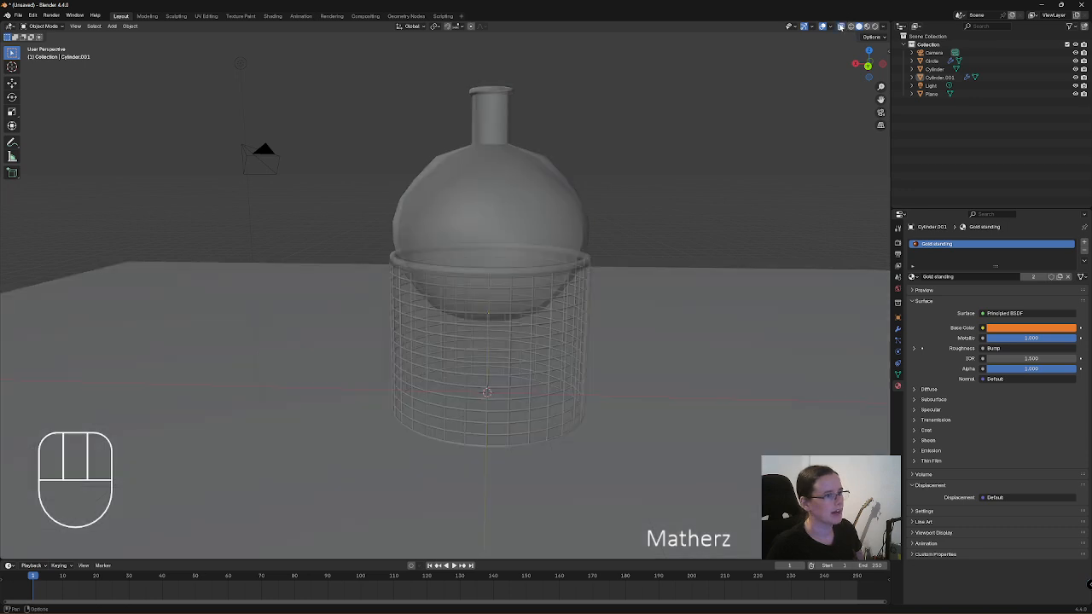
{"action": "left_click", "coordinate": [112, 26]}
{"action": "mouse_move", "coordinate": [128, 36]}
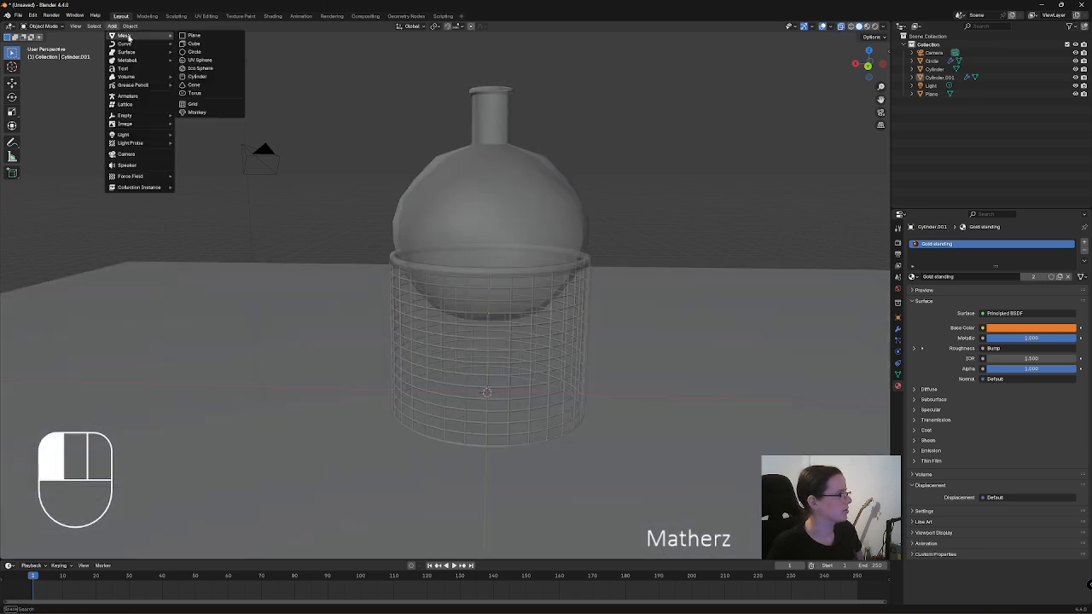
{"action": "left_click", "coordinate": [225, 51]}
{"action": "key", "text": "g"}
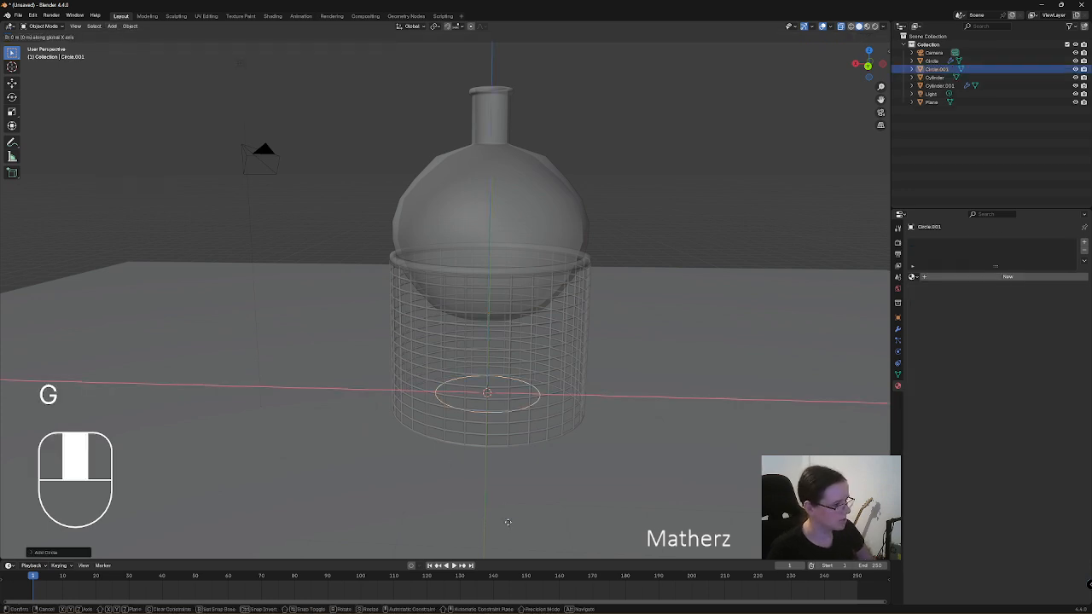
{"action": "key", "text": "z"}
{"action": "left_click", "coordinate": [497, 433]}
In front view, lower the circle about 0.22 m along Z to the inner bottom of the bottle.
{"action": "scroll", "coordinate": [531, 313], "scroll_direction": "up", "scroll_amount": 5}
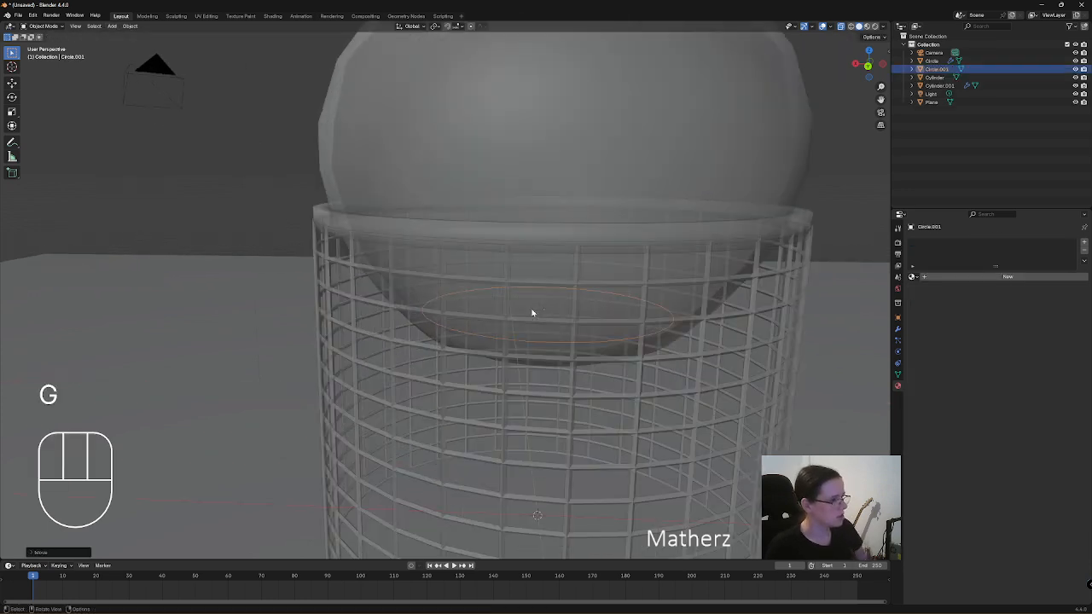
{"action": "key", "text": "KP_1"}
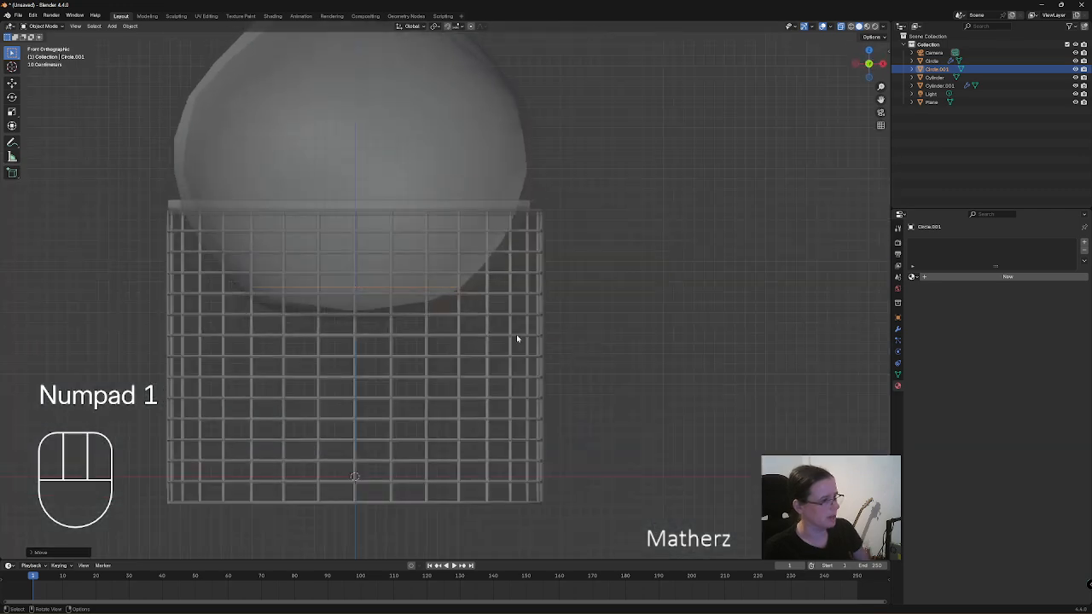
{"action": "scroll", "coordinate": [435, 297], "scroll_direction": "up", "scroll_amount": 4}
{"action": "middle_click_drag", "start_coordinate": [207, 334], "coordinate": [388, 320], "text": "shift"}
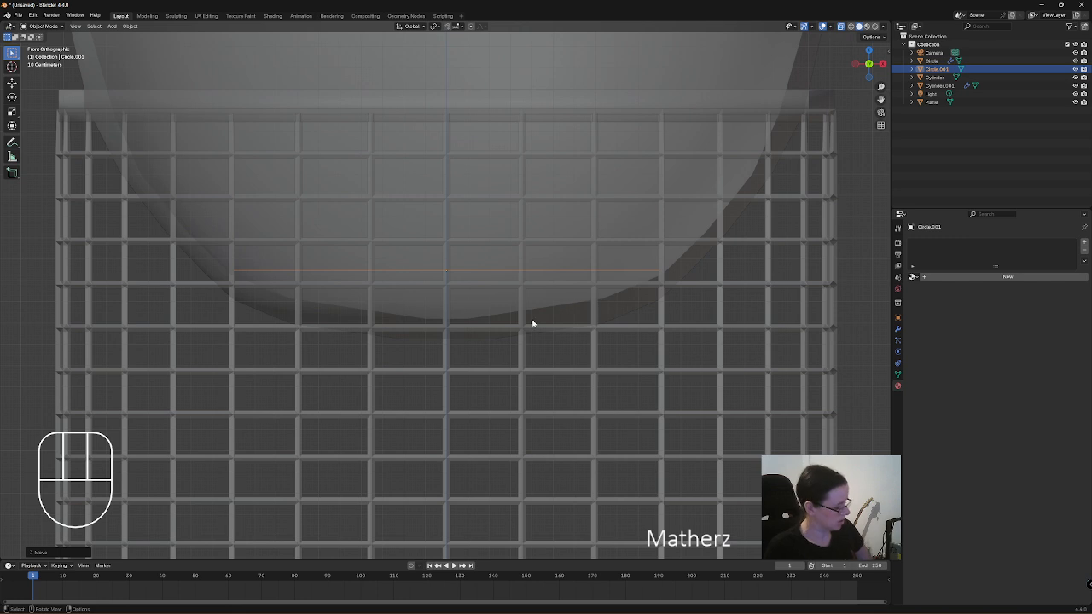
{"action": "key", "text": "g"}
{"action": "middle_click_drag", "start_coordinate": [532, 319], "coordinate": [531, 372]}
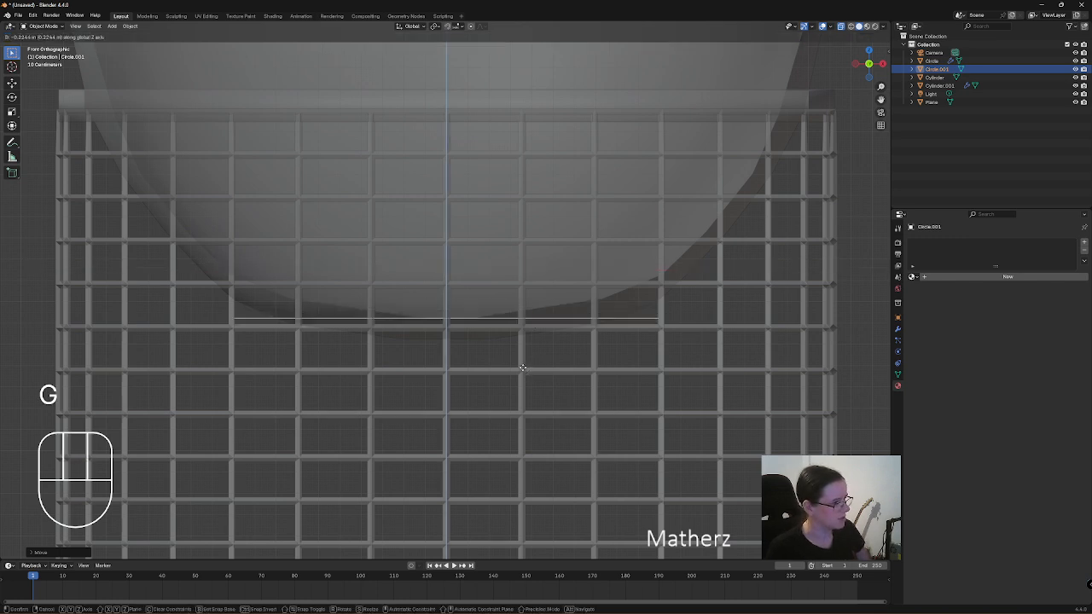
{"action": "left_click", "coordinate": [523, 371]}
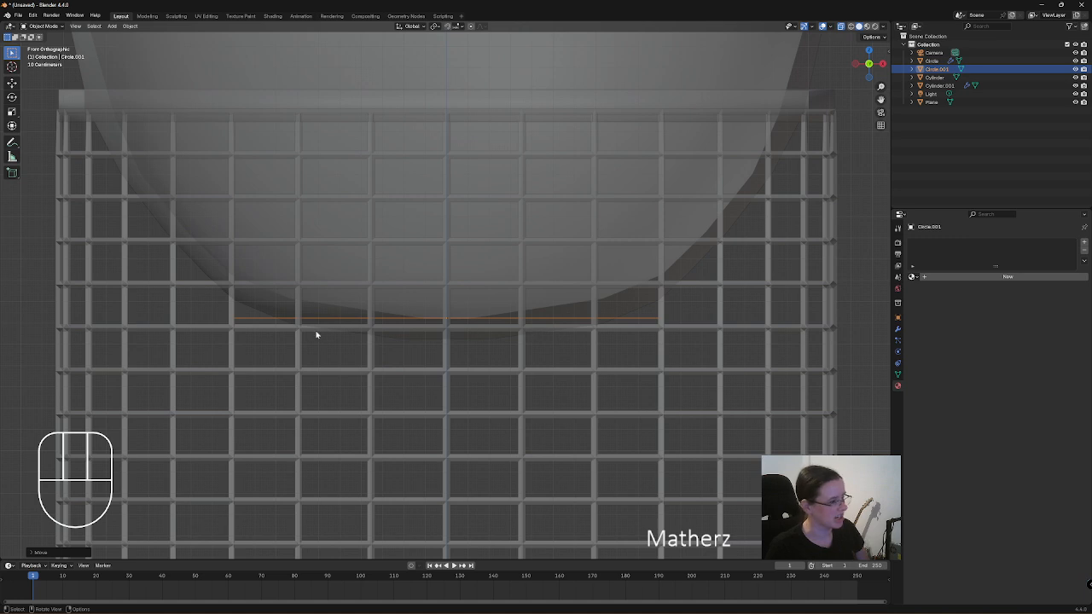
{"action": "key", "text": "space"}
{"action": "key", "text": "space"}
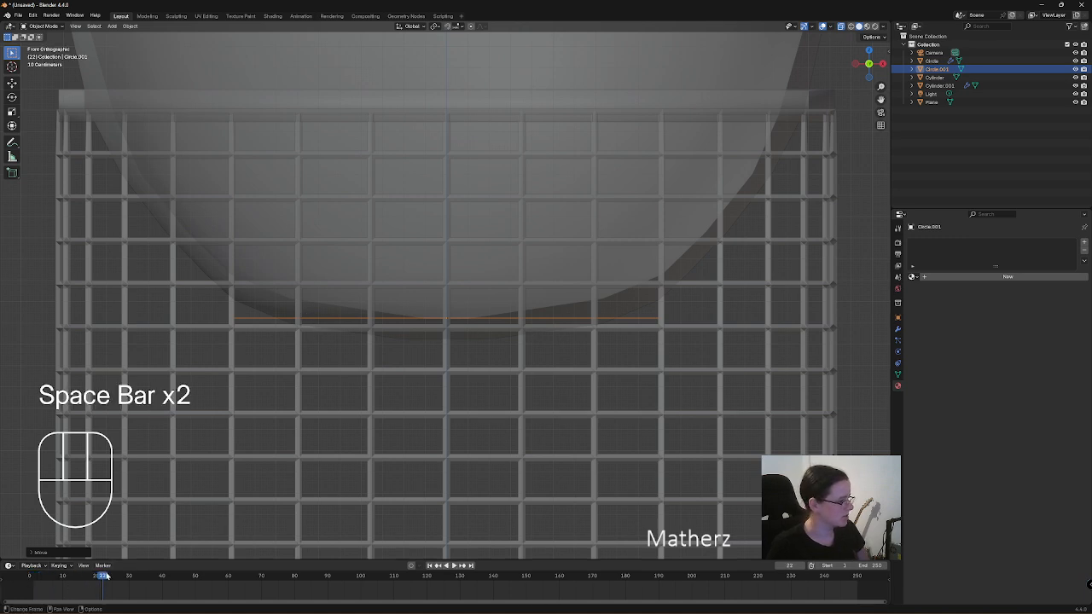
{"action": "left_click_drag", "start_coordinate": [104, 577], "coordinate": [33, 577]}
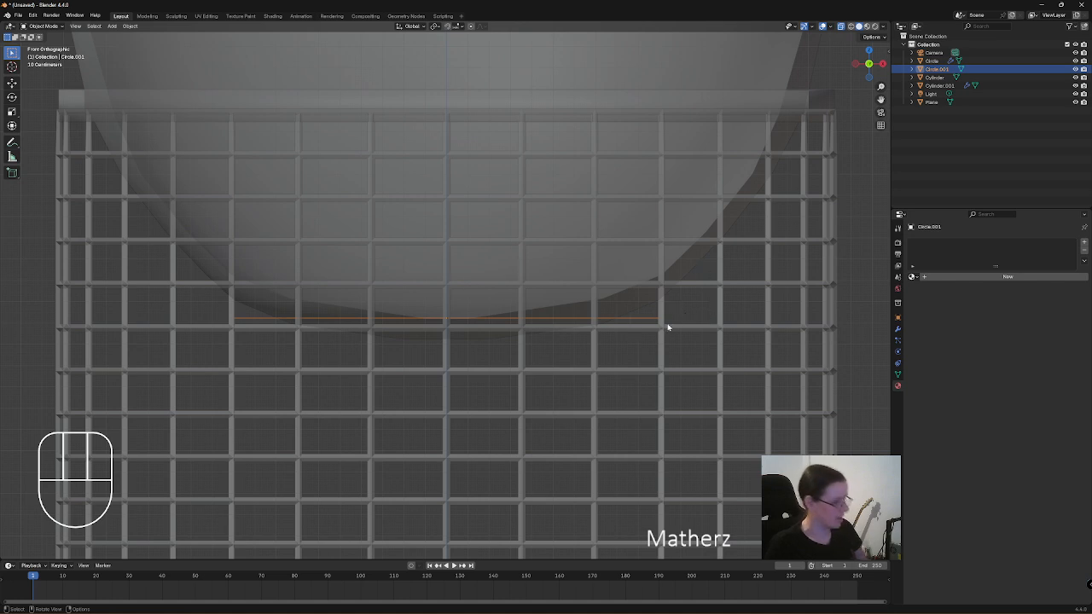
Scale the circle down to the flat inner bottom of the bottle and fill it with a face in Edit Mode.
{"action": "key", "text": "s"}
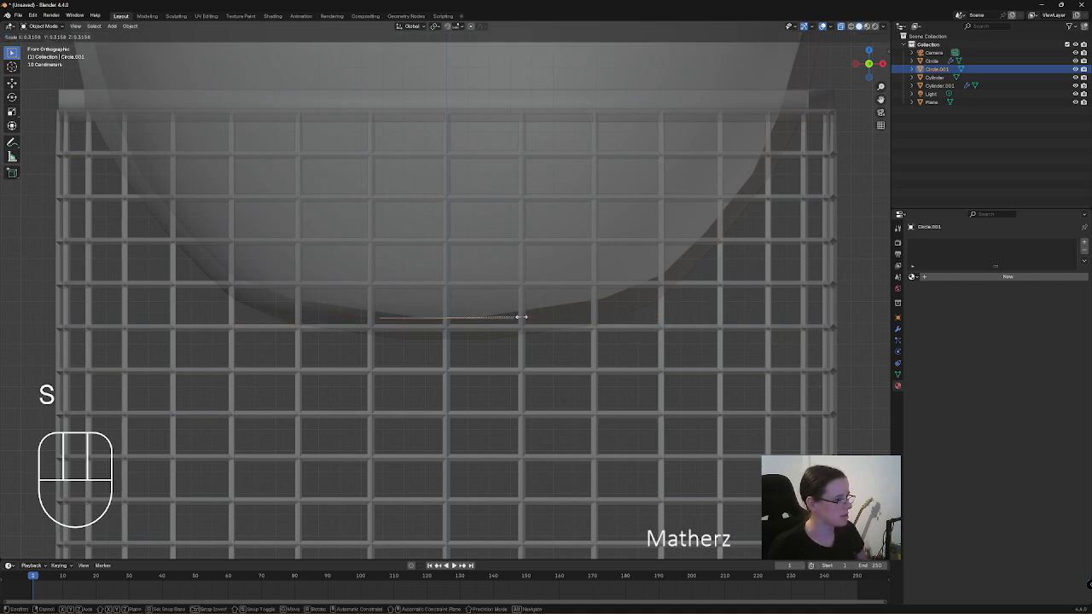
{"action": "left_click", "coordinate": [457, 339]}
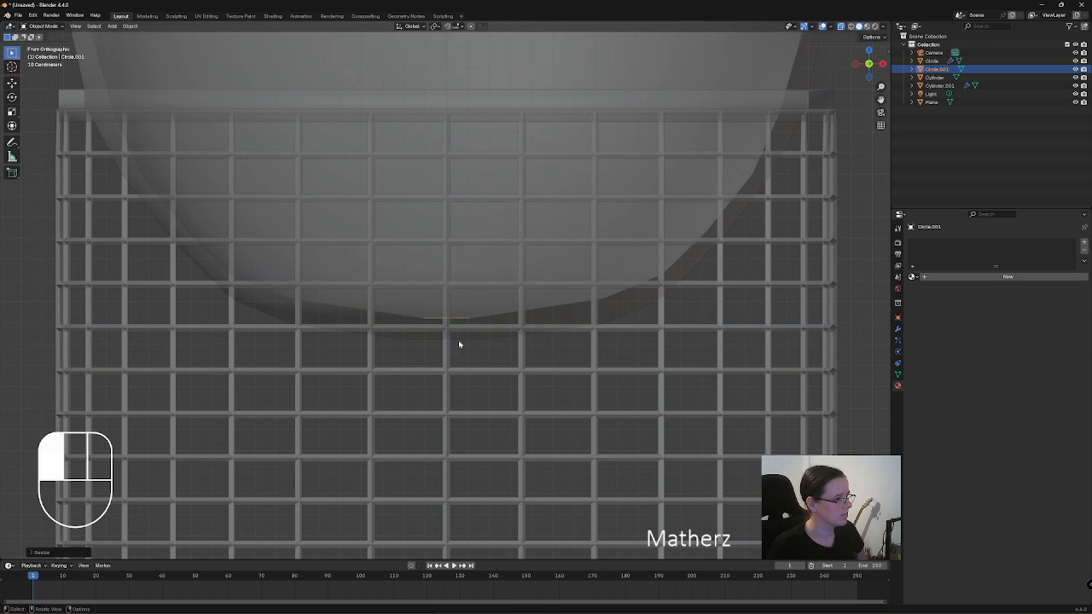
{"action": "left_click", "coordinate": [44, 27]}
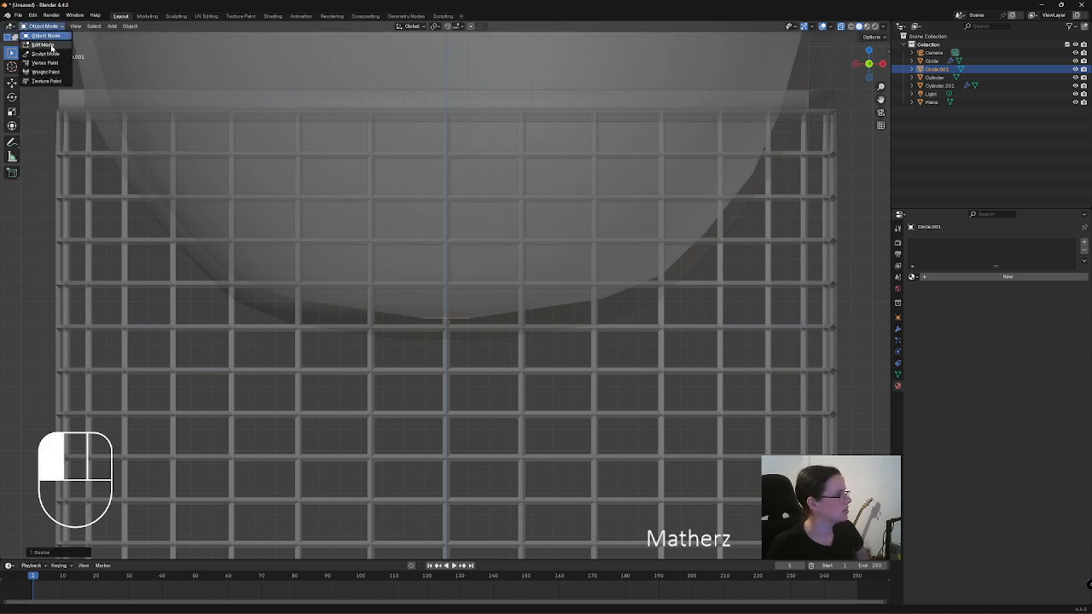
{"action": "left_click", "coordinate": [44, 43]}
{"action": "key", "text": "f"}
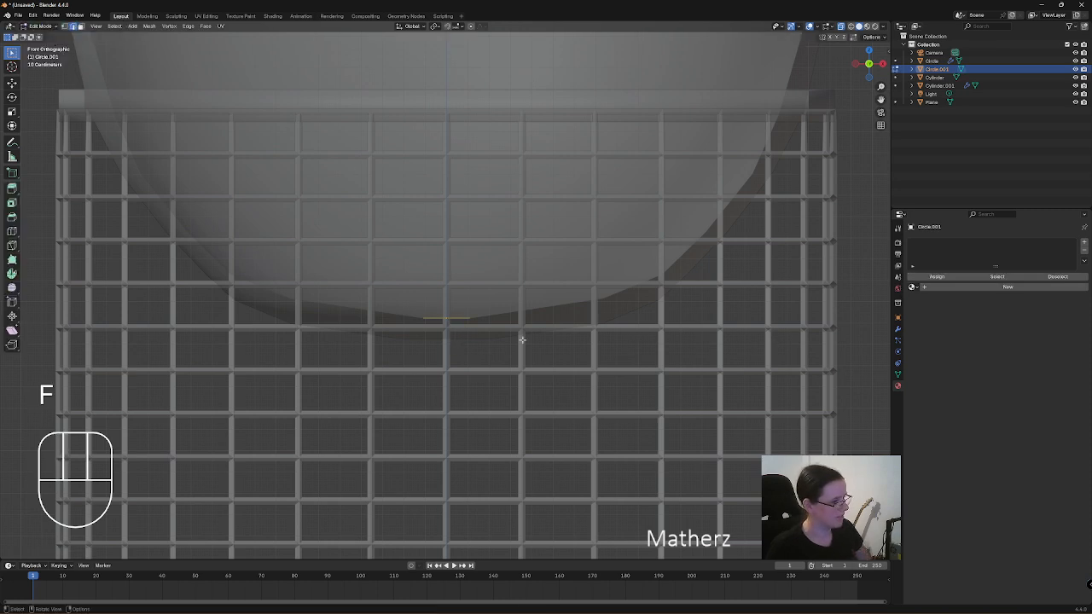
Extrude the face upward twice, first by about 0.08 m, widening each new level to follow the bottle's inner wall.
{"action": "key", "text": "e"}
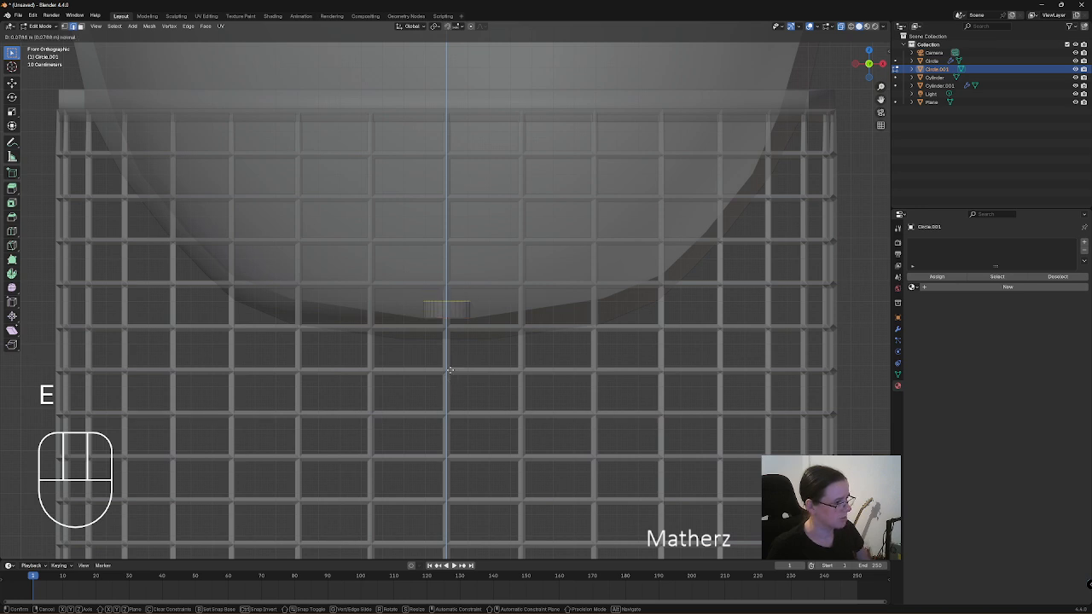
{"action": "left_click", "coordinate": [449, 370]}
{"action": "key", "text": "s"}
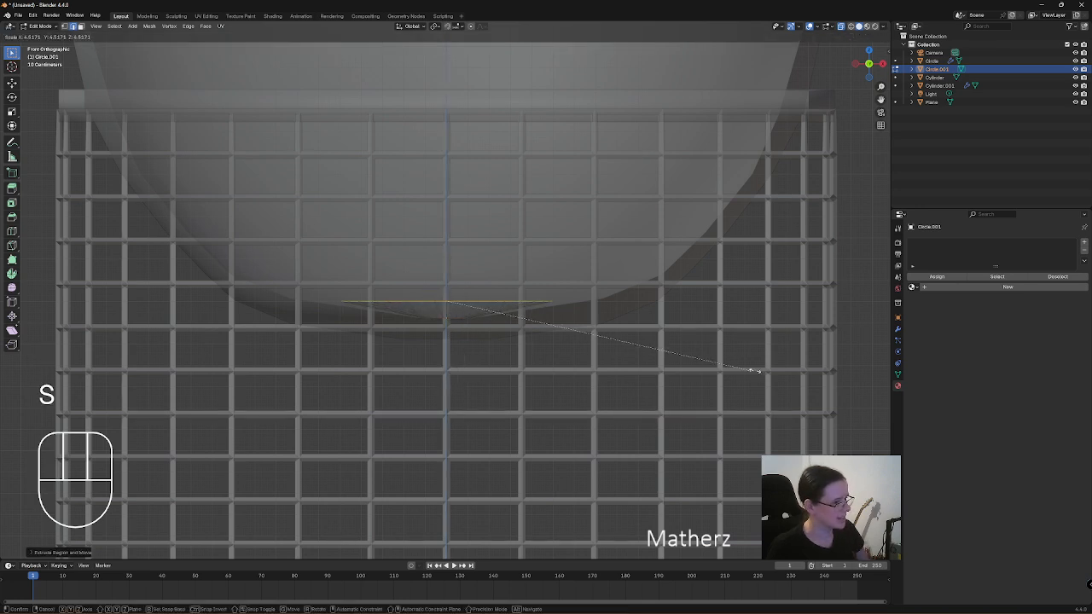
{"action": "left_click", "coordinate": [852, 371]}
{"action": "key", "text": "e"}
{"action": "left_click", "coordinate": [569, 467]}
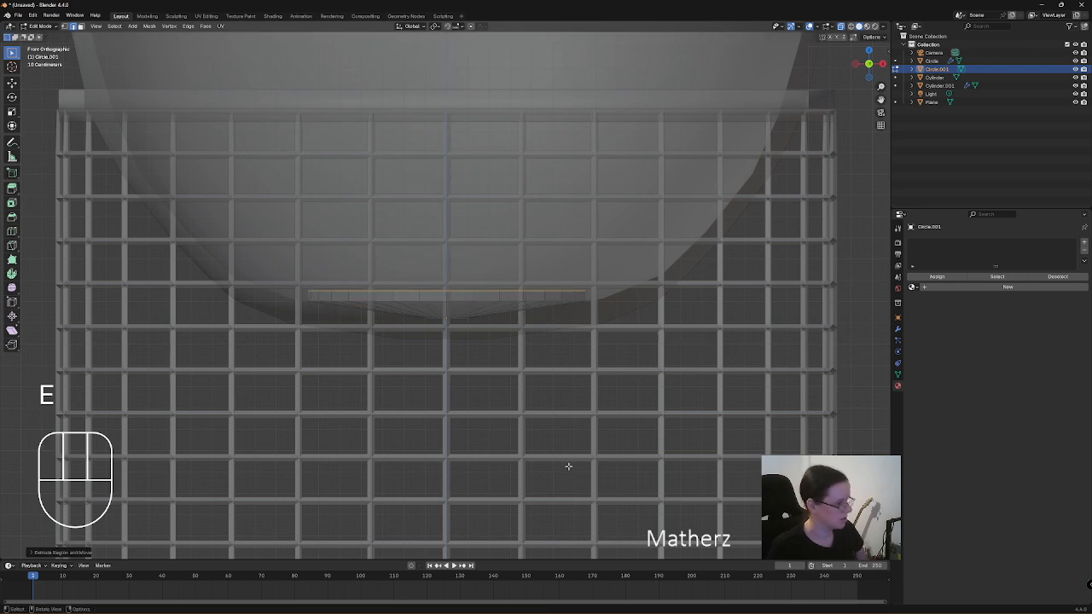
{"action": "key", "text": "s"}
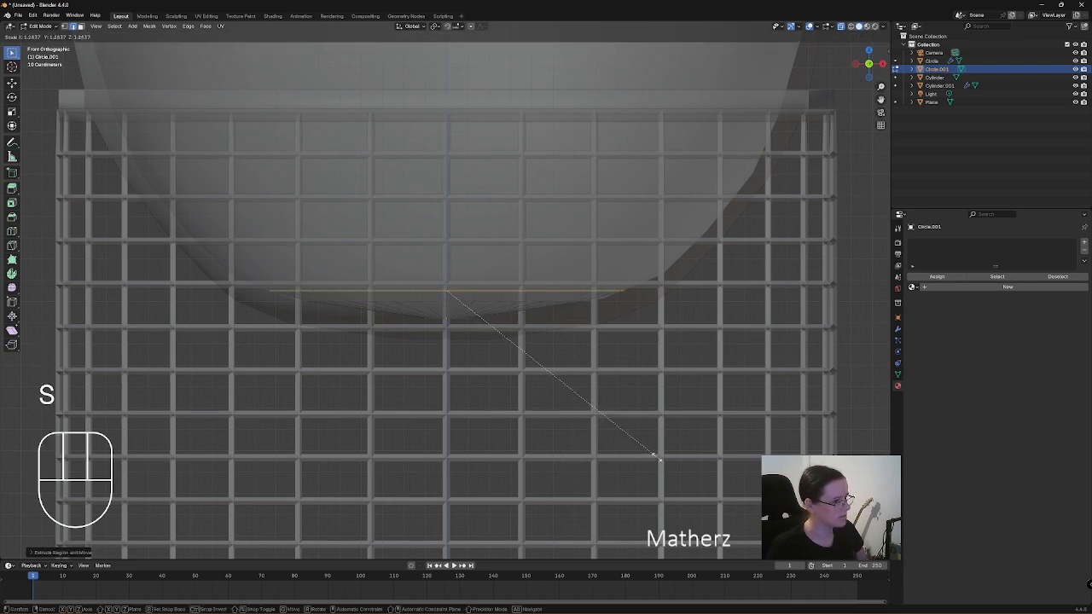
{"action": "left_click", "coordinate": [655, 458]}
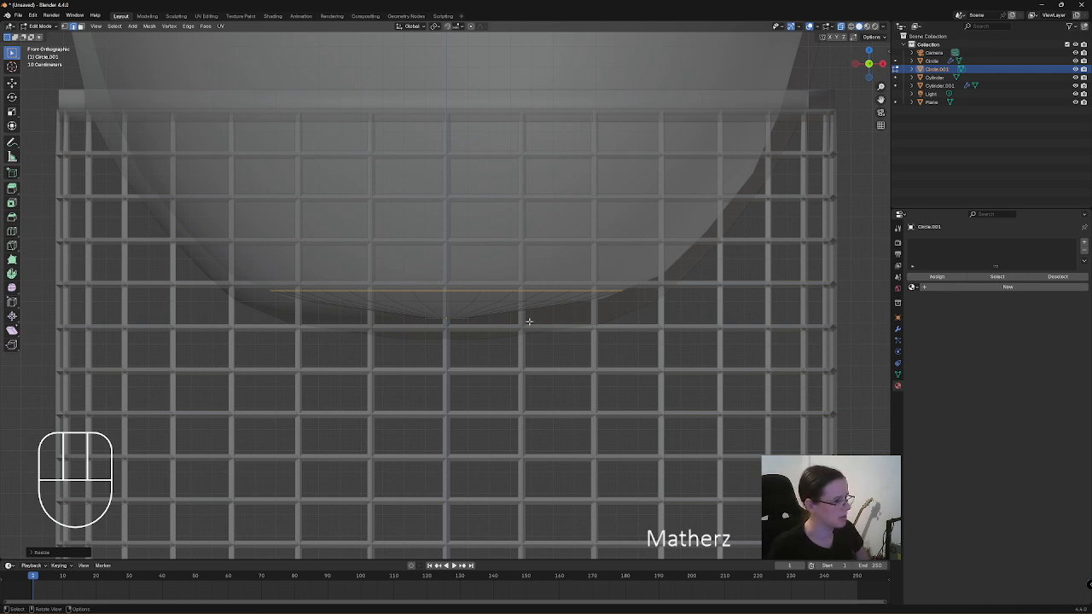
Extrude two more levels upward, the second about 0.40 m high, scaling each by about 1.3 to meet the inner wall.
{"action": "key", "text": "e"}
{"action": "left_click", "coordinate": [530, 289]}
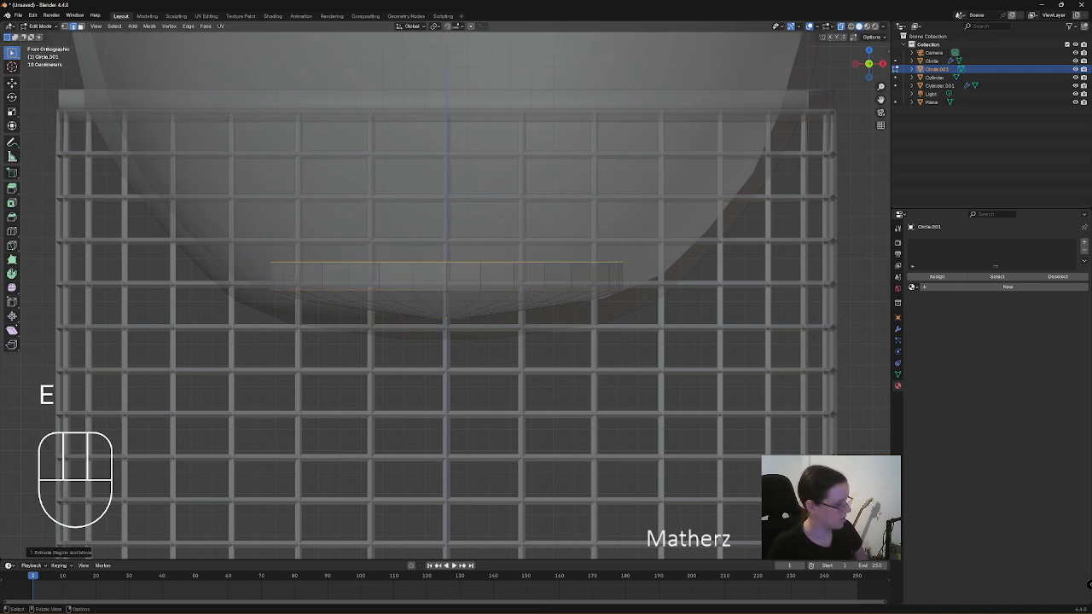
{"action": "key", "text": "s"}
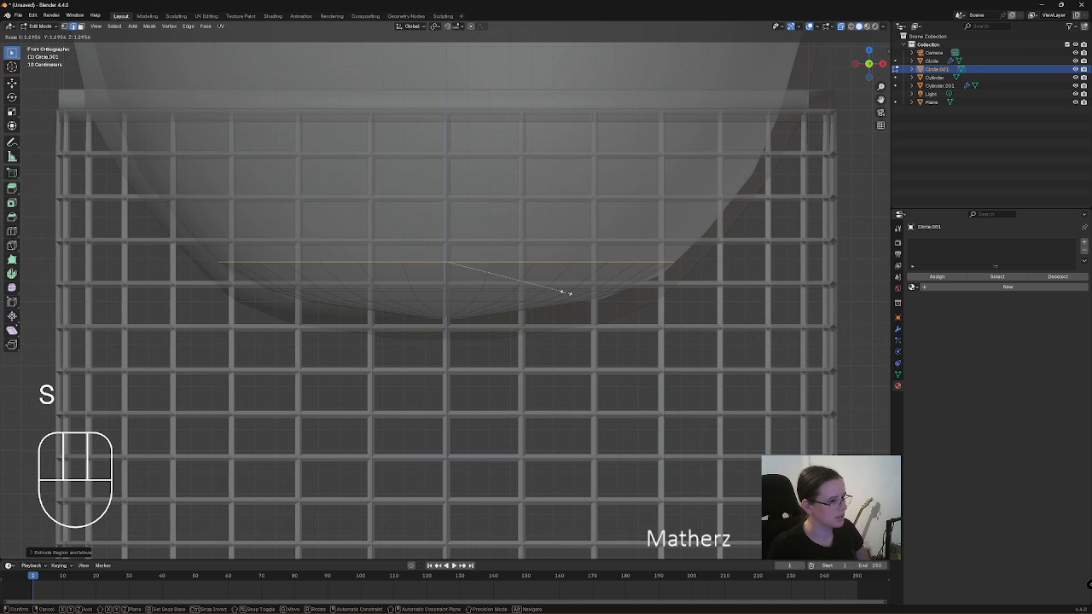
{"action": "left_click", "coordinate": [565, 292]}
{"action": "key", "text": "e"}
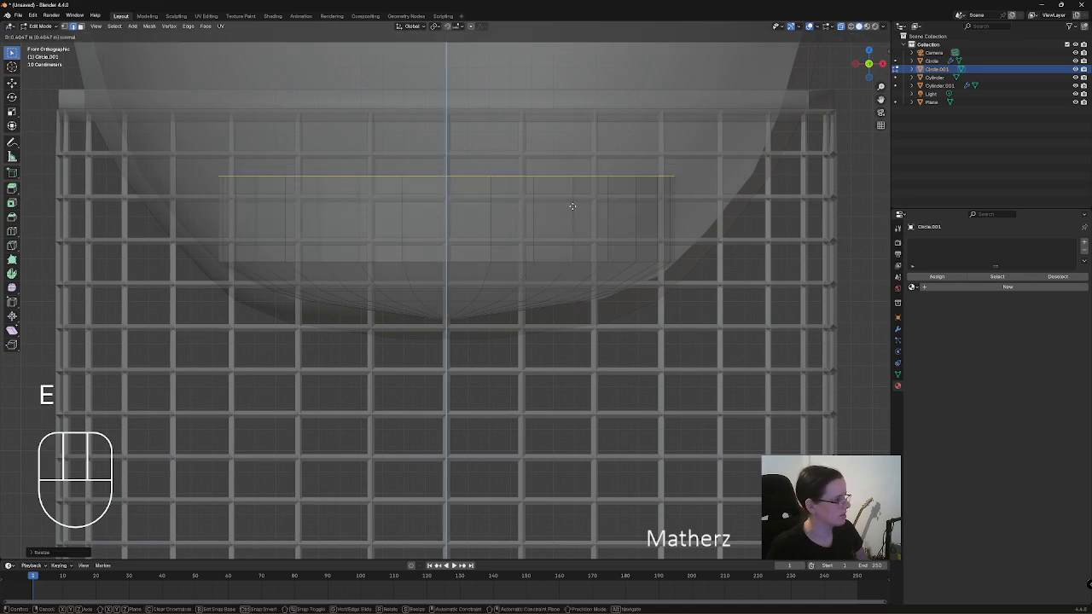
{"action": "left_click", "coordinate": [573, 206]}
{"action": "key", "text": "s"}
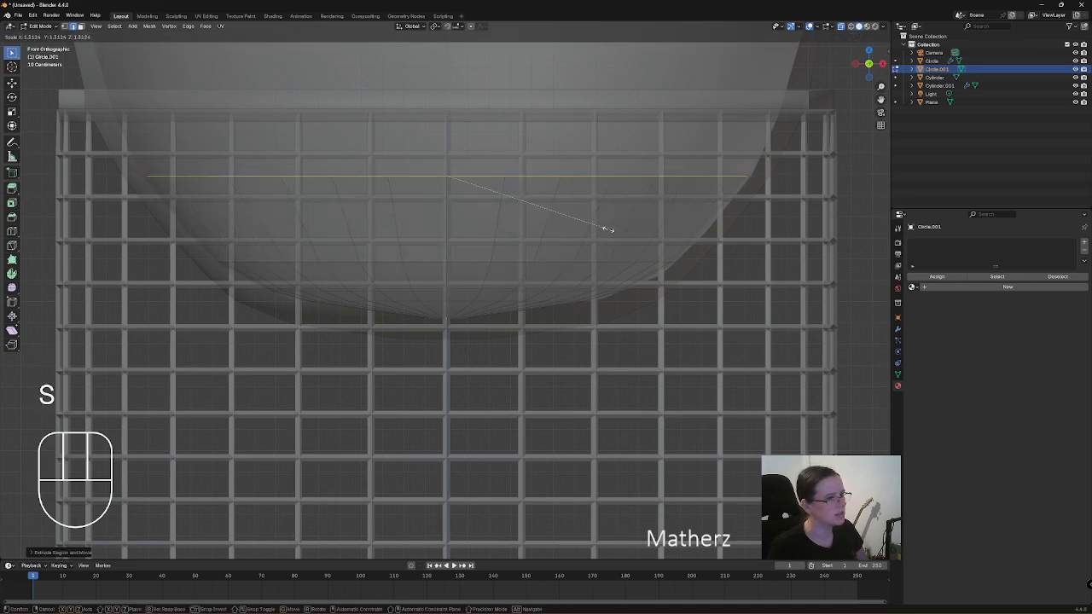
{"action": "left_click", "coordinate": [609, 230]}
Extrude the top face up to just below the gold ring and scale it by about 1.1 to the inner wall.
{"action": "key", "text": "e"}
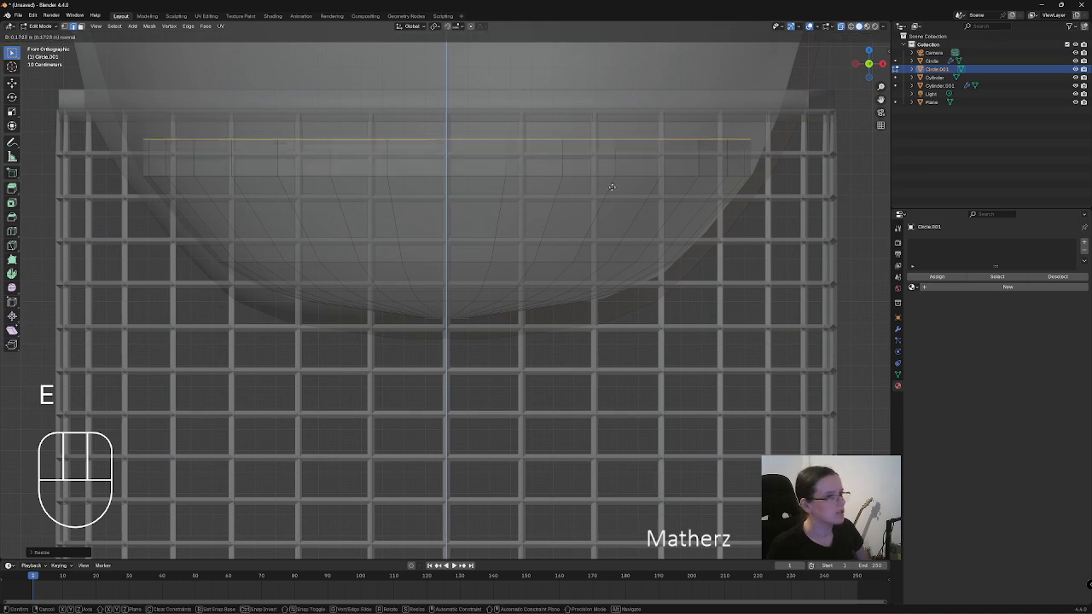
{"action": "left_click", "coordinate": [609, 166]}
{"action": "key", "text": "s"}
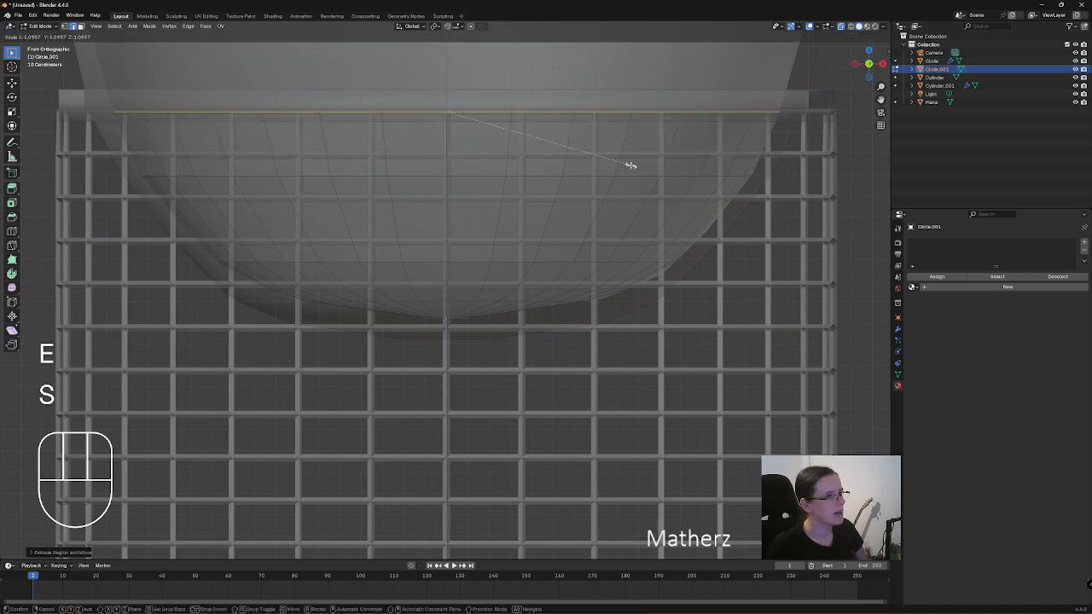
{"action": "left_click", "coordinate": [632, 168]}
Extrude the inner body's top face up past the gold ring by about 0.4 m and widen it to the bottle's inner wall.
{"action": "scroll", "coordinate": [623, 170], "scroll_direction": "down", "scroll_amount": 3}
{"action": "middle_click_drag", "start_coordinate": [613, 158], "coordinate": [669, 363], "text": "shift"}
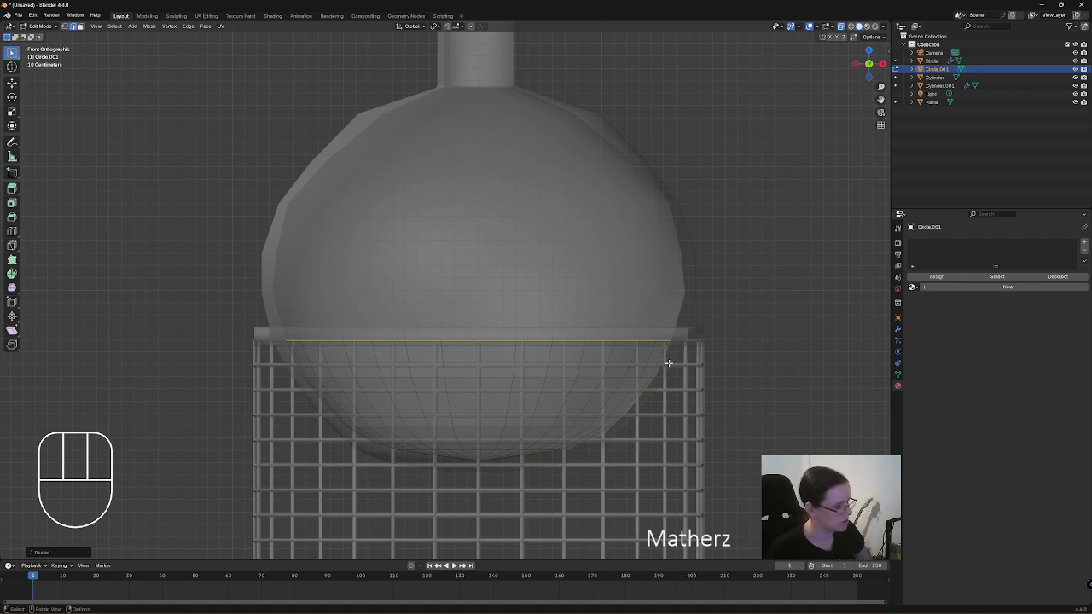
{"action": "key", "text": "e"}
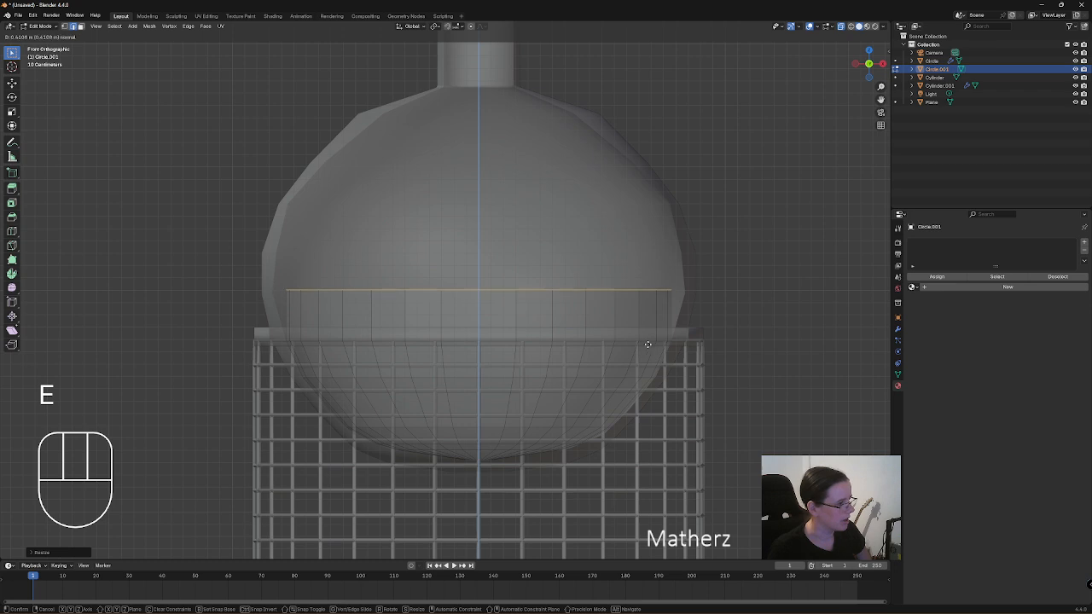
{"action": "left_click", "coordinate": [649, 345]}
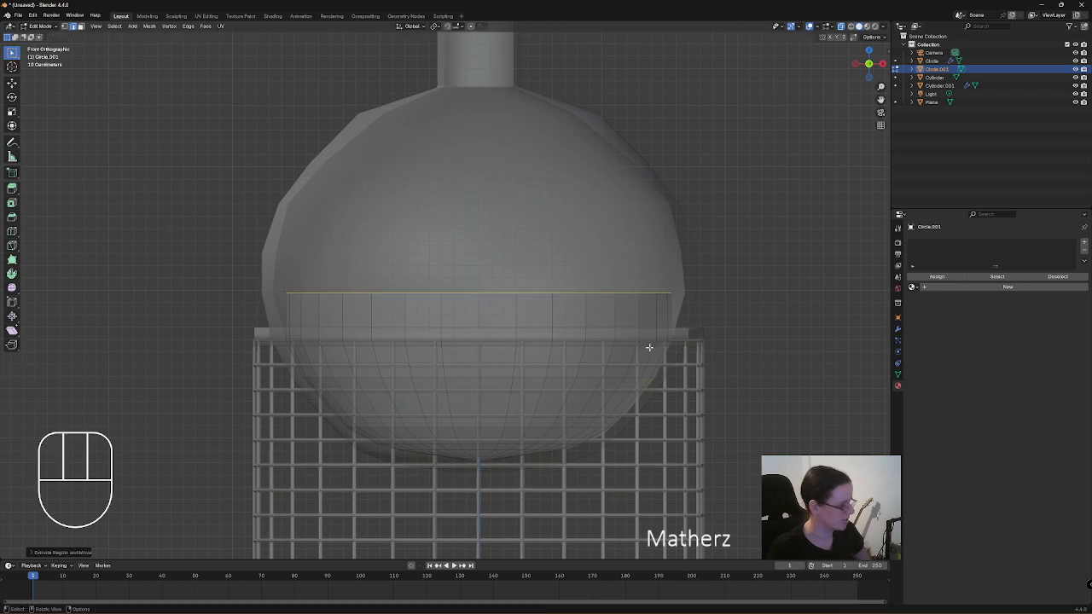
{"action": "key", "text": "s"}
{"action": "left_click", "coordinate": [663, 354]}
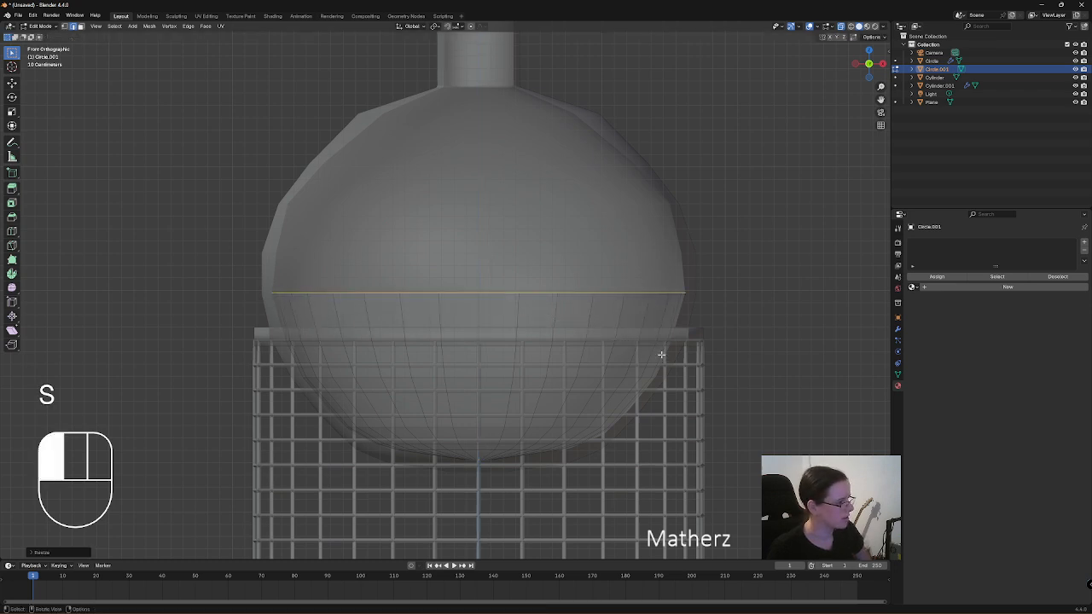
Extrude two more levels upward, narrowing each one to follow the bottle's inner wall, the second by a scale of about 0.97.
{"action": "key", "text": "e"}
{"action": "left_click", "coordinate": [668, 291]}
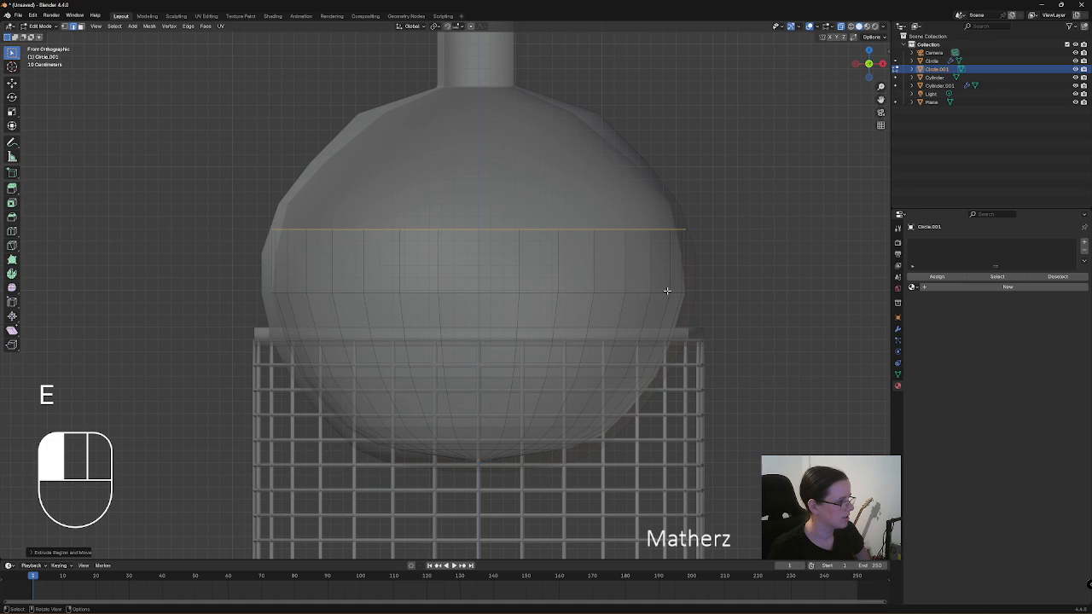
{"action": "key", "text": "s"}
{"action": "left_click", "coordinate": [727, 235]}
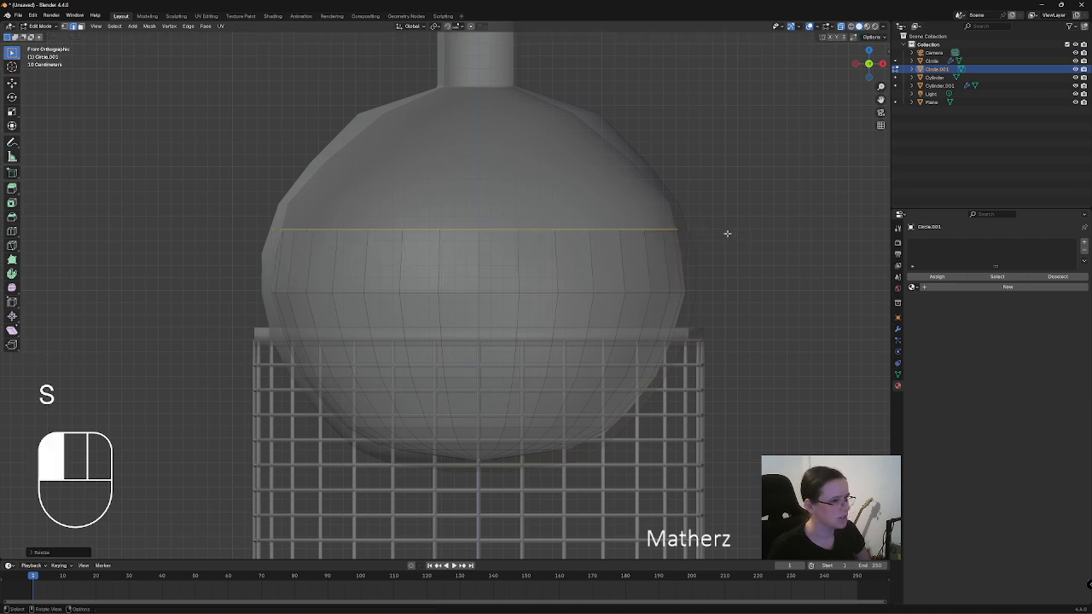
{"action": "key", "text": "e"}
{"action": "left_click", "coordinate": [727, 213]}
{"action": "key", "text": "s"}
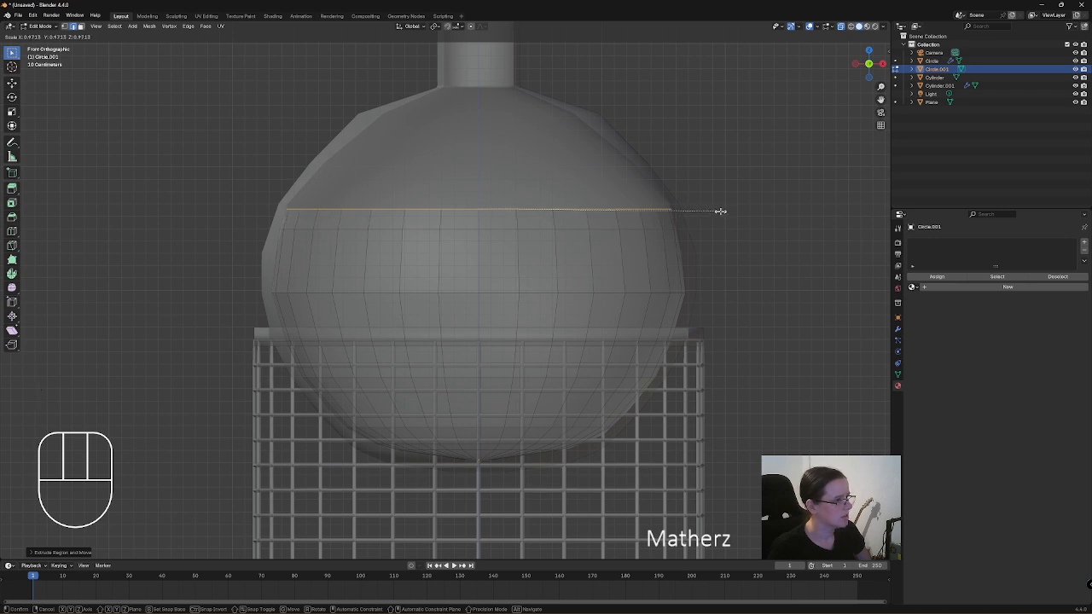
{"action": "left_click", "coordinate": [720, 211]}
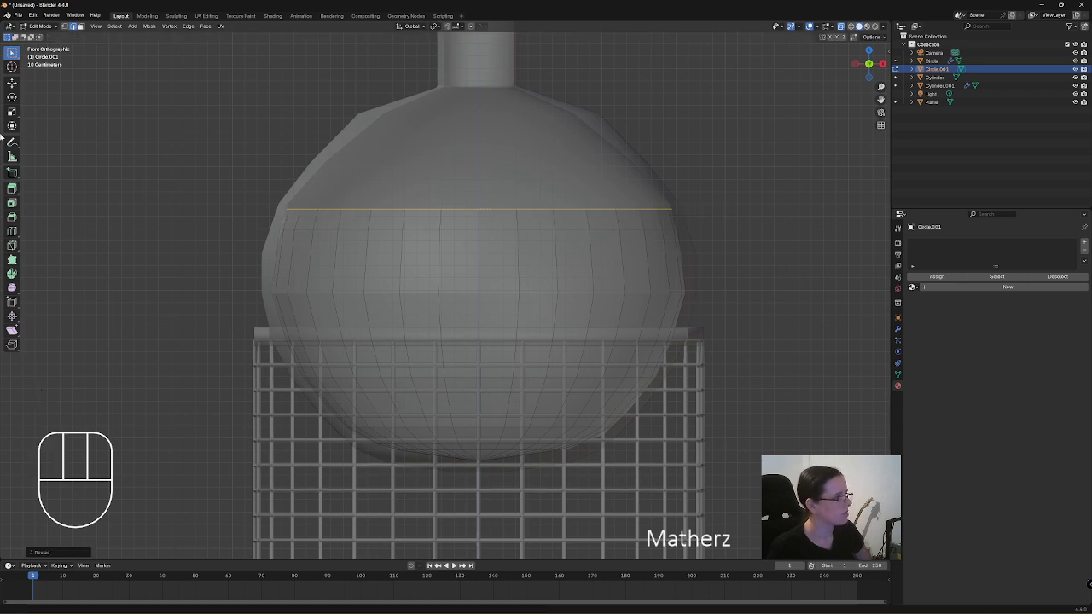
Return to Object Mode and apply Shade Smooth to the inner body.
{"action": "left_click", "coordinate": [42, 27]}
{"action": "left_click", "coordinate": [46, 43]}
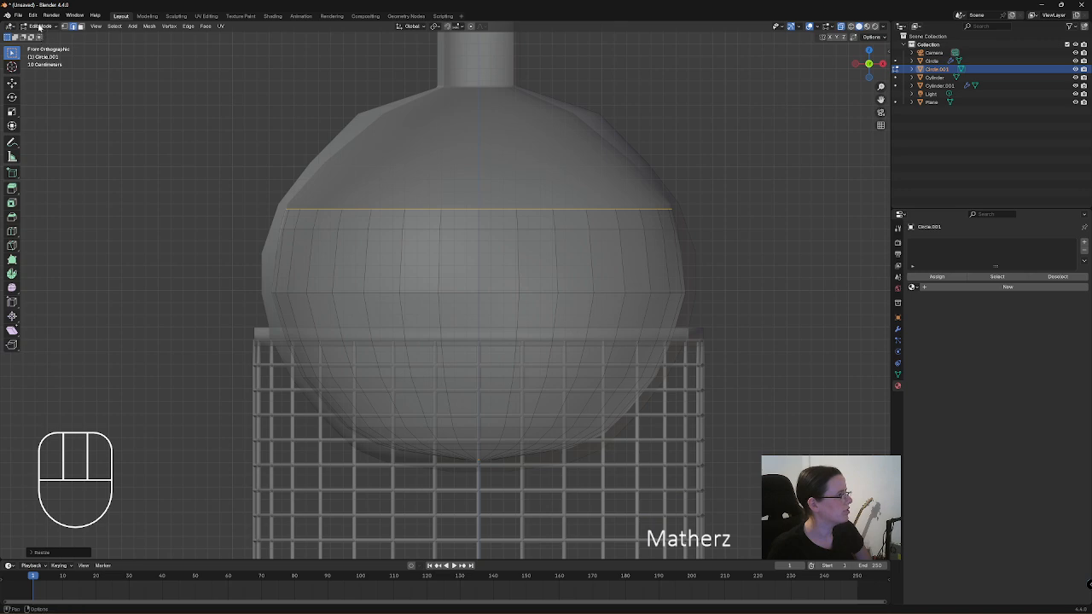
{"action": "left_click", "coordinate": [43, 27]}
{"action": "left_click", "coordinate": [47, 35]}
{"action": "middle_click_drag", "start_coordinate": [429, 230], "coordinate": [563, 264]}
{"action": "right_click", "coordinate": [563, 262]}
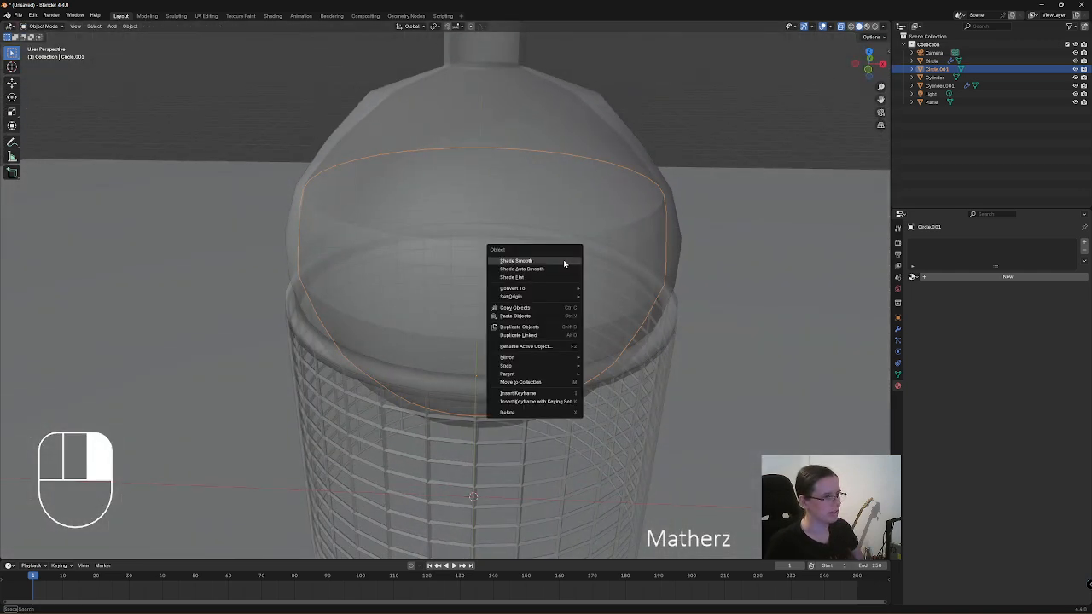
{"action": "left_click", "coordinate": [563, 261]}
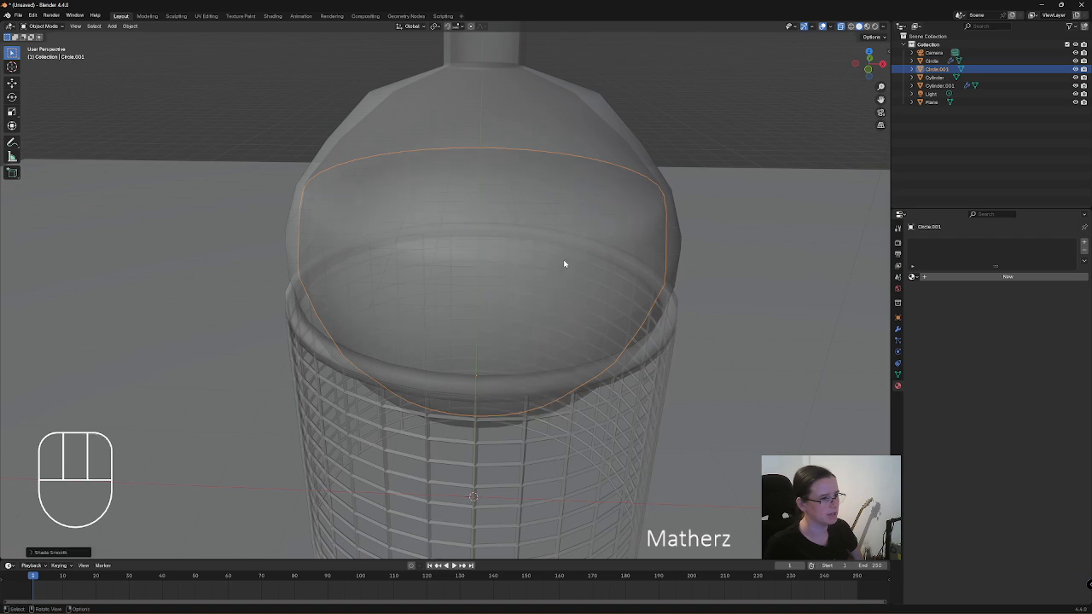
Switch to rendered shading and give the inner body a new material named LQD.
{"action": "scroll", "coordinate": [553, 200], "scroll_direction": "down", "scroll_amount": 4}
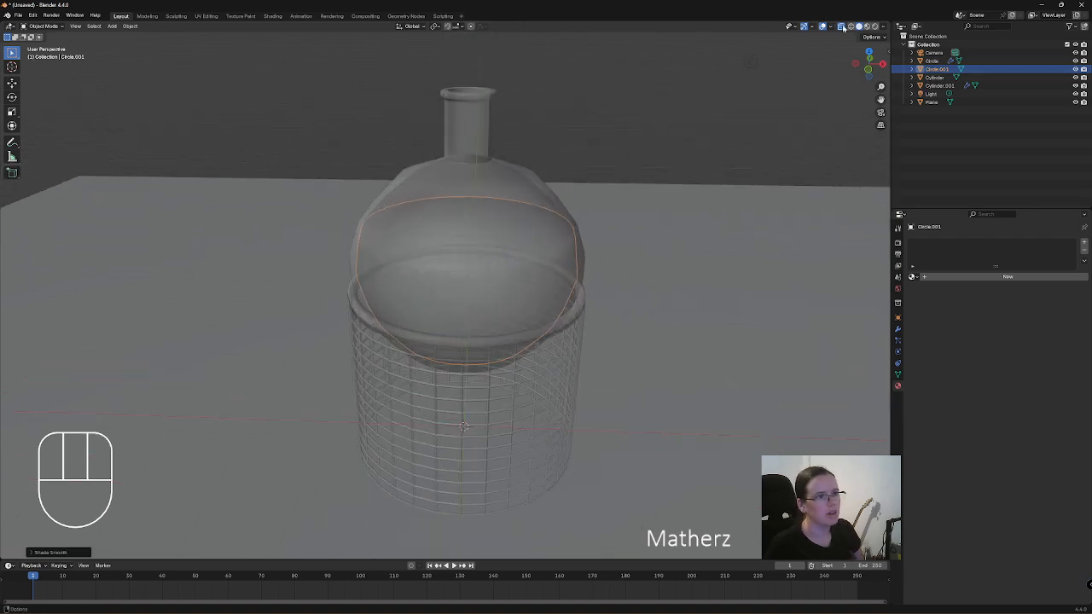
{"action": "left_click", "coordinate": [875, 27]}
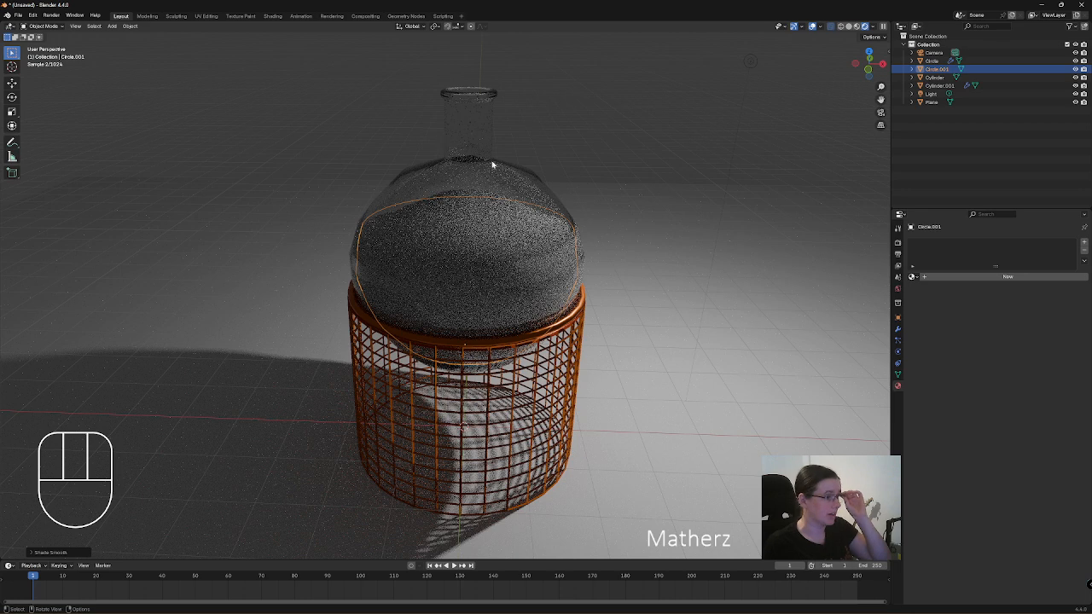
{"action": "left_click", "coordinate": [898, 387]}
{"action": "left_click", "coordinate": [1008, 277]}
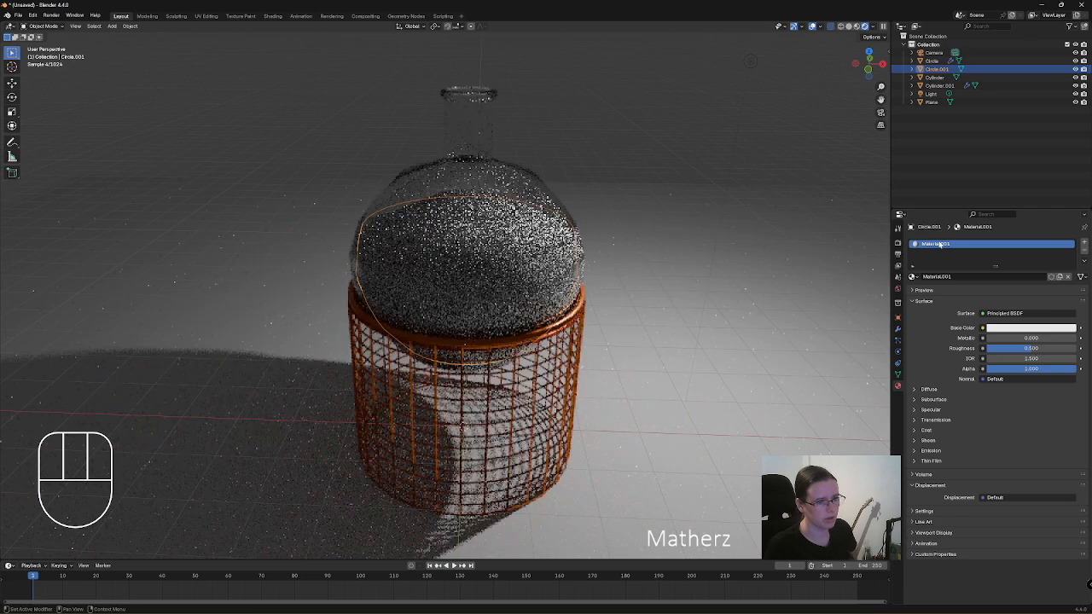
{"action": "double_click", "coordinate": [939, 245]}
{"action": "type", "text": "L"}
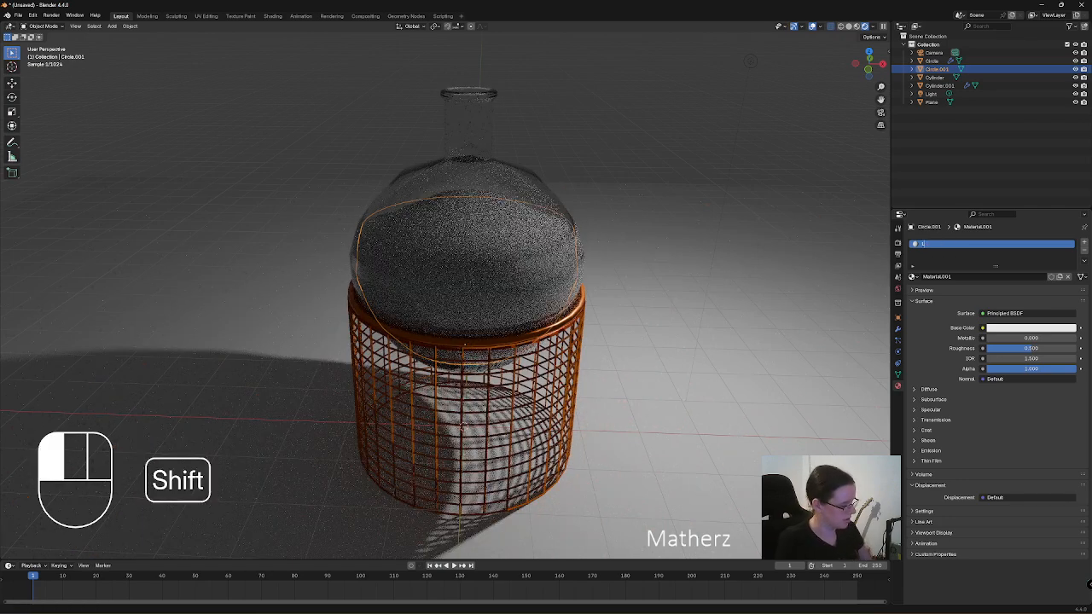
{"action": "type", "text": "QD"}
{"action": "key", "text": "Return"}
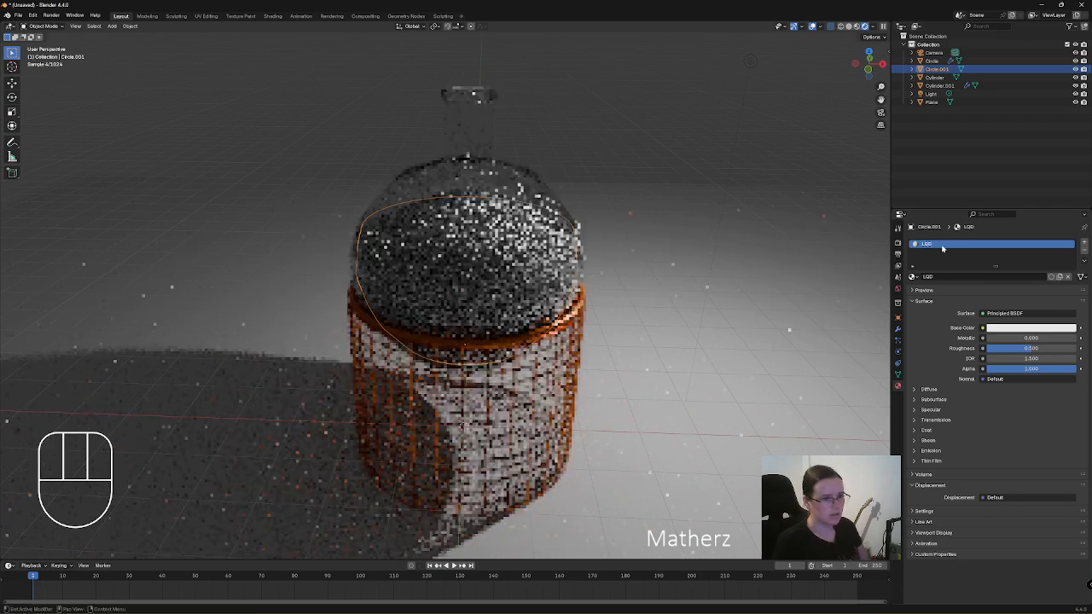
Set the LQD material to a bright green base color with metallic 0.500, roughness 0.152 and alpha about 0.69.
{"action": "left_click", "coordinate": [1002, 329]}
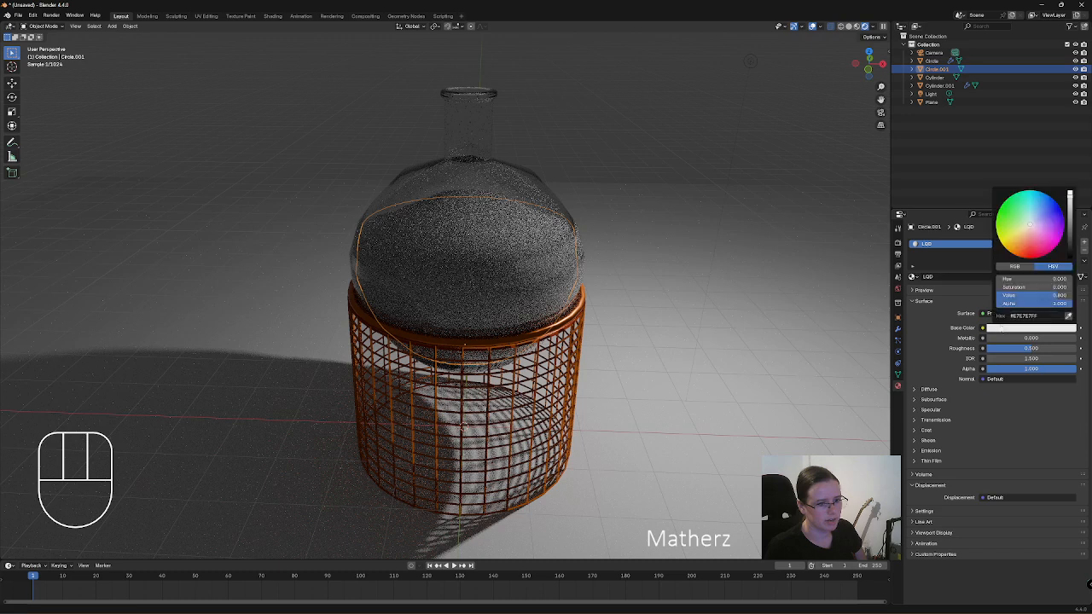
{"action": "left_click_drag", "start_coordinate": [1026, 228], "coordinate": [1002, 214]}
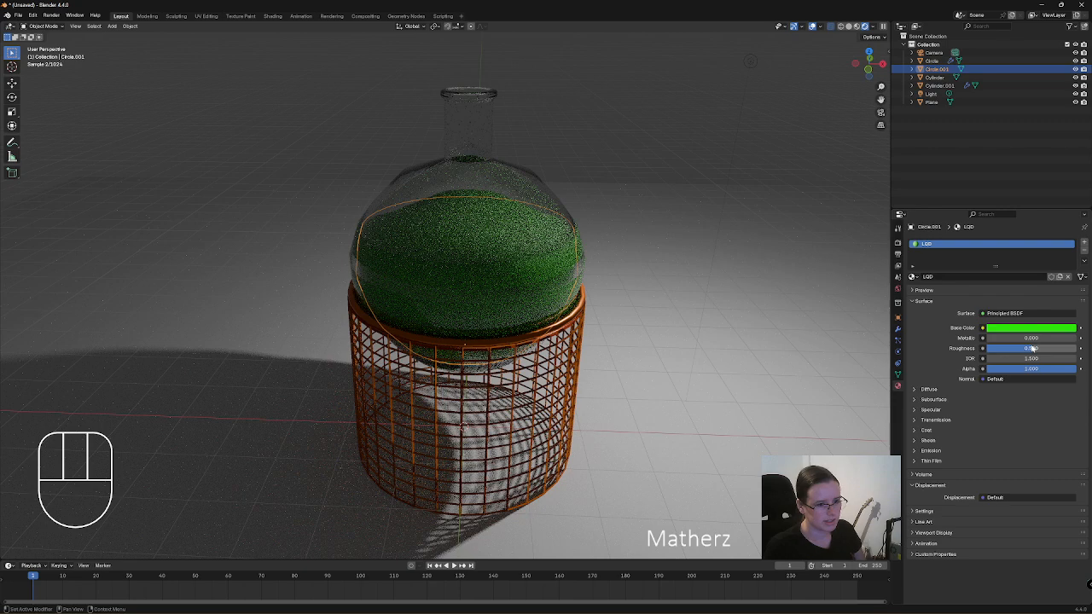
{"action": "left_click_drag", "start_coordinate": [1032, 348], "coordinate": [1008, 338]}
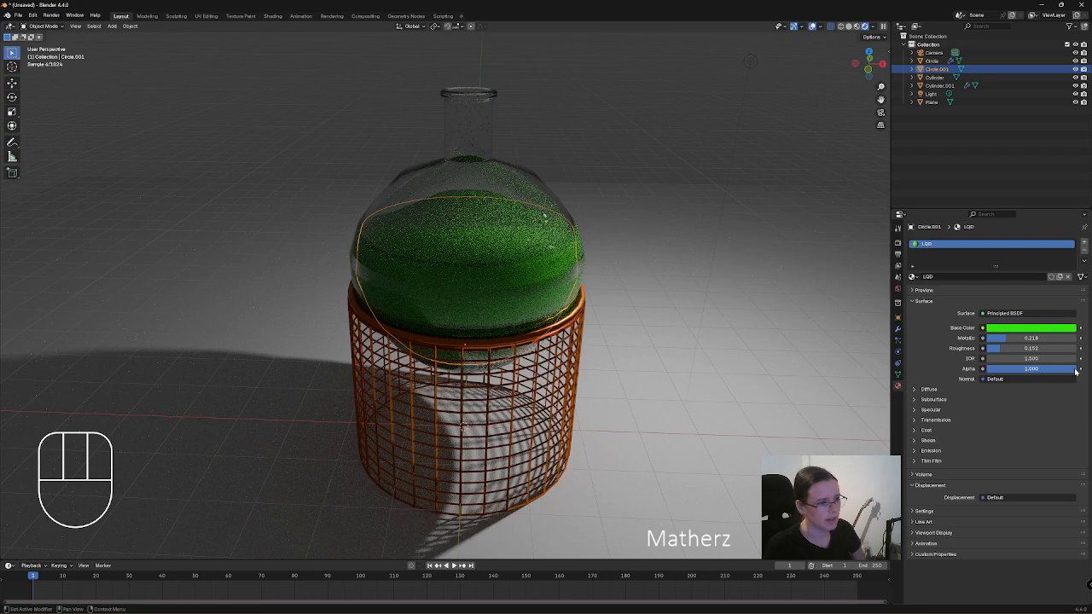
{"action": "left_click_drag", "start_coordinate": [1076, 372], "coordinate": [1041, 368]}
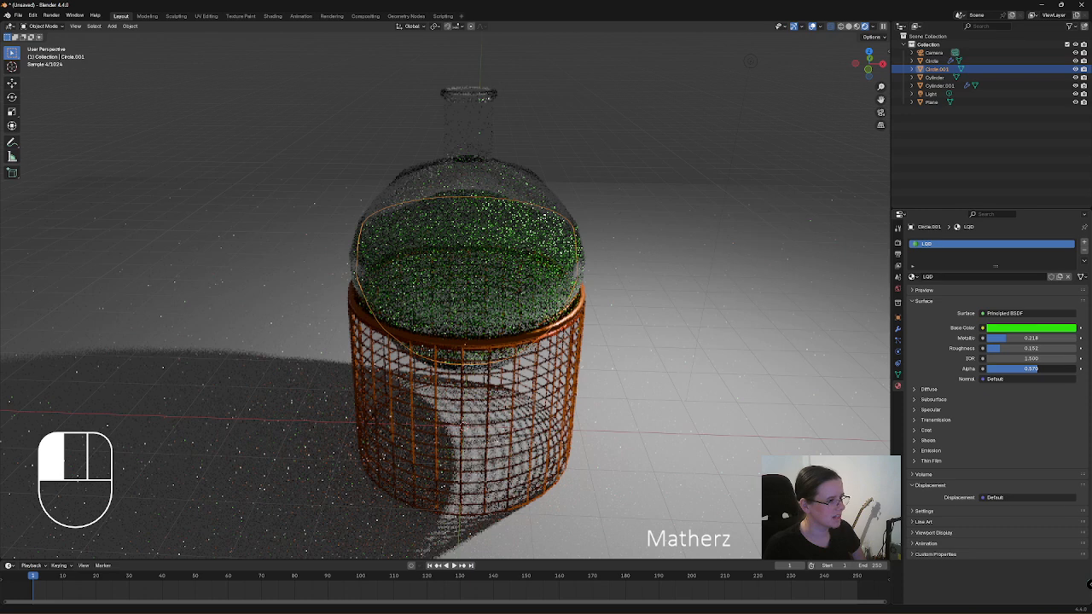
{"action": "left_click_drag", "start_coordinate": [1038, 368], "coordinate": [1043, 337]}
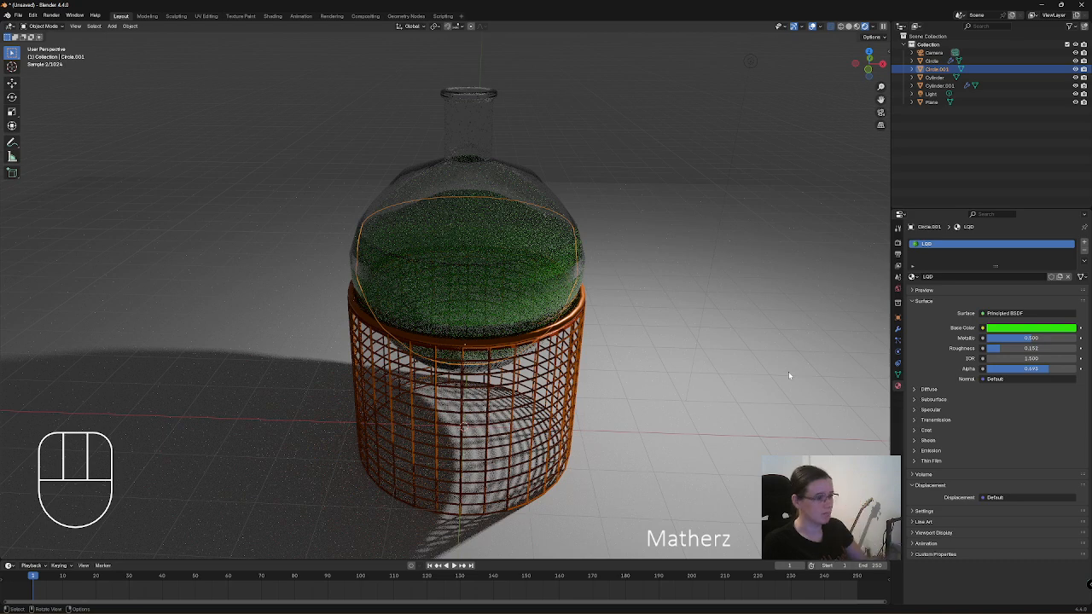
{"action": "left_click", "coordinate": [623, 138]}
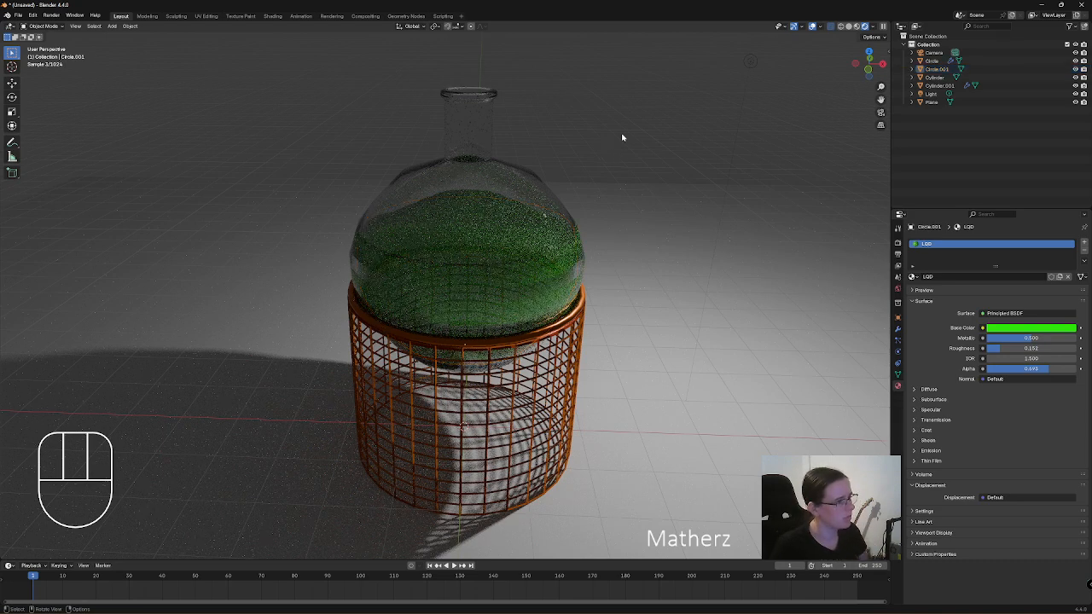
Switch back to solid shading, add a cylinder mesh and move it up above the bottle's neck.
{"action": "middle_click_drag", "start_coordinate": [646, 319], "coordinate": [612, 464]}
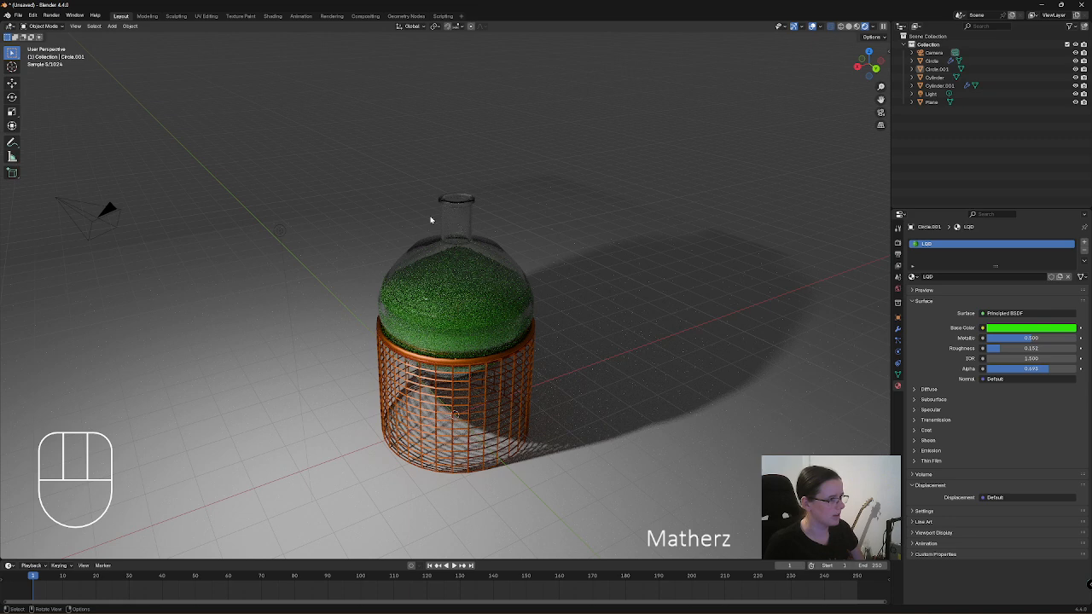
{"action": "left_click", "coordinate": [112, 26]}
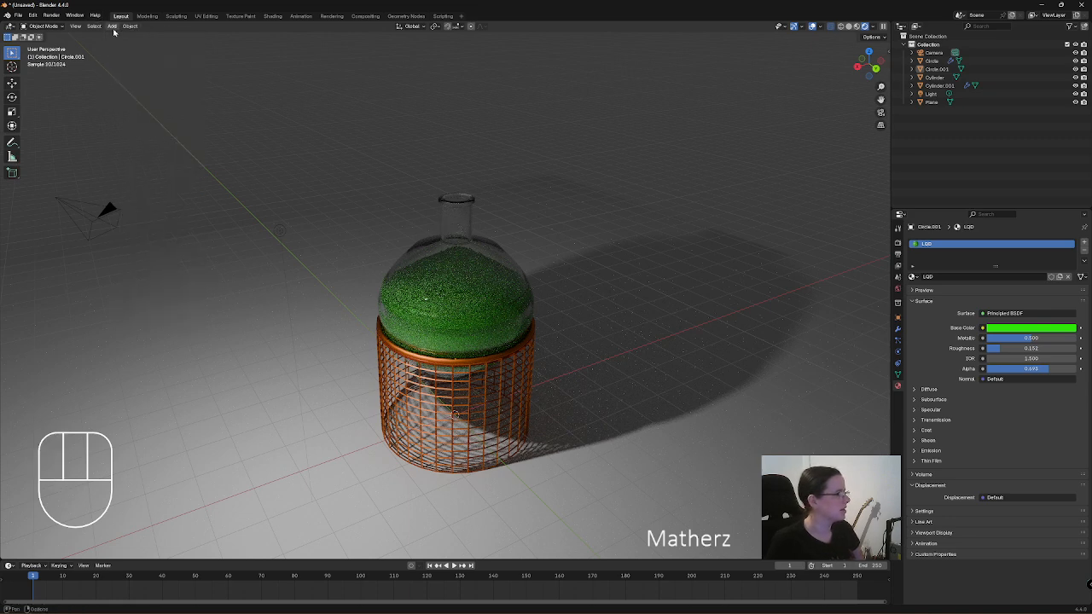
{"action": "left_click", "coordinate": [109, 26]}
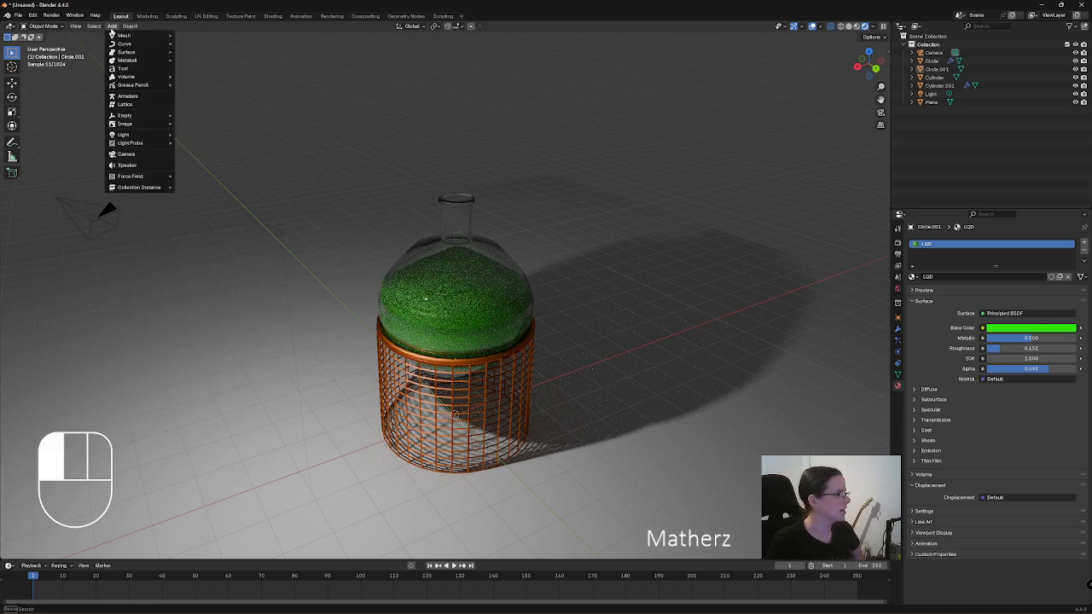
{"action": "left_click", "coordinate": [849, 28]}
{"action": "left_click", "coordinate": [110, 26]}
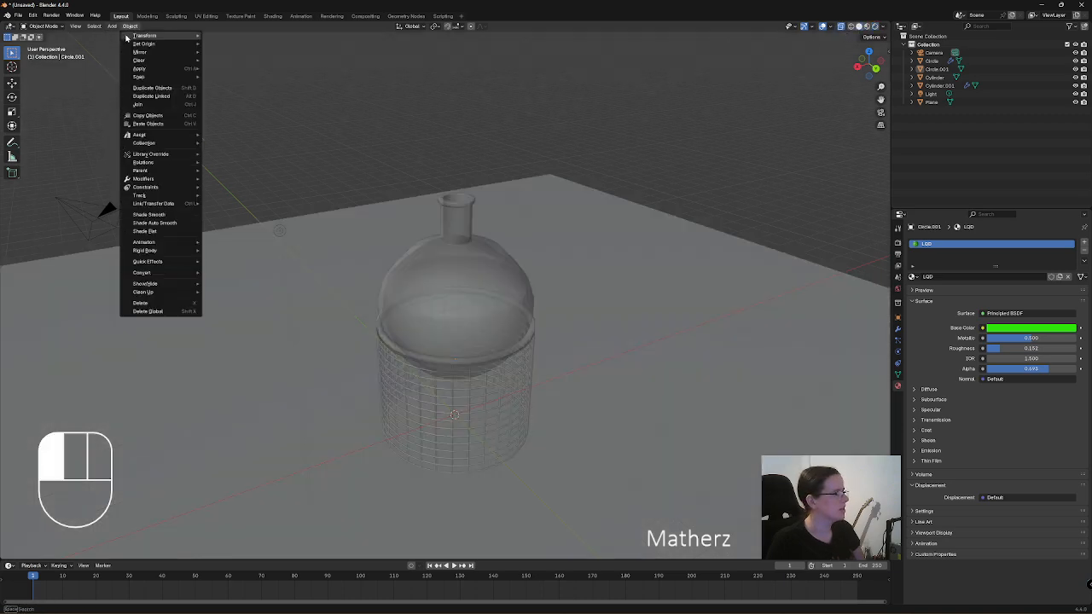
{"action": "mouse_move", "coordinate": [124, 35]}
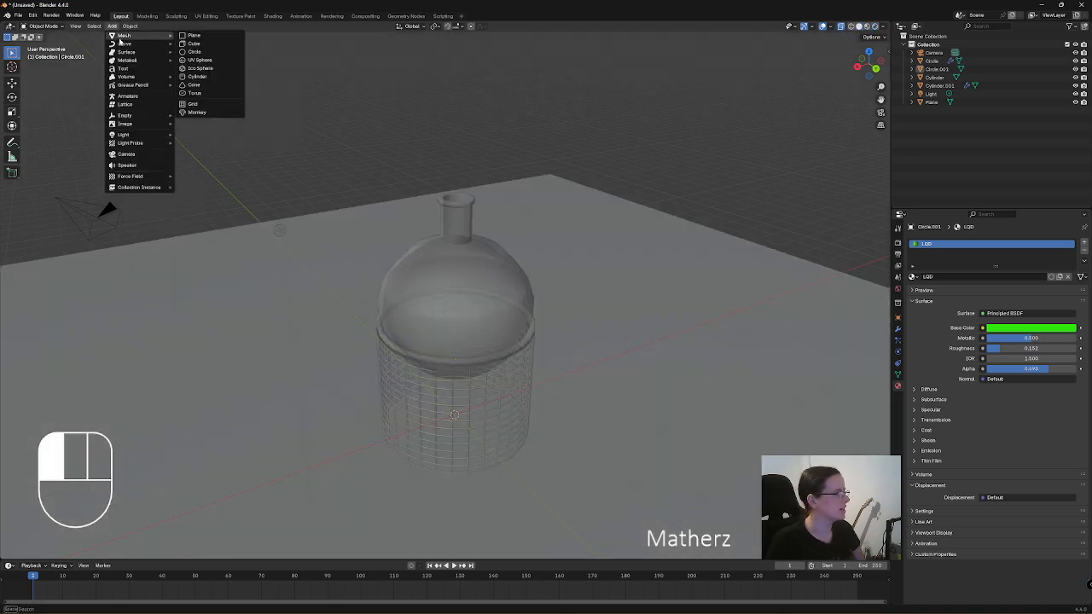
{"action": "left_click", "coordinate": [196, 76]}
{"action": "key", "text": "g"}
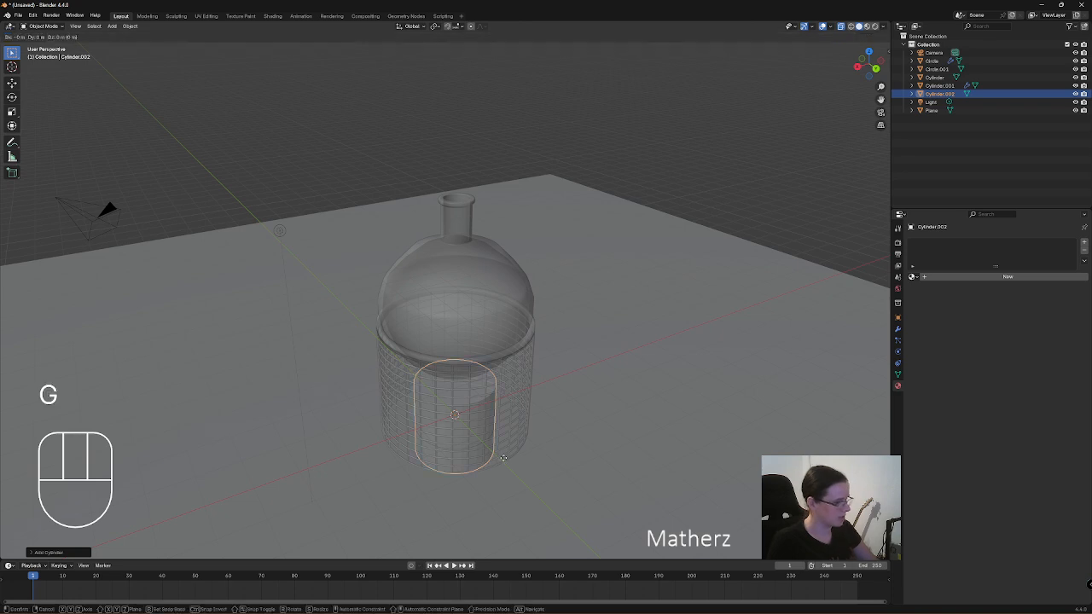
{"action": "middle_click_drag", "start_coordinate": [505, 452], "coordinate": [516, 225]}
{"action": "left_click", "coordinate": [524, 114]}
Delete the new cylinder's top face in Edit Mode using face selection with X-ray turned off.
{"action": "left_click", "coordinate": [57, 27]}
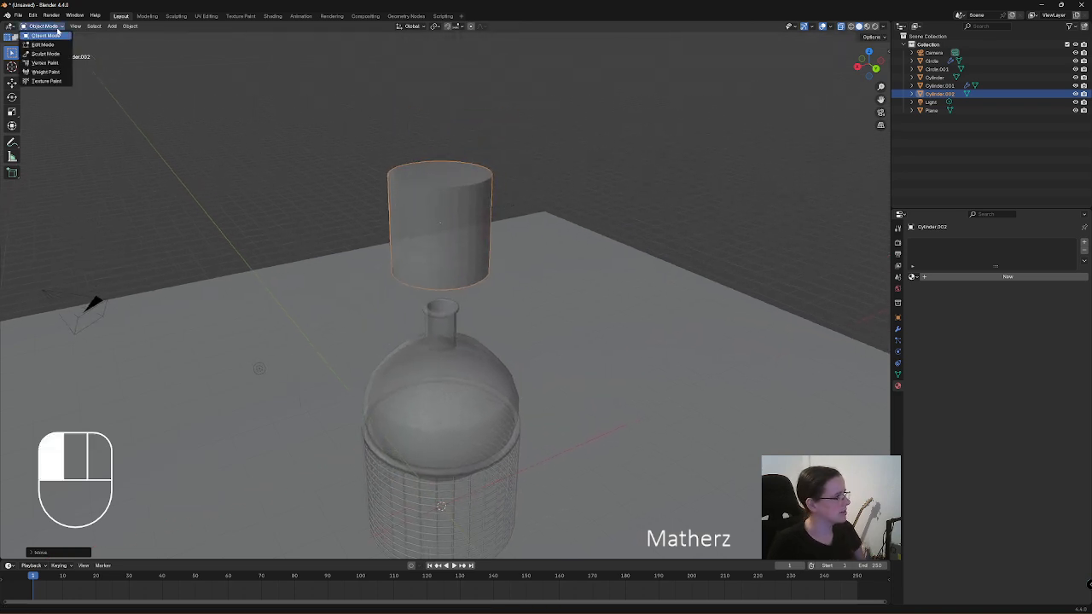
{"action": "left_click", "coordinate": [45, 46]}
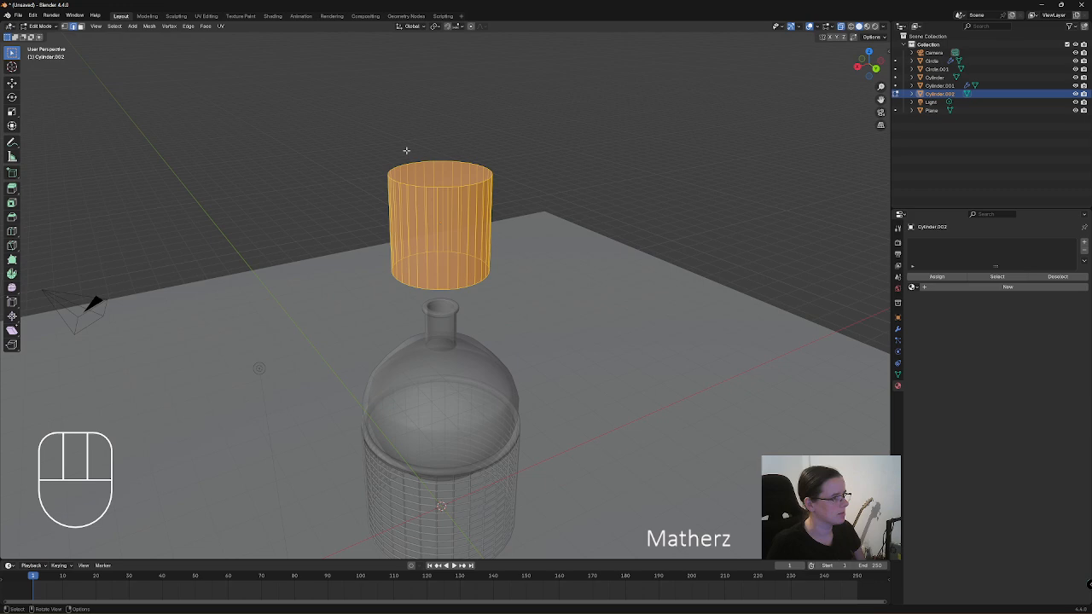
{"action": "left_click", "coordinate": [437, 182]}
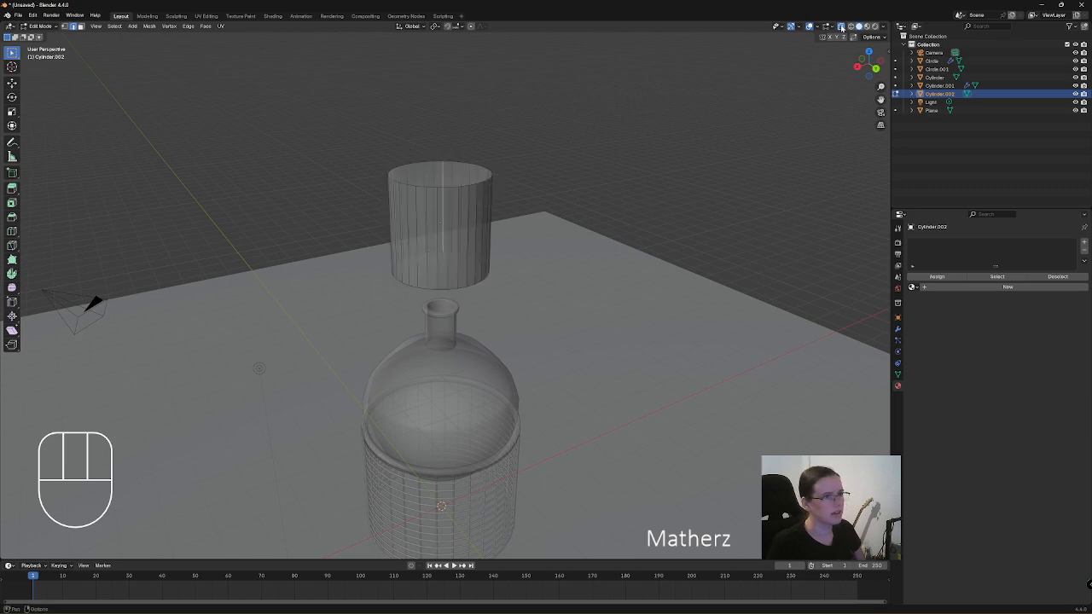
{"action": "left_click", "coordinate": [841, 26]}
{"action": "left_click", "coordinate": [450, 176]}
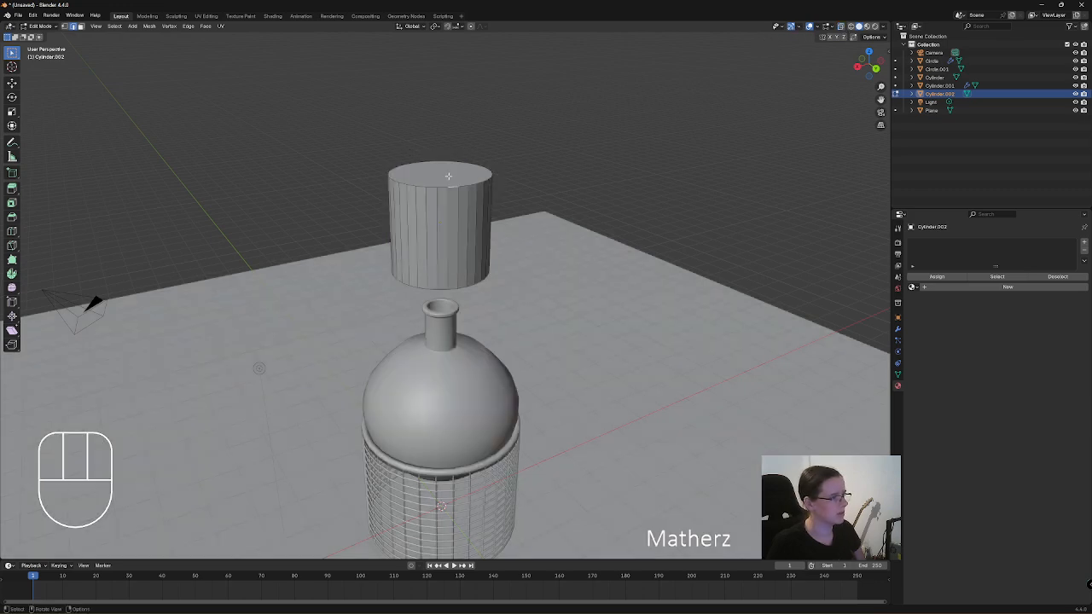
{"action": "left_click", "coordinate": [82, 26]}
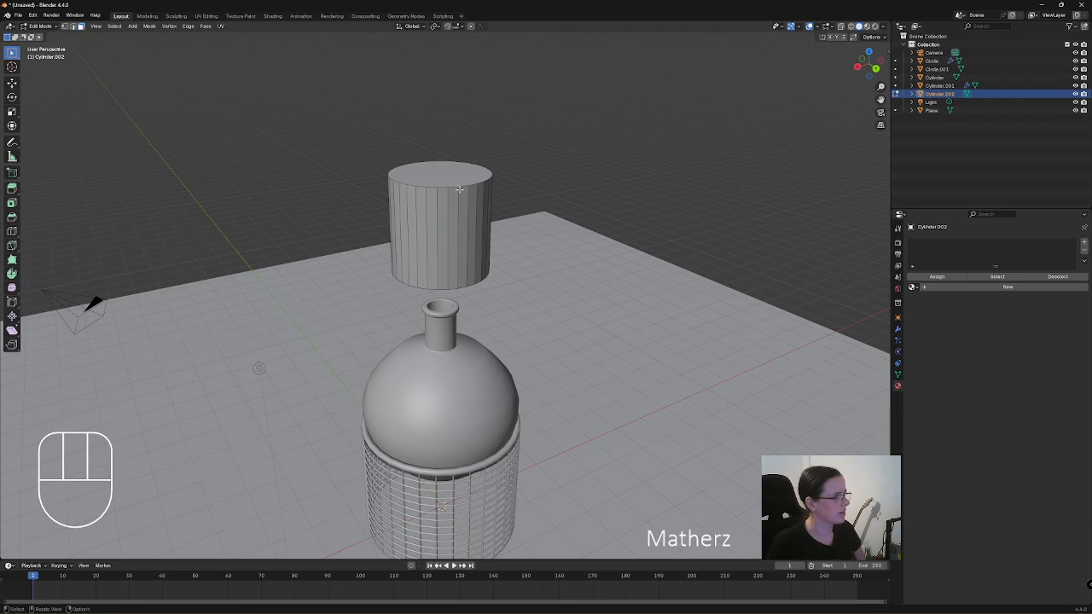
{"action": "left_click", "coordinate": [438, 168]}
{"action": "key", "text": "Delete"}
{"action": "left_click", "coordinate": [422, 187]}
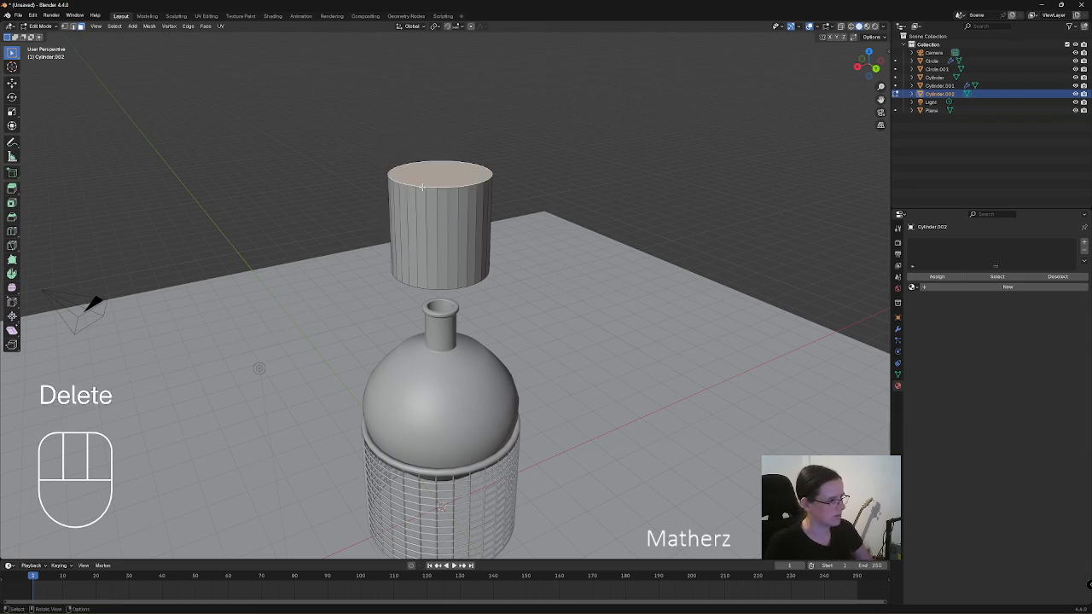
{"action": "key", "text": "Delete"}
{"action": "left_click", "coordinate": [435, 178]}
Delete the cylinder's bottom face to leave an open tube.
{"action": "middle_click_drag", "start_coordinate": [435, 180], "coordinate": [435, 275]}
{"action": "left_click", "coordinate": [491, 338]}
{"action": "key", "text": "Delete"}
{"action": "left_click", "coordinate": [469, 331]}
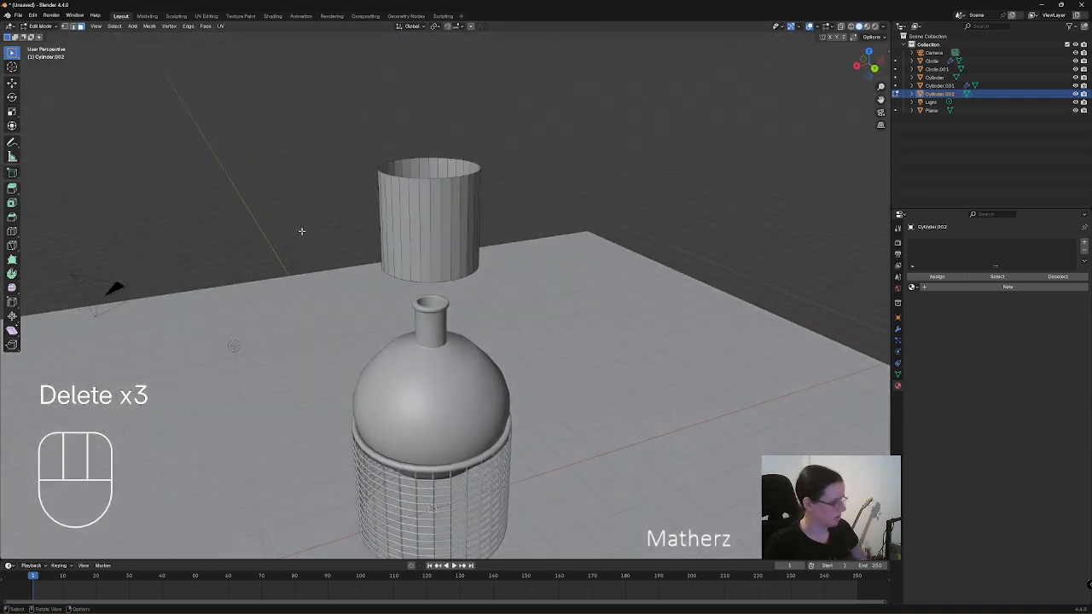
Select the open tube's entire mesh and move it straight down along Z so it surrounds the bottle's neck.
{"action": "key", "text": "a"}
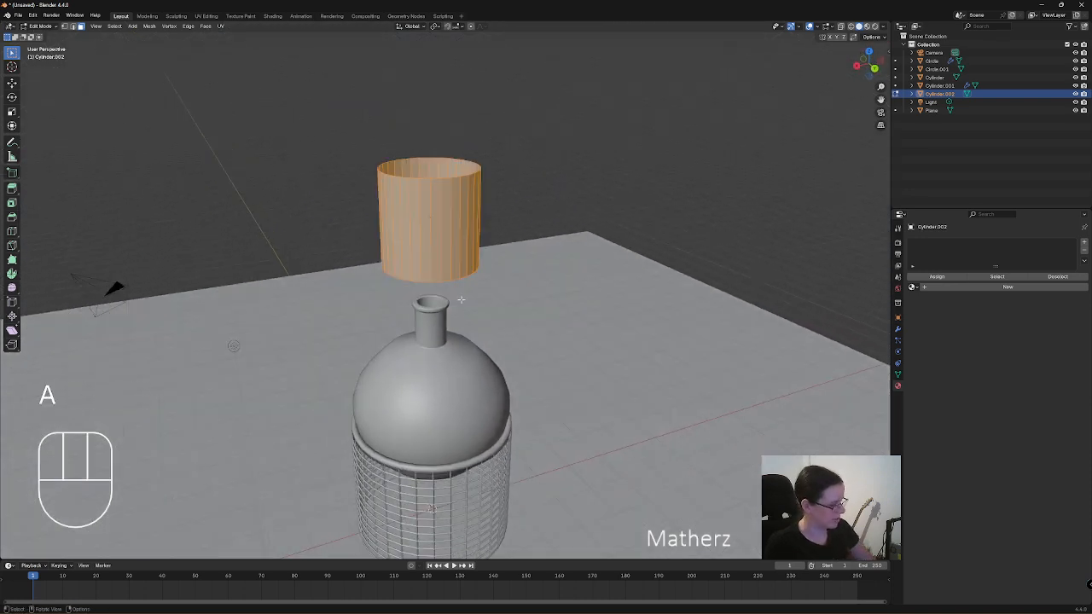
{"action": "key", "text": "g"}
{"action": "middle_click_drag", "start_coordinate": [461, 300], "coordinate": [468, 350]}
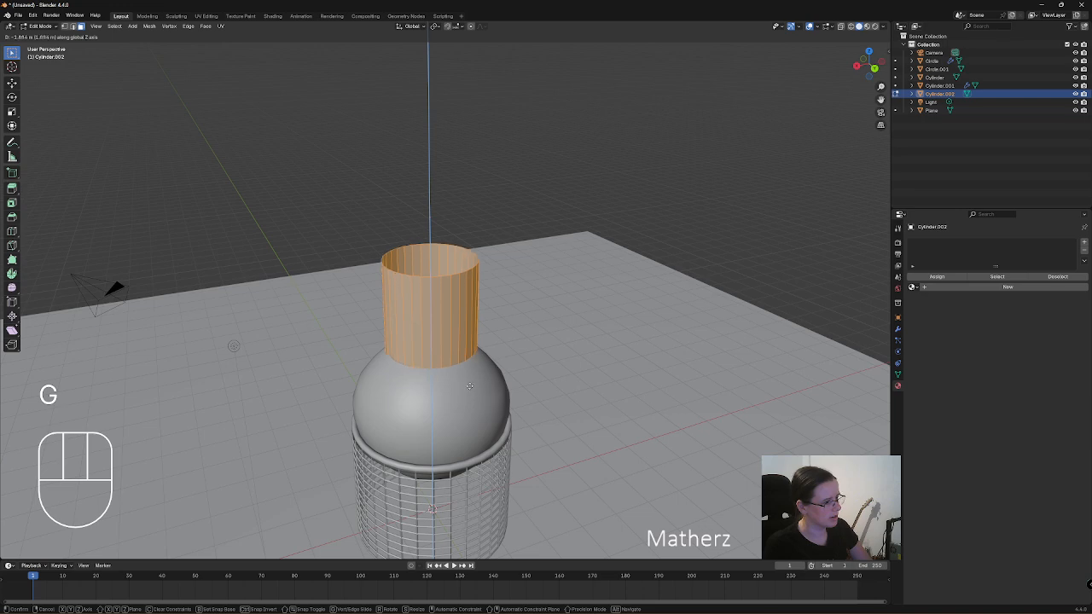
{"action": "left_click", "coordinate": [470, 386]}
In front view with X-ray on, flatten the tube along Z and scale it down to a short band around the neck's rim.
{"action": "key", "text": "KP_1"}
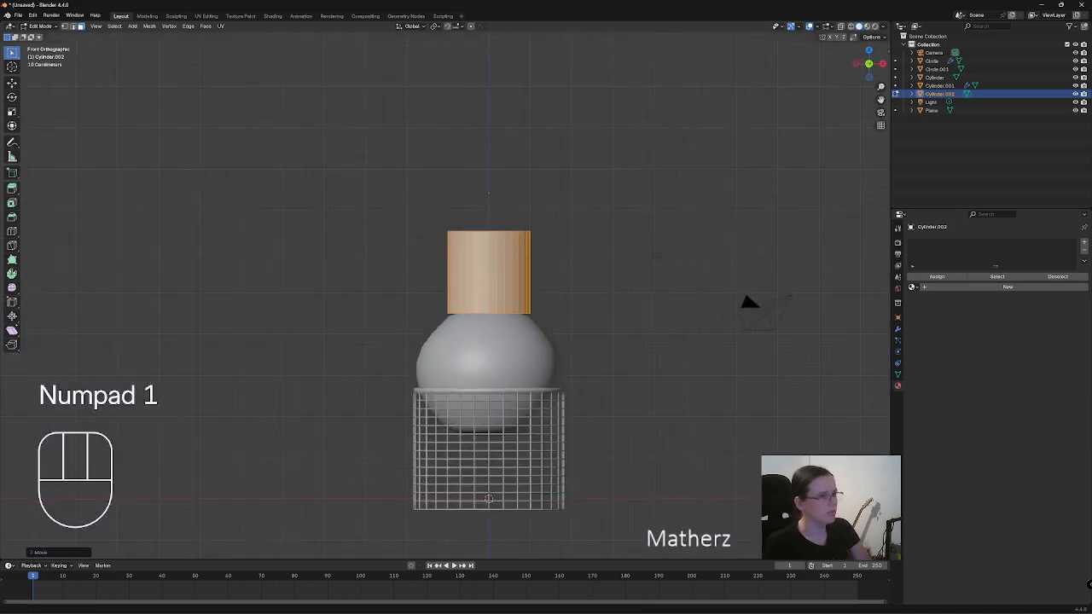
{"action": "scroll", "coordinate": [615, 359], "scroll_direction": "up", "scroll_amount": 8}
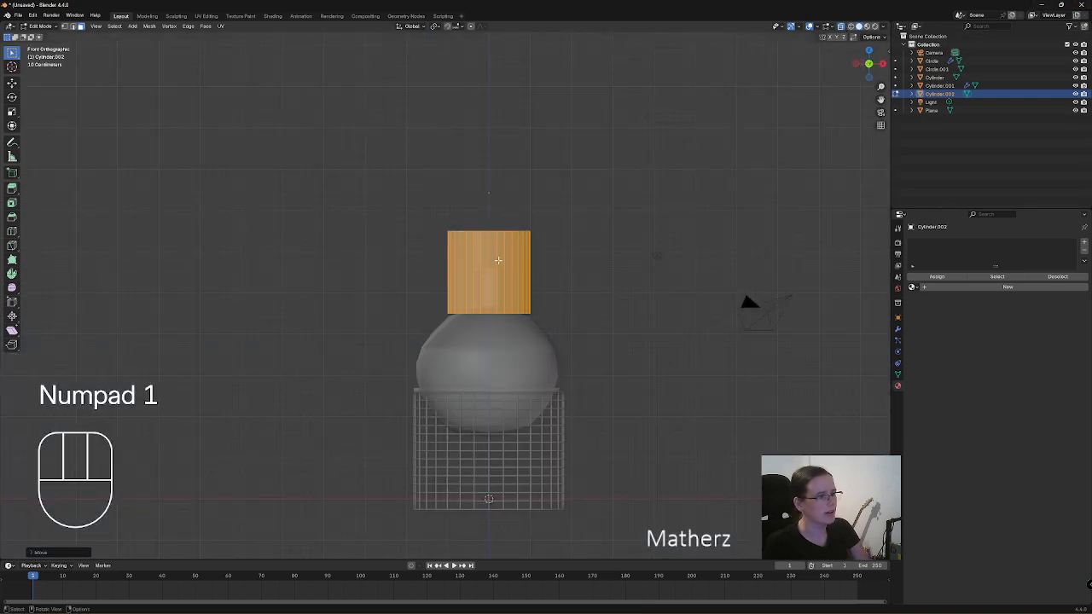
{"action": "middle_click_drag", "start_coordinate": [634, 380], "coordinate": [434, 372], "text": "shift"}
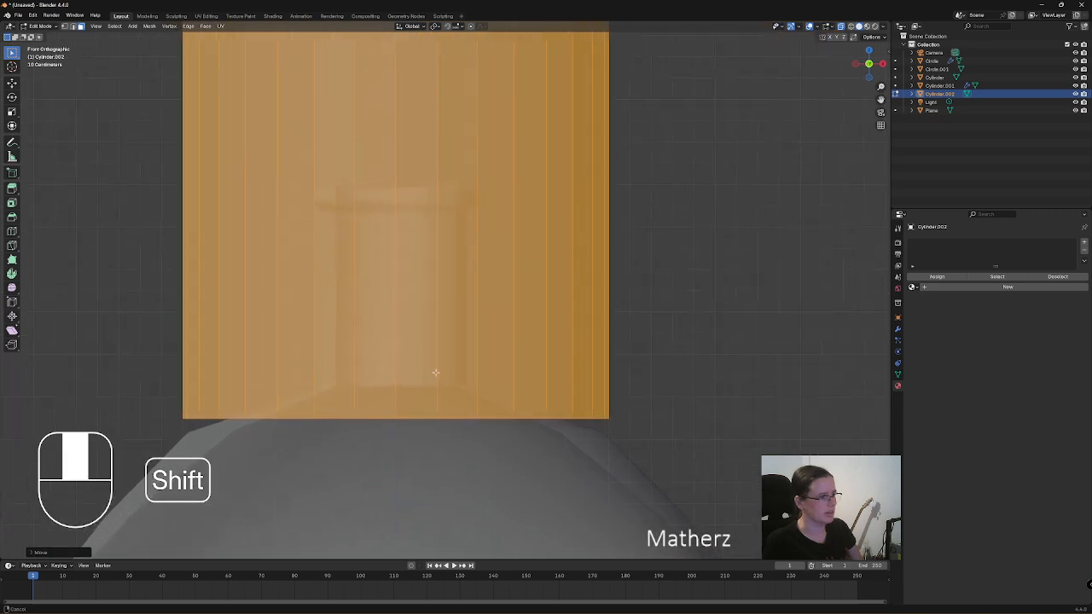
{"action": "scroll", "coordinate": [433, 366], "scroll_direction": "down", "scroll_amount": 4}
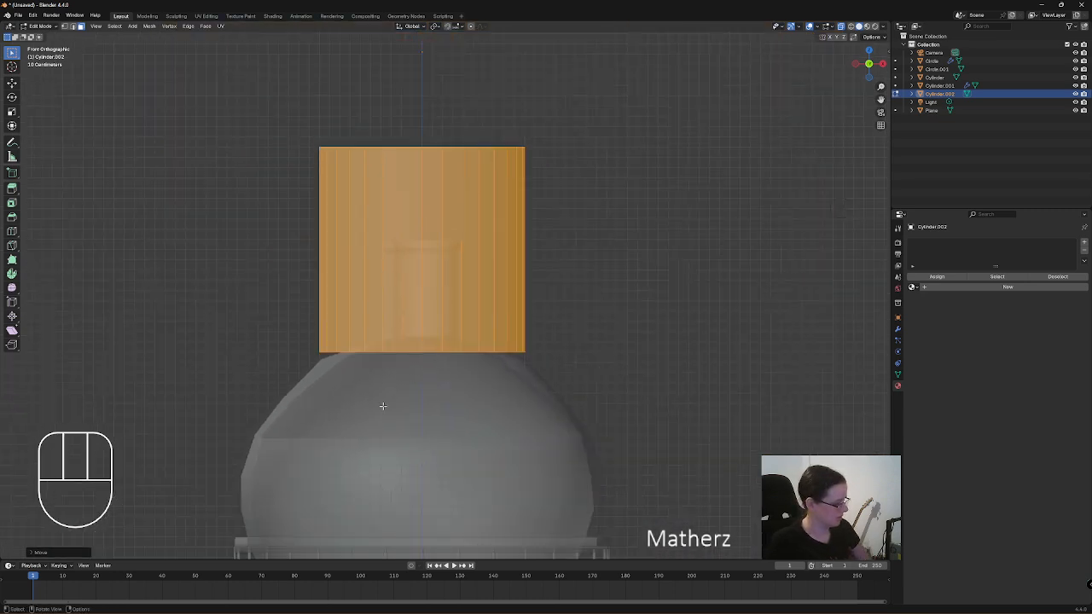
{"action": "key", "text": "s"}
{"action": "middle_click_drag", "start_coordinate": [386, 398], "coordinate": [418, 346]}
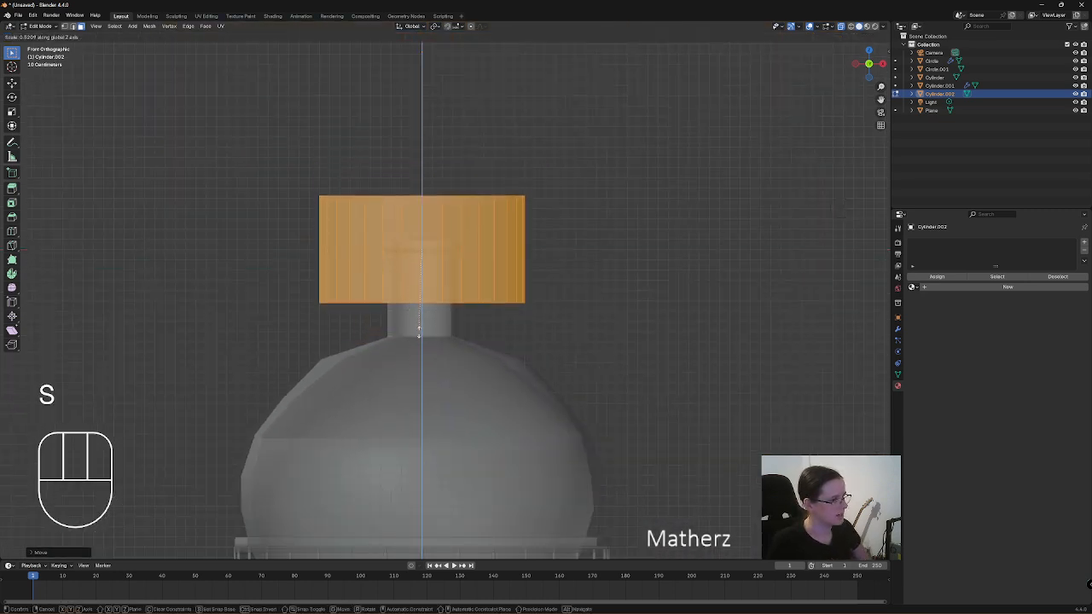
{"action": "left_click", "coordinate": [456, 293]}
{"action": "key", "text": "s"}
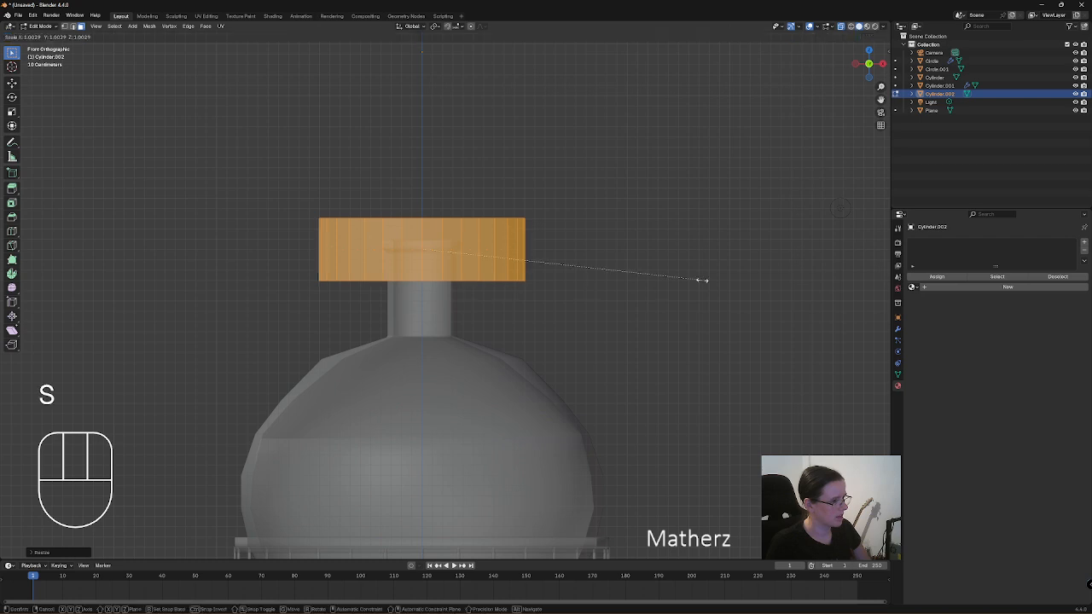
{"action": "left_click", "coordinate": [568, 267]}
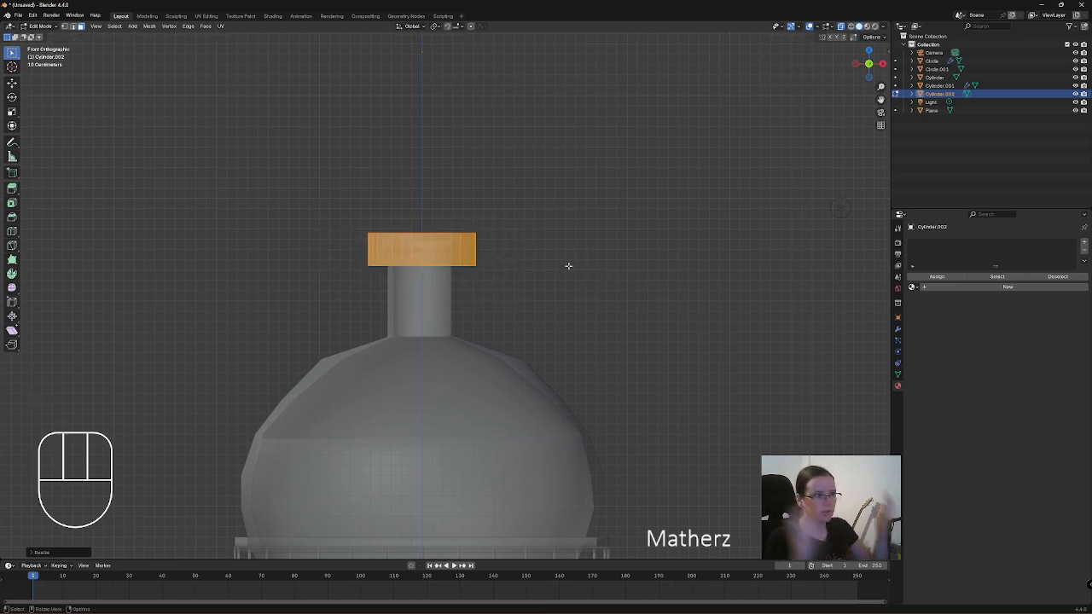
Try to resize the band with a scale constrained to one axis, and undo it.
{"action": "middle_click_drag", "start_coordinate": [563, 281], "coordinate": [478, 233]}
{"action": "key", "text": "s"}
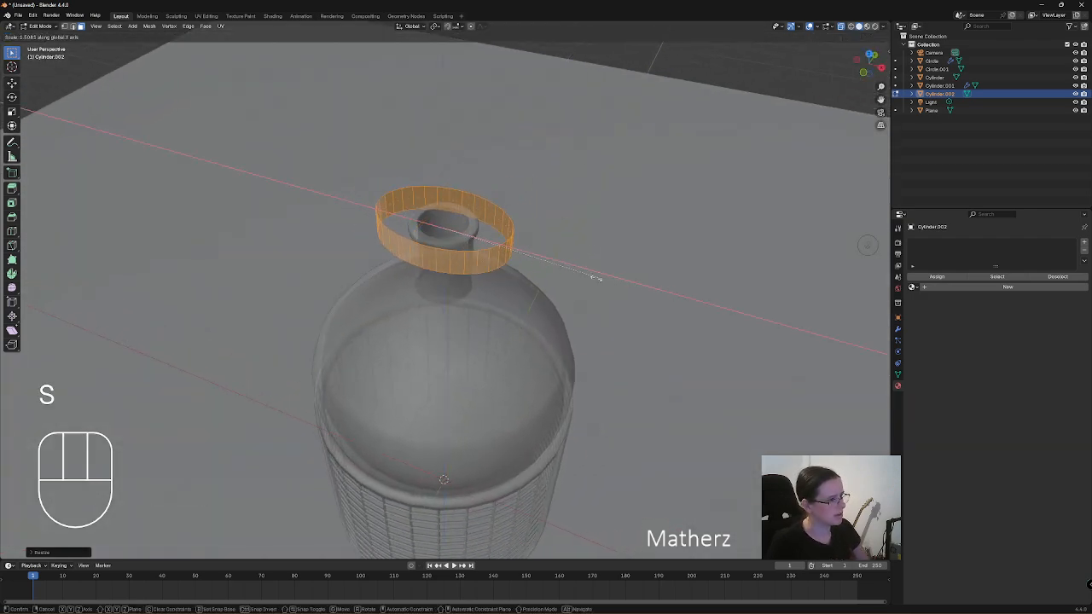
{"action": "middle_click_drag", "start_coordinate": [588, 273], "coordinate": [689, 129]}
{"action": "left_click", "coordinate": [543, 252]}
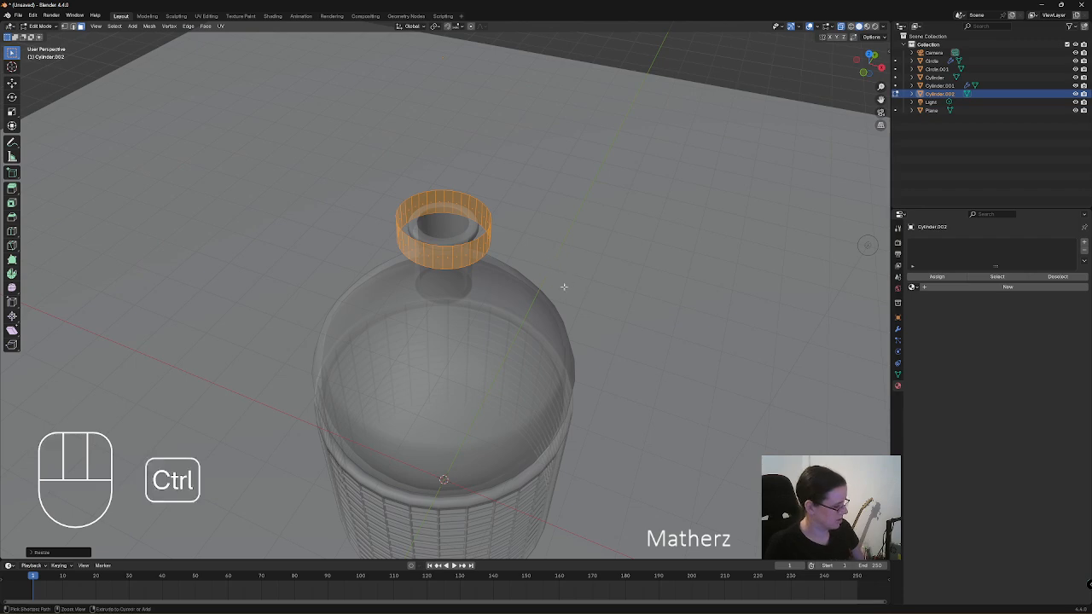
{"action": "key", "text": "ctrl+z"}
Scale the band down uniformly to about the neck's diameter and move it down along Z to just below mid-neck.
{"action": "key", "text": "s"}
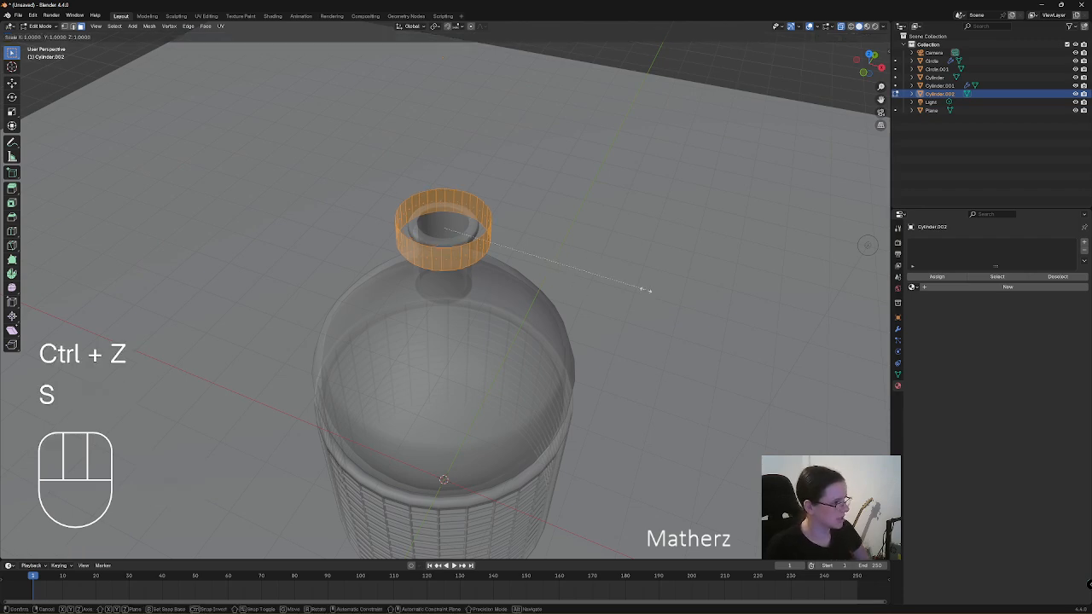
{"action": "left_click", "coordinate": [565, 271]}
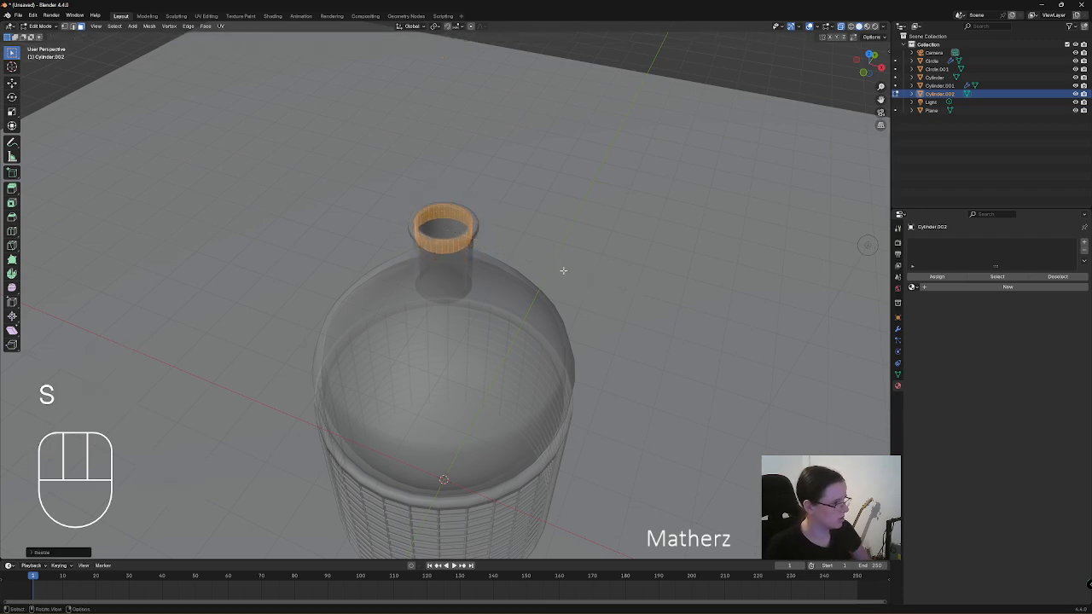
{"action": "key", "text": "KP_1"}
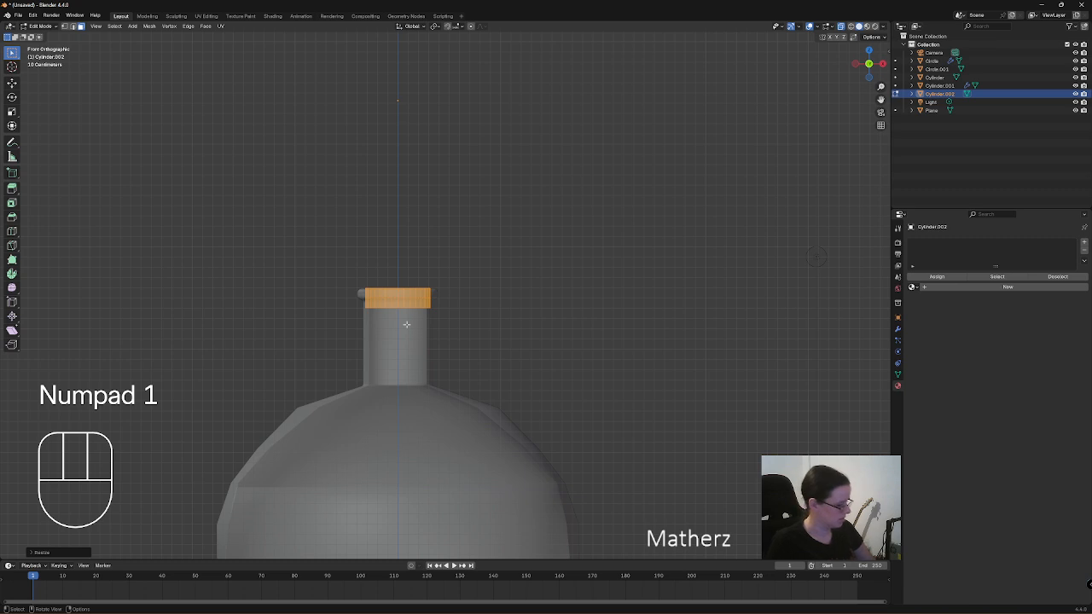
{"action": "key", "text": "g"}
{"action": "middle_click_drag", "start_coordinate": [407, 324], "coordinate": [415, 360]}
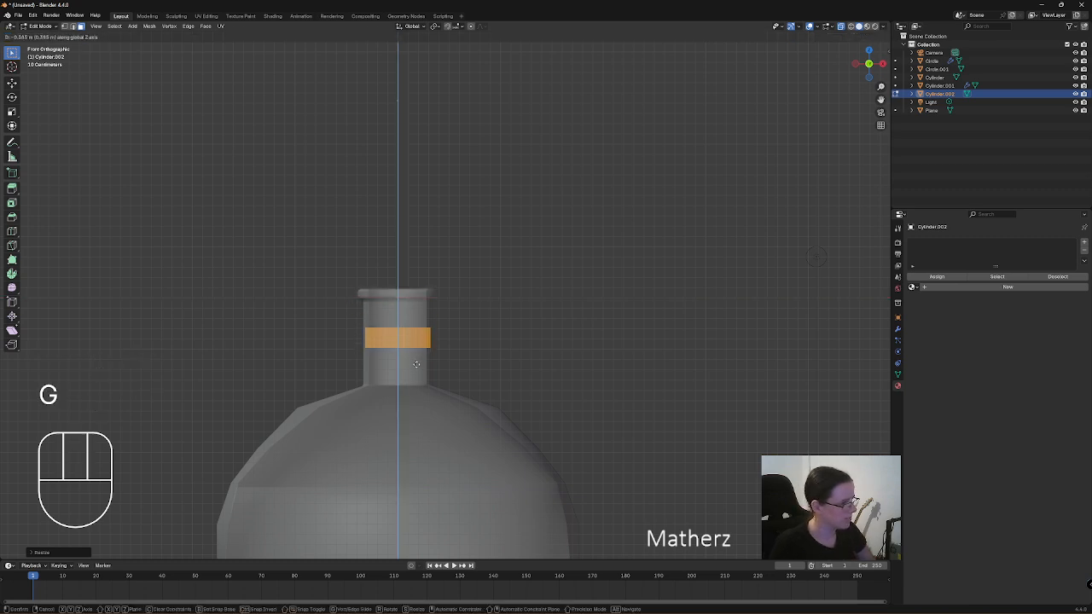
{"action": "left_click", "coordinate": [415, 370]}
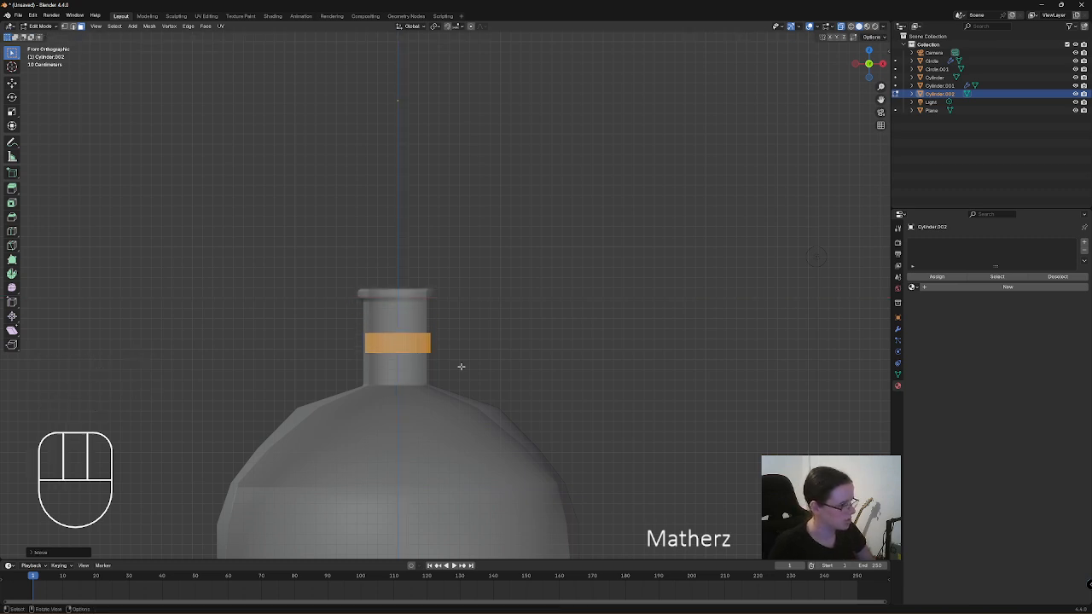
Stretch the band along Z to cover most of the neck and scale it up slightly to sit just outside the glass.
{"action": "key", "text": "s"}
{"action": "middle_click_drag", "start_coordinate": [446, 420], "coordinate": [425, 448]}
{"action": "left_click", "coordinate": [426, 75]}
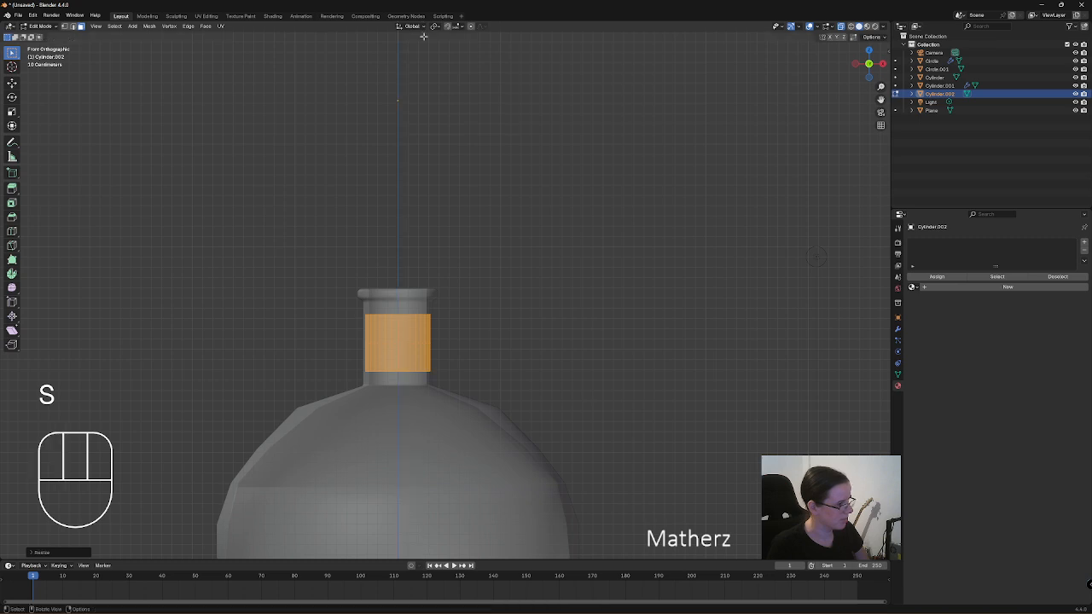
{"action": "key", "text": "s"}
{"action": "left_click", "coordinate": [399, 43]}
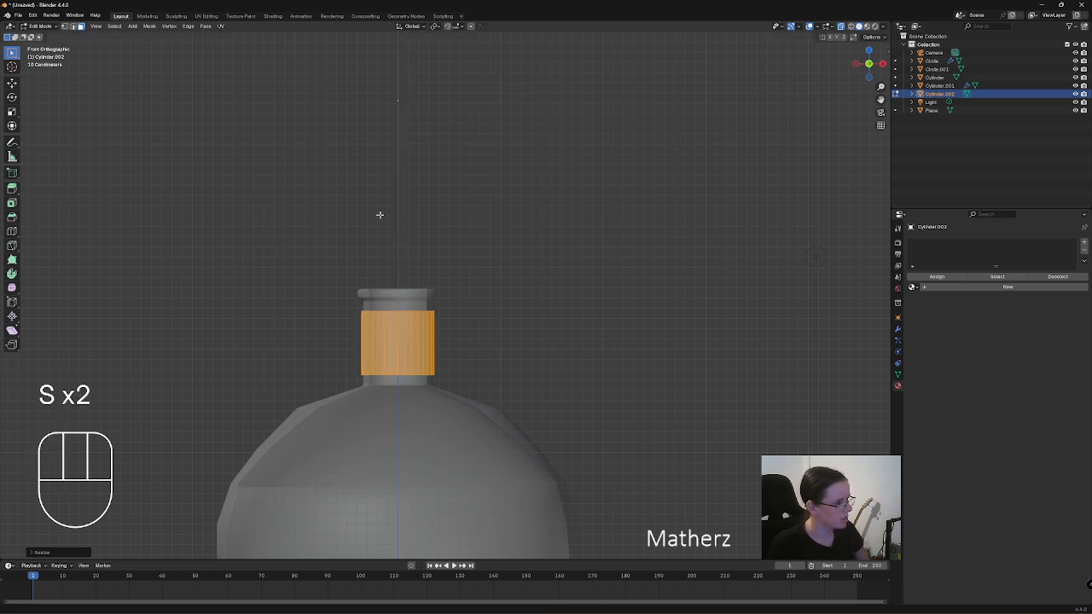
{"action": "left_click", "coordinate": [575, 336]}
{"action": "scroll", "coordinate": [336, 325], "scroll_direction": "up", "scroll_amount": 4}
{"action": "scroll", "coordinate": [455, 446], "scroll_direction": "up", "scroll_amount": 4}
{"action": "middle_click_drag", "start_coordinate": [455, 447], "coordinate": [476, 193], "text": "shift"}
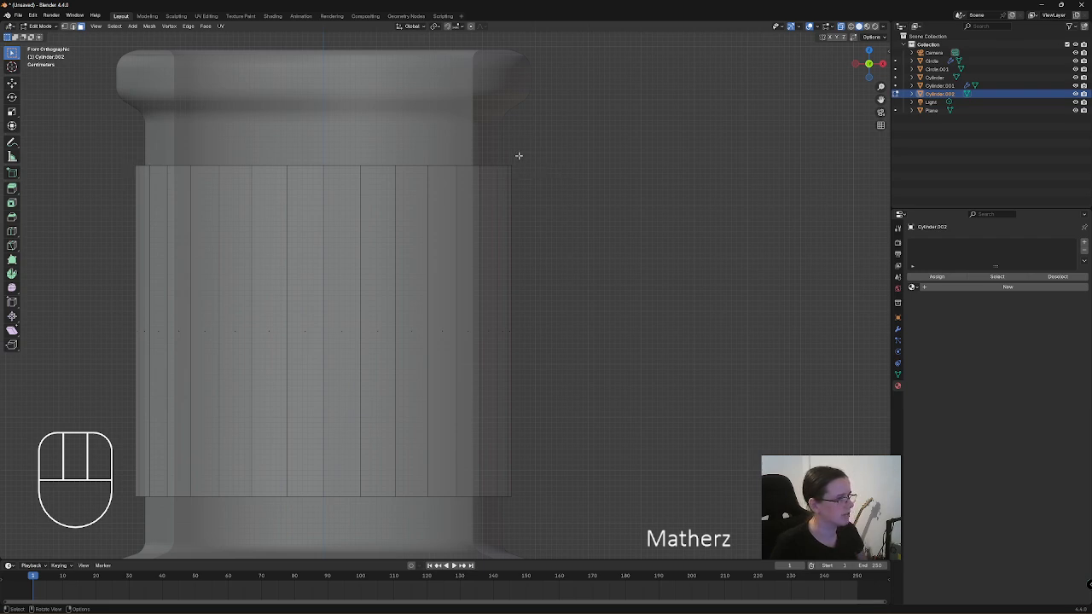
Return to Object Mode, apply Shade Smooth to the neck band and turn off X-ray.
{"action": "left_click", "coordinate": [40, 26]}
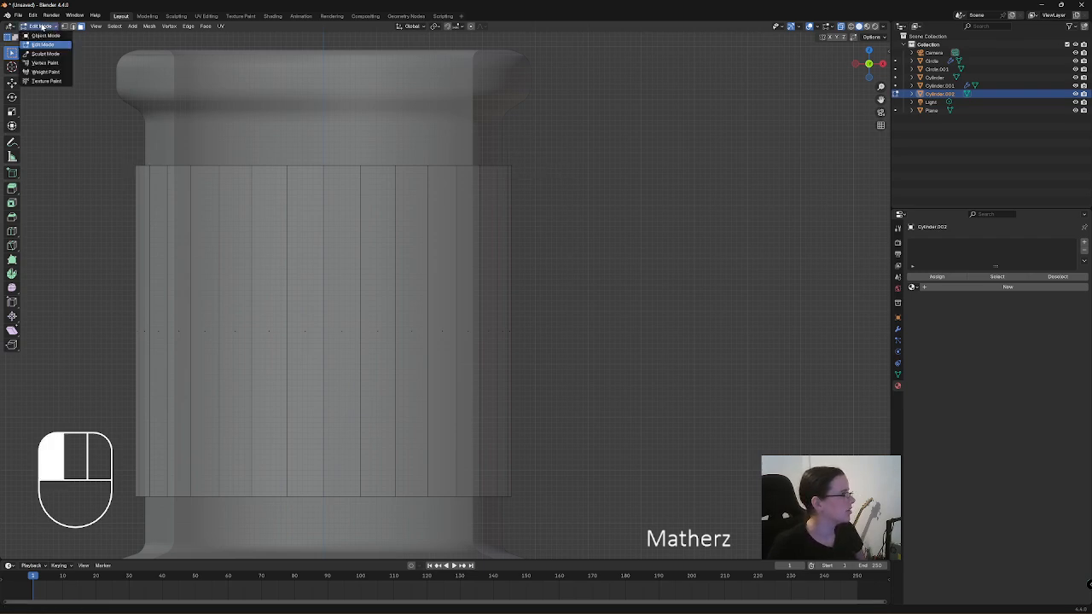
{"action": "left_click", "coordinate": [43, 33]}
{"action": "scroll", "coordinate": [549, 353], "scroll_direction": "down", "scroll_amount": 5}
{"action": "right_click", "coordinate": [405, 357]}
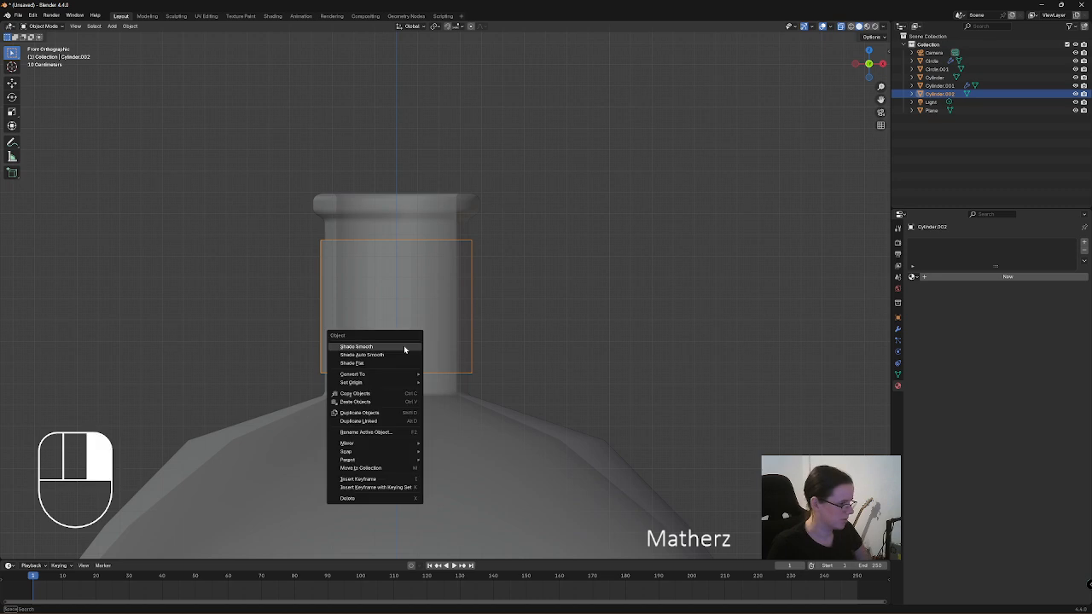
{"action": "left_click", "coordinate": [404, 346]}
{"action": "middle_click_drag", "start_coordinate": [404, 346], "coordinate": [418, 387]}
{"action": "scroll", "coordinate": [420, 386], "scroll_direction": "down", "scroll_amount": 3}
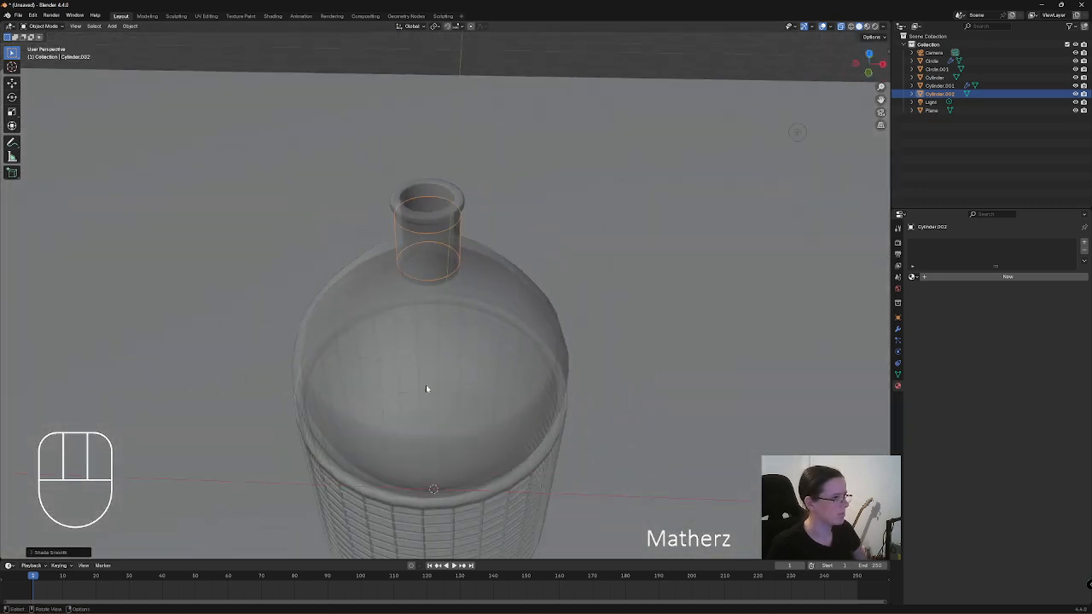
{"action": "left_click", "coordinate": [841, 26]}
{"action": "middle_click_drag", "start_coordinate": [378, 373], "coordinate": [392, 234], "text": "shift"}
{"action": "scroll", "coordinate": [495, 219], "scroll_direction": "down", "scroll_amount": 2}
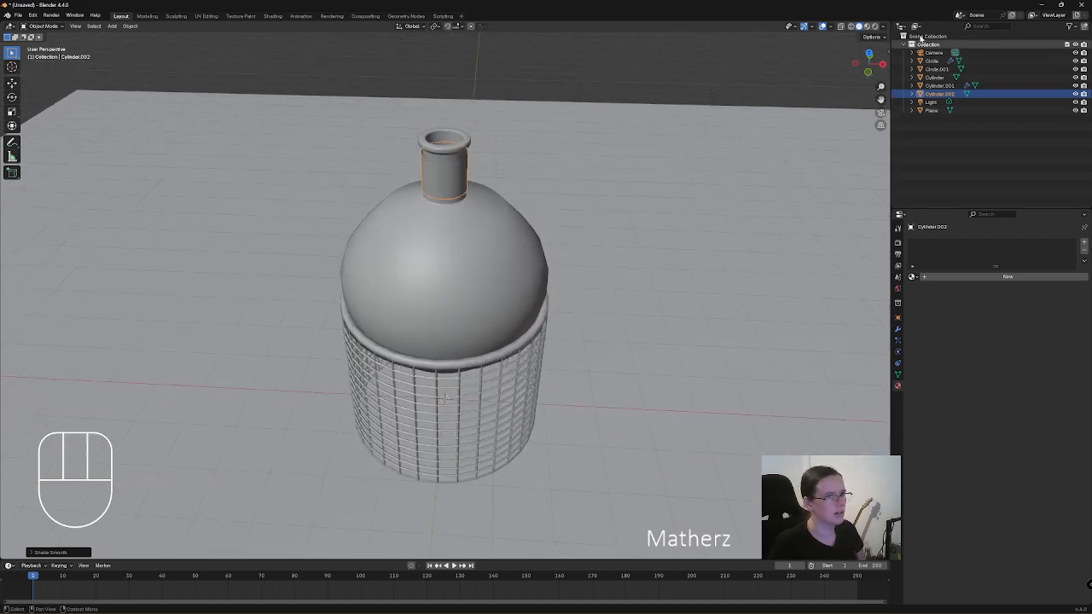
Switch to rendered shading, deselect the neck band and examine the bottle, liquid and stand from several angles.
{"action": "left_click", "coordinate": [874, 26]}
{"action": "left_click", "coordinate": [503, 186]}
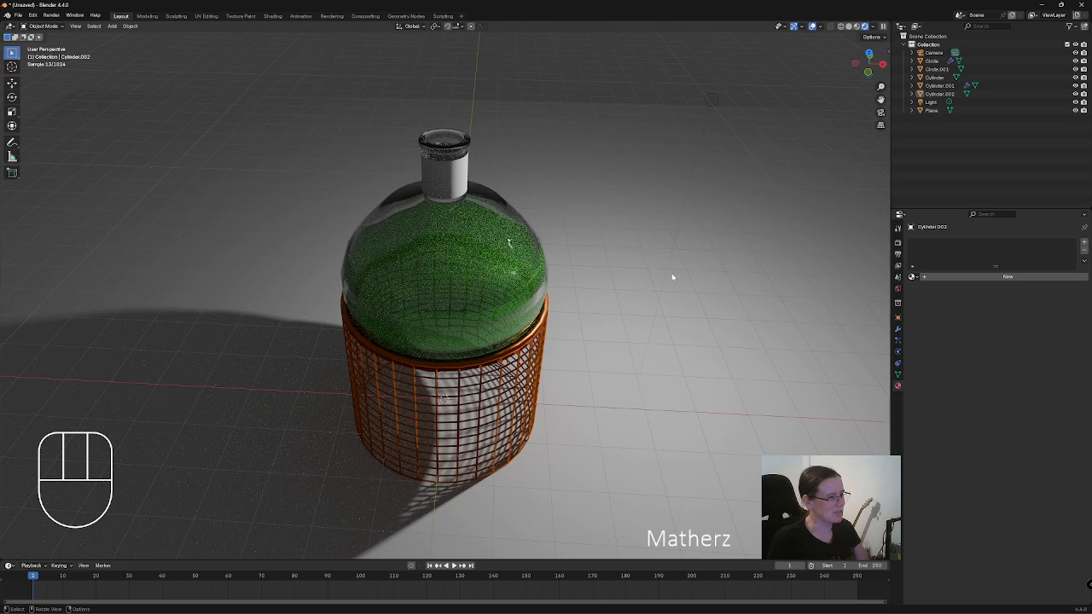
{"action": "middle_click_drag", "start_coordinate": [672, 277], "coordinate": [523, 287]}
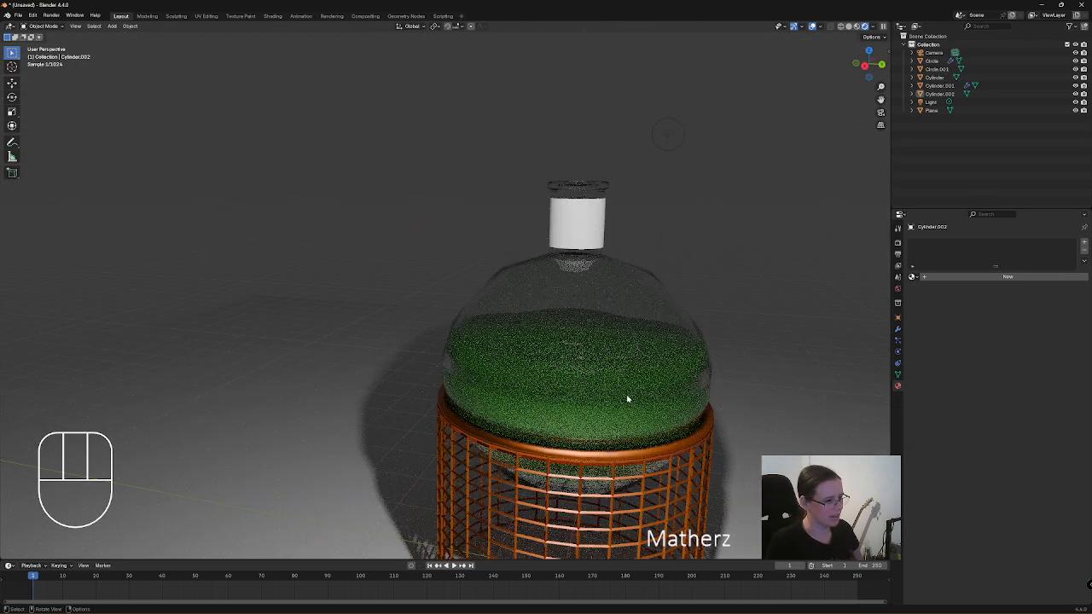
{"action": "scroll", "coordinate": [628, 398], "scroll_direction": "down", "scroll_amount": 6}
{"action": "middle_click_drag", "start_coordinate": [622, 407], "coordinate": [553, 407]}
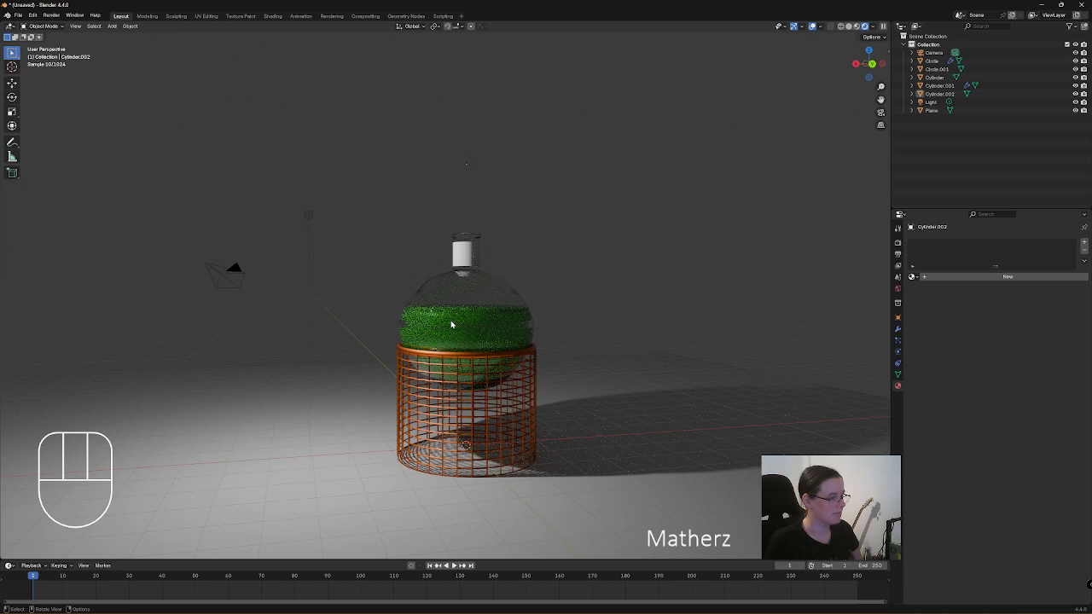
{"action": "middle_click_drag", "start_coordinate": [452, 325], "coordinate": [468, 326]}
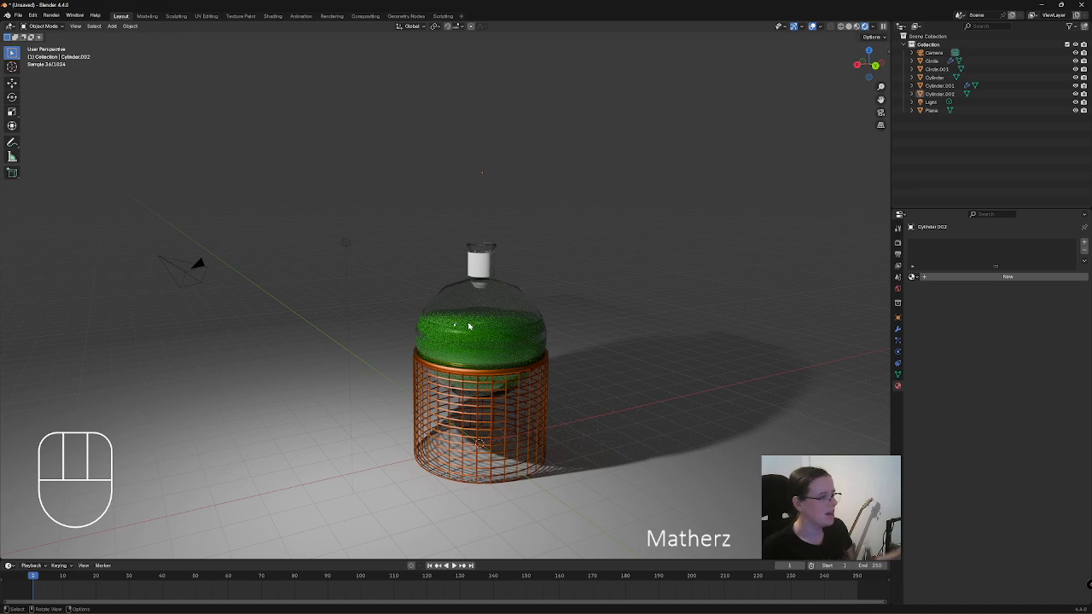
{"action": "mouse_move", "coordinate": [492, 475]}
{"action": "middle_mouse_down", "text": "shift"}
{"action": "mouse_move", "coordinate": [493, 419]}
{"action": "mouse_move", "coordinate": [483, 473]}
{"action": "middle_mouse_up", "text": "shift"}
{"action": "middle_click_drag", "start_coordinate": [456, 417], "coordinate": [469, 472]}
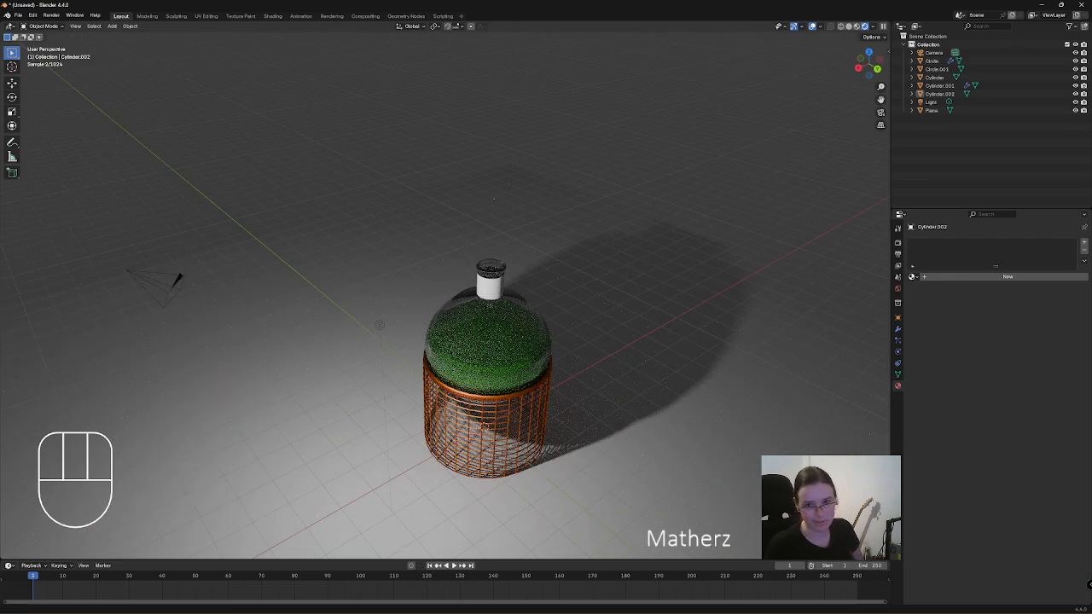